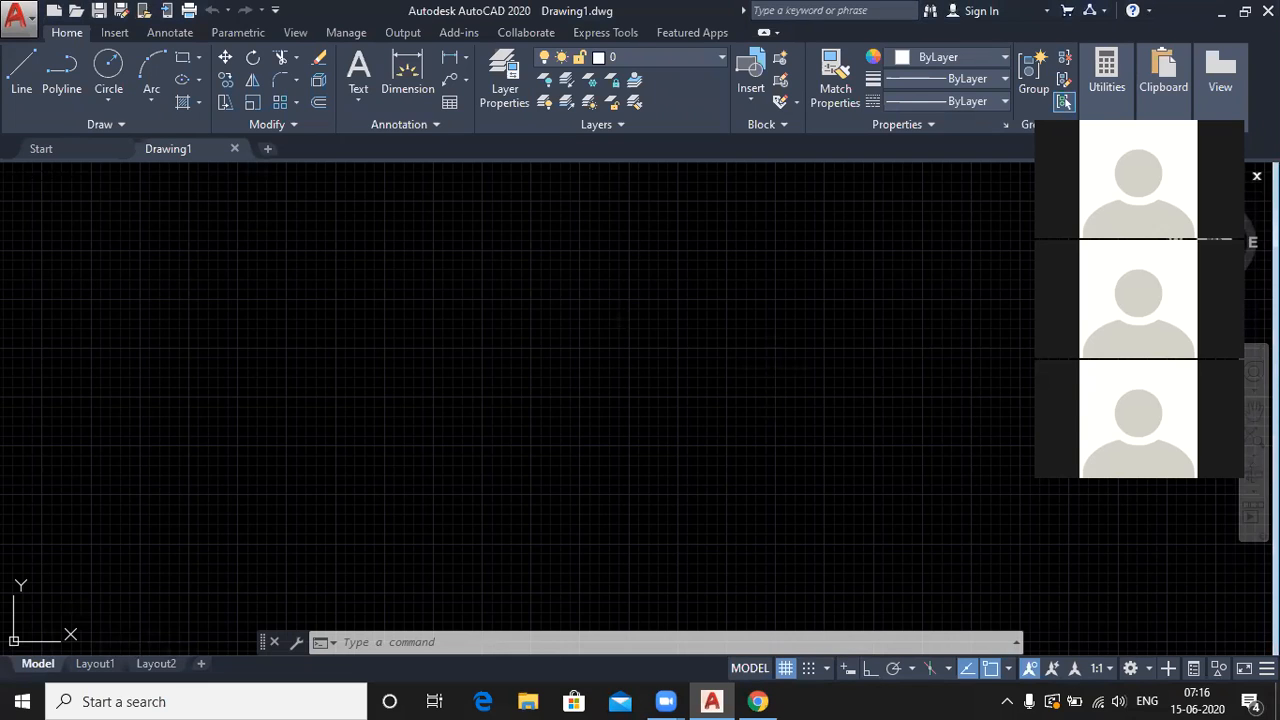
# - Open the Mechanical tool palette and pick the Valve - Imperial symbol
pyautogui.hotkey('ctrl', '3')
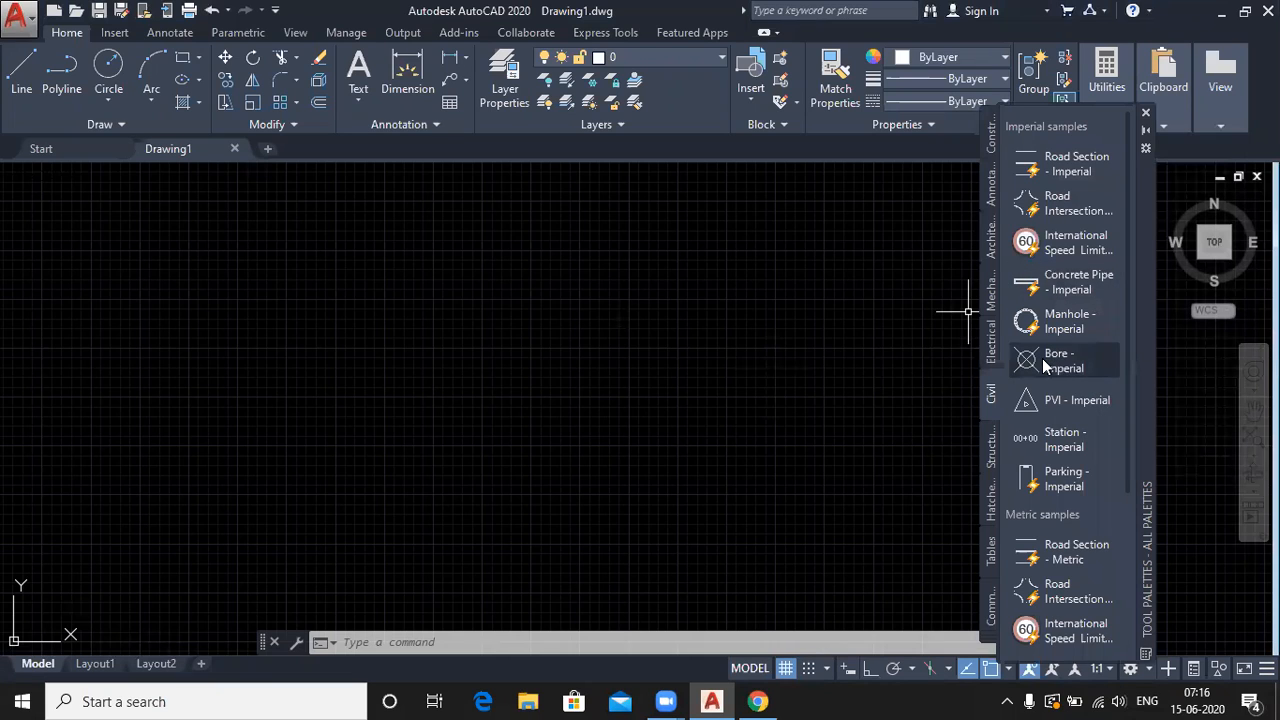
pyautogui.click(993, 300)
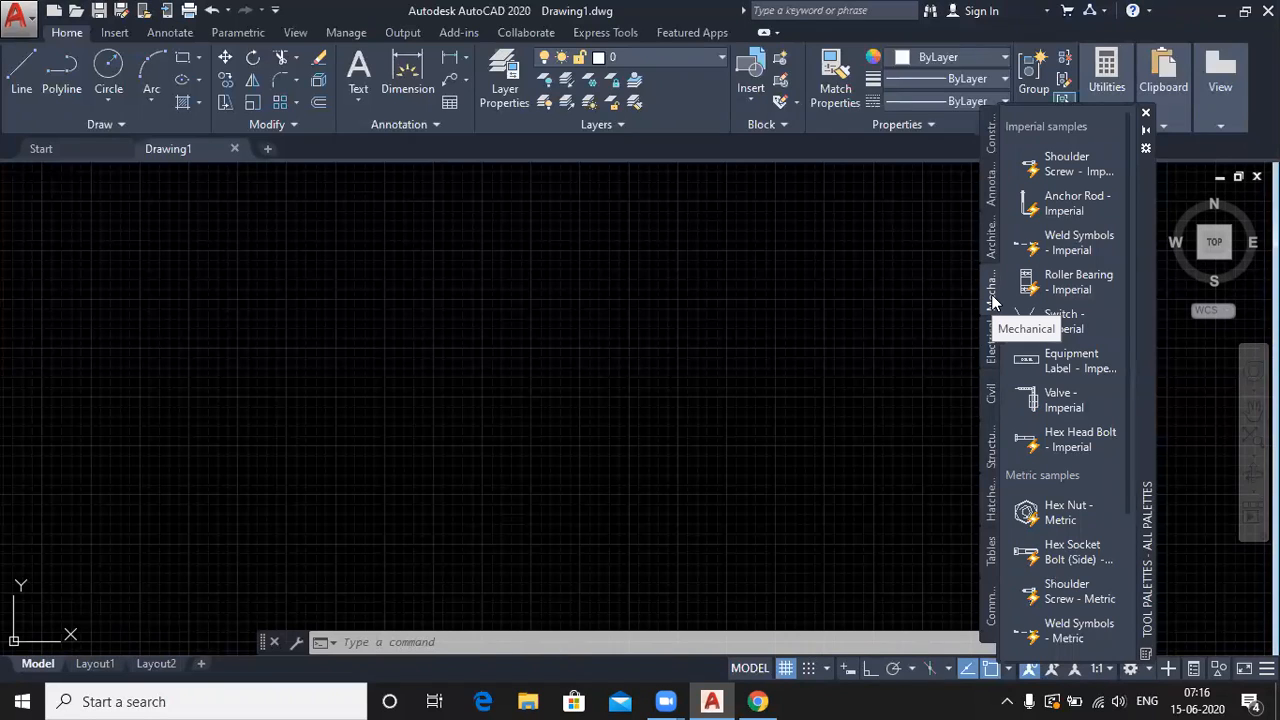
pyautogui.click(1052, 403)
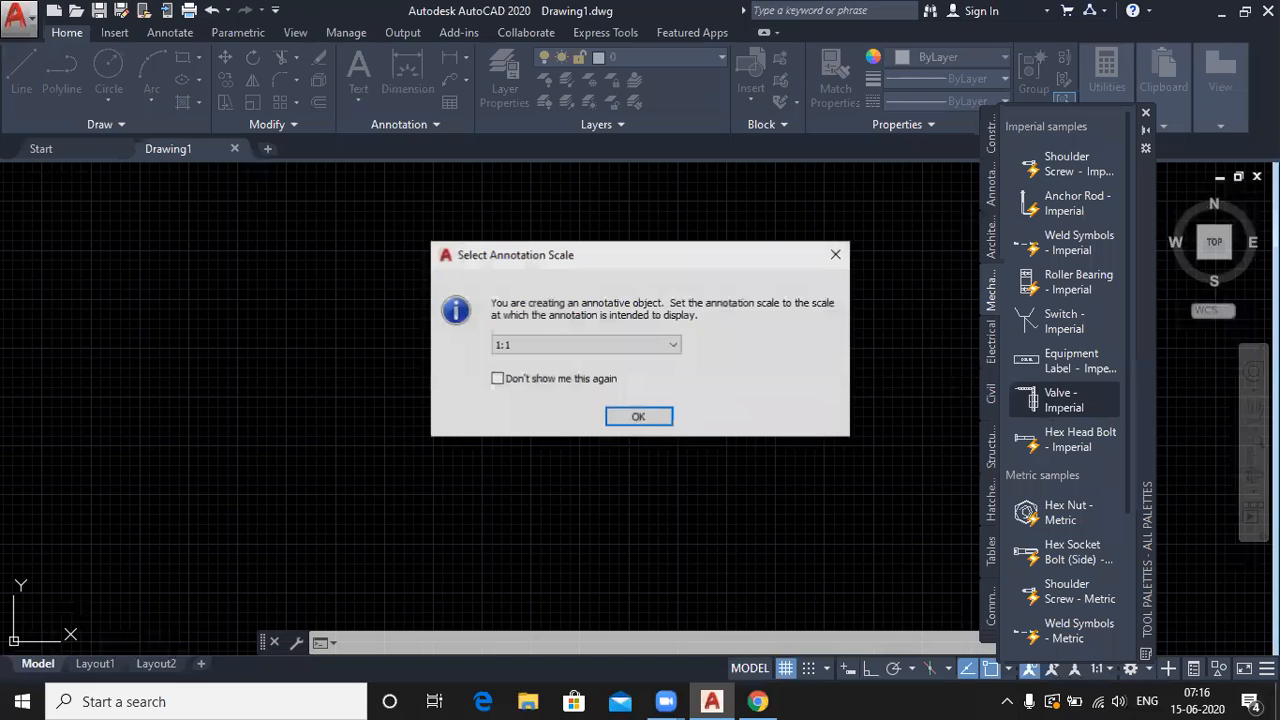
# - Accept the 1:1 annotation scale and place the Valve - Imperial symbol in the drawing
pyautogui.click(638, 416)
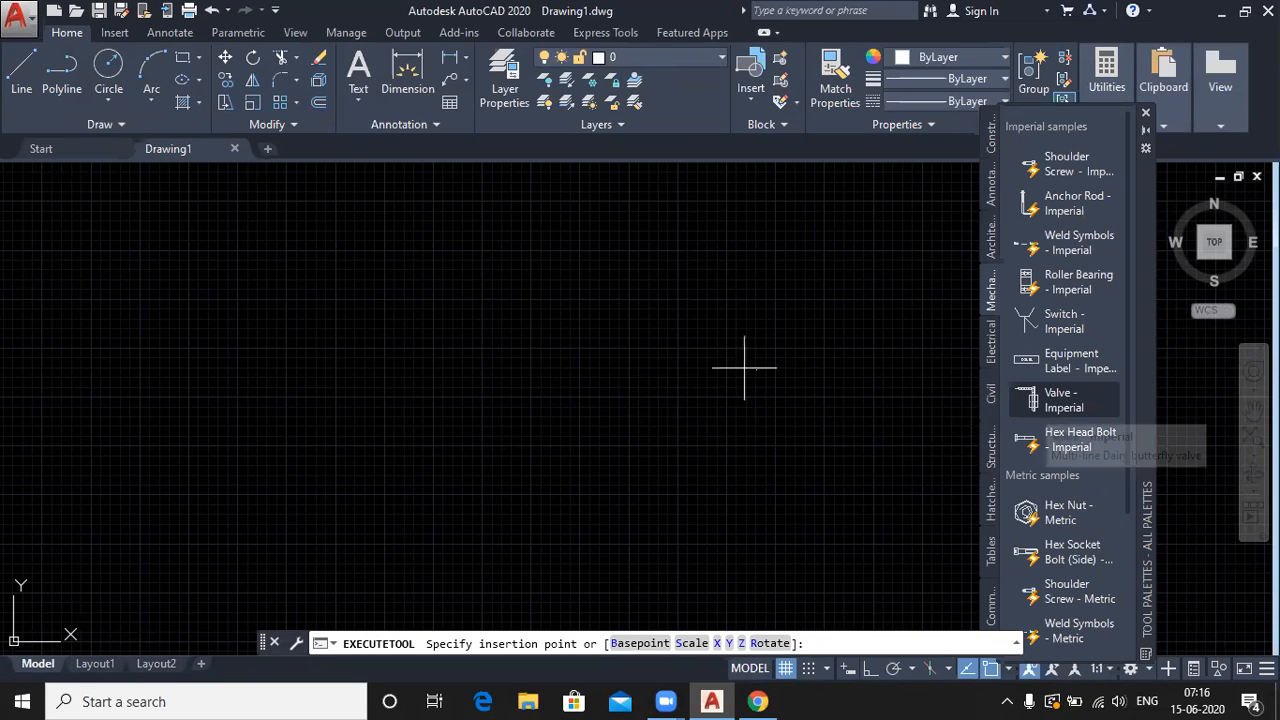
pyautogui.click(542, 388)
pyautogui.scroll(5, 542, 388)
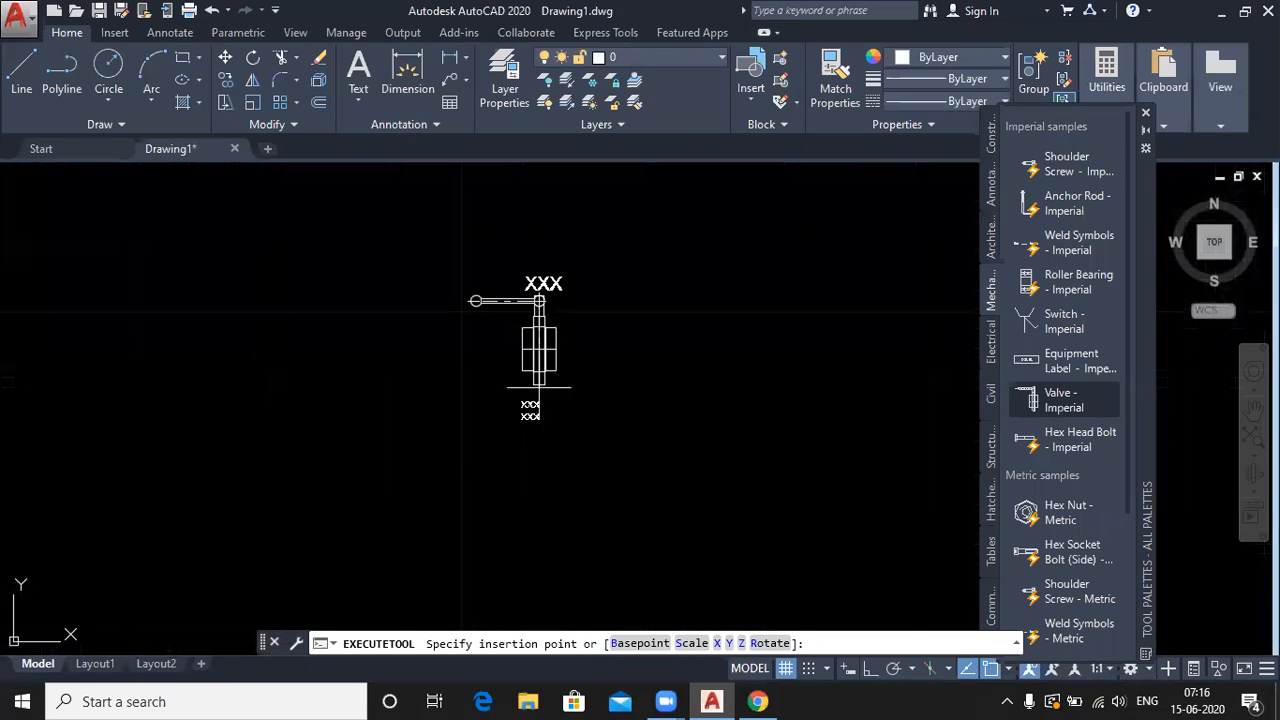
pyautogui.scroll(3, 413, 266)
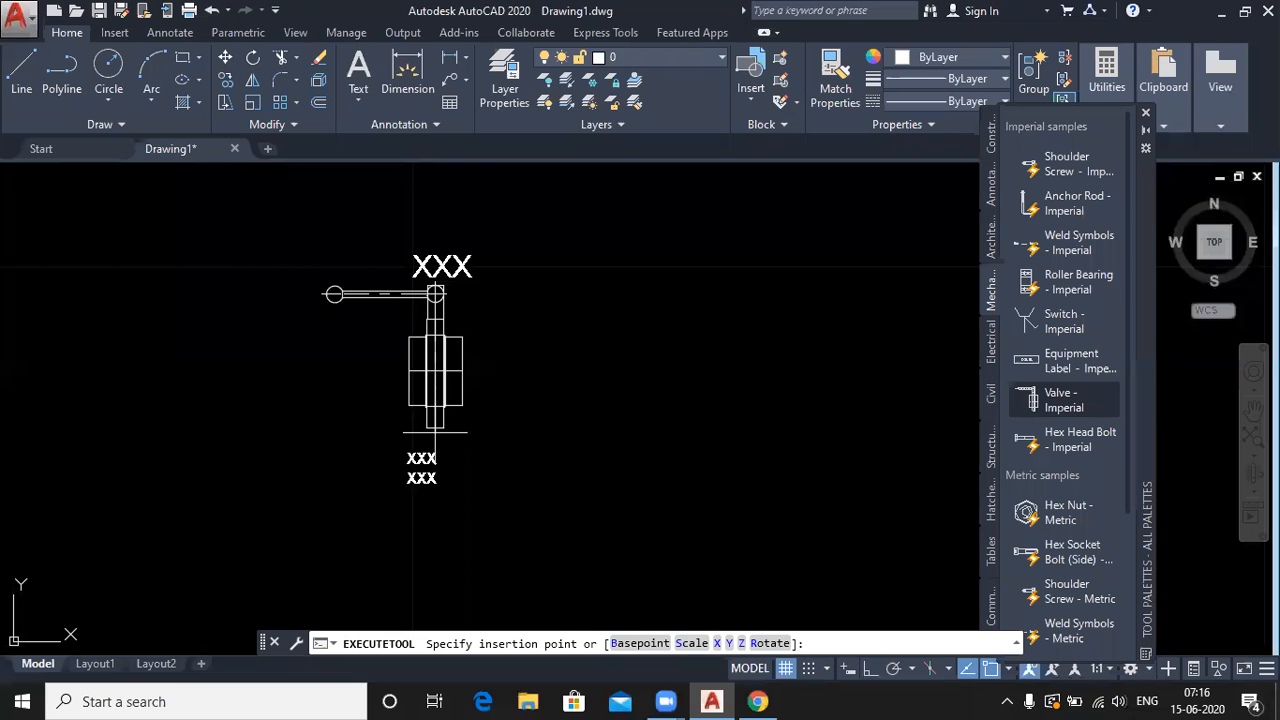
pyautogui.scroll(-3, 399, 250)
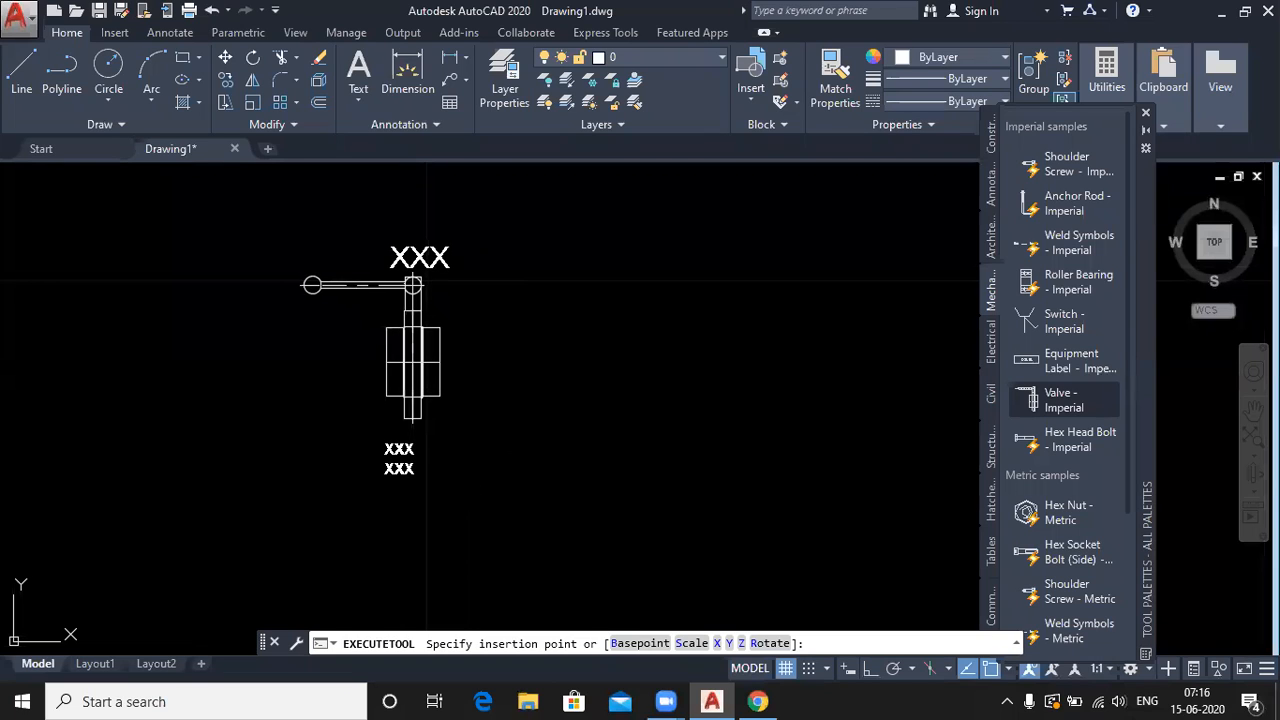
pyautogui.click(412, 425)
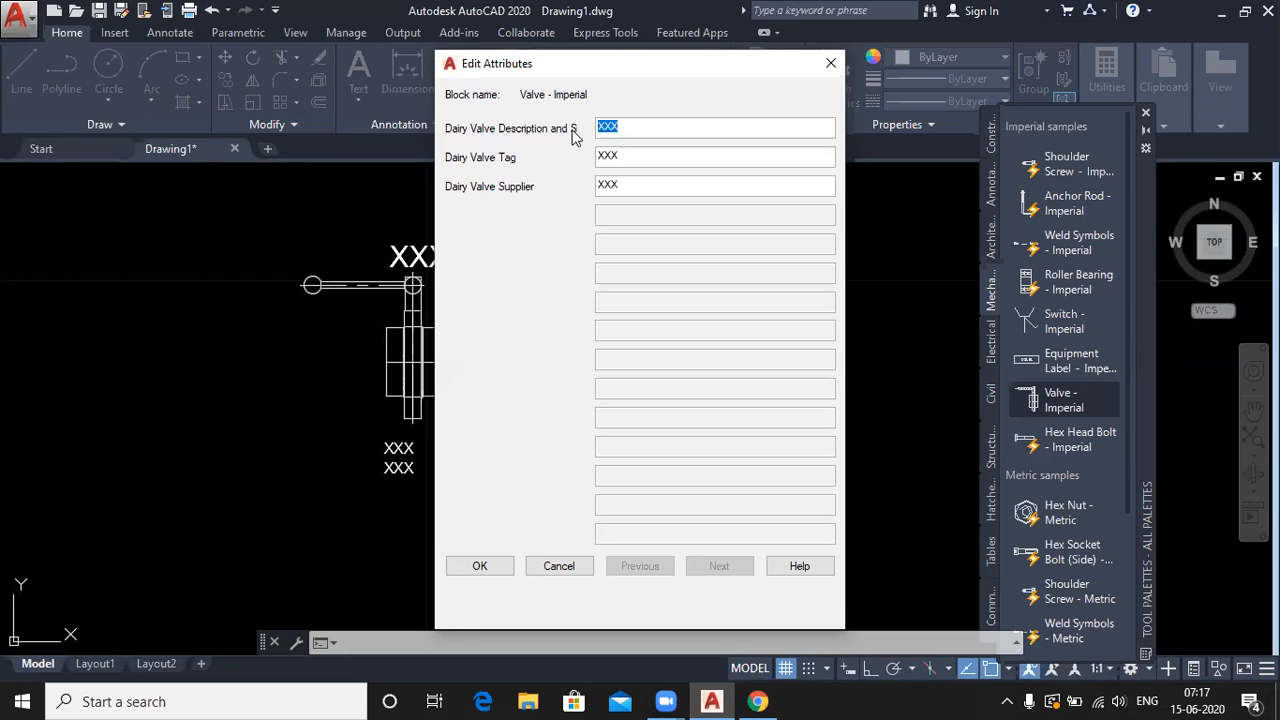
# - Replace the XXX placeholders with description 2" main valve, tag ganga and the supplier's name
pyautogui.click(638, 126)
pyautogui.doubleClick(600, 126)
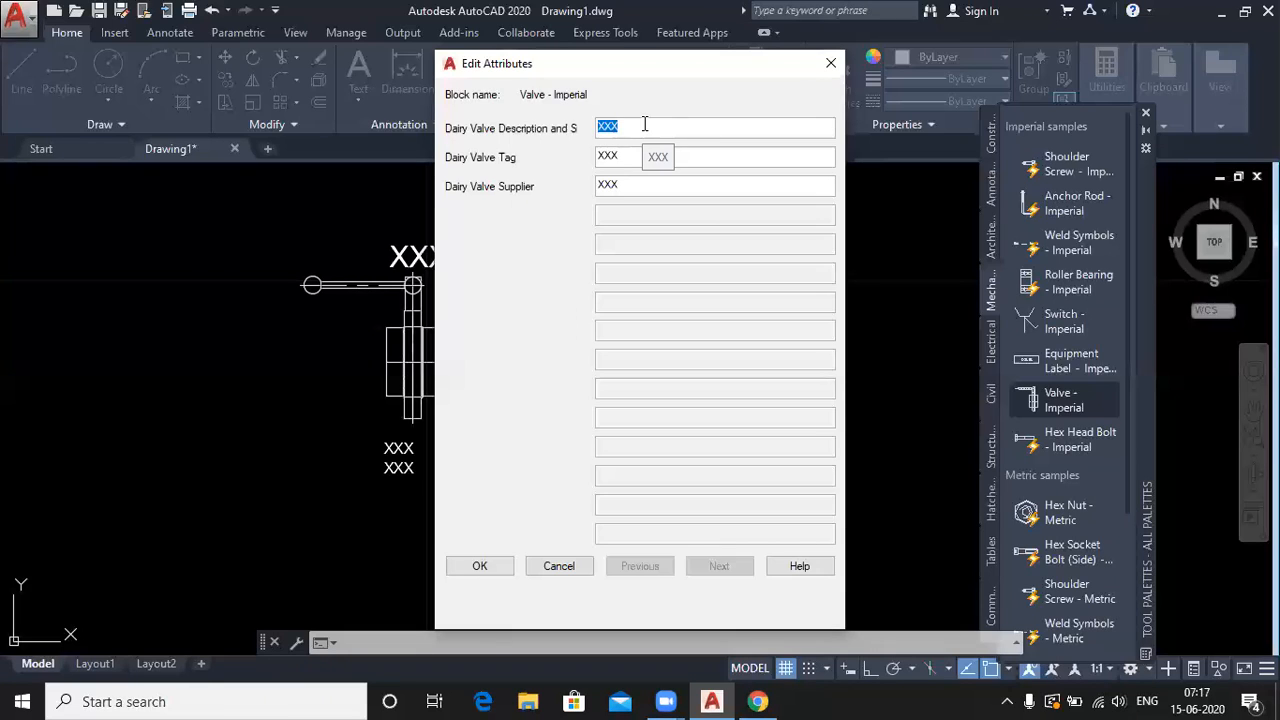
pyautogui.write('2"')
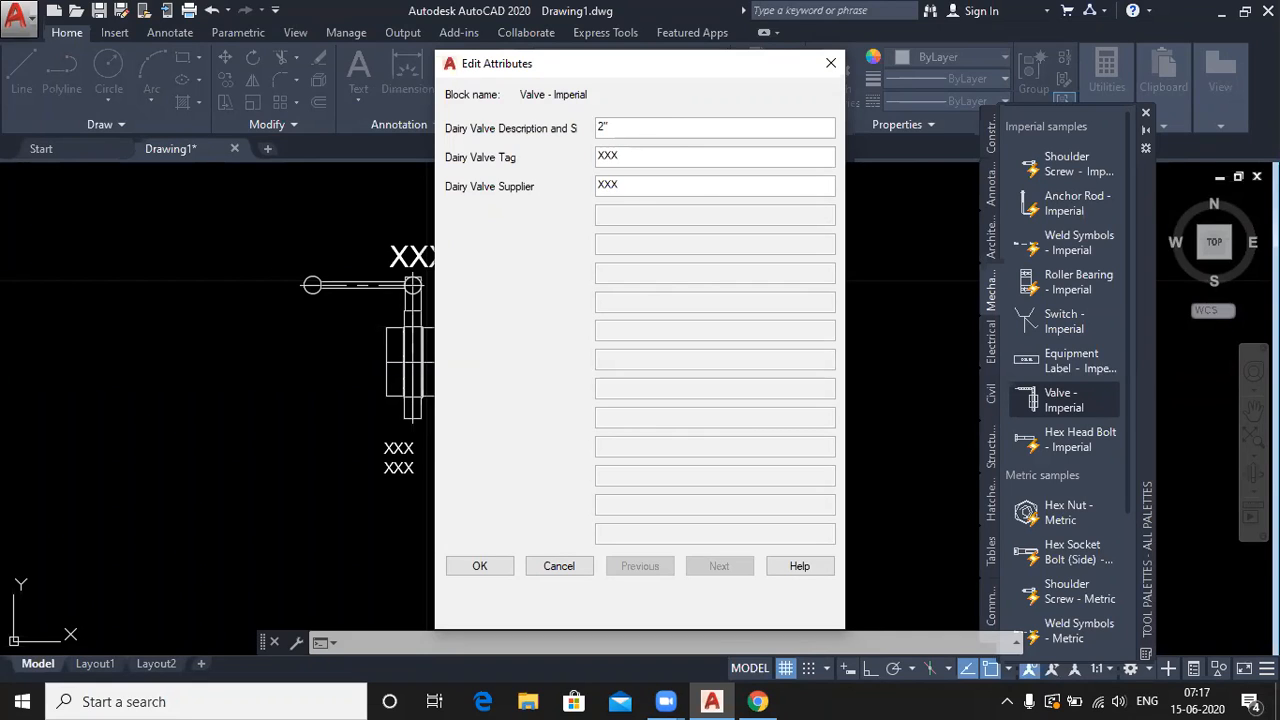
pyautogui.write(' main valve')
pyautogui.moveTo(637, 155); pyautogui.dragTo(562, 152)
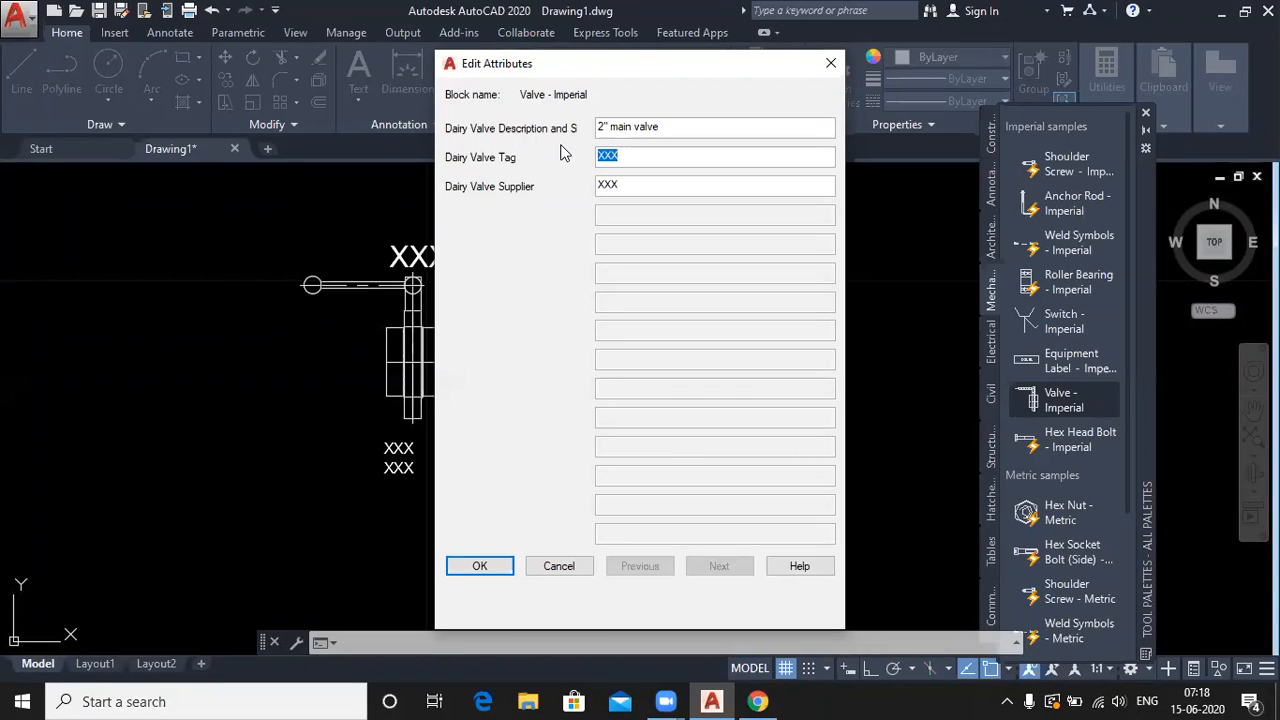
pyautogui.write('s')
pyautogui.press('BackSpace')
pyautogui.write('ganga')
pyautogui.moveTo(627, 184); pyautogui.dragTo(592, 184)
pyautogui.write('Mohit')
pyautogui.click(490, 572)
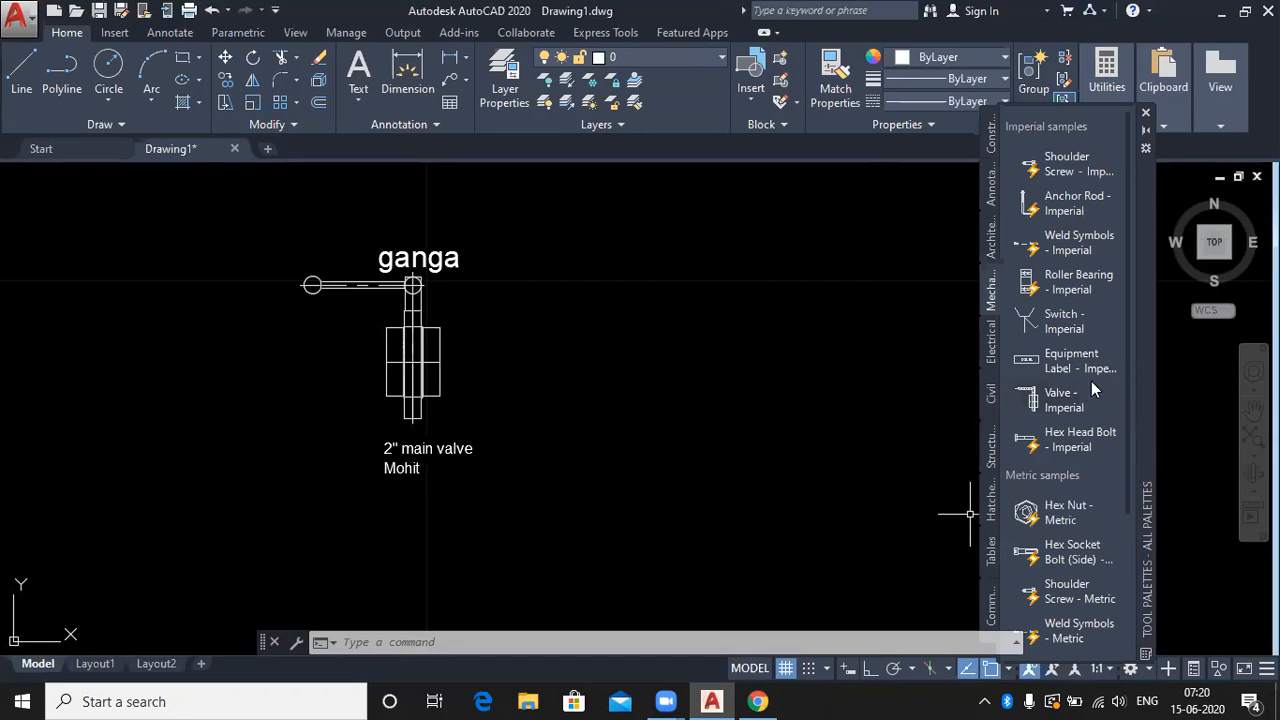
# - Place a second Valve - Imperial to the right with yamuna, 2" main valve and a supplier name
pyautogui.click(1056, 396)
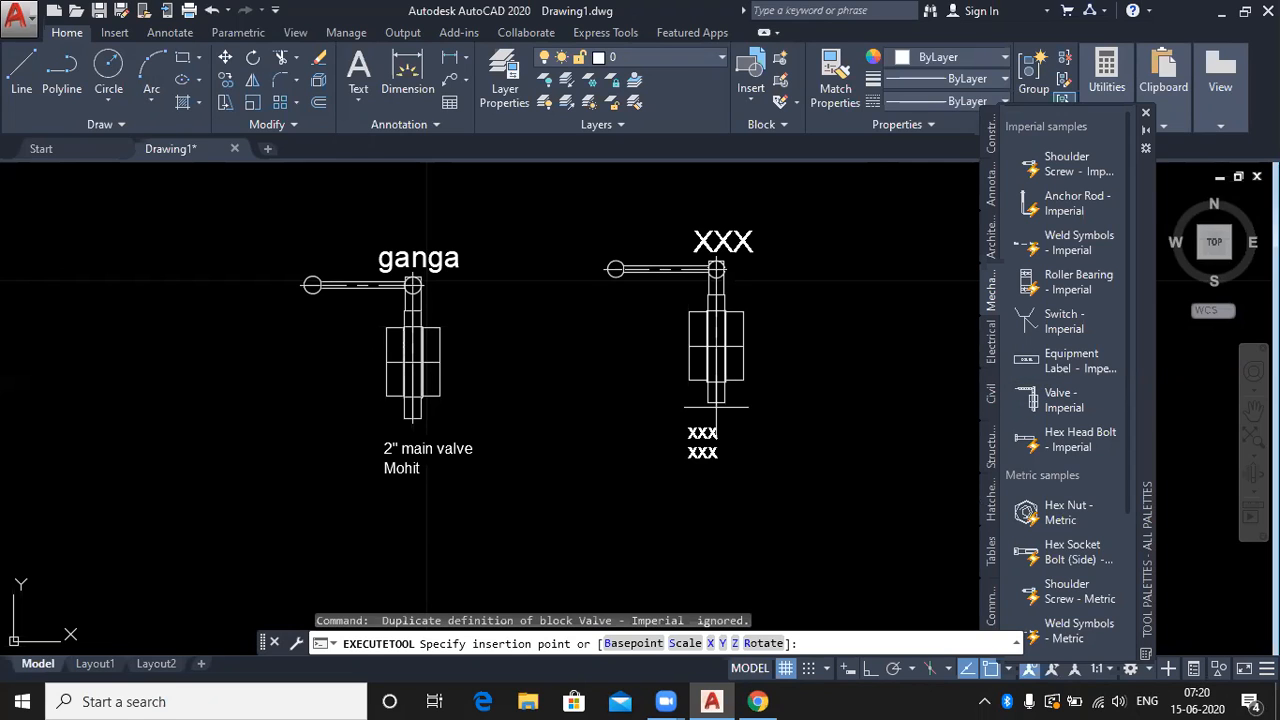
pyautogui.click(716, 408)
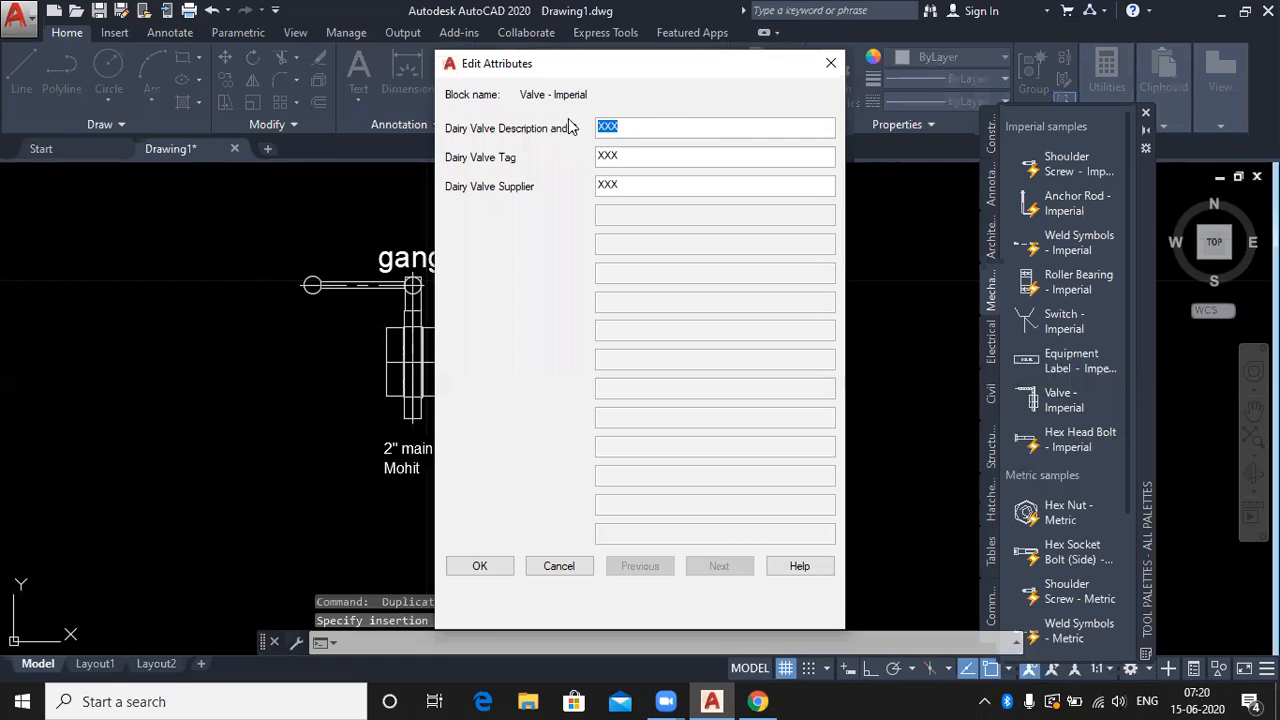
pyautogui.write('yamo')
pyautogui.press('BackSpace')
pyautogui.write('una')
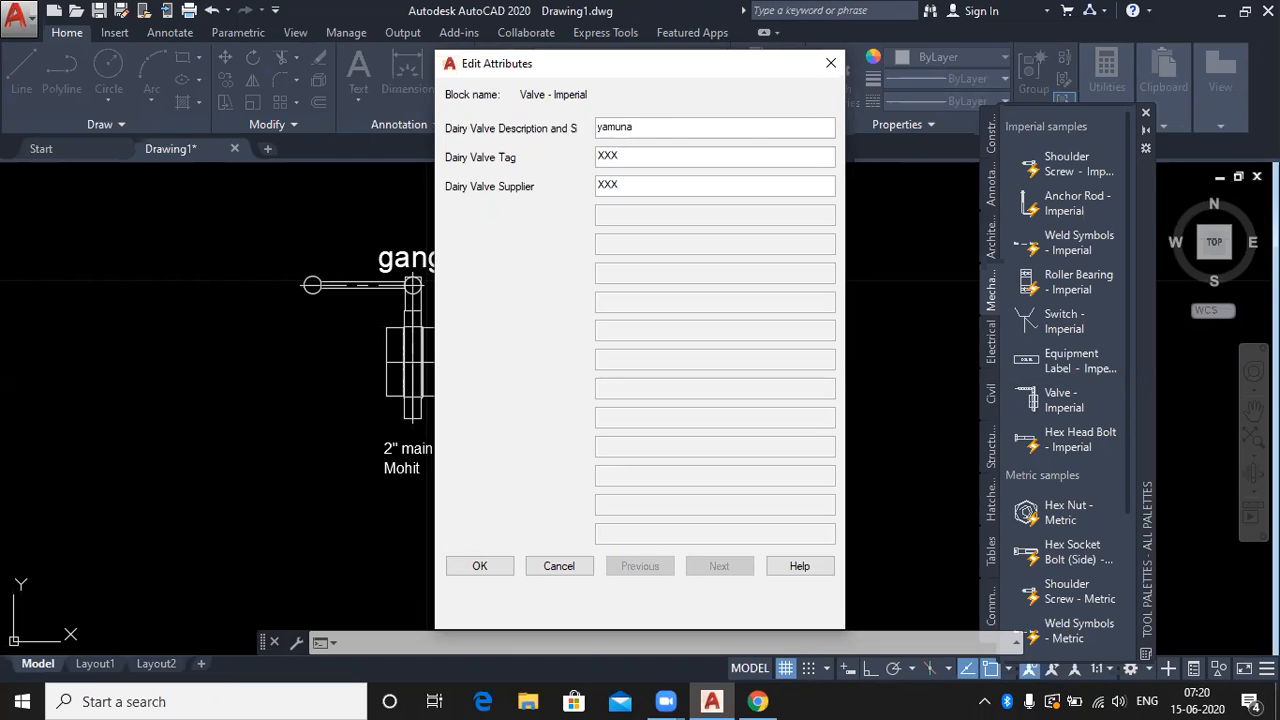
pyautogui.press('Tab')
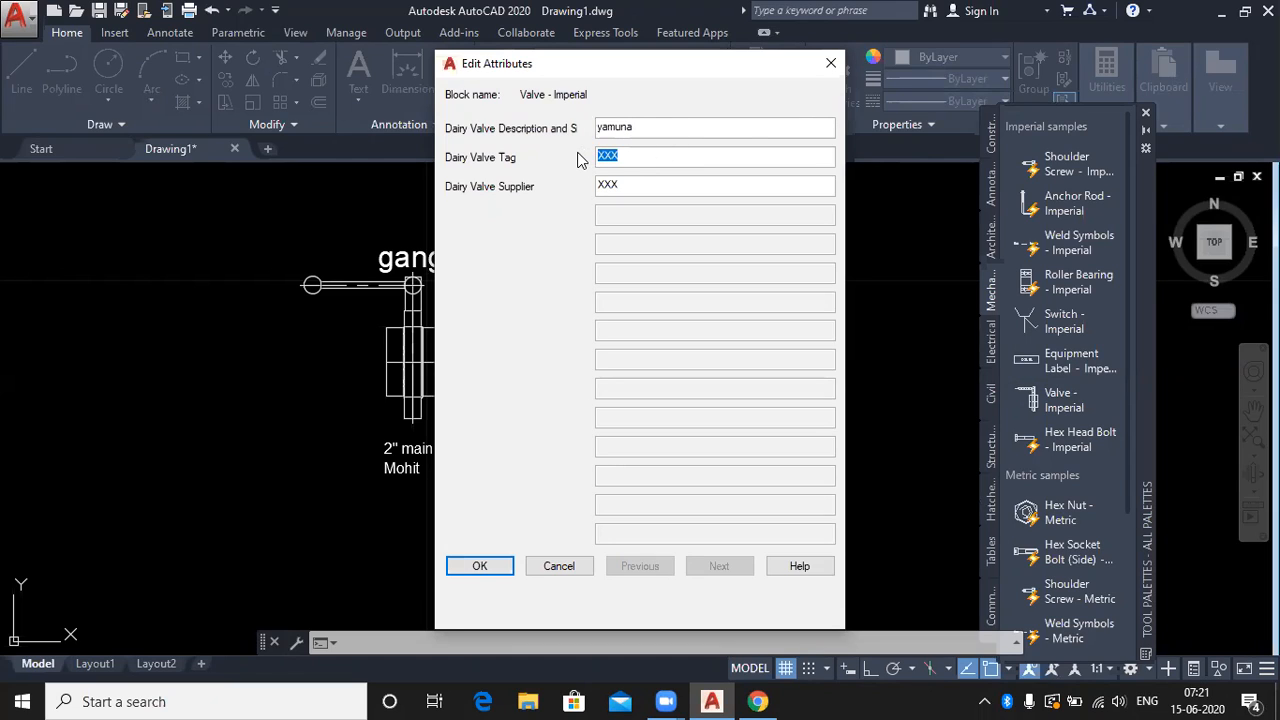
pyautogui.write('2" main valve')
pyautogui.moveTo(634, 181); pyautogui.dragTo(569, 172)
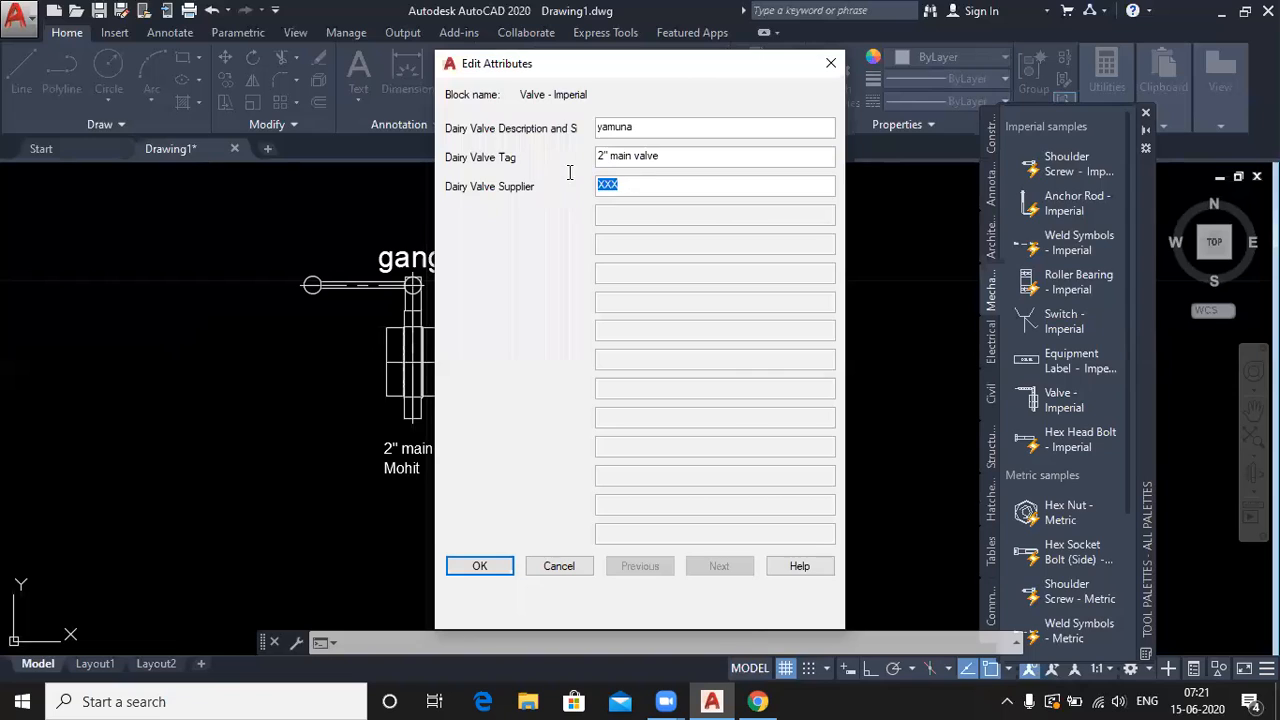
pyautogui.write('Akash')
pyautogui.moveTo(640, 128); pyautogui.dragTo(565, 172)
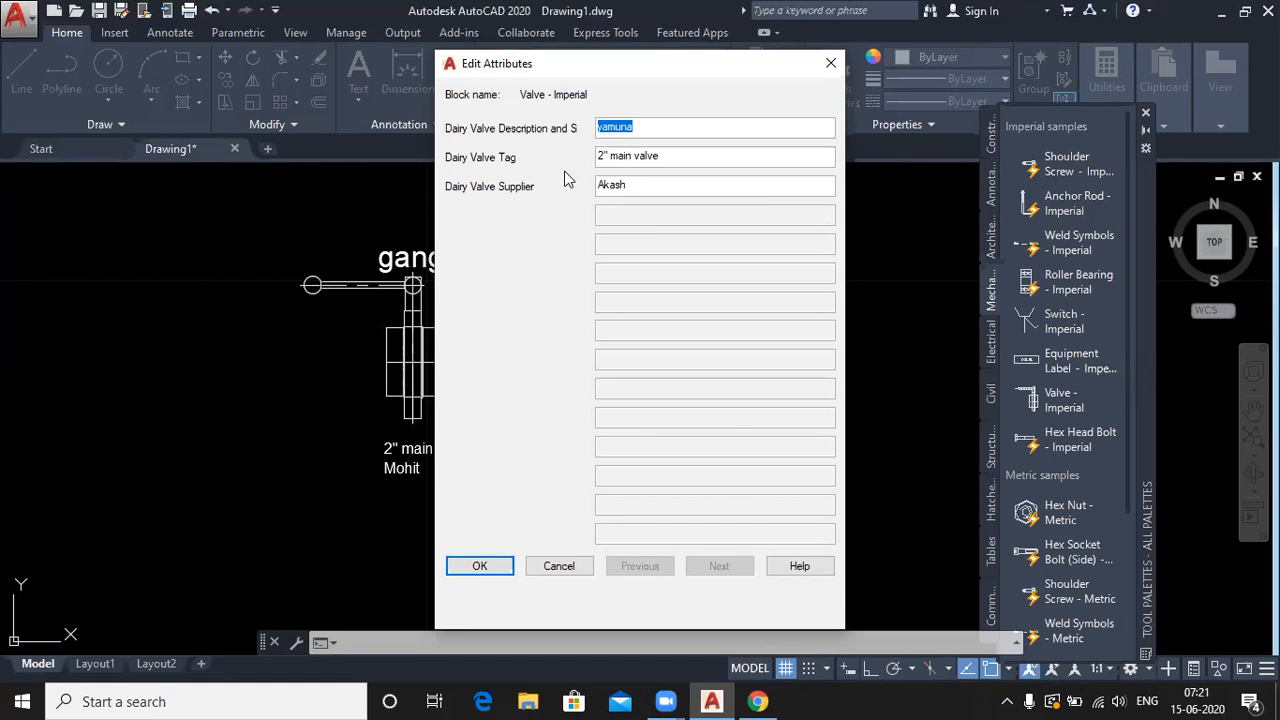
pyautogui.click(476, 567)
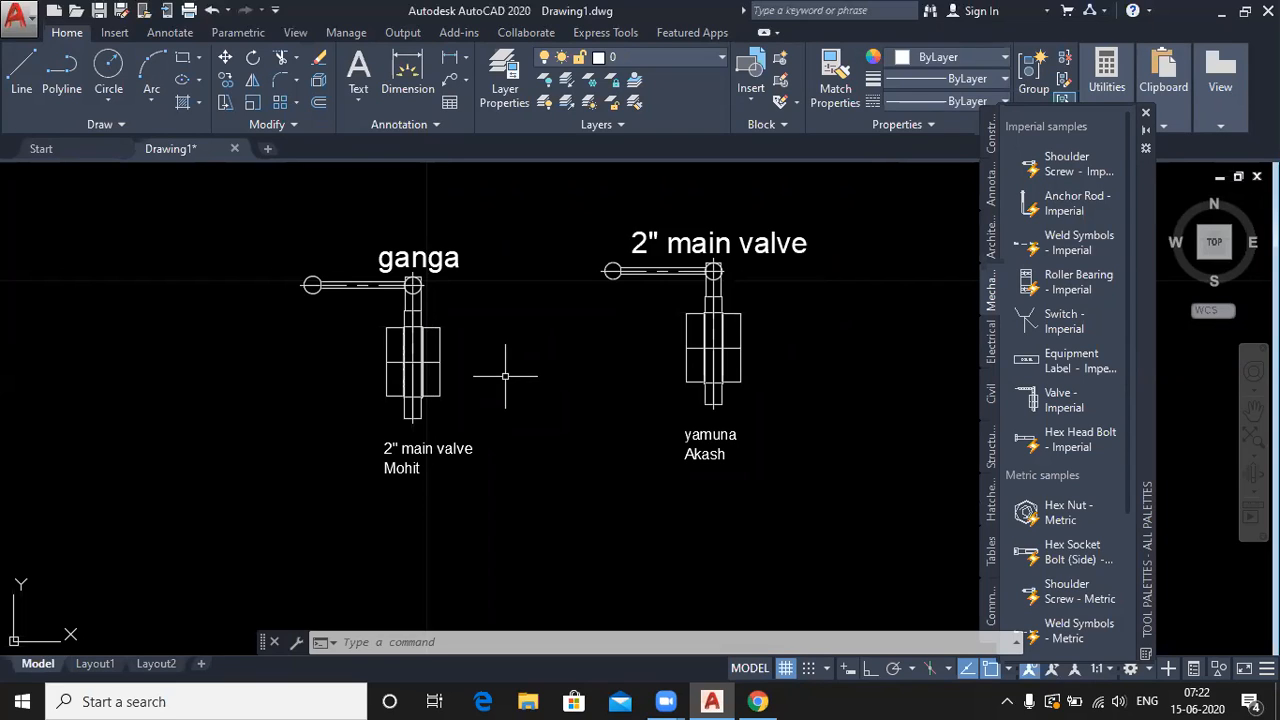
# - Pan the drawing right and down to reposition the two valves
pyautogui.moveTo(512, 372); pyautogui.dragTo(692, 414, button='middle')
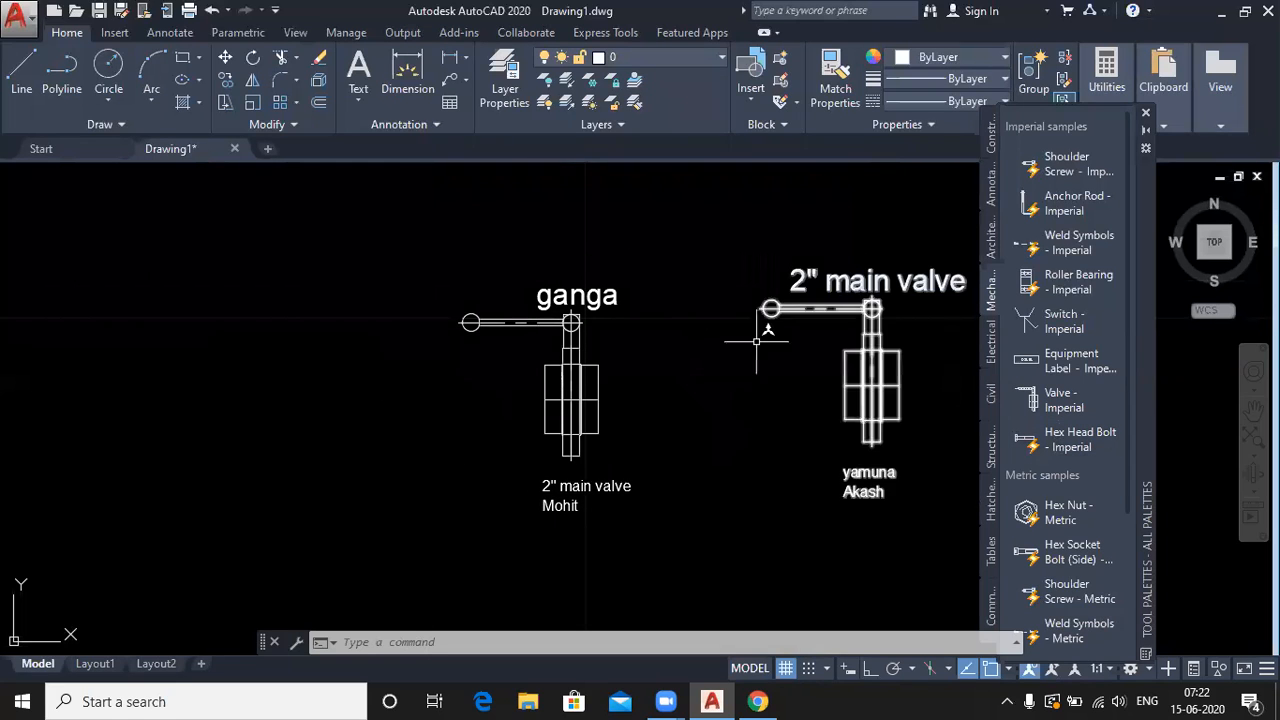
# - Pan right and zoom out so the valves shrink toward the right, leaving space on the left
pyautogui.moveTo(694, 361)
pyautogui.mouseDown(button='middle')
pyautogui.moveTo(751, 371)
pyautogui.moveTo(860, 343)
pyautogui.mouseUp(button='middle')
pyautogui.scroll(-3, 860, 342)
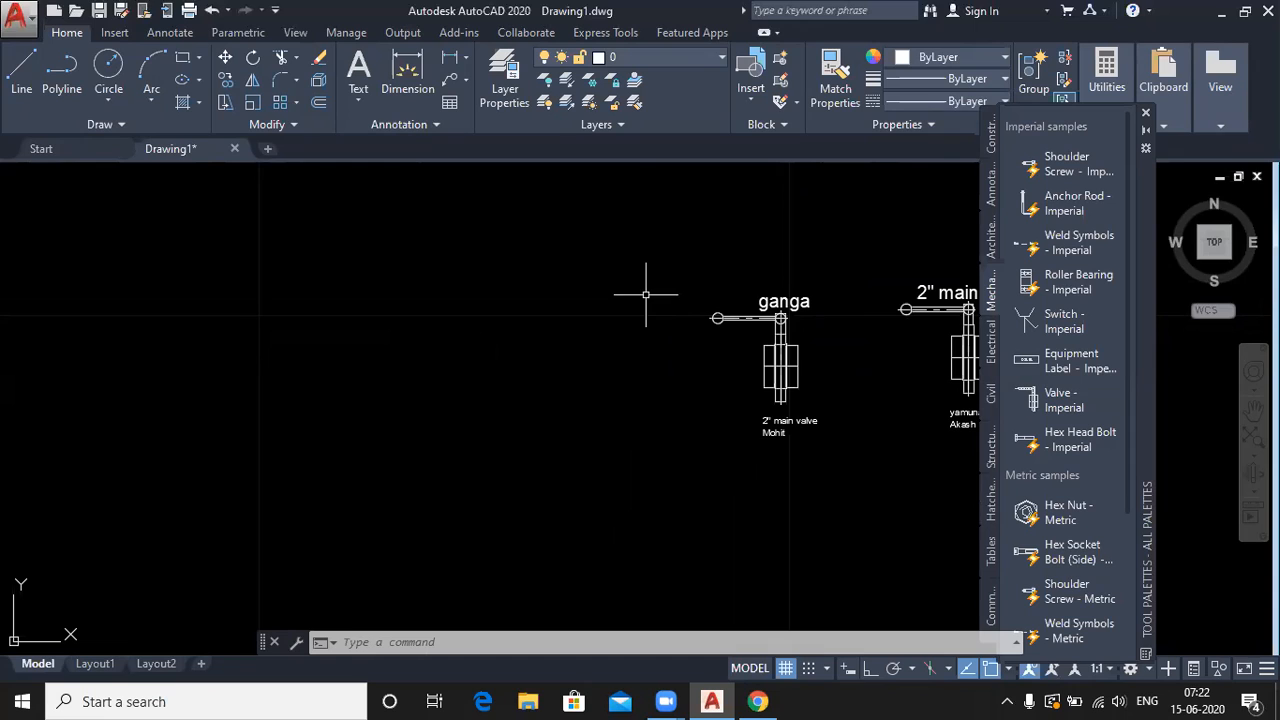
pyautogui.scroll(-4, 1095, 440)
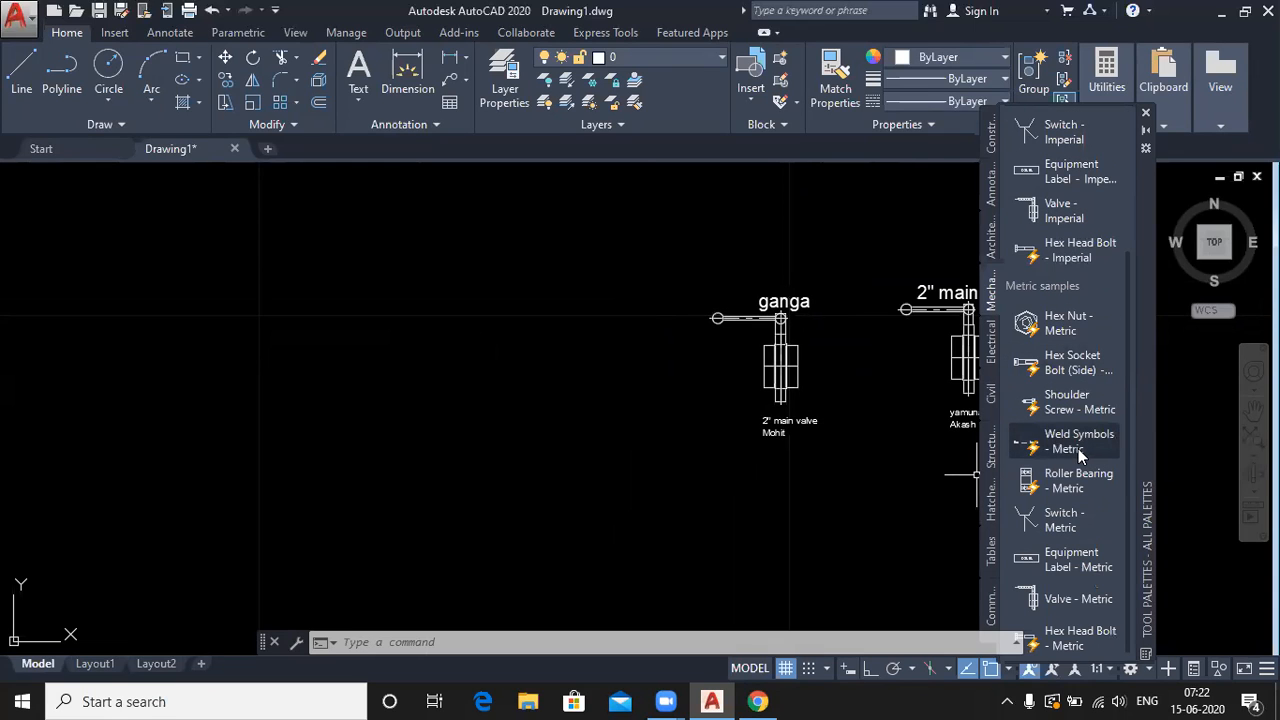
pyautogui.scroll(4, 1078, 455)
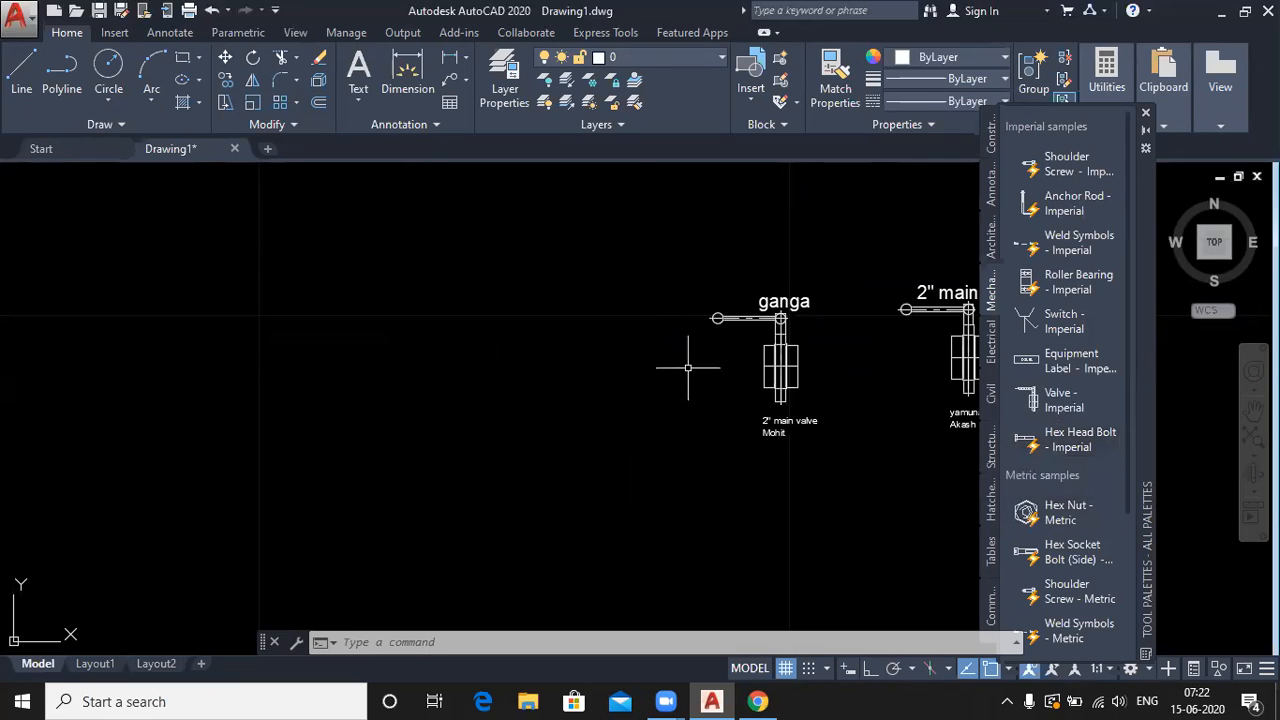
pyautogui.scroll(-4, 1053, 245)
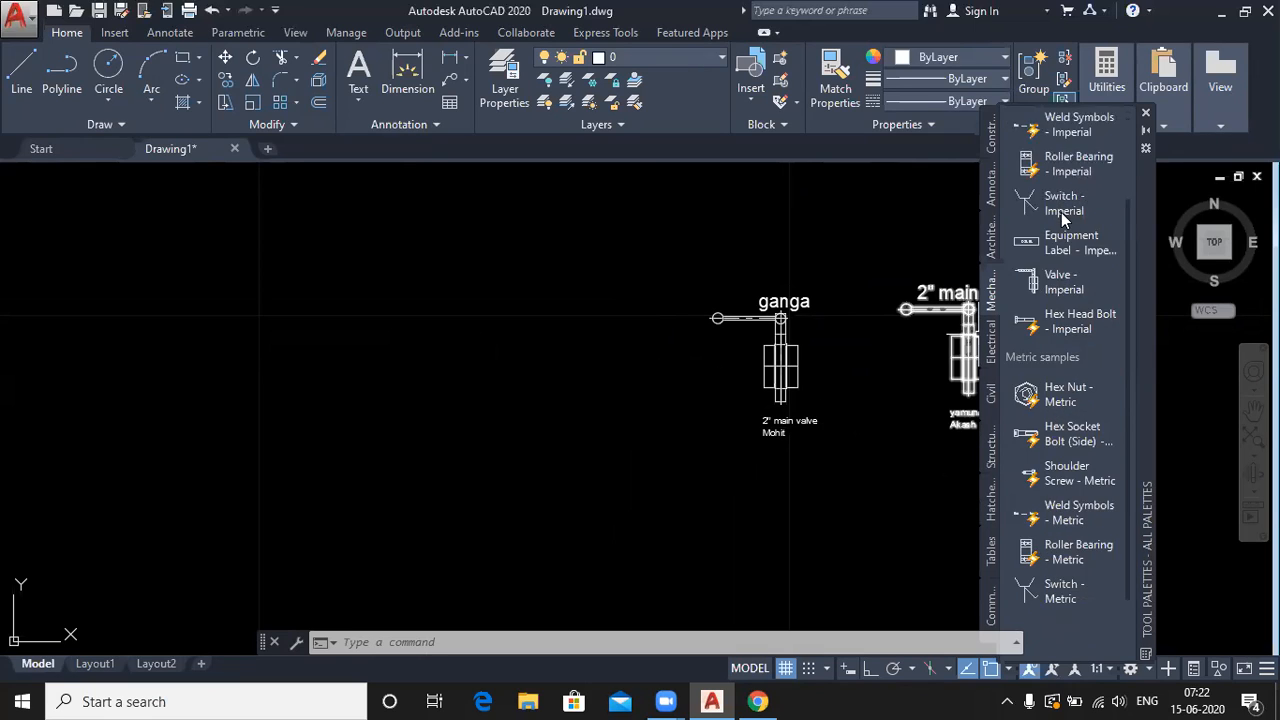
pyautogui.scroll(4, 1053, 245)
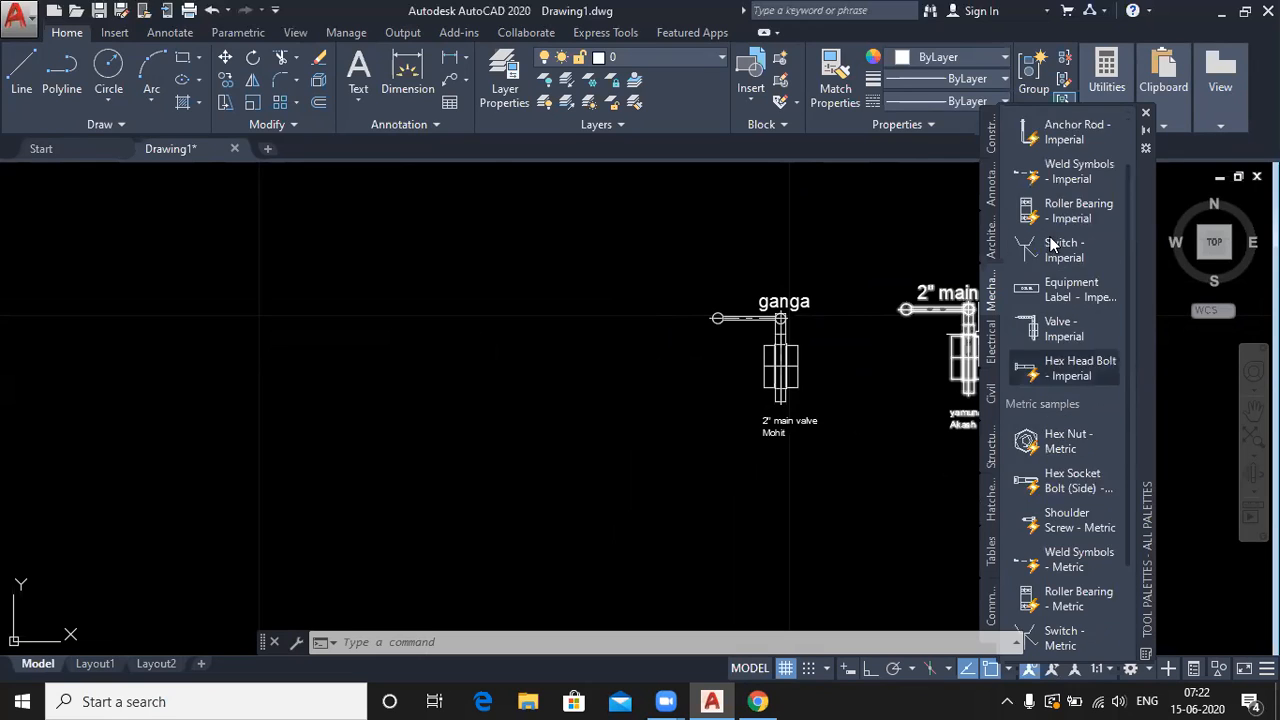
# - Draw a 3-unit horizontal line and a 3-unit vertical line from its right end
pyautogui.click(21, 72)
pyautogui.click(300, 405)
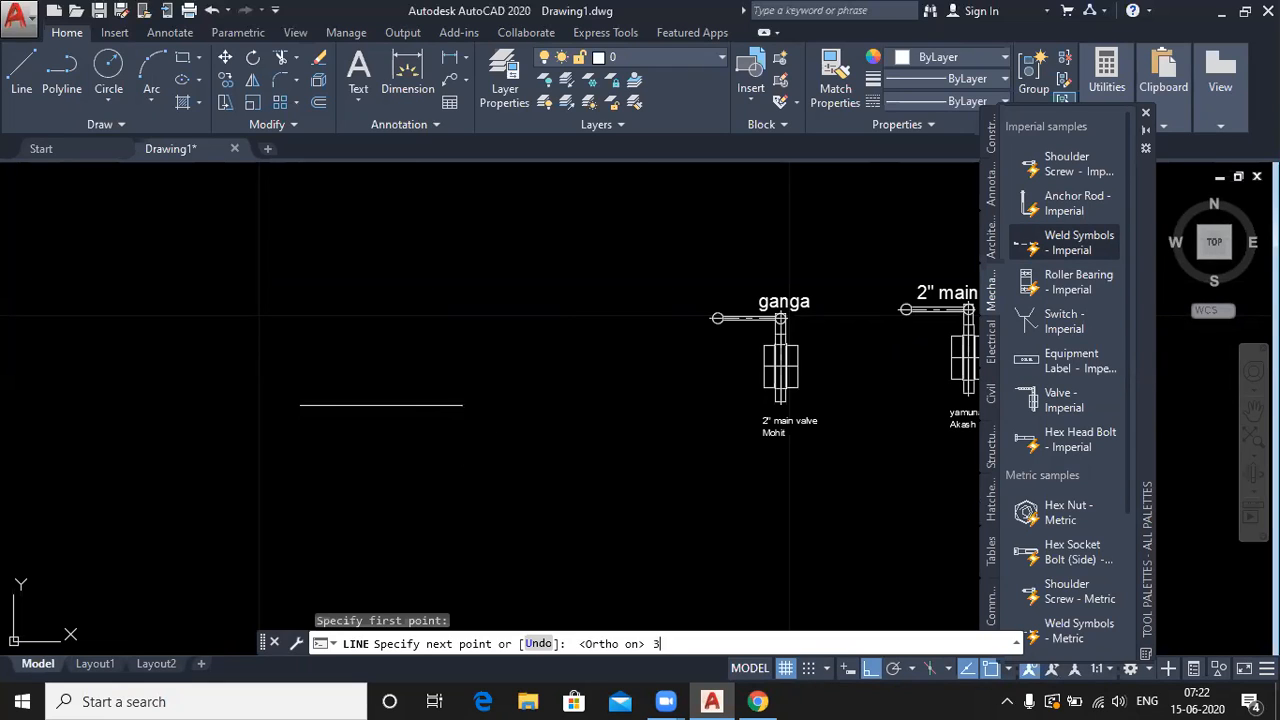
pyautogui.press('Return')
pyautogui.write('3')
pyautogui.press('Return')
pyautogui.press('Return')
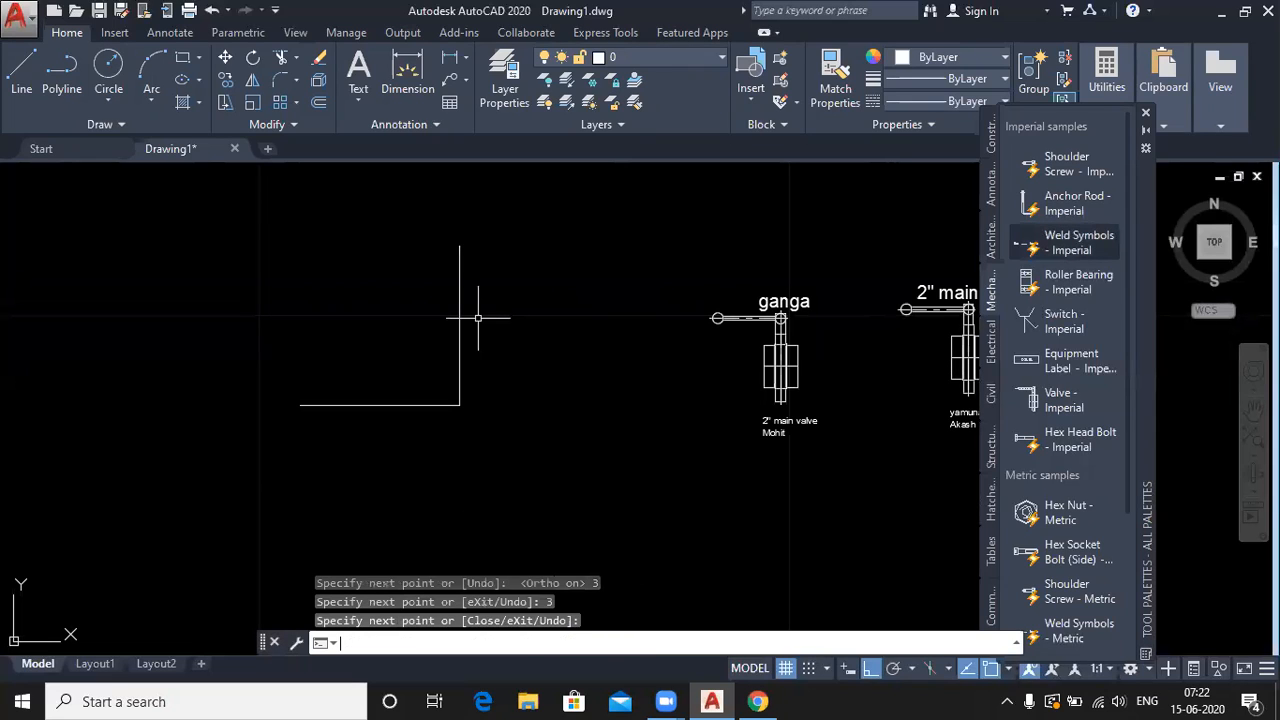
pyautogui.press('Return')
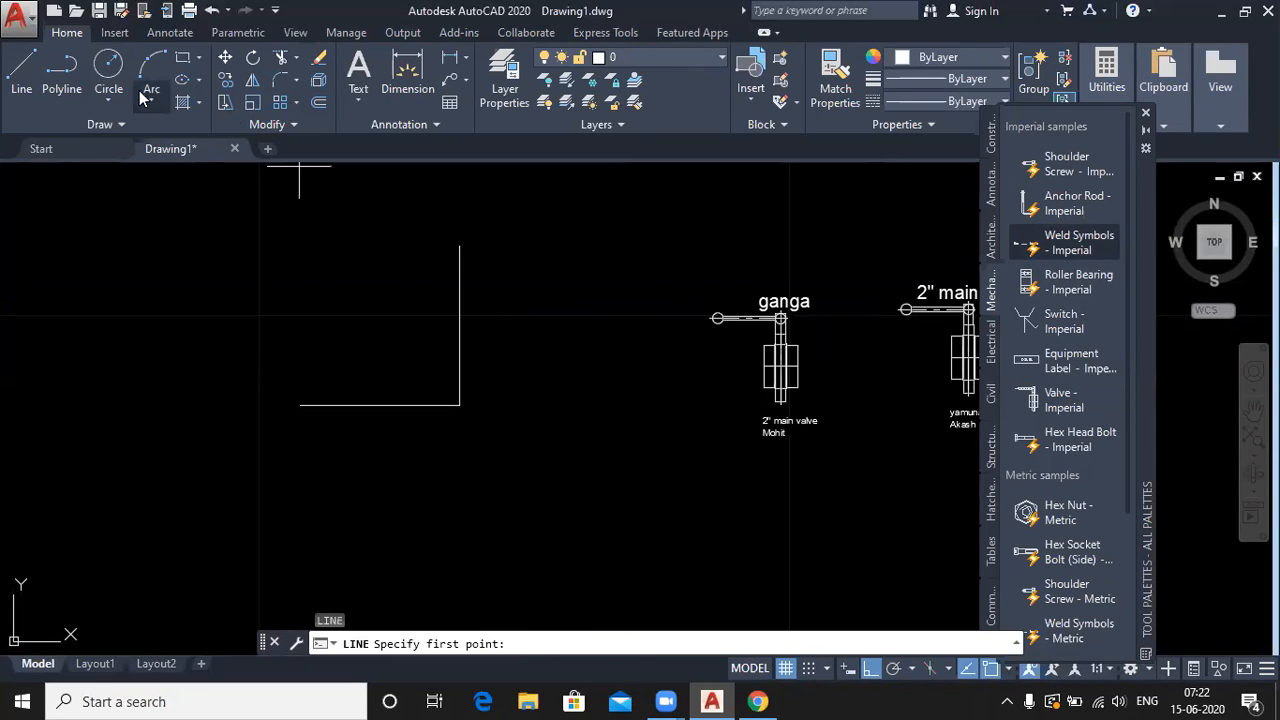
pyautogui.click(108, 66)
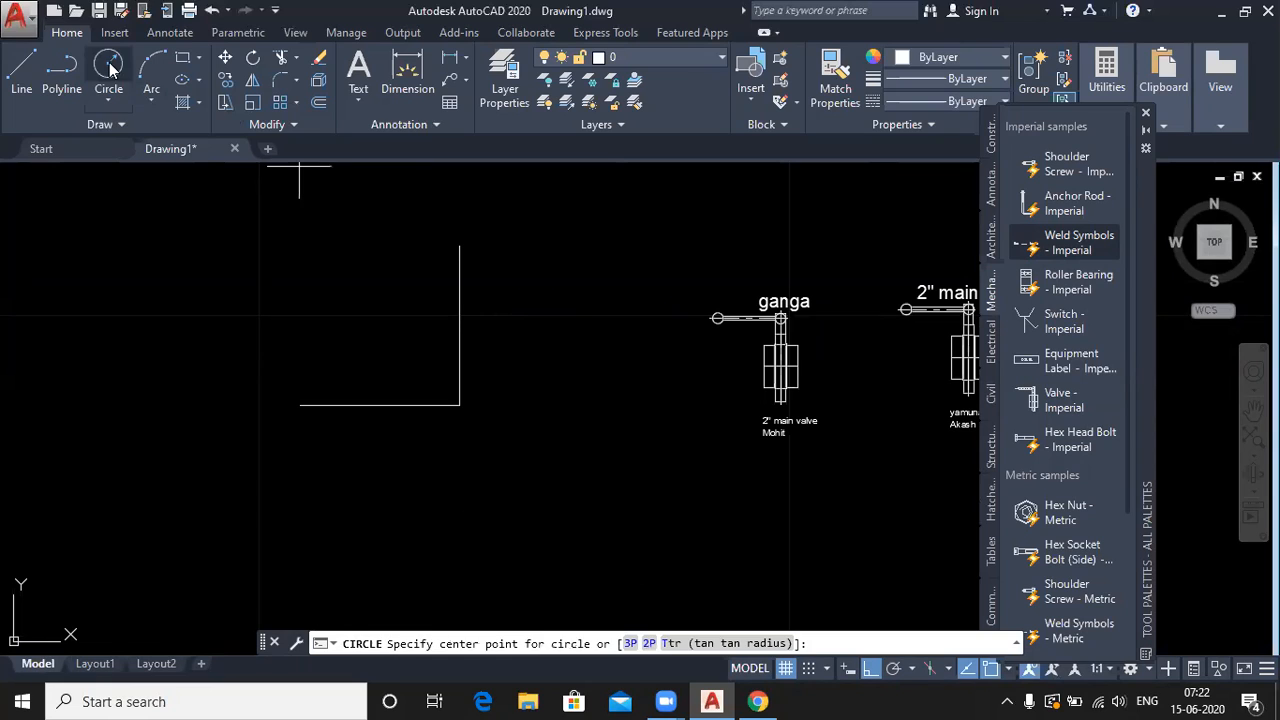
# - Draw a corner-centred circle to the vertical line's top, trim it to a quarter arc, delete the bottom line
pyautogui.click(459, 405)
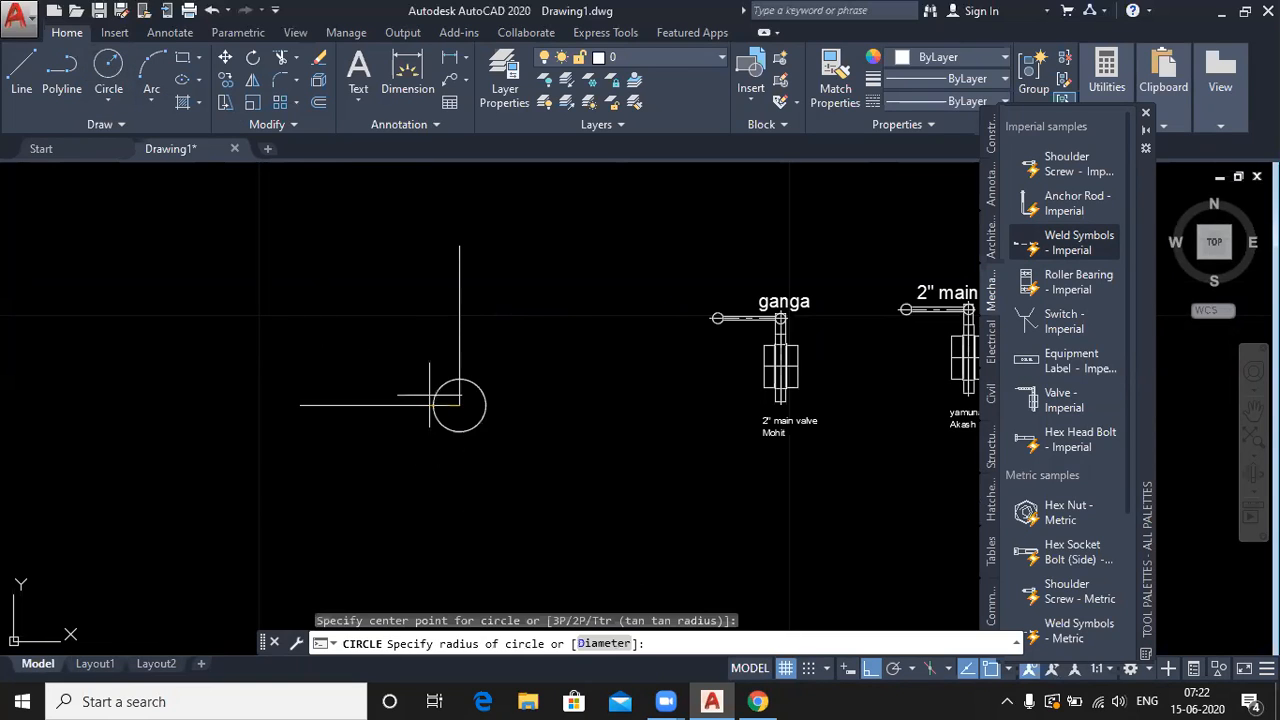
pyautogui.click(459, 244)
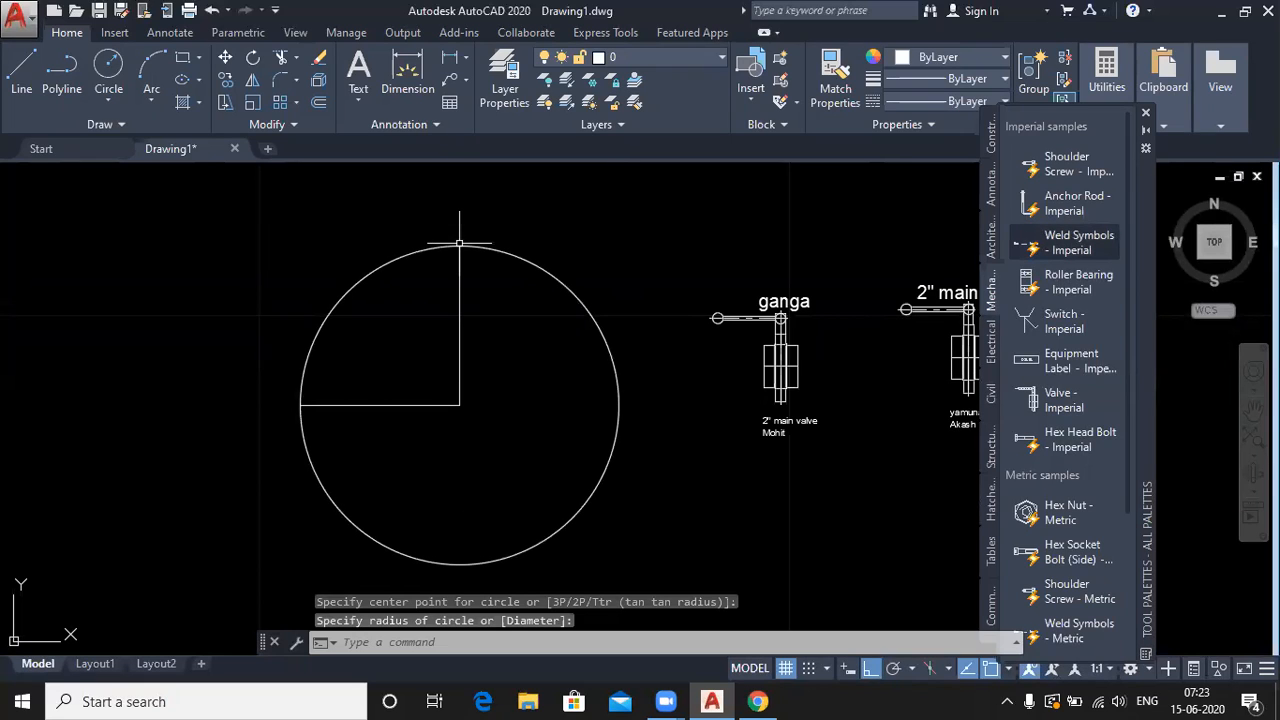
pyautogui.write('tr')
pyautogui.press('Return')
pyautogui.press('Return')
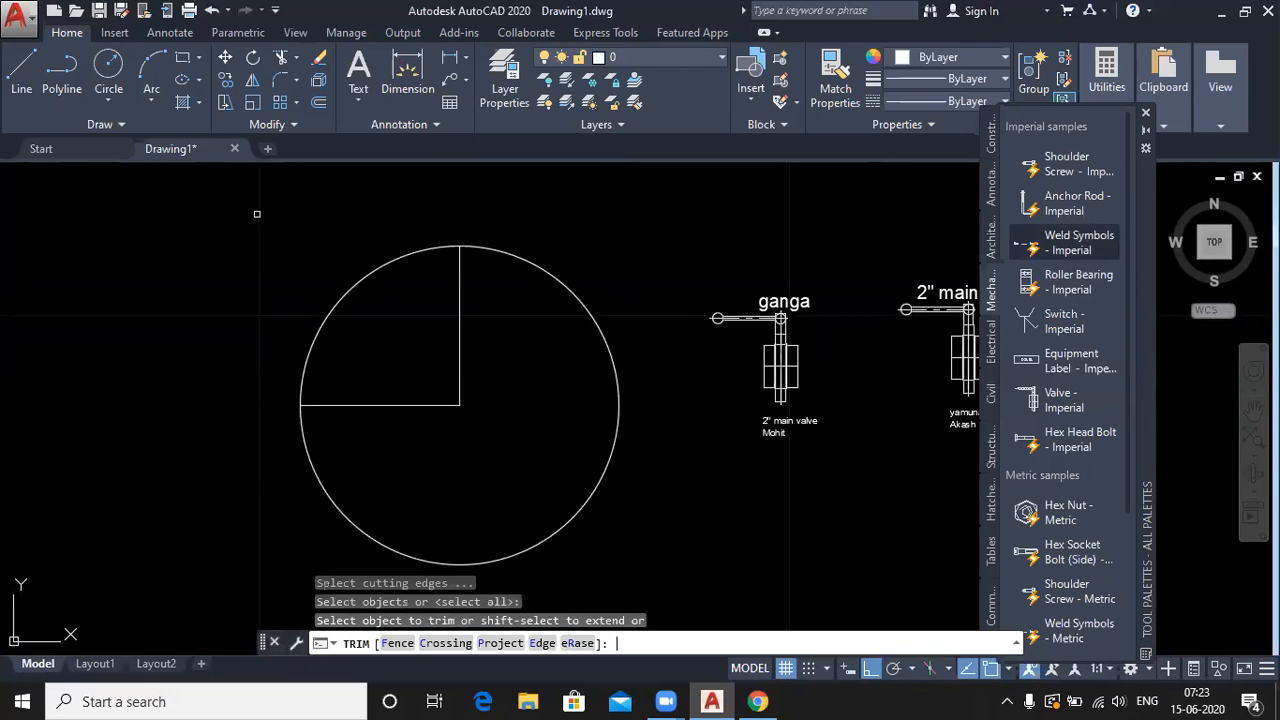
pyautogui.click(577, 514)
pyautogui.rightClick(233, 384)
pyautogui.click(251, 376)
pyautogui.click(361, 404)
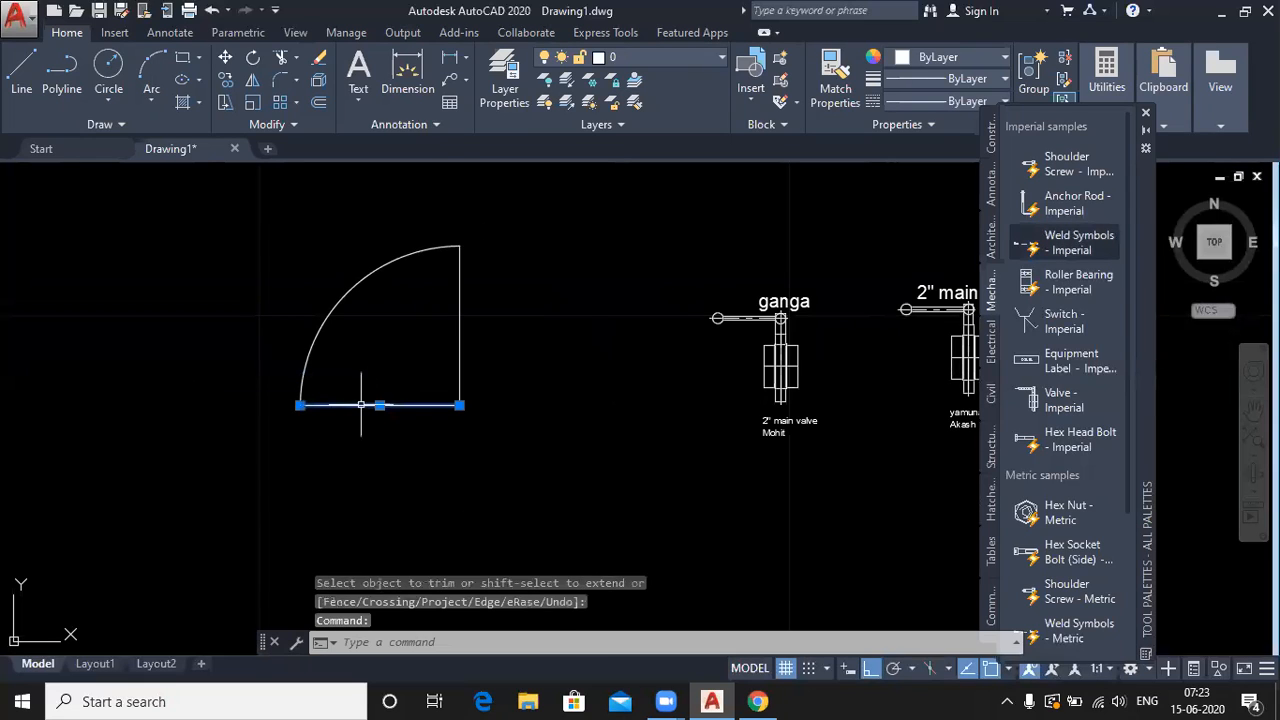
pyautogui.press('Delete')
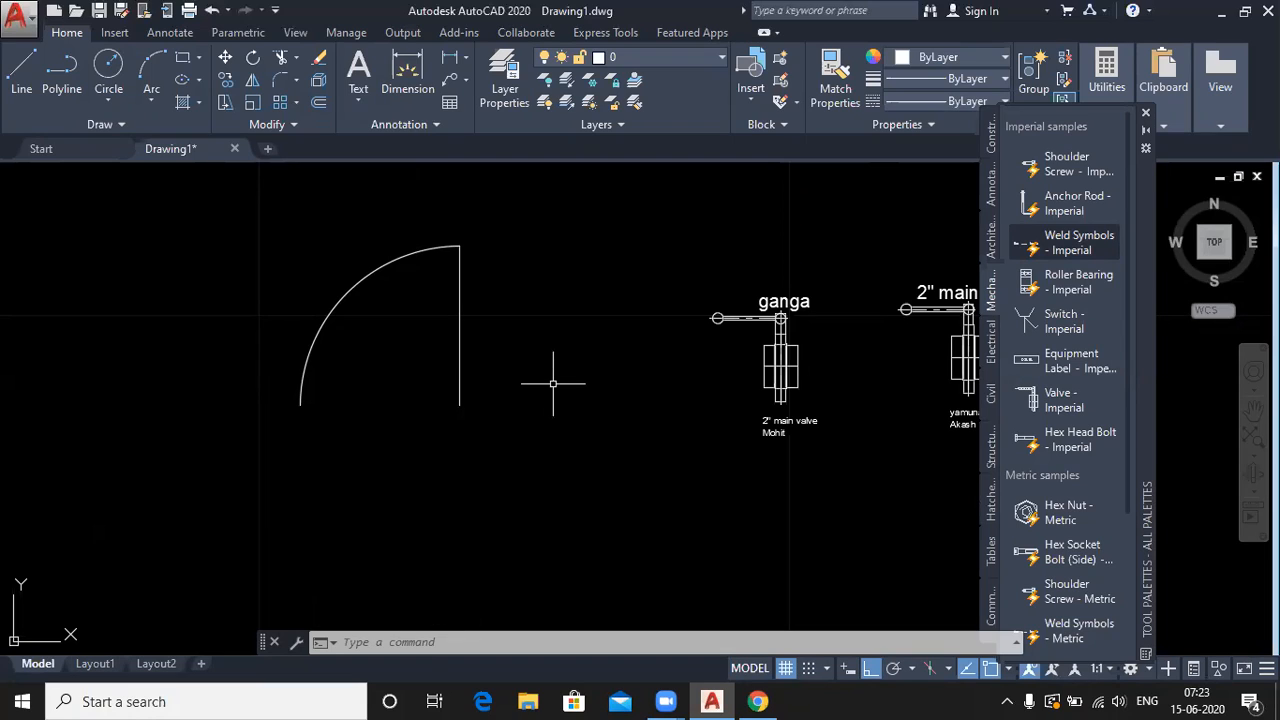
# - Expand the Block panel and open Attribute Definition with the ATT command
pyautogui.click(782, 125)
pyautogui.write('a')
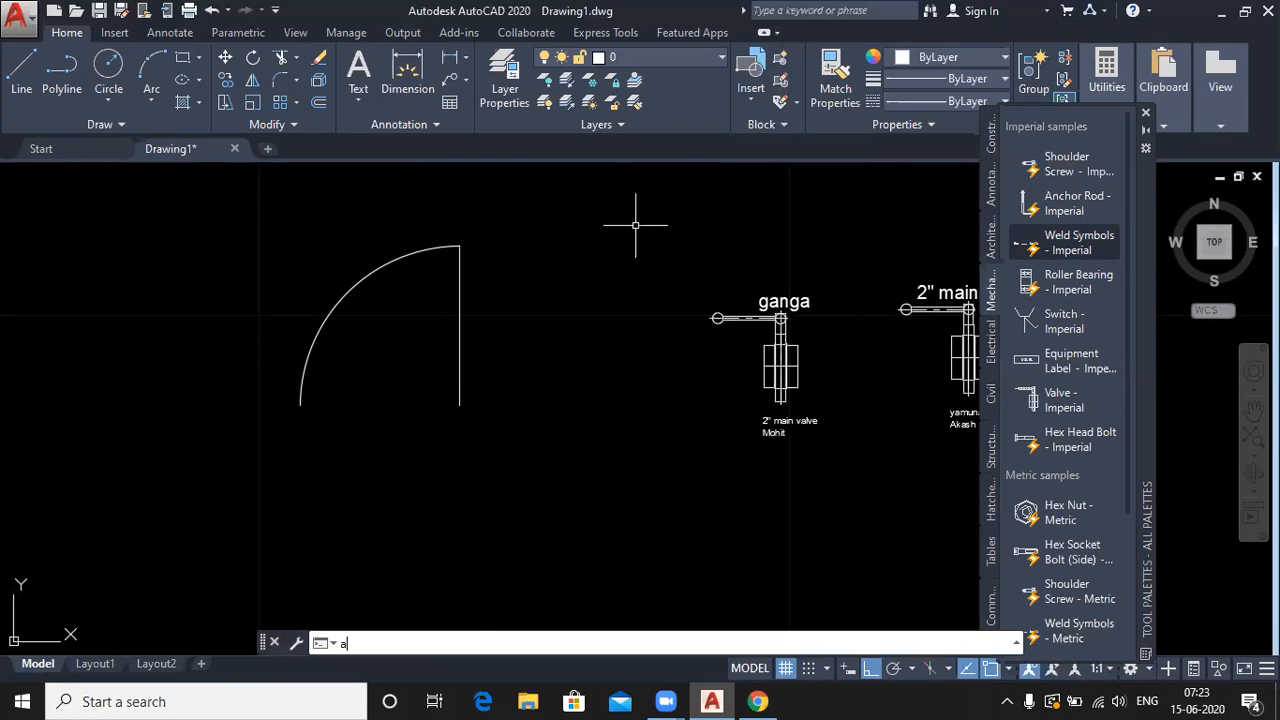
pyautogui.write('tt')
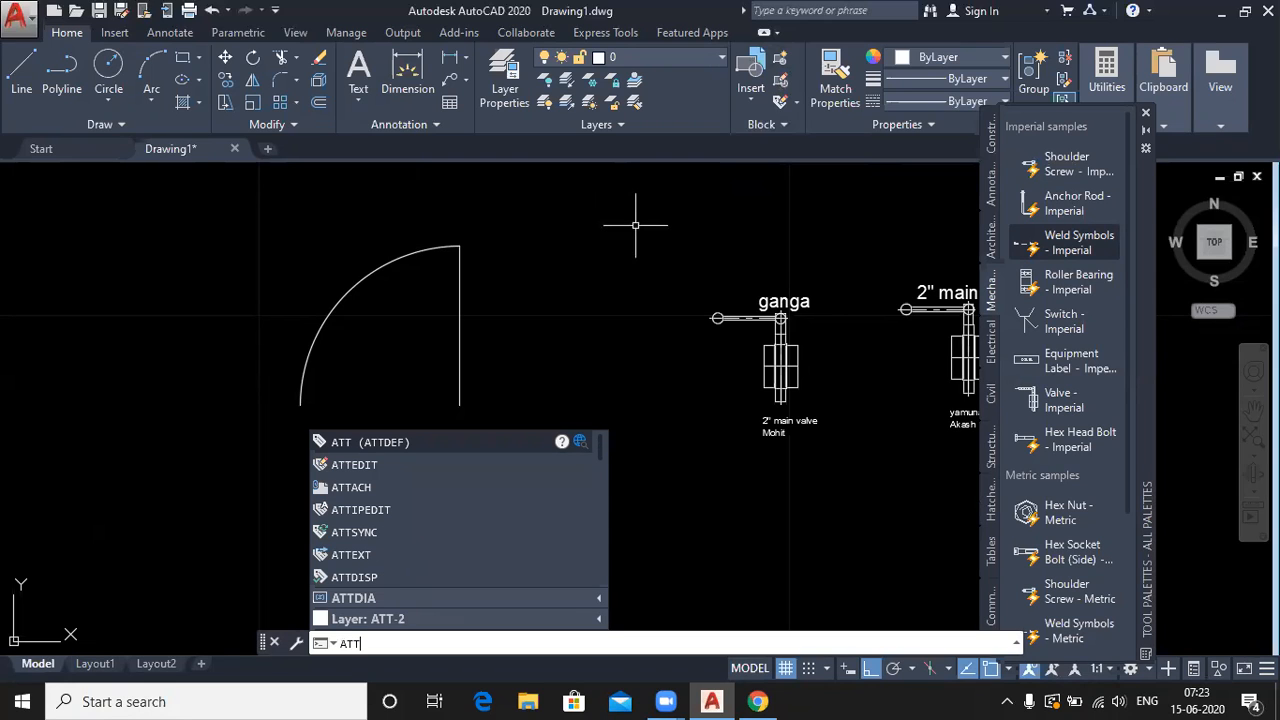
pyautogui.press('Return')
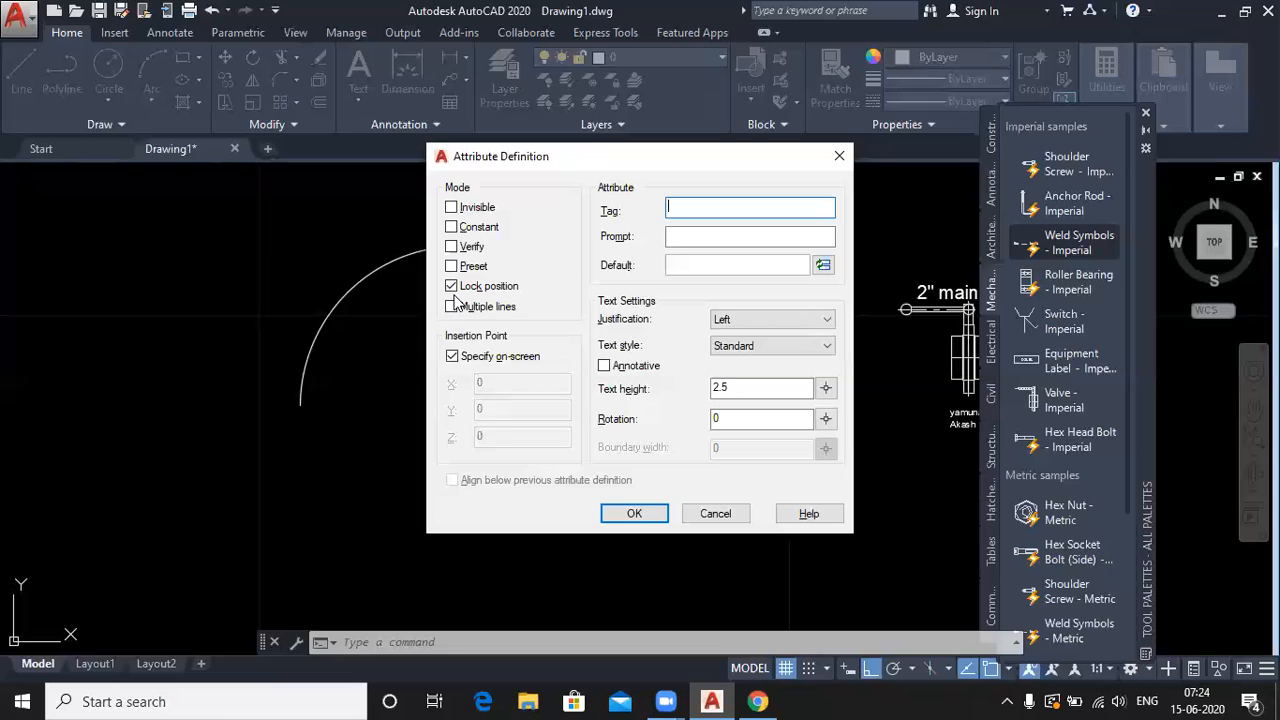
# - Define the Door attribute with prompt 3', default D1 and text height 1
pyautogui.click(697, 207)
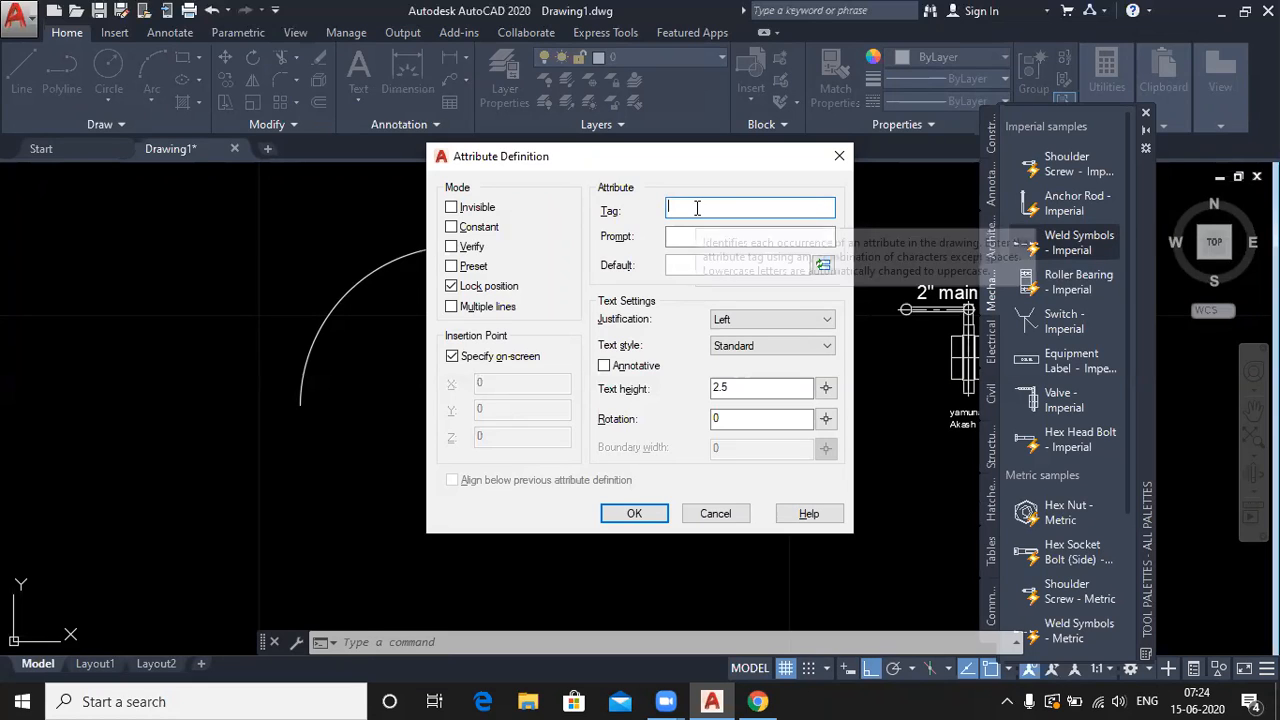
pyautogui.write('Door')
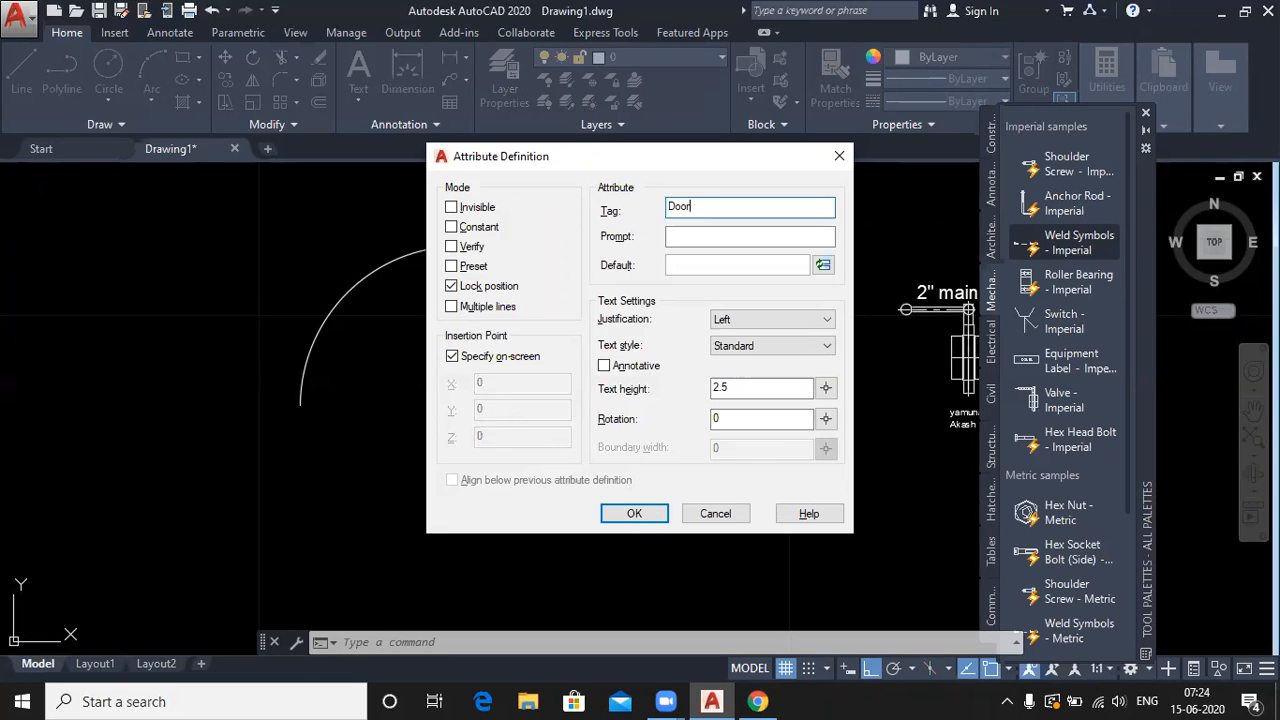
pyautogui.click(786, 240)
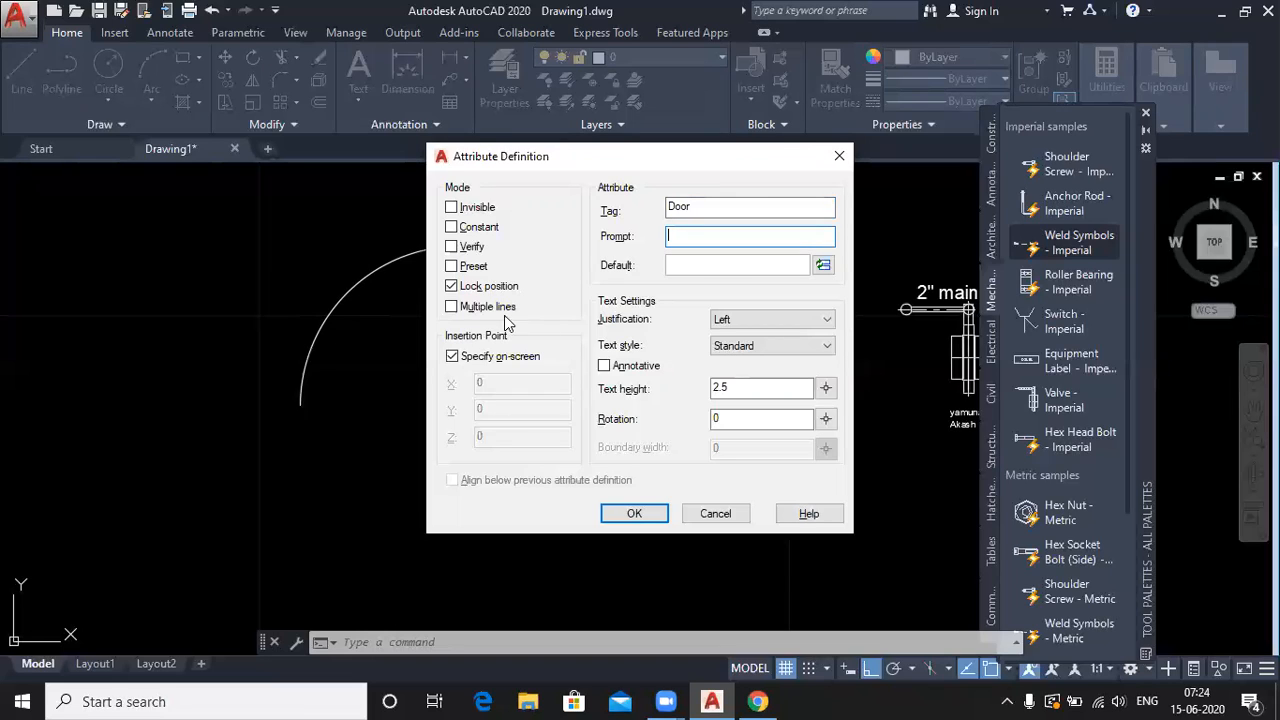
pyautogui.click(697, 267)
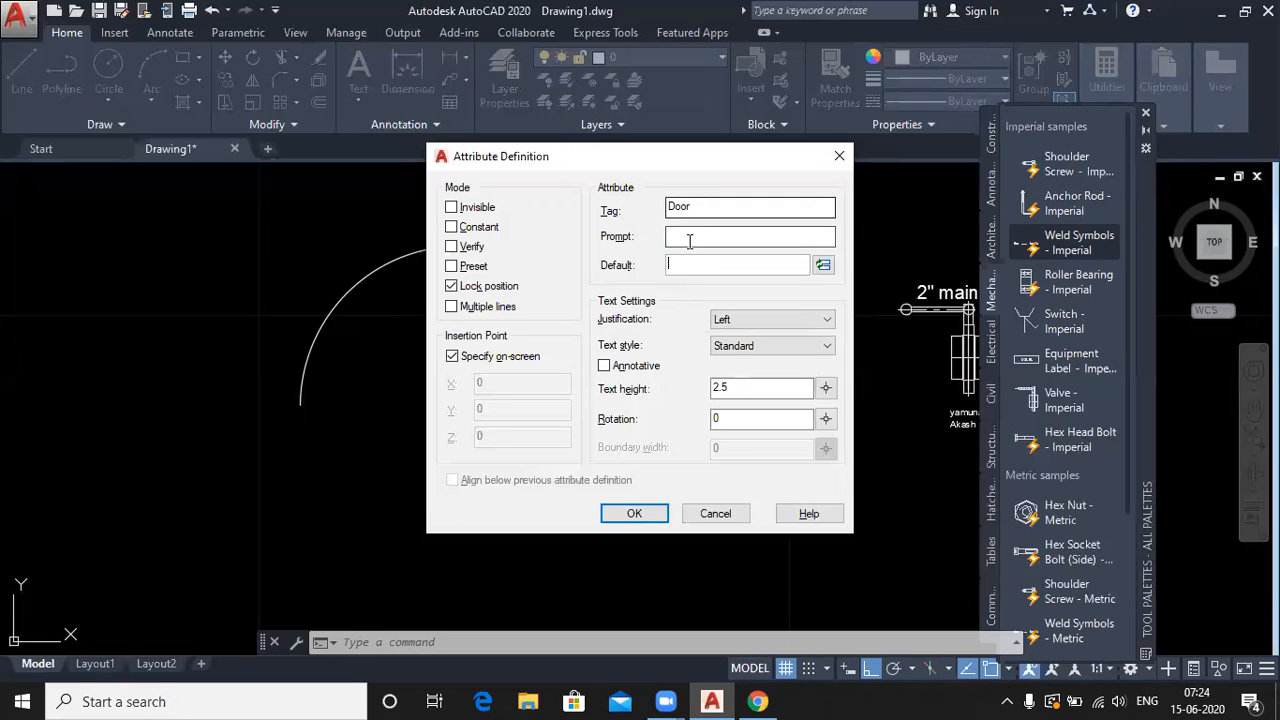
pyautogui.write('D1')
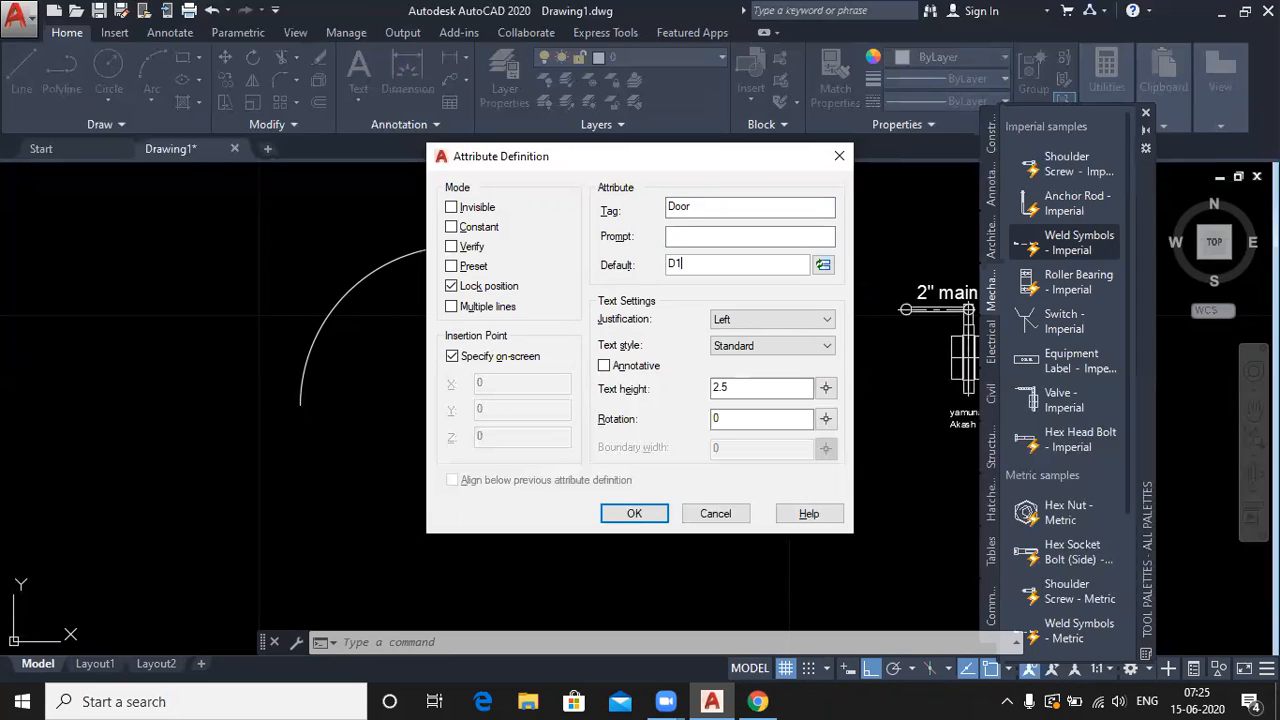
pyautogui.click(699, 233)
pyautogui.write('3')
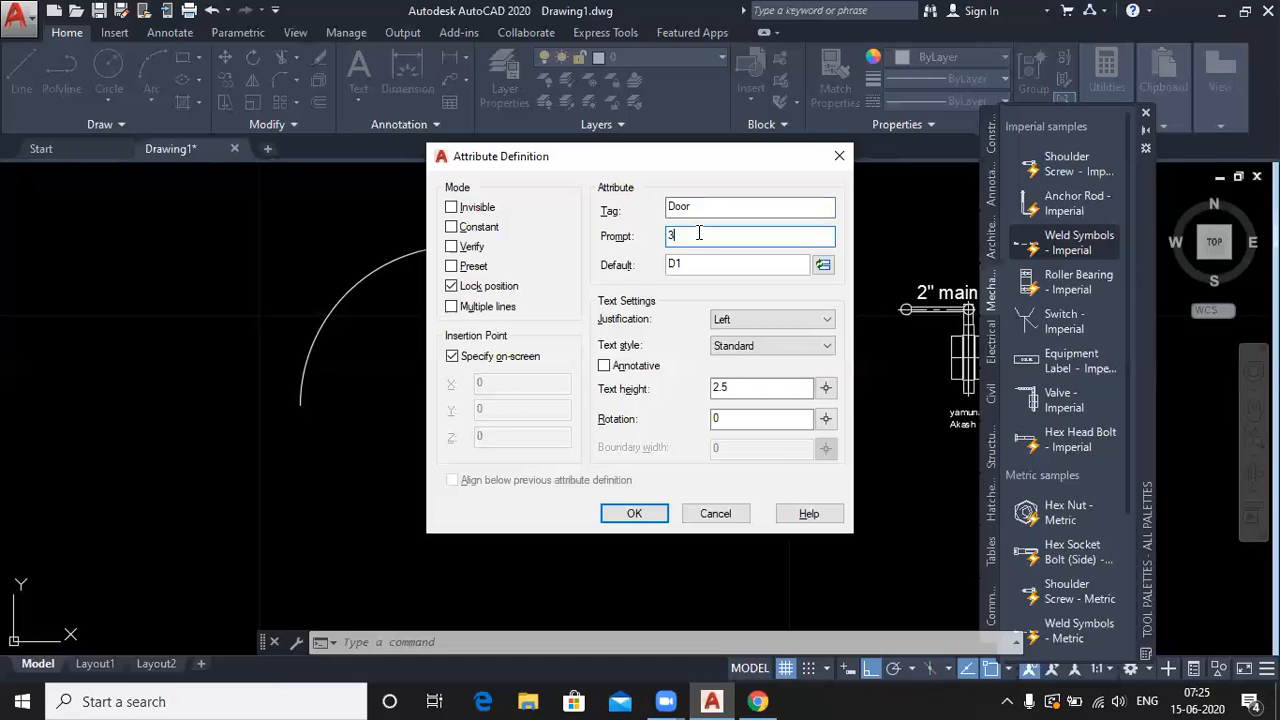
pyautogui.write("'")
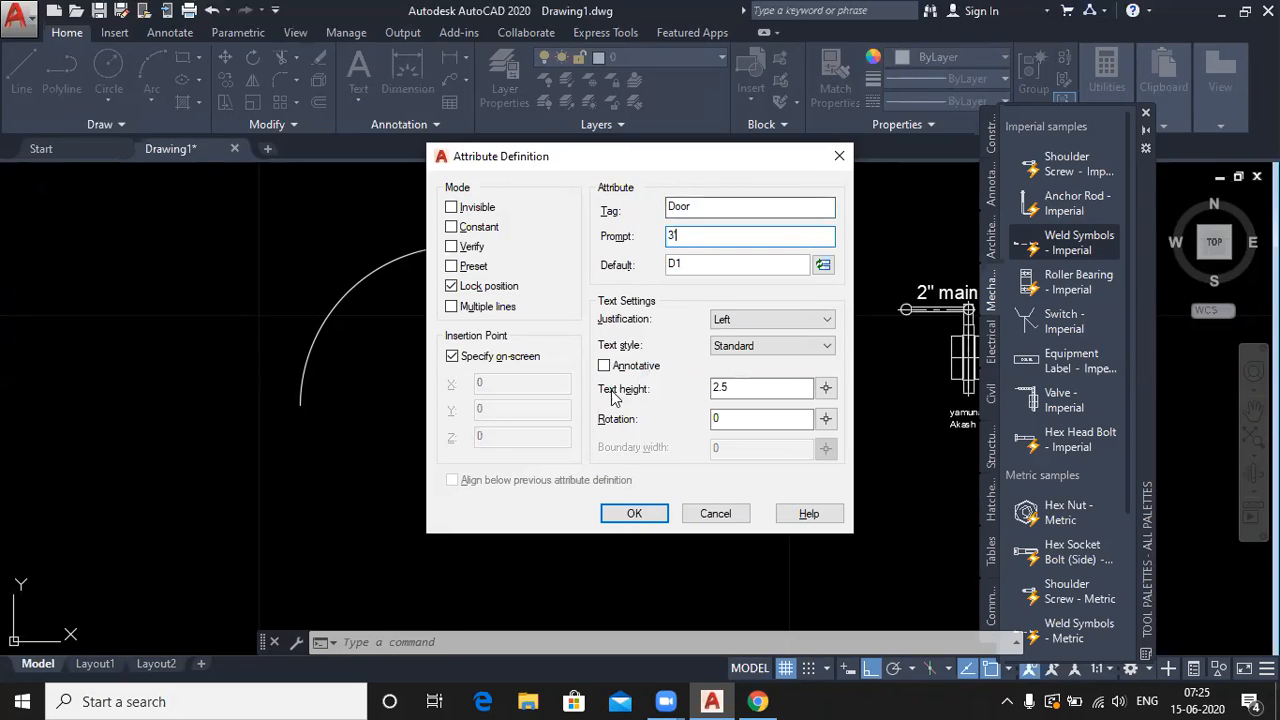
pyautogui.click(737, 387)
pyautogui.moveTo(737, 387); pyautogui.dragTo(704, 390)
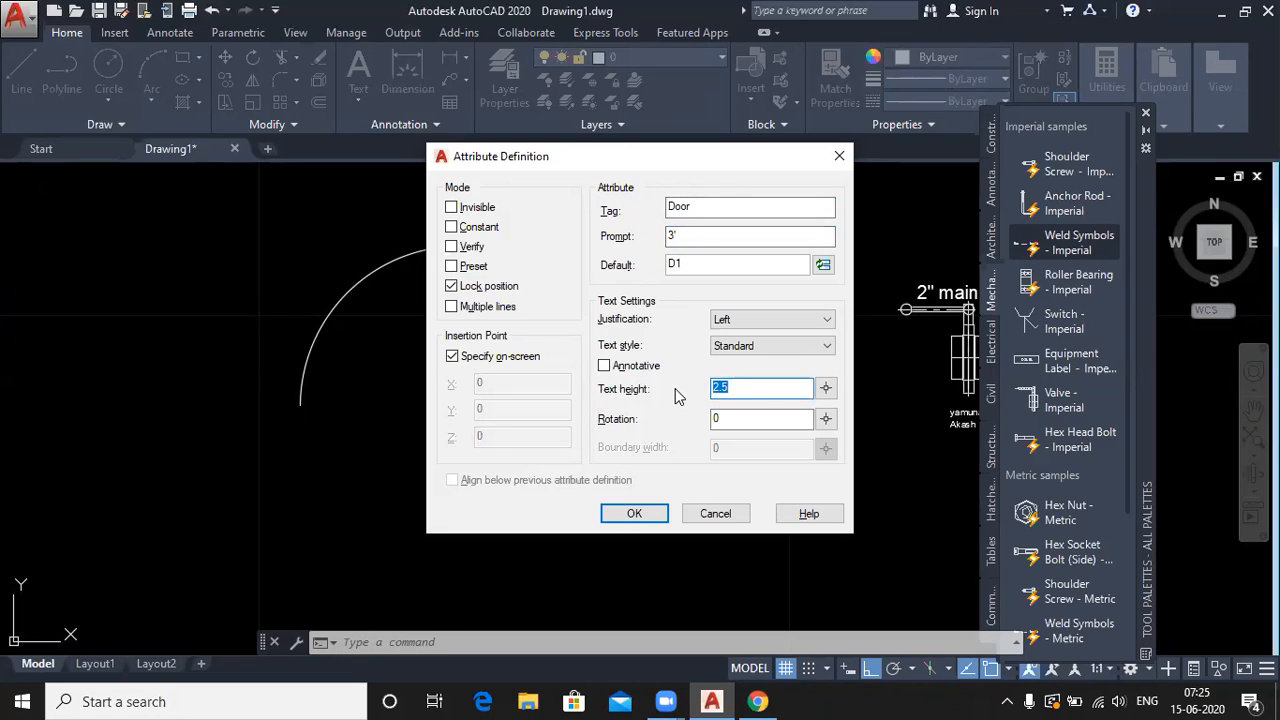
pyautogui.write('1')
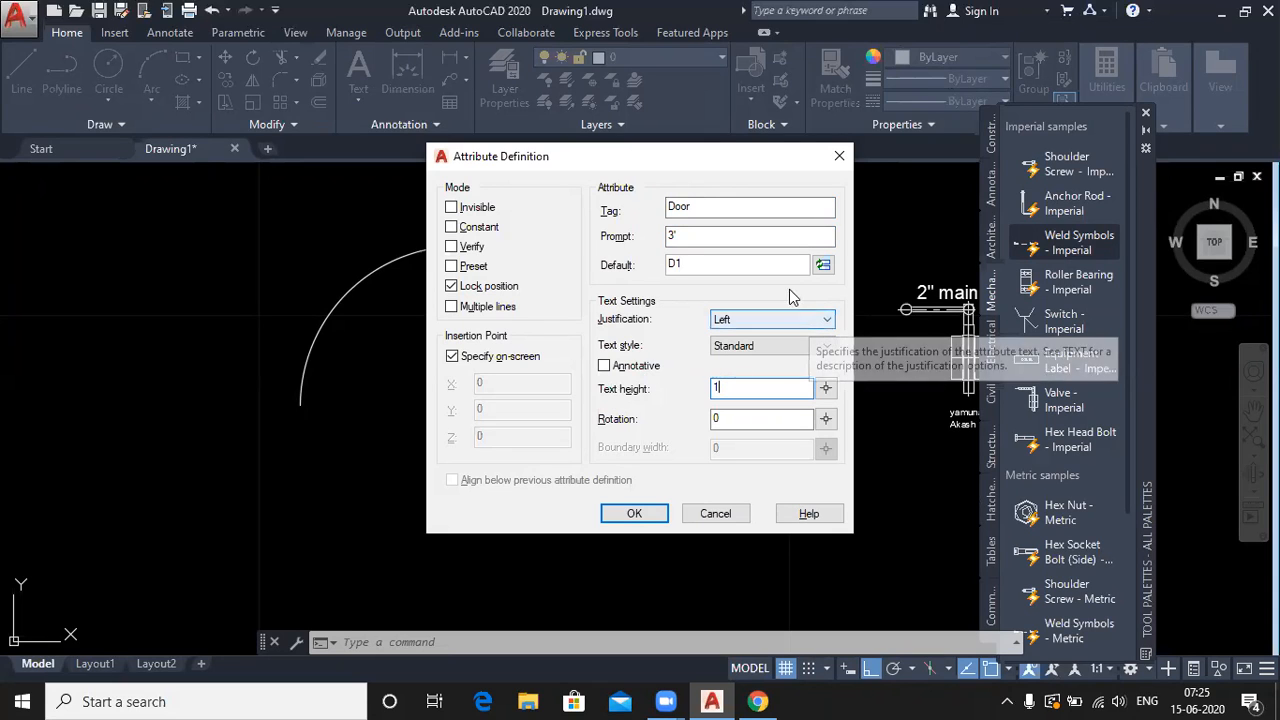
pyautogui.click(636, 514)
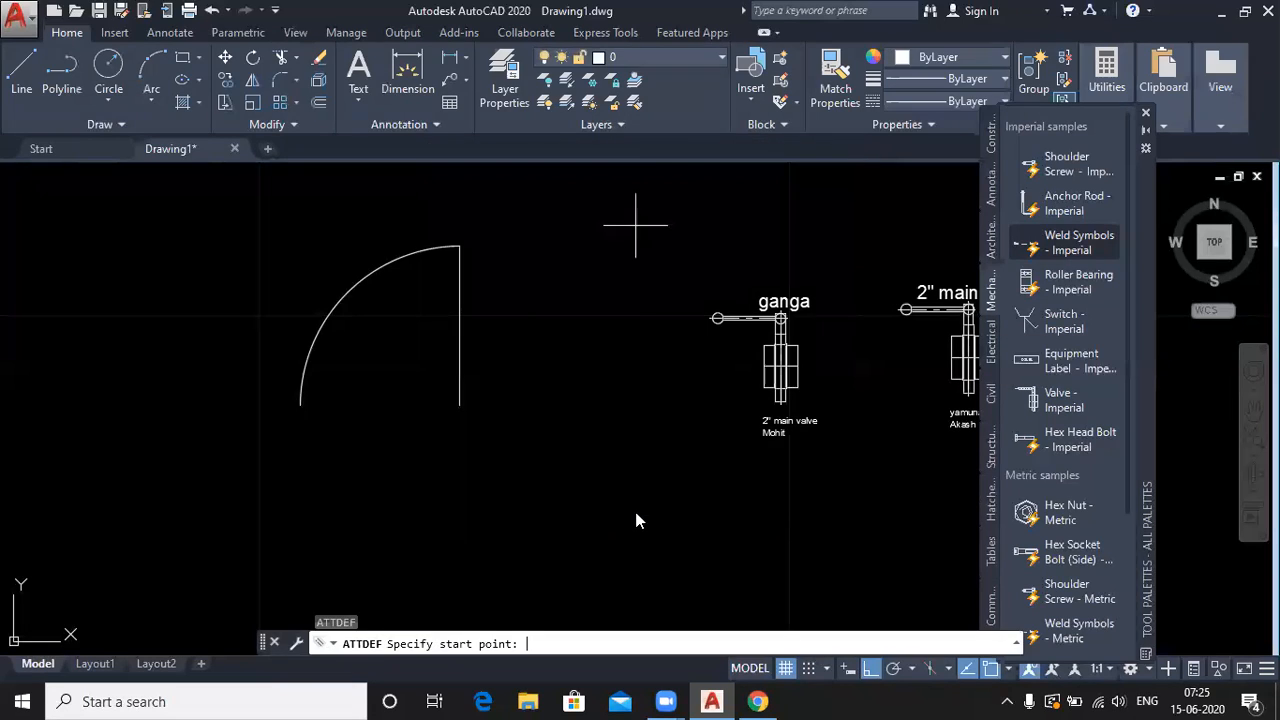
# - Place the DOOR attribute tag under the swing arc, keeping prompt 3' and default D1
pyautogui.scroll(-1, 343, 441)
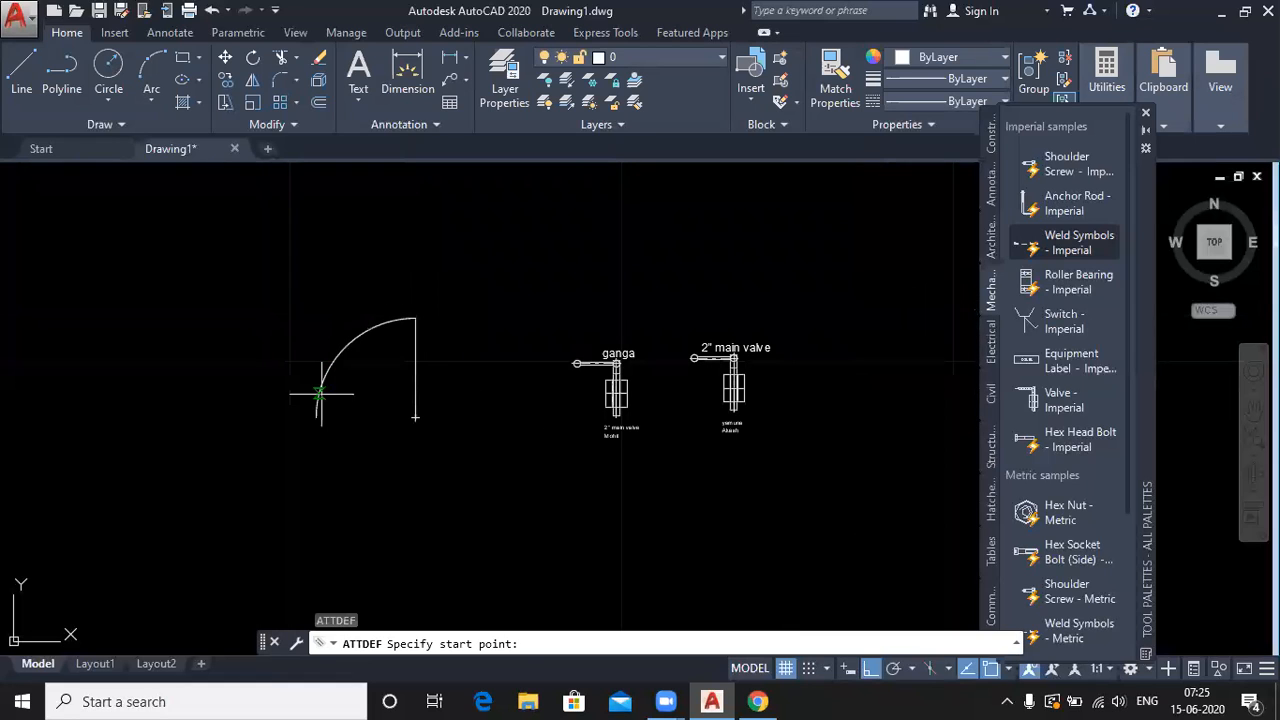
pyautogui.click(415, 418)
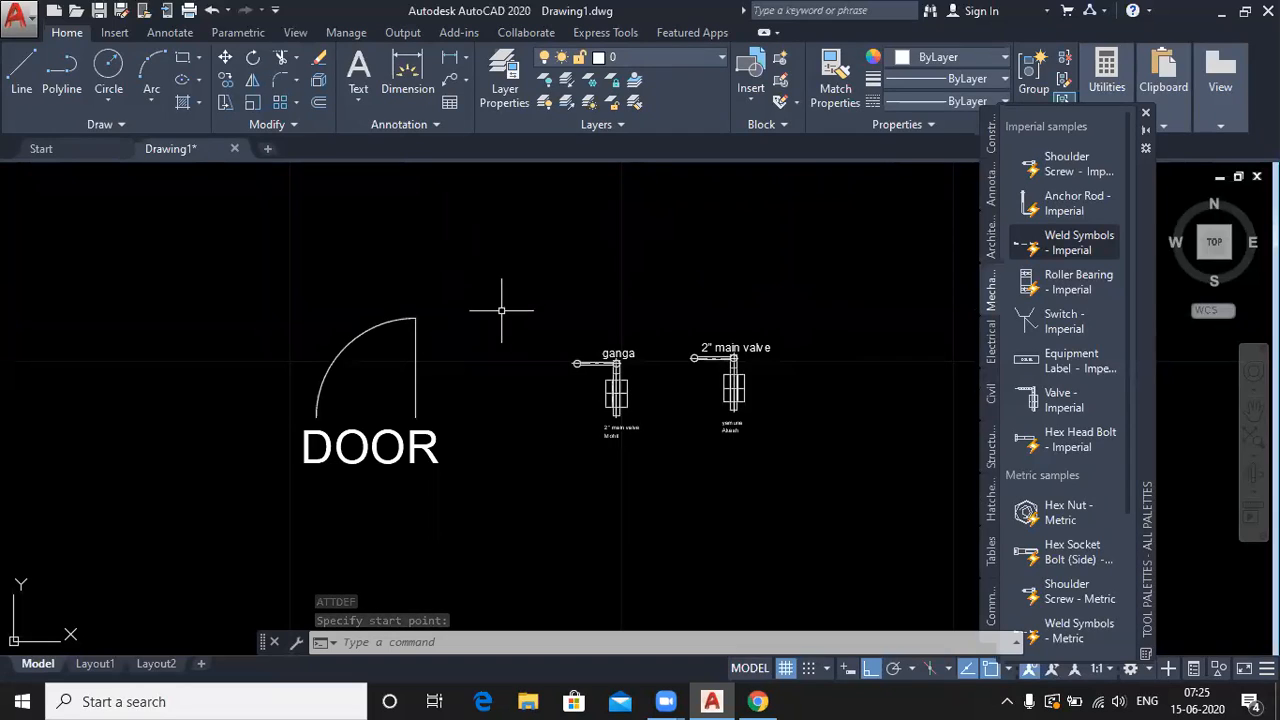
pyautogui.doubleClick(369, 452)
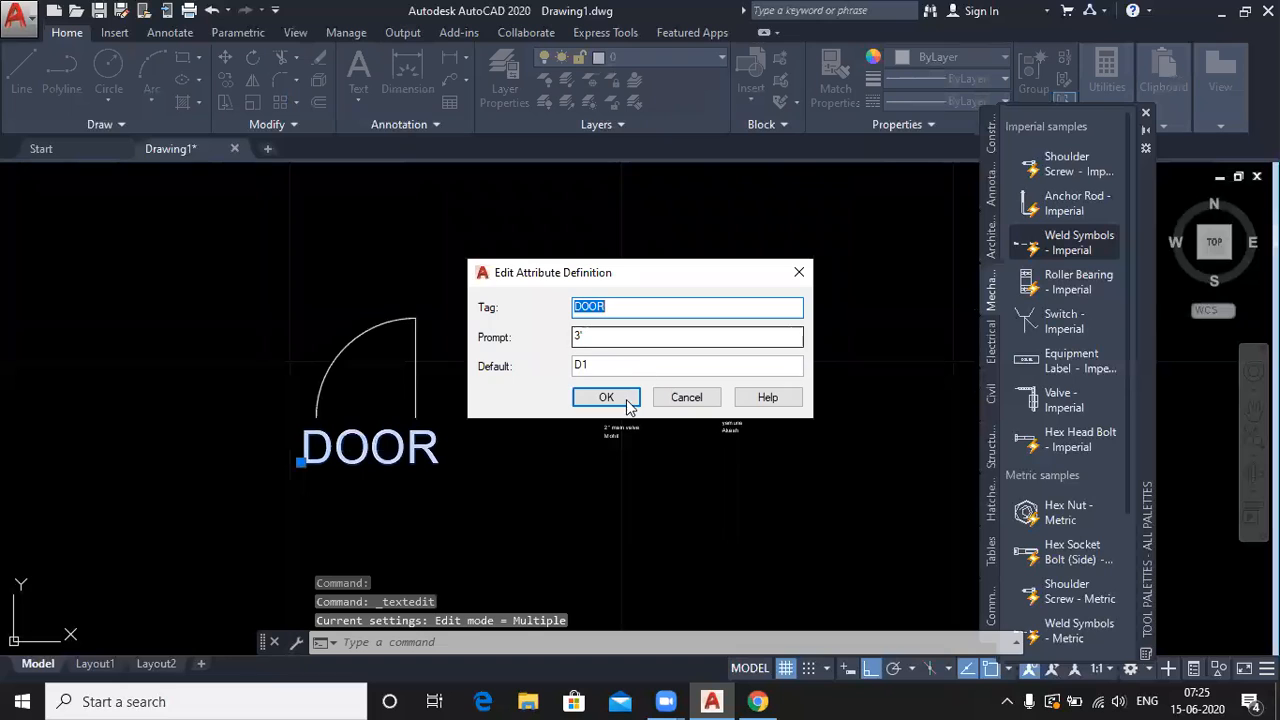
pyautogui.click(627, 399)
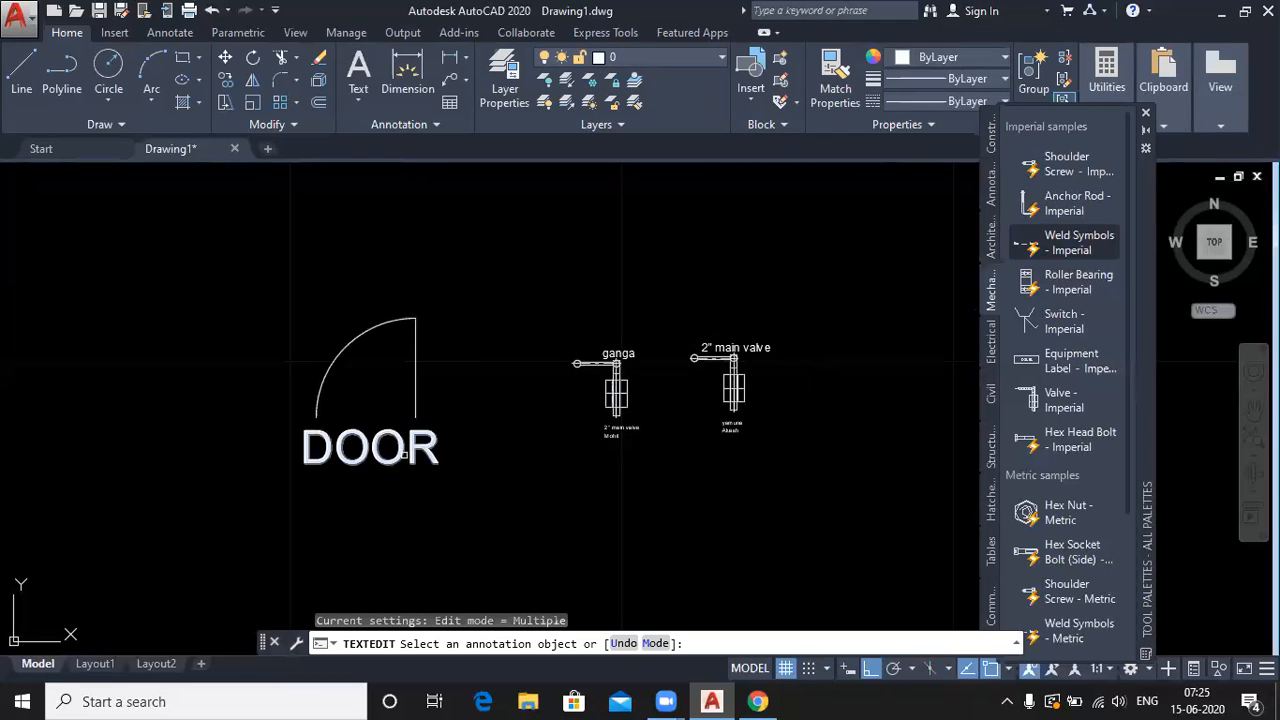
pyautogui.press('Escape')
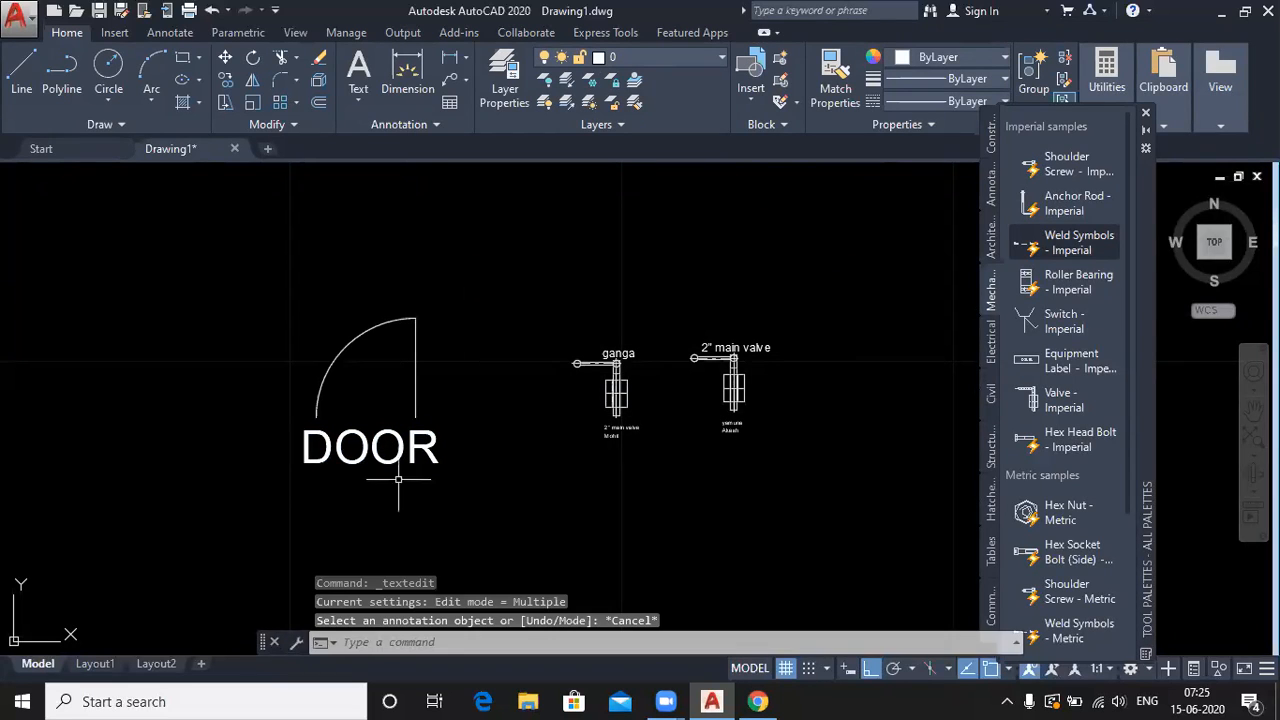
# - Scale the DOOR text to a quarter of its size from its lower-left corner
pyautogui.click(256, 104)
pyautogui.click(327, 455)
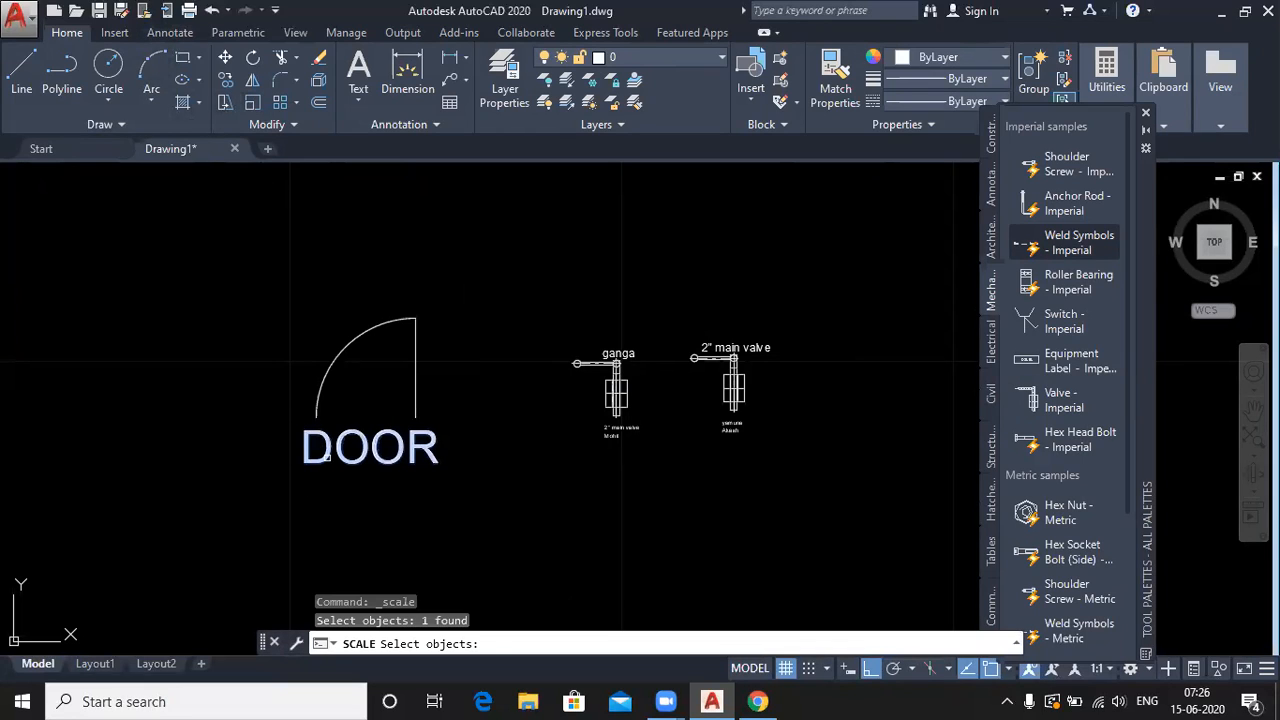
pyautogui.press('Return')
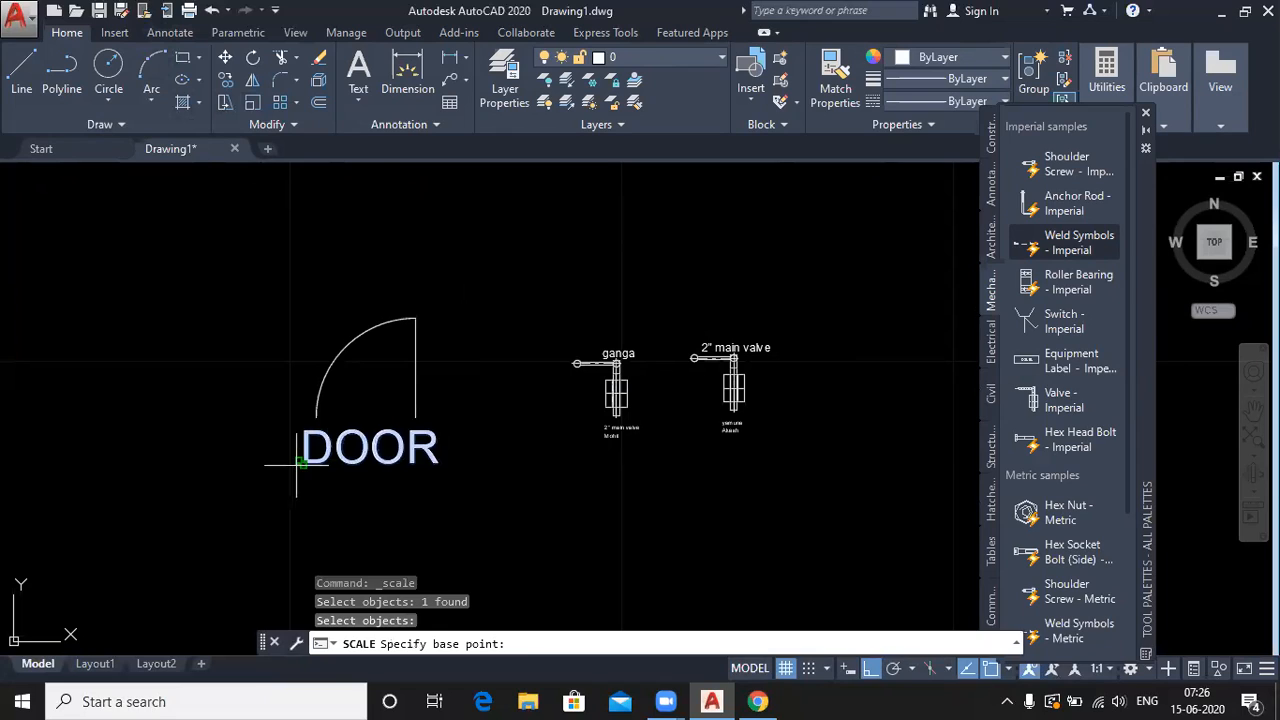
pyautogui.click(299, 464)
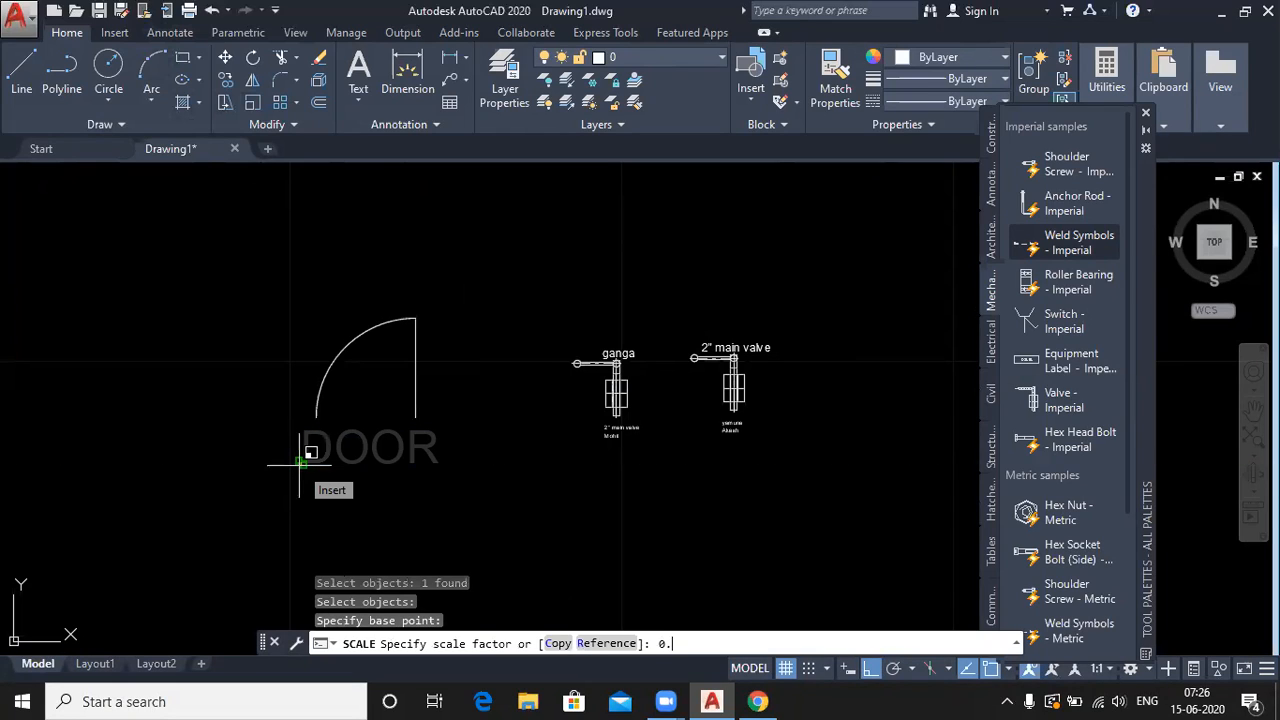
pyautogui.press('Return')
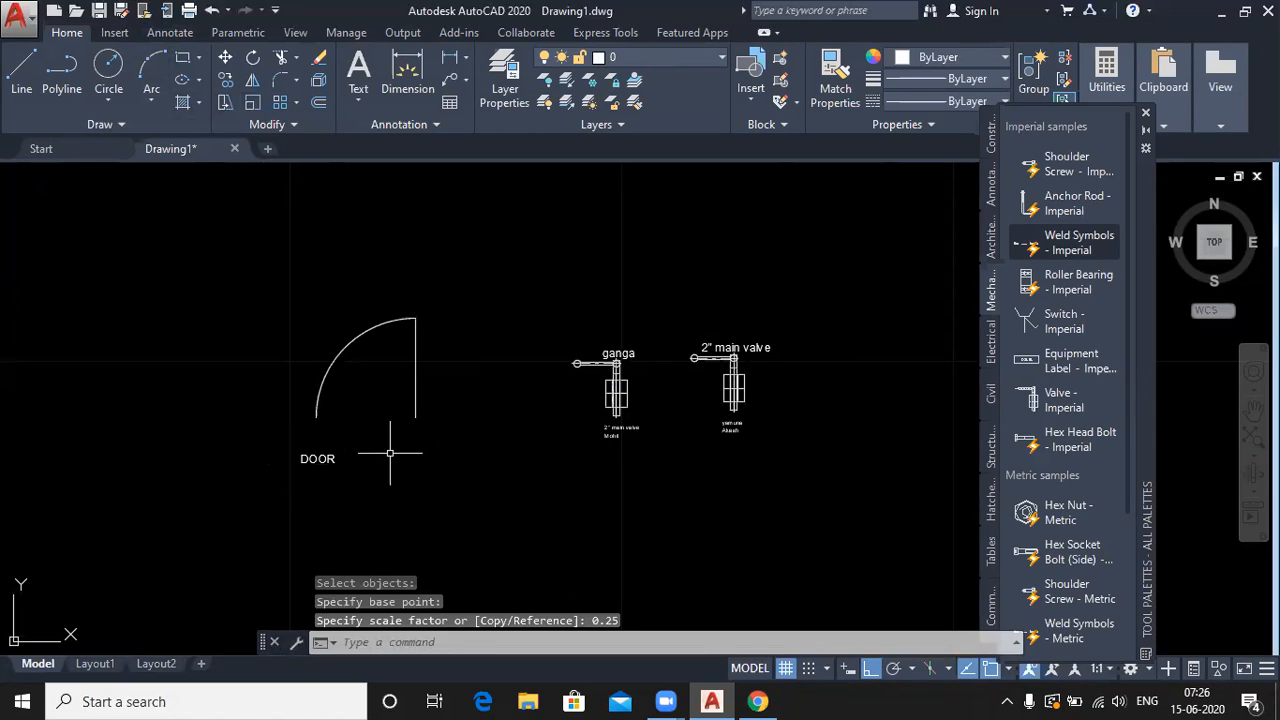
# - With Ortho off, move the DOOR label up to sit just beneath the door arc
pyautogui.click(225, 58)
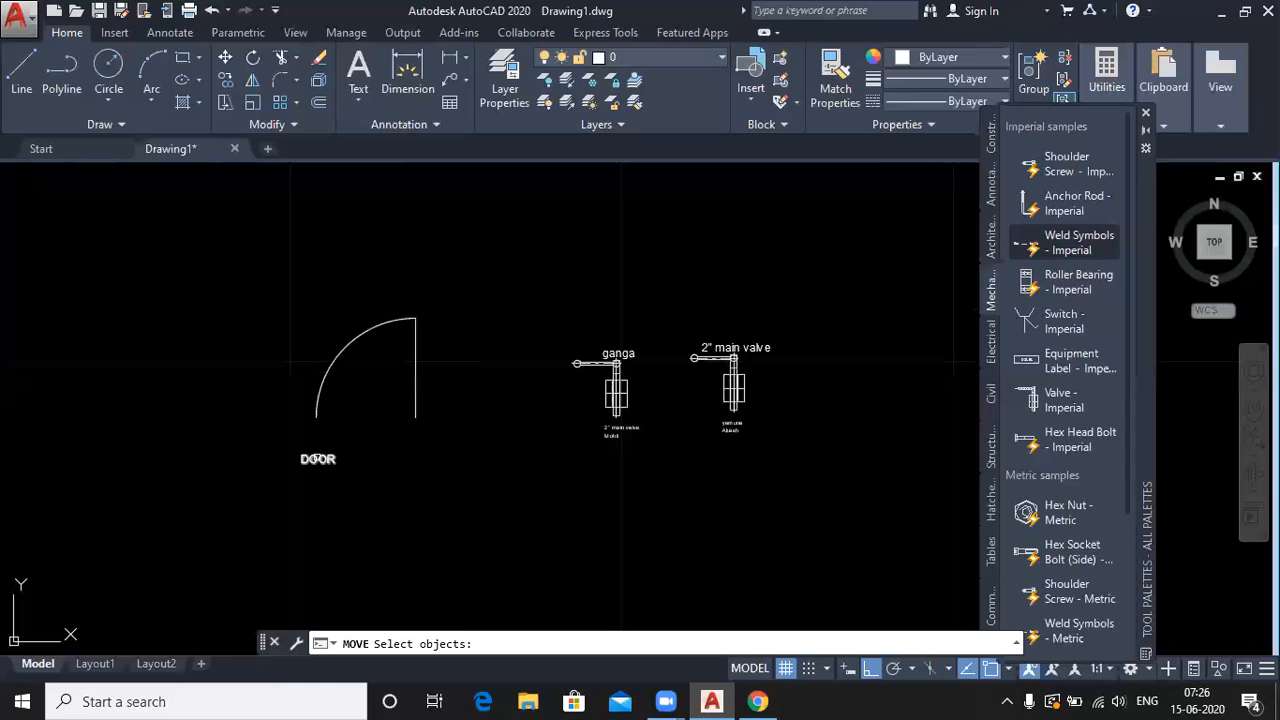
pyautogui.click(317, 458)
pyautogui.press('Return')
pyautogui.click(317, 452)
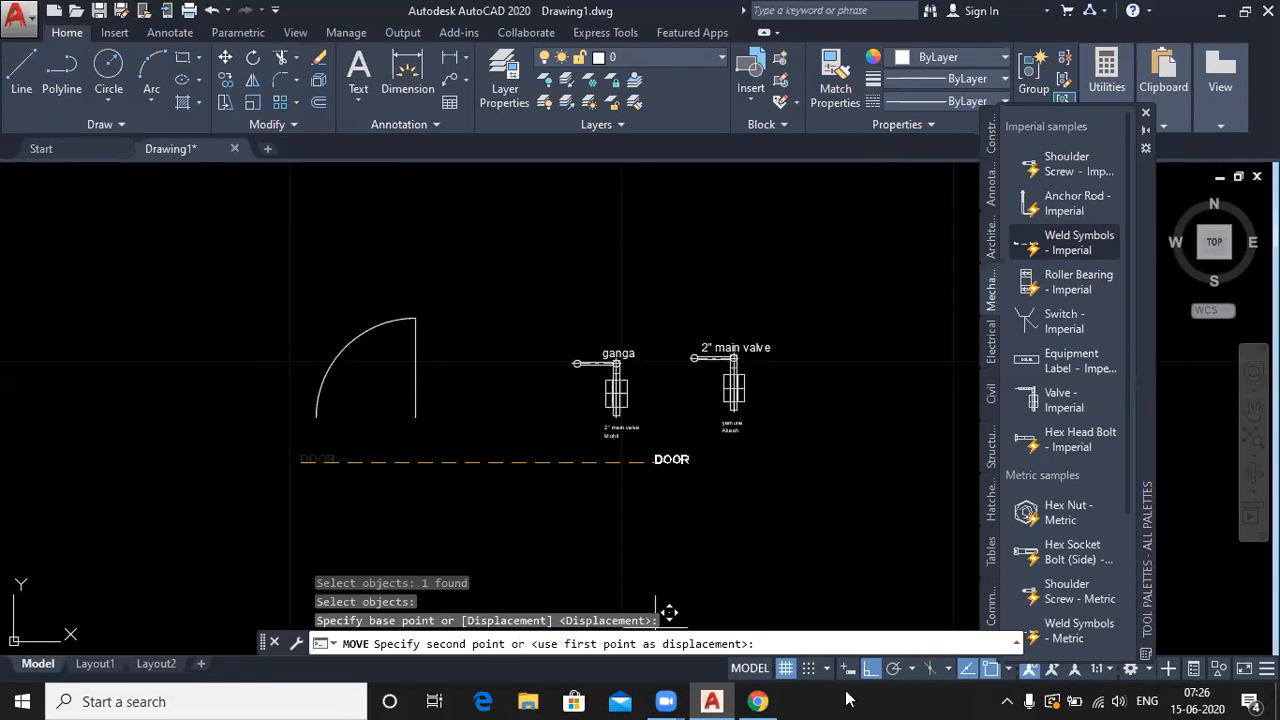
pyautogui.click(870, 668)
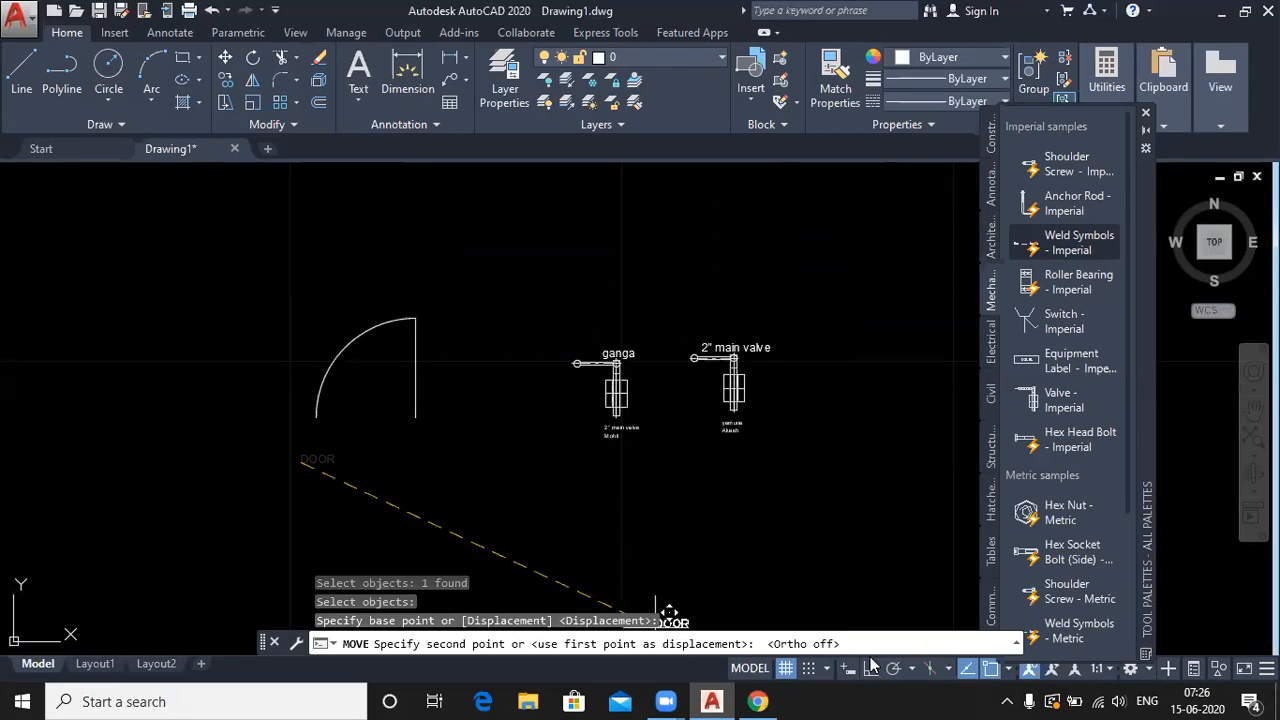
pyautogui.click(348, 430)
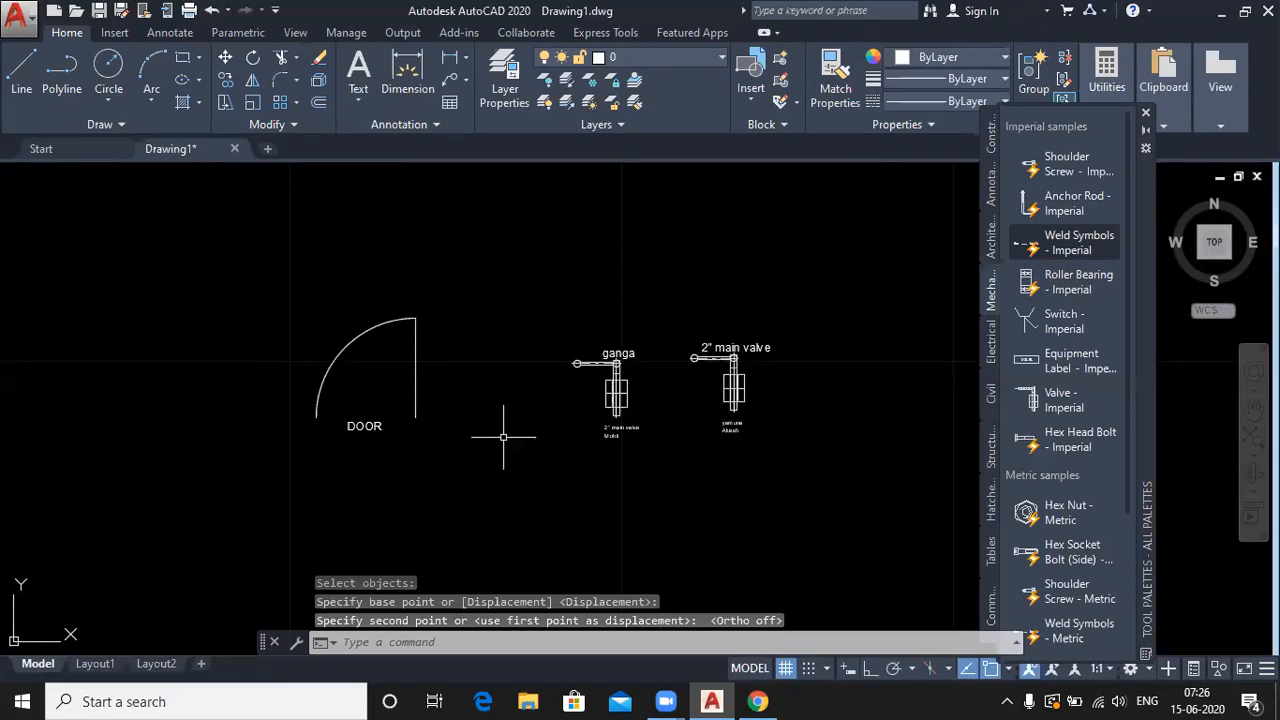
pyautogui.click(369, 642)
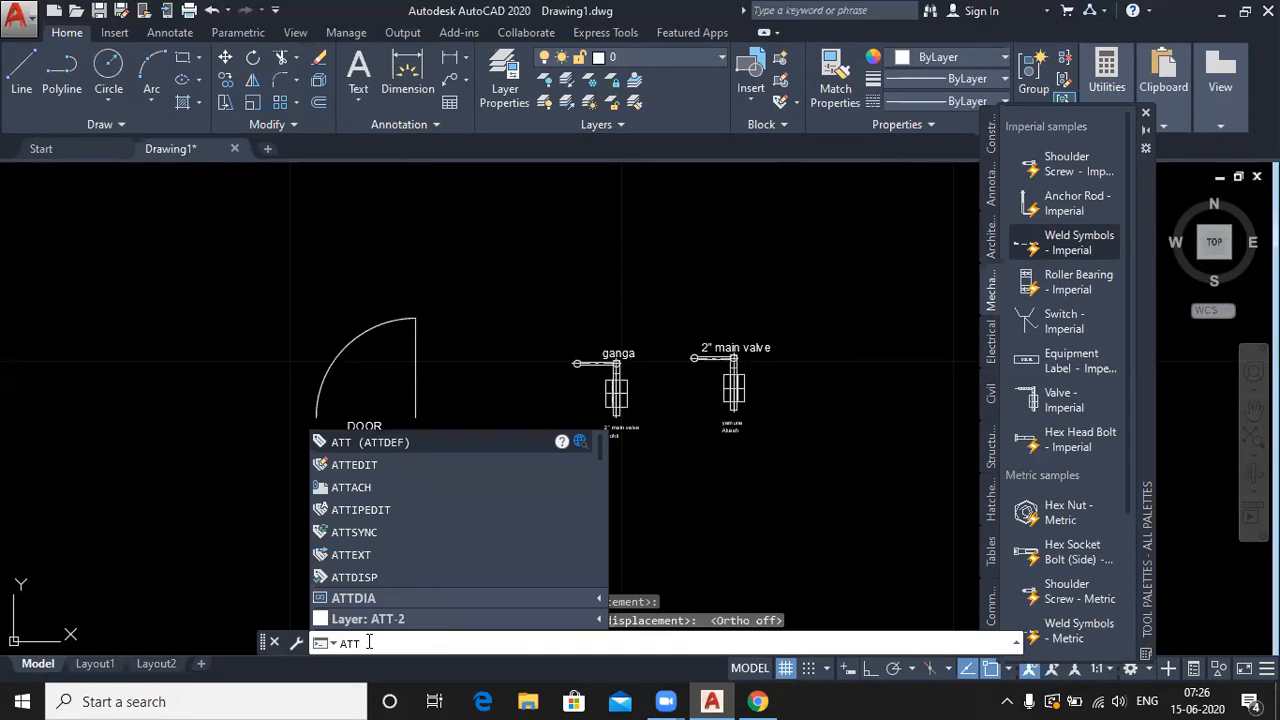
# - Define an invisible COST attribute (prompt rupess, default 5000, height 0.25) and place it below DOOR
pyautogui.press('Return')
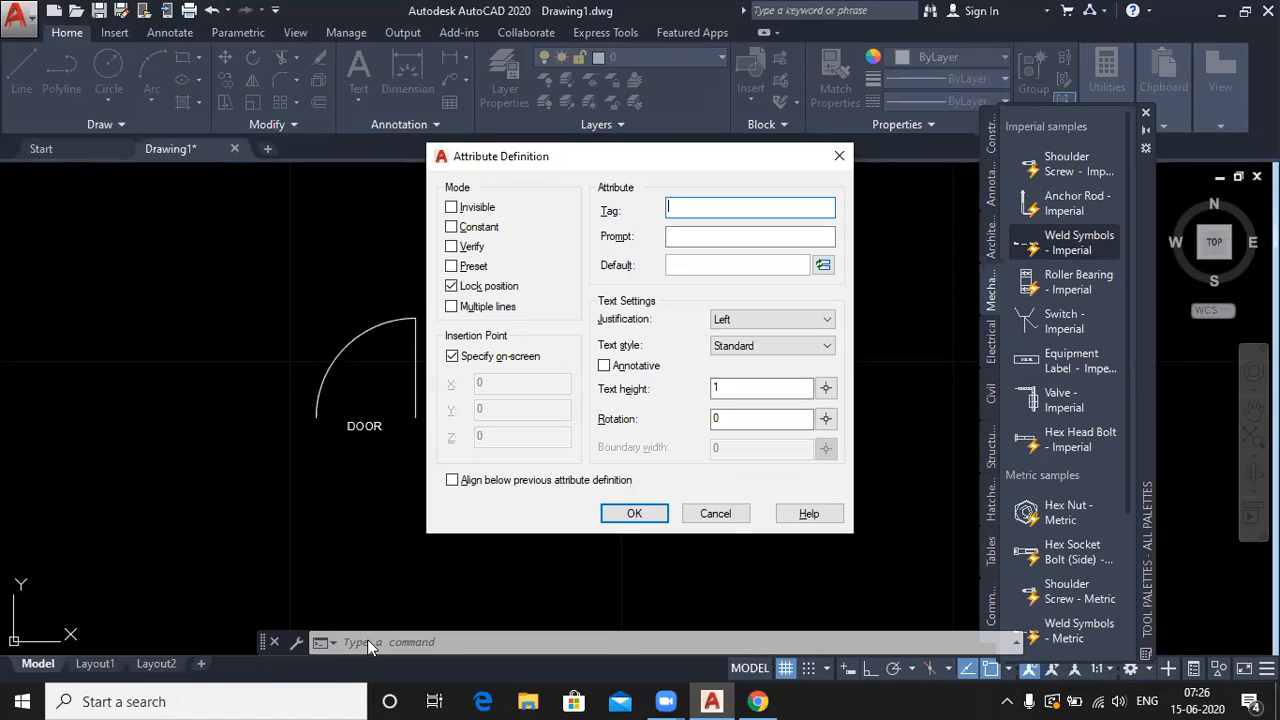
pyautogui.click(455, 208)
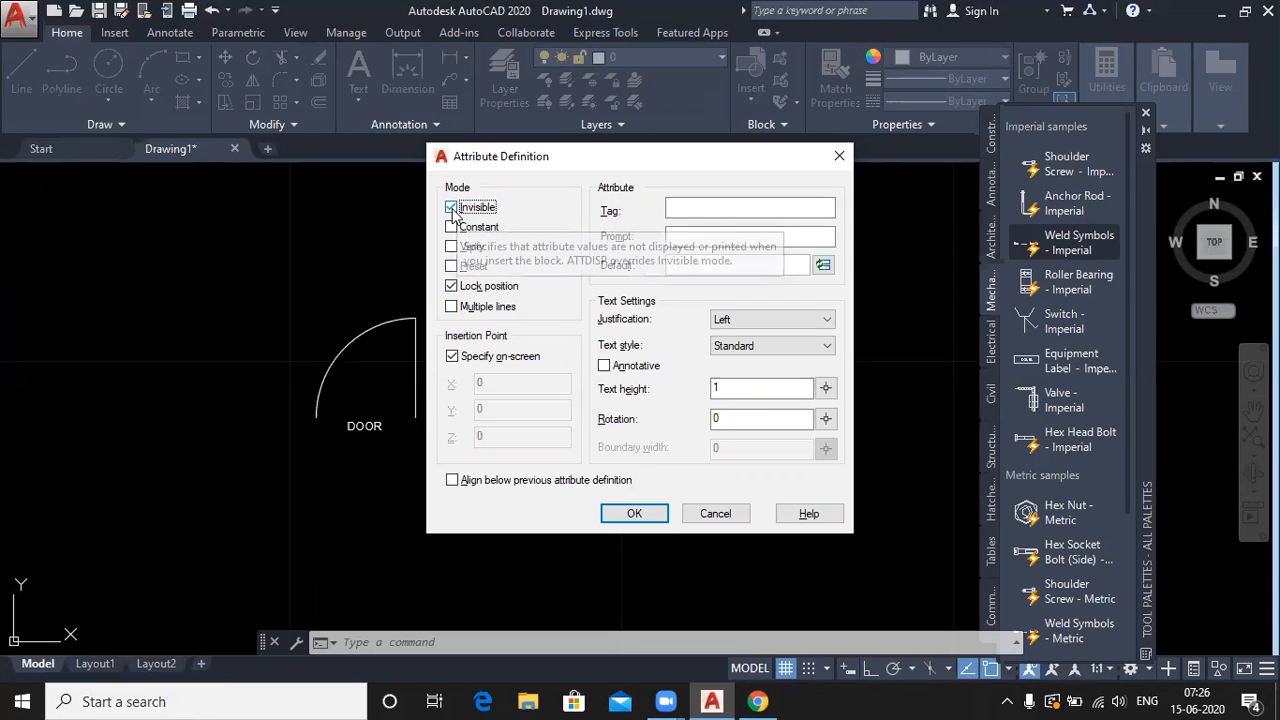
pyautogui.click(708, 209)
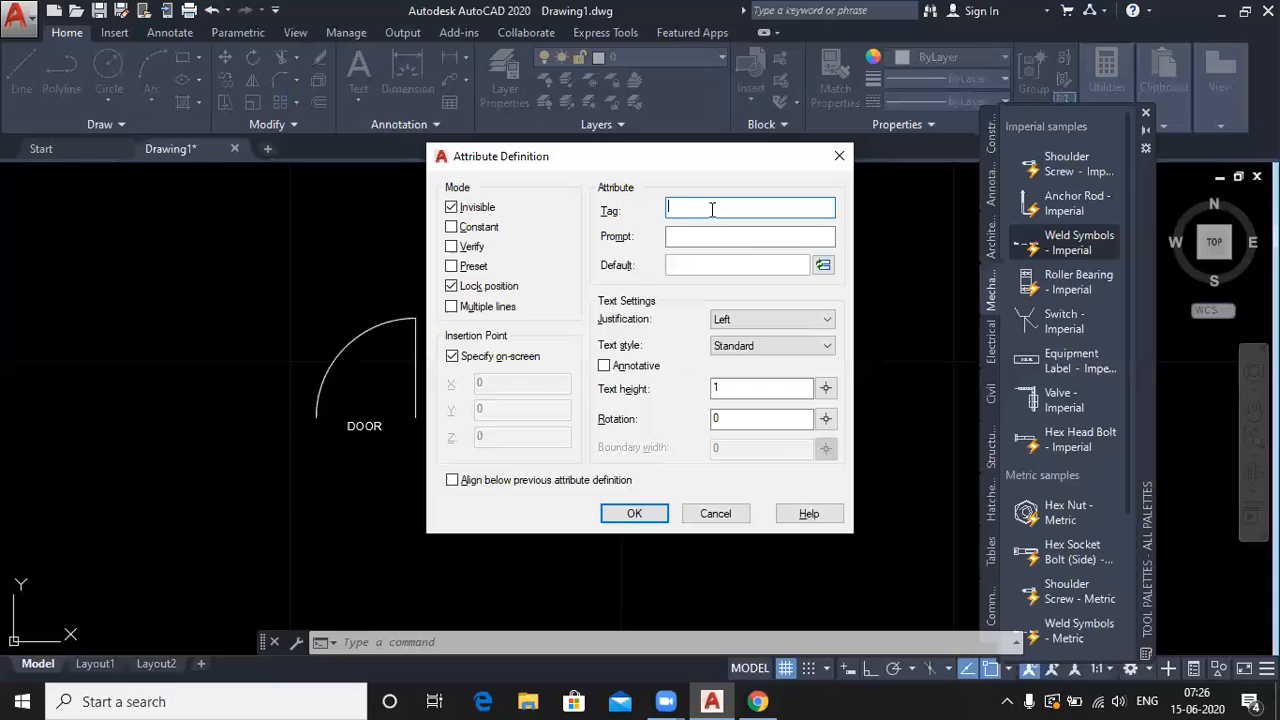
pyautogui.write('cost')
pyautogui.click(685, 237)
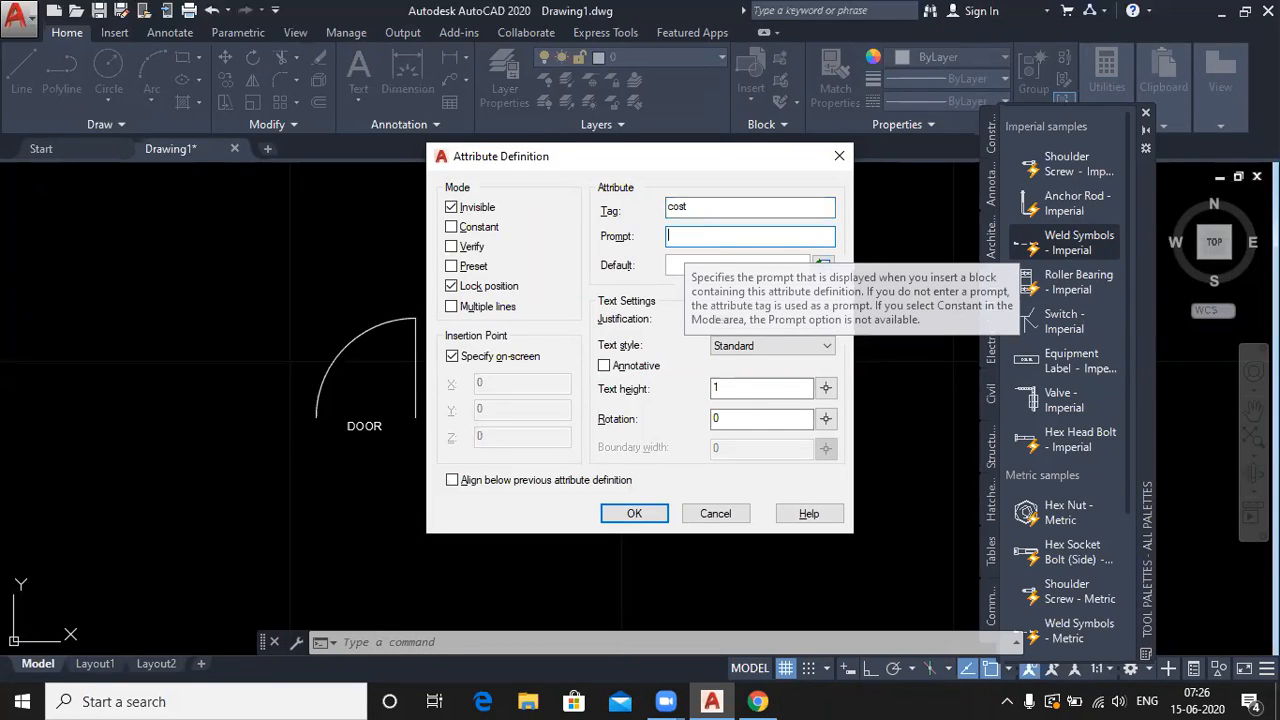
pyautogui.write('rupess')
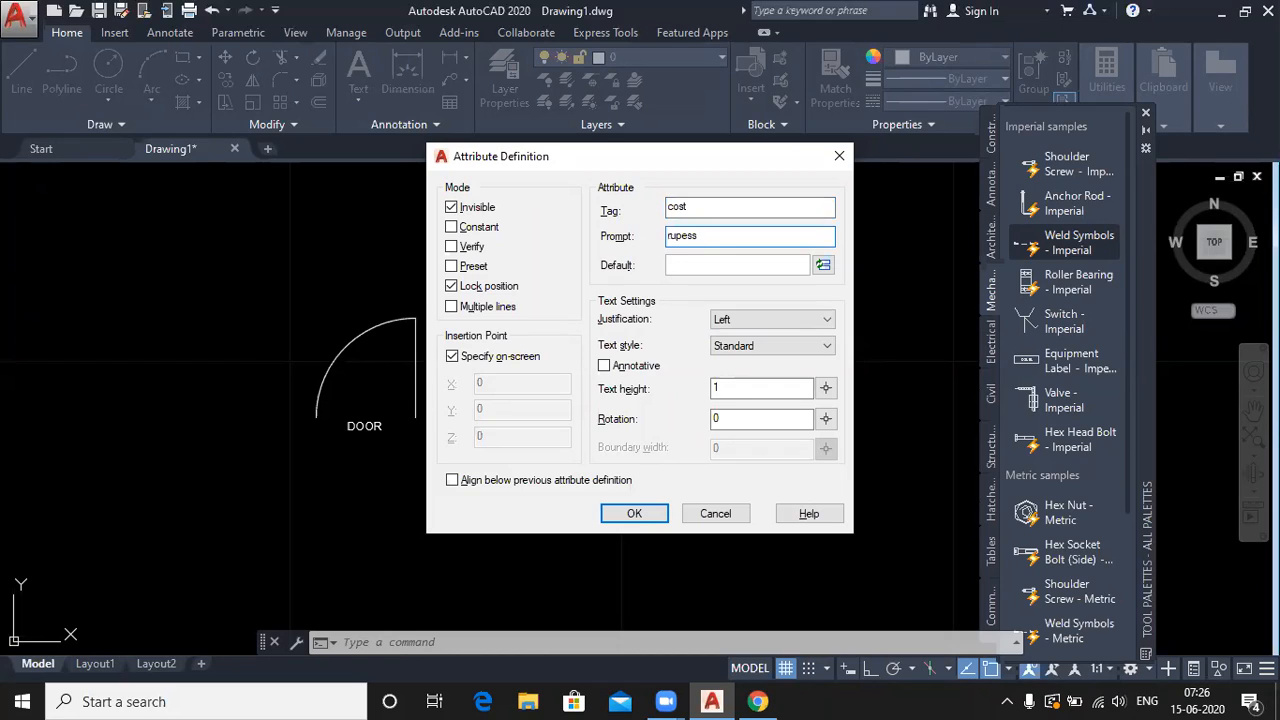
pyautogui.click(691, 260)
pyautogui.write('5000')
pyautogui.click(718, 386)
pyautogui.write('0.25')
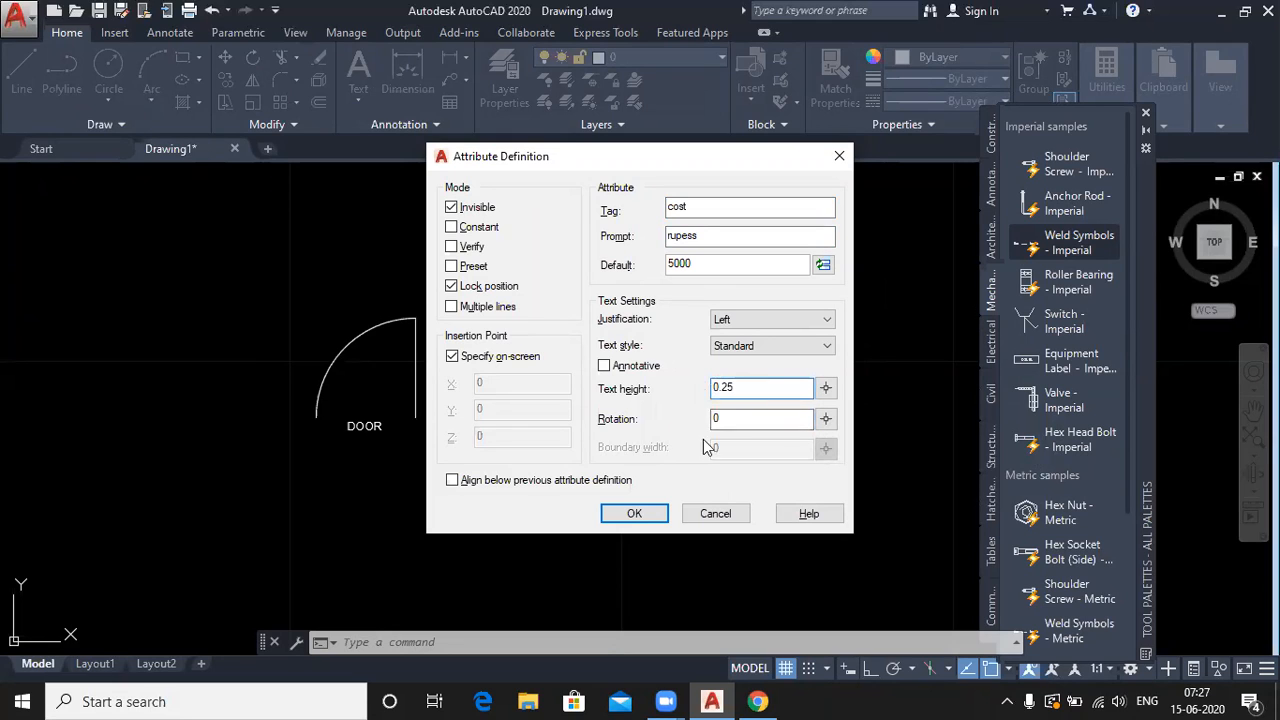
pyautogui.click(637, 514)
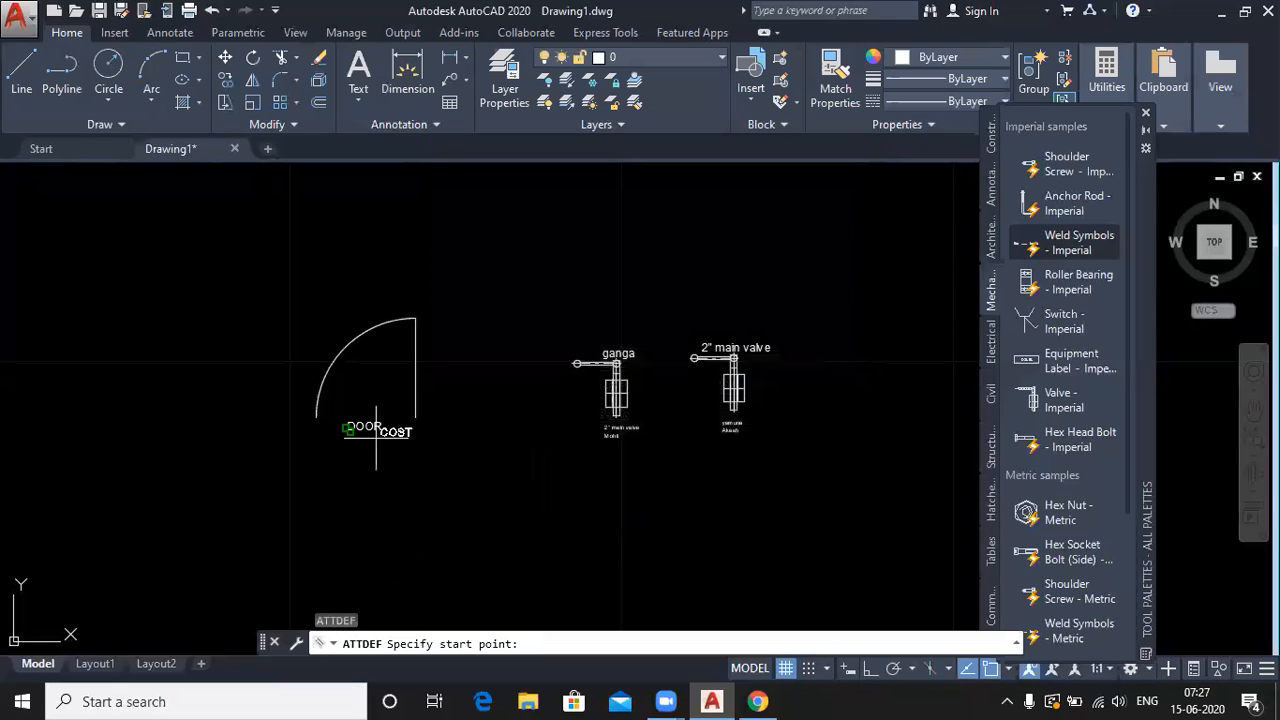
pyautogui.scroll(4, 342, 437)
pyautogui.click(344, 426)
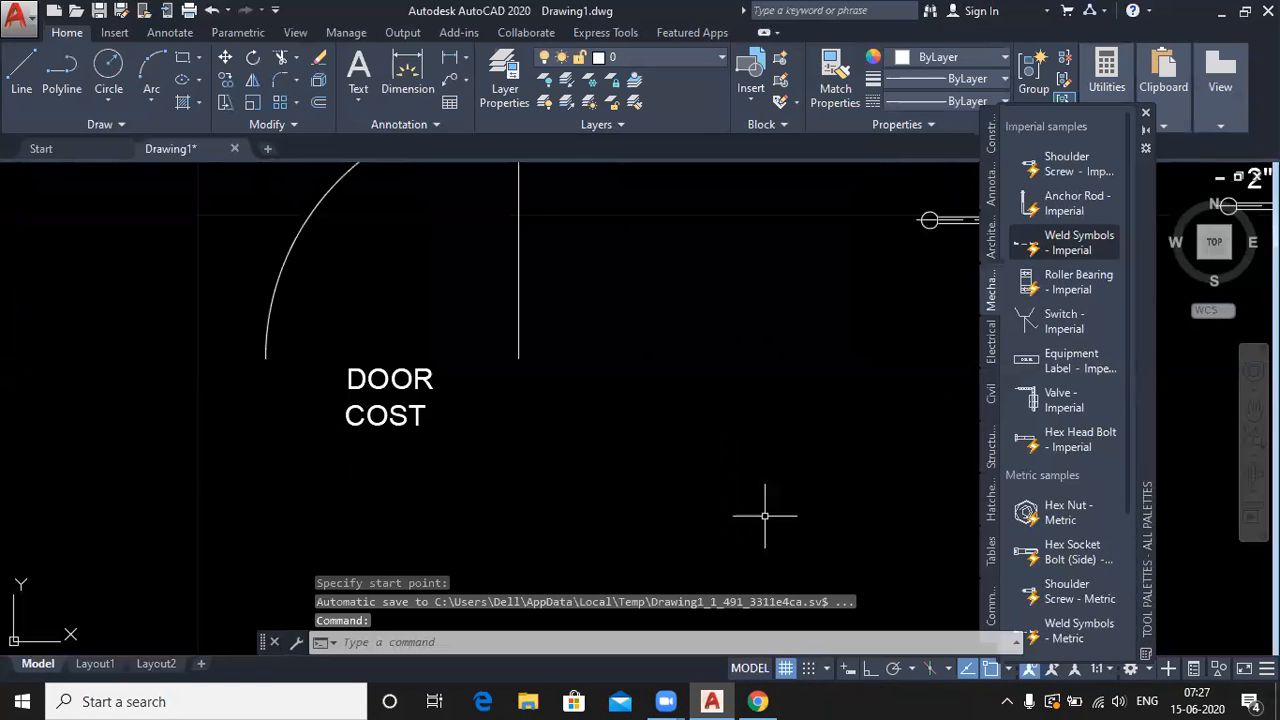
# - Define a visible, constant SIZE attribute with default 3 and place it under COST
pyautogui.scroll(-2, 673, 402)
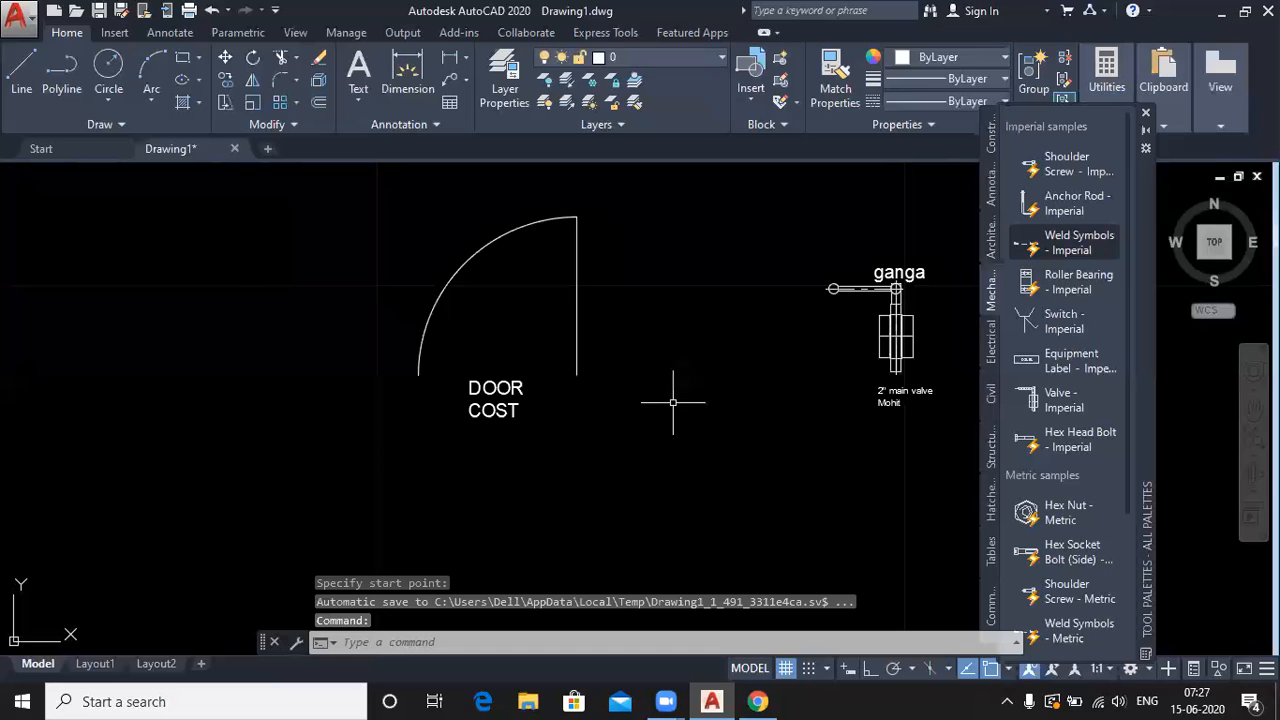
pyautogui.press('Return')
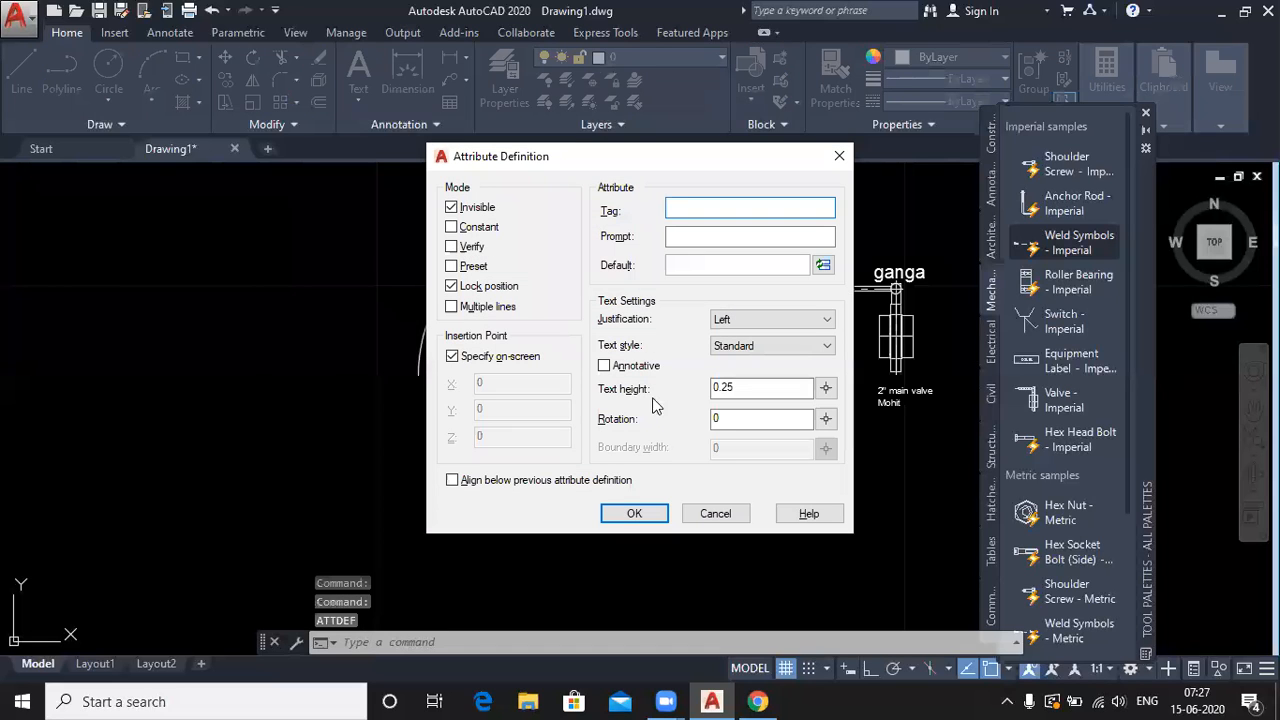
pyautogui.click(452, 207)
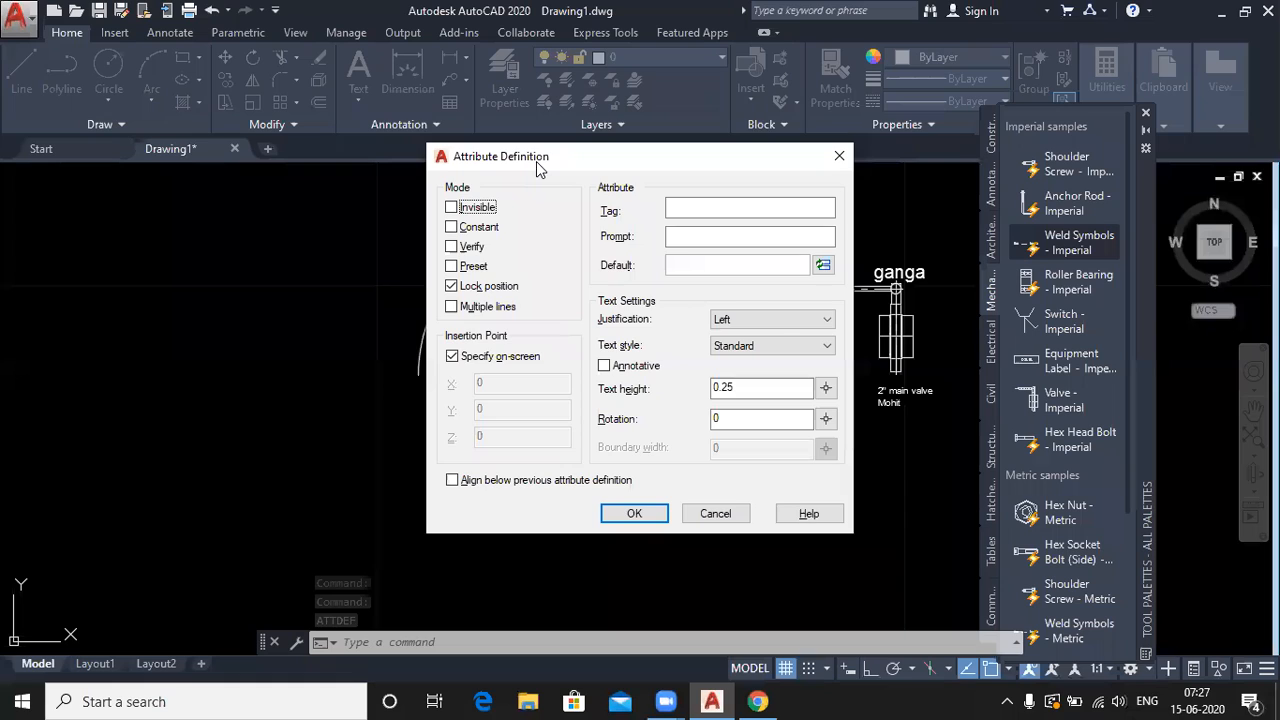
pyautogui.moveTo(537, 165); pyautogui.dragTo(649, 129)
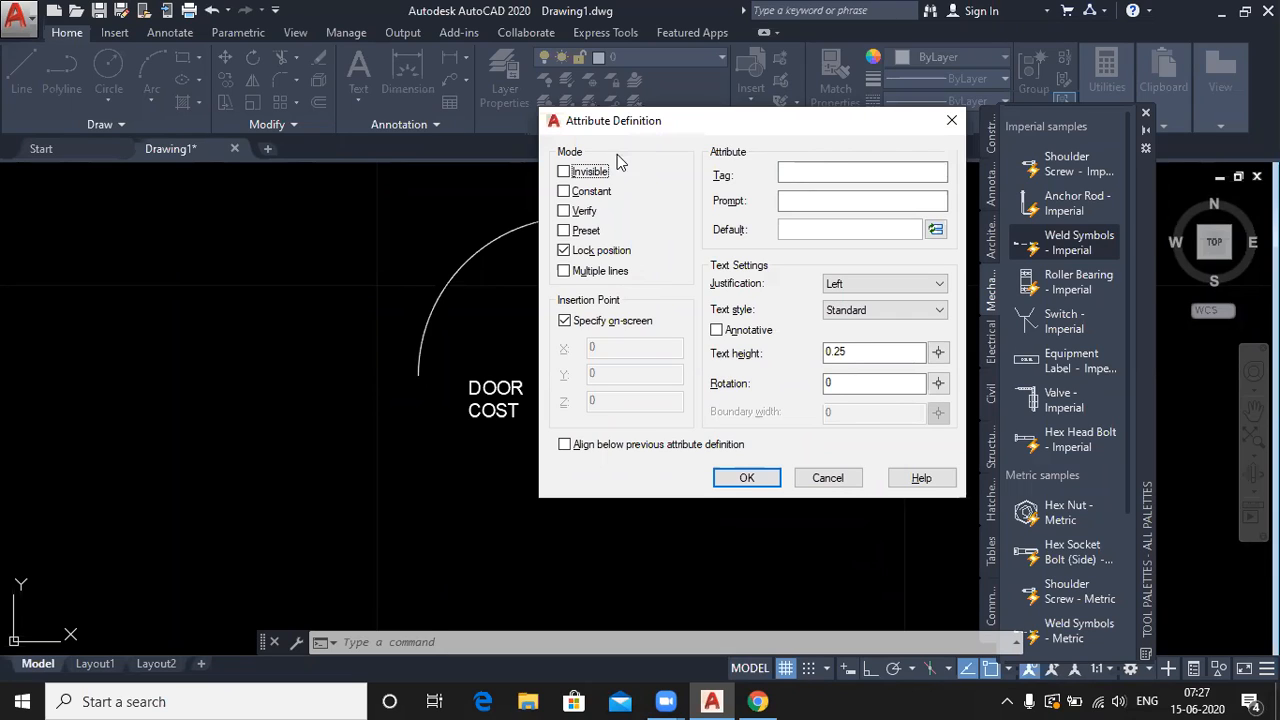
pyautogui.click(564, 191)
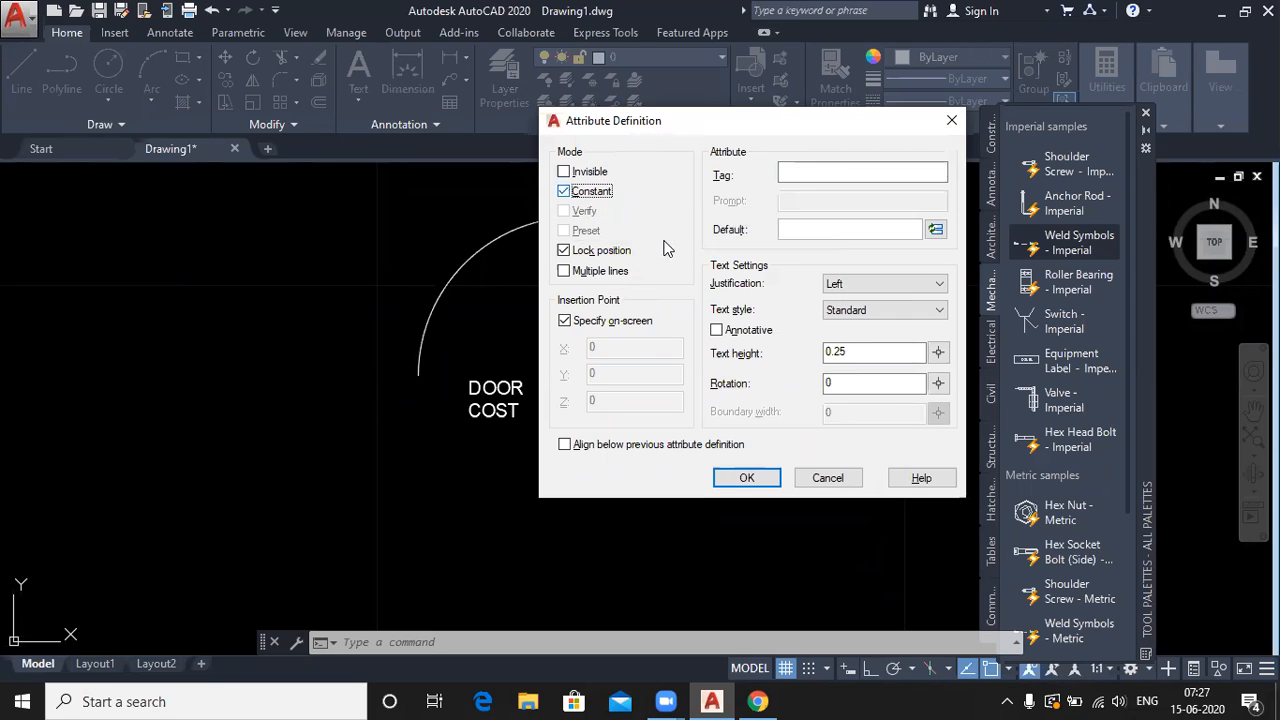
pyautogui.click(822, 171)
pyautogui.write('size')
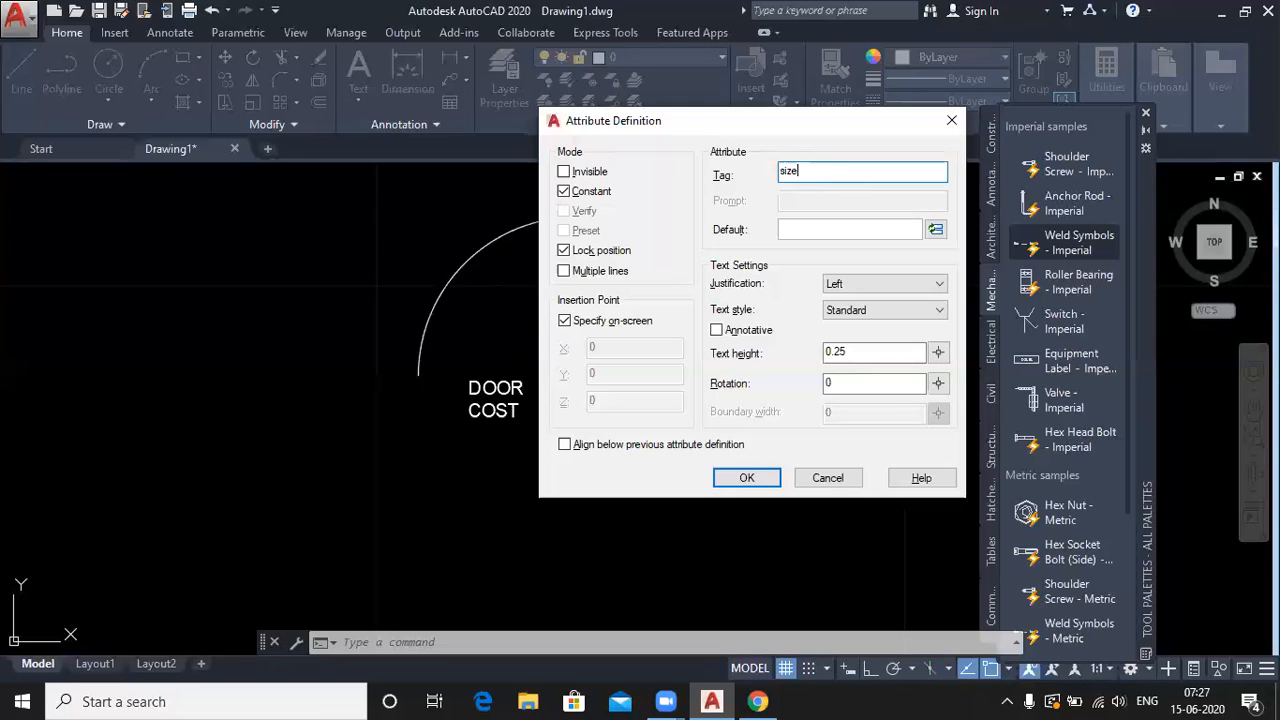
pyautogui.click(818, 228)
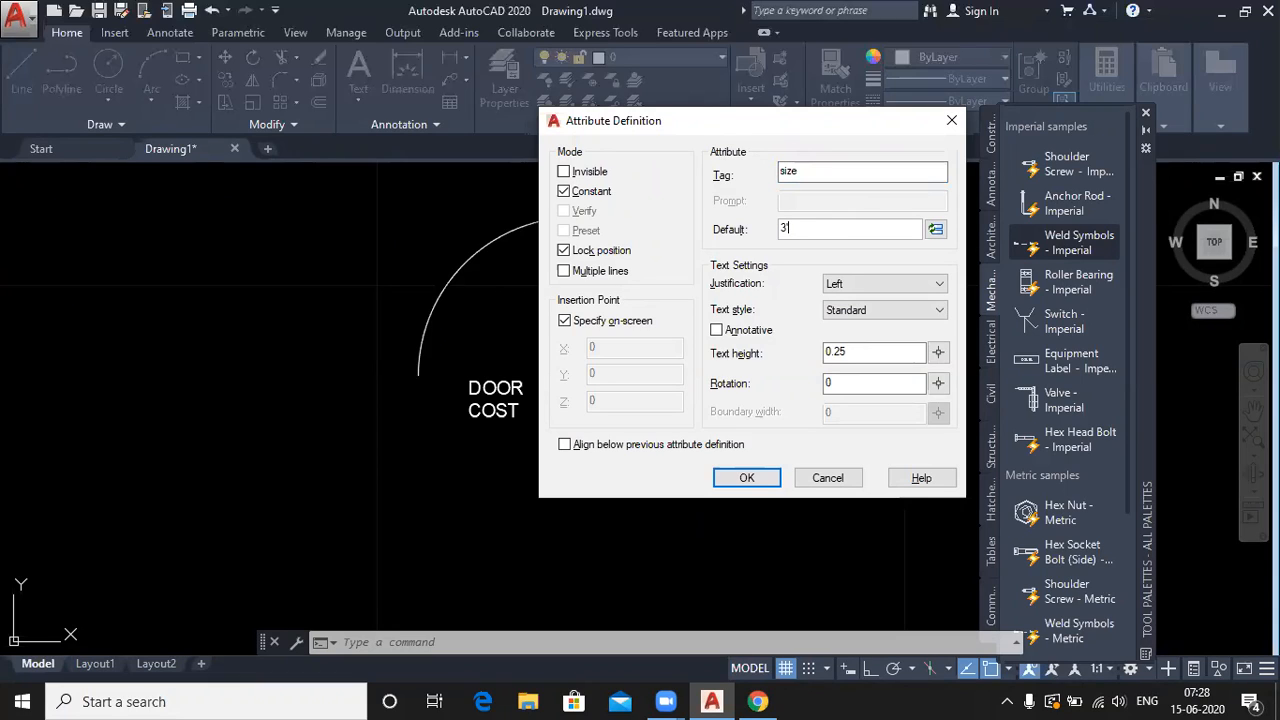
pyautogui.click(746, 478)
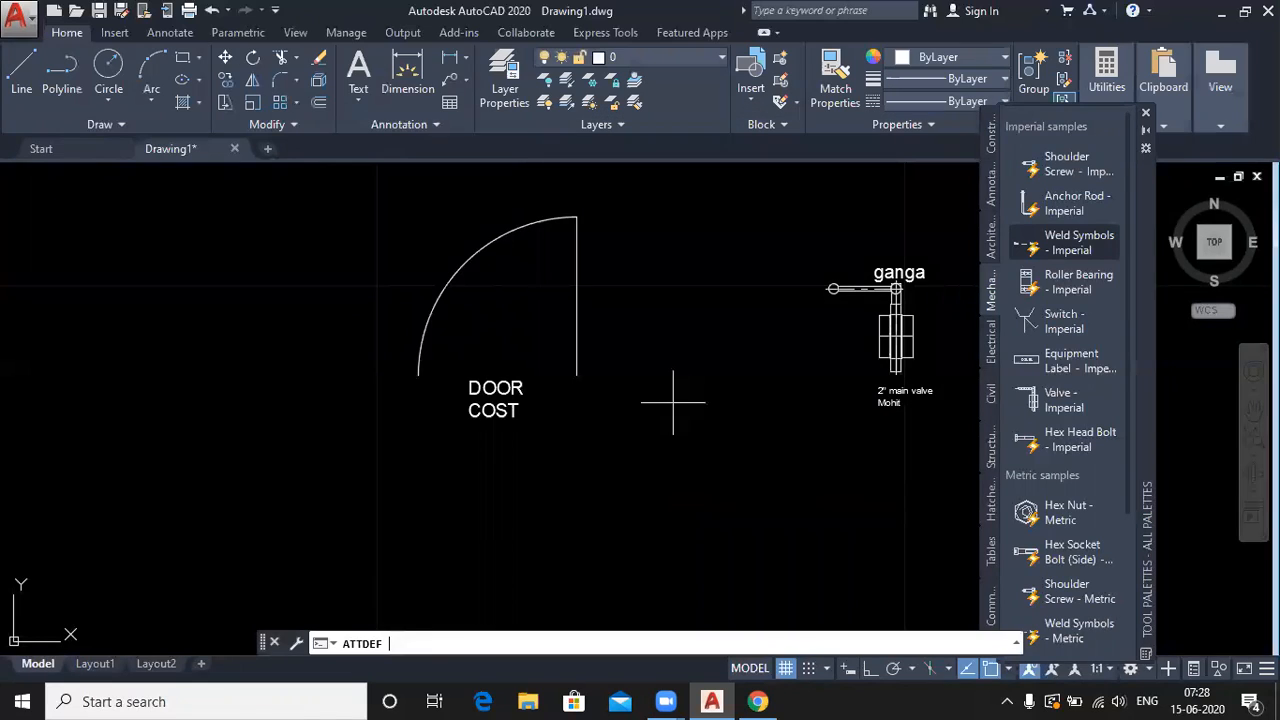
pyautogui.click(468, 440)
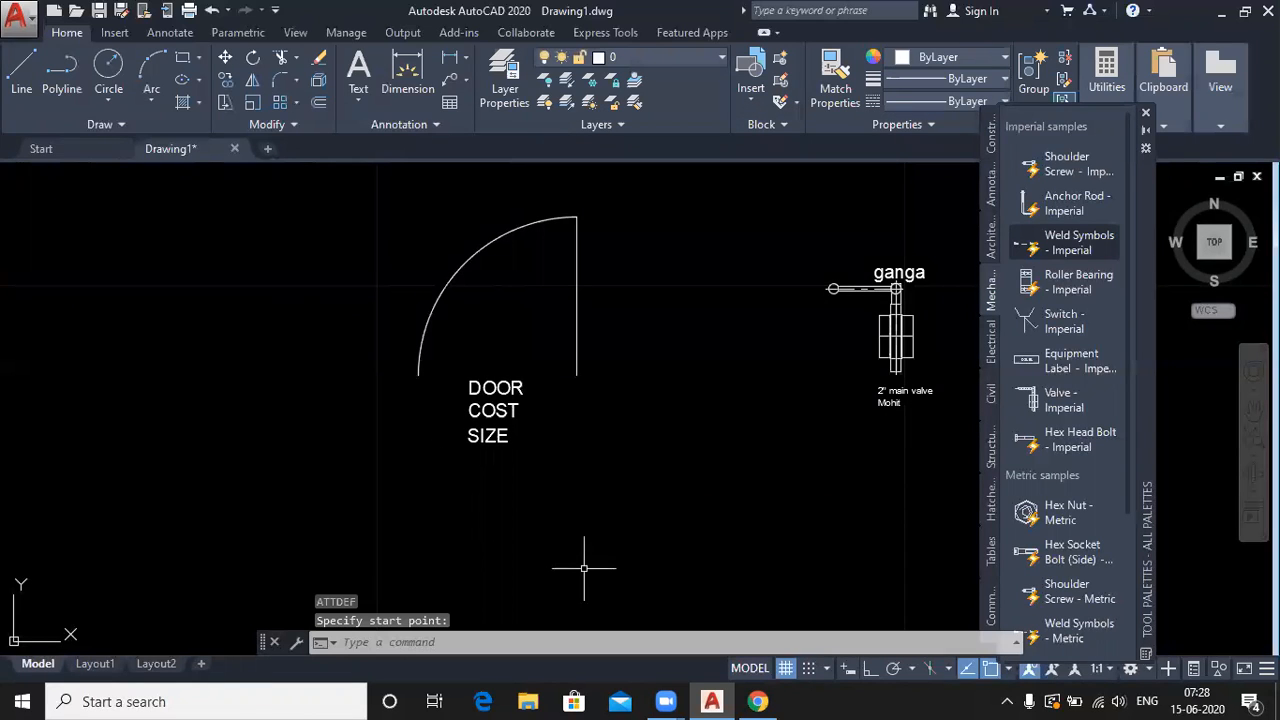
pyautogui.press('Return')
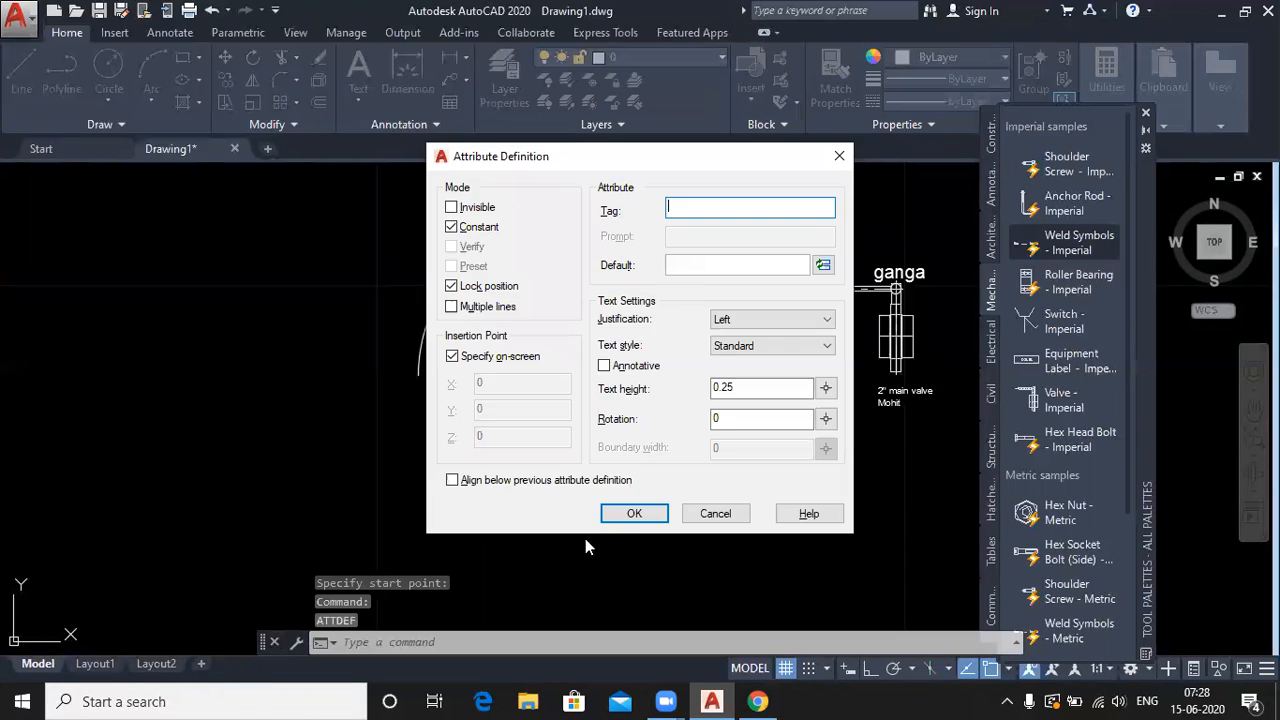
pyautogui.click(451, 227)
pyautogui.click(451, 246)
pyautogui.click(450, 267)
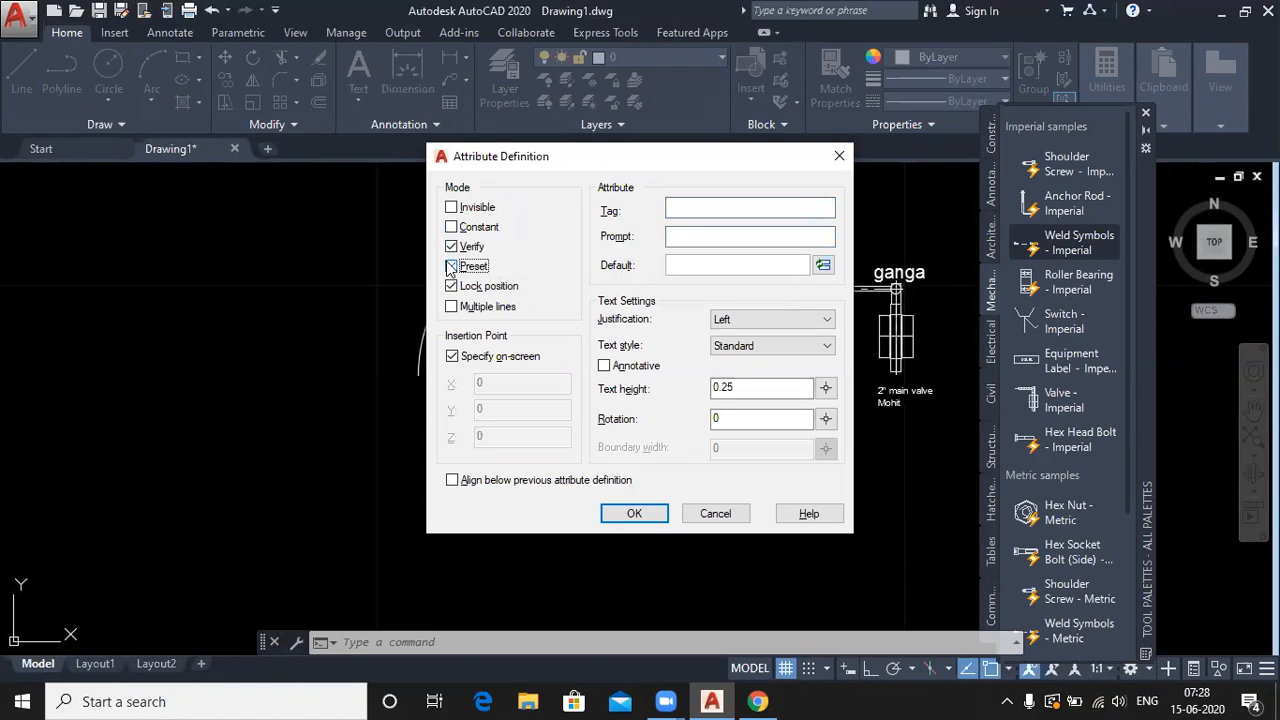
pyautogui.click(451, 248)
pyautogui.click(451, 266)
pyautogui.click(452, 267)
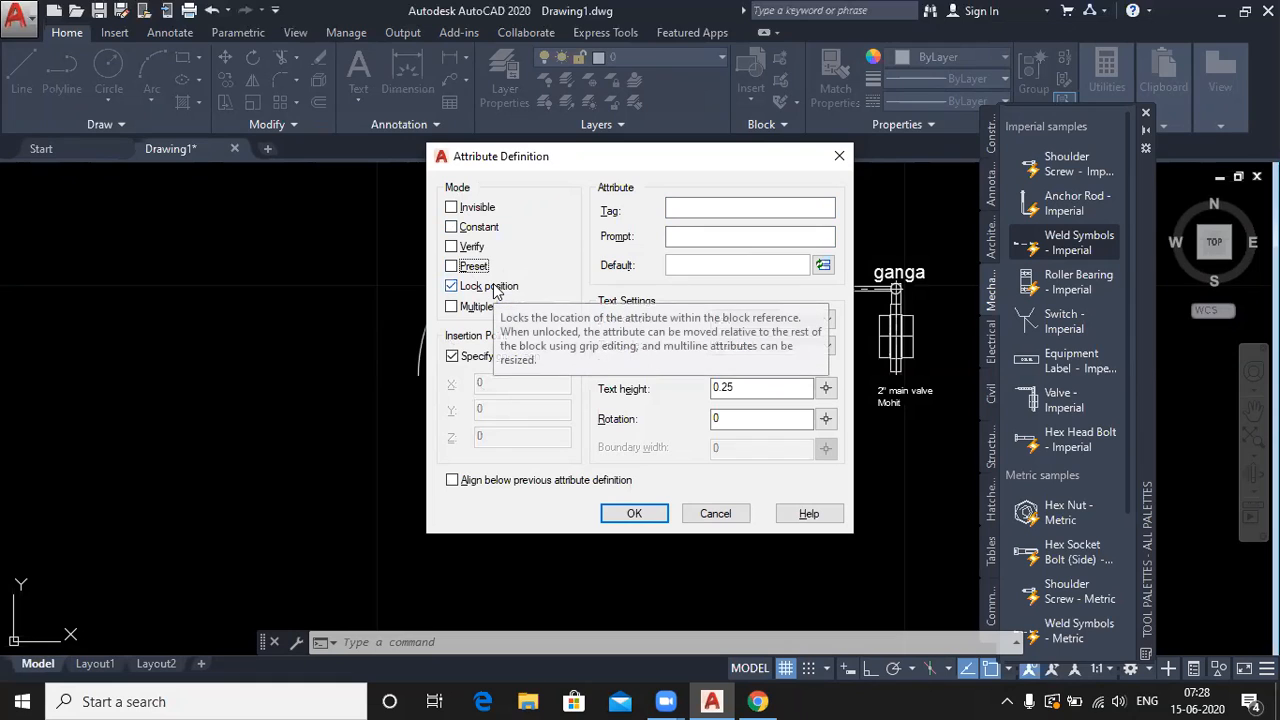
pyautogui.click(640, 517)
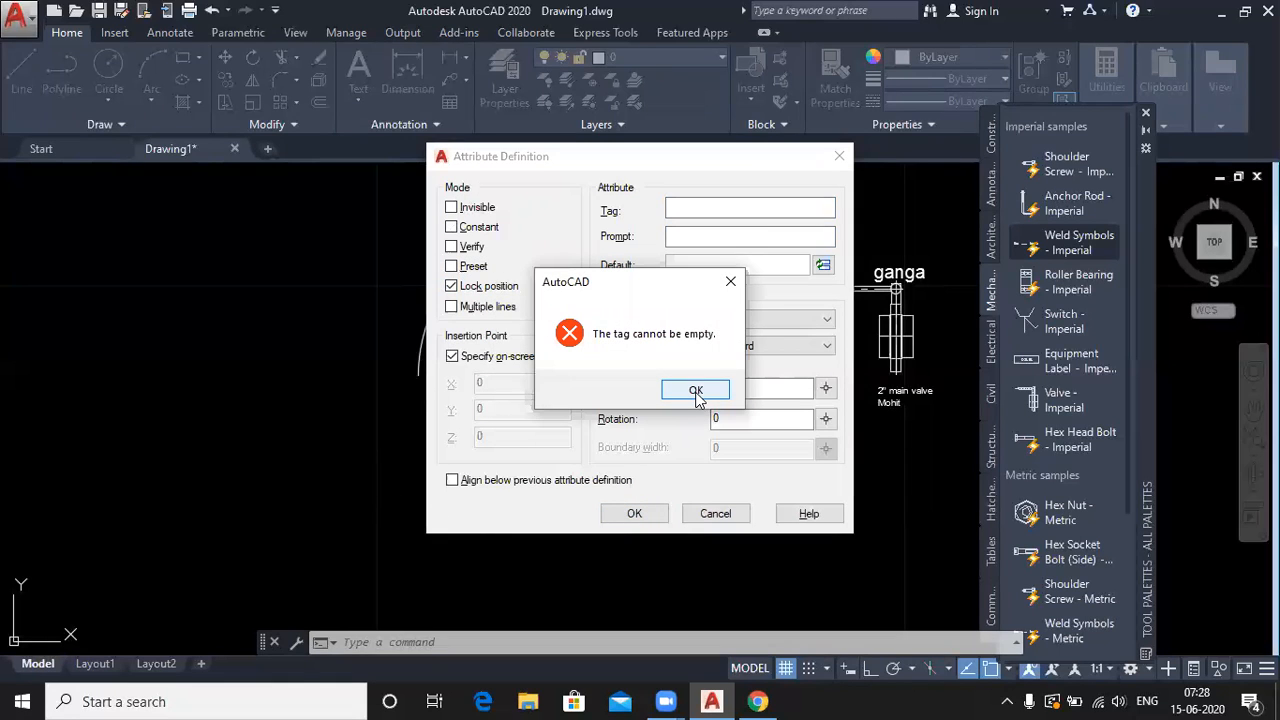
pyautogui.click(696, 390)
pyautogui.click(715, 513)
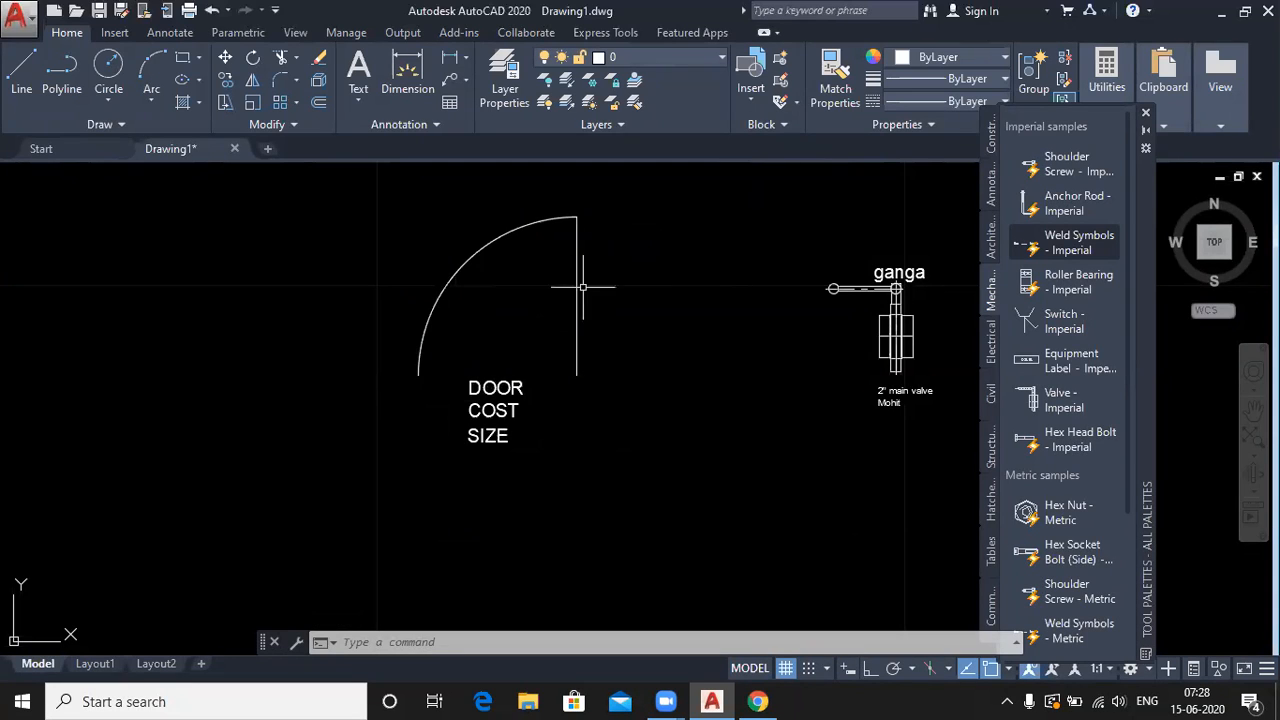
# - Create block 'door' from the arc, line and attribute tags, with its base point near the door
pyautogui.click(781, 63)
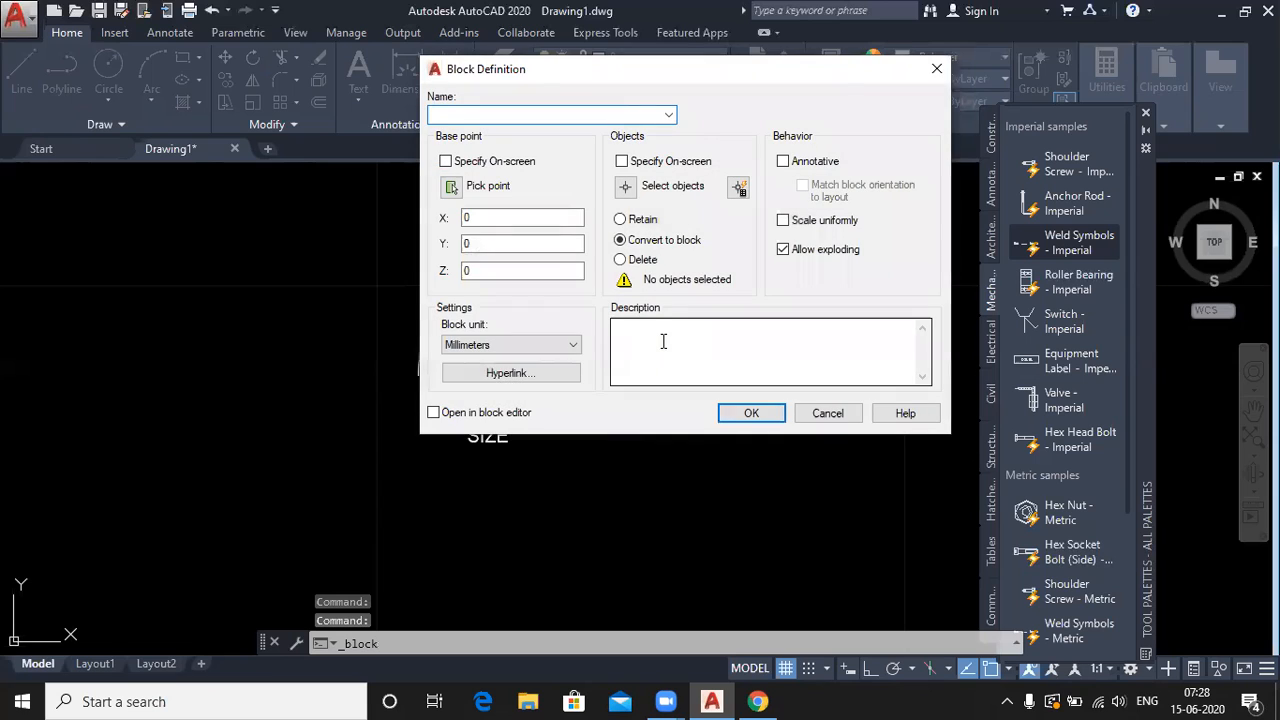
pyautogui.write('door')
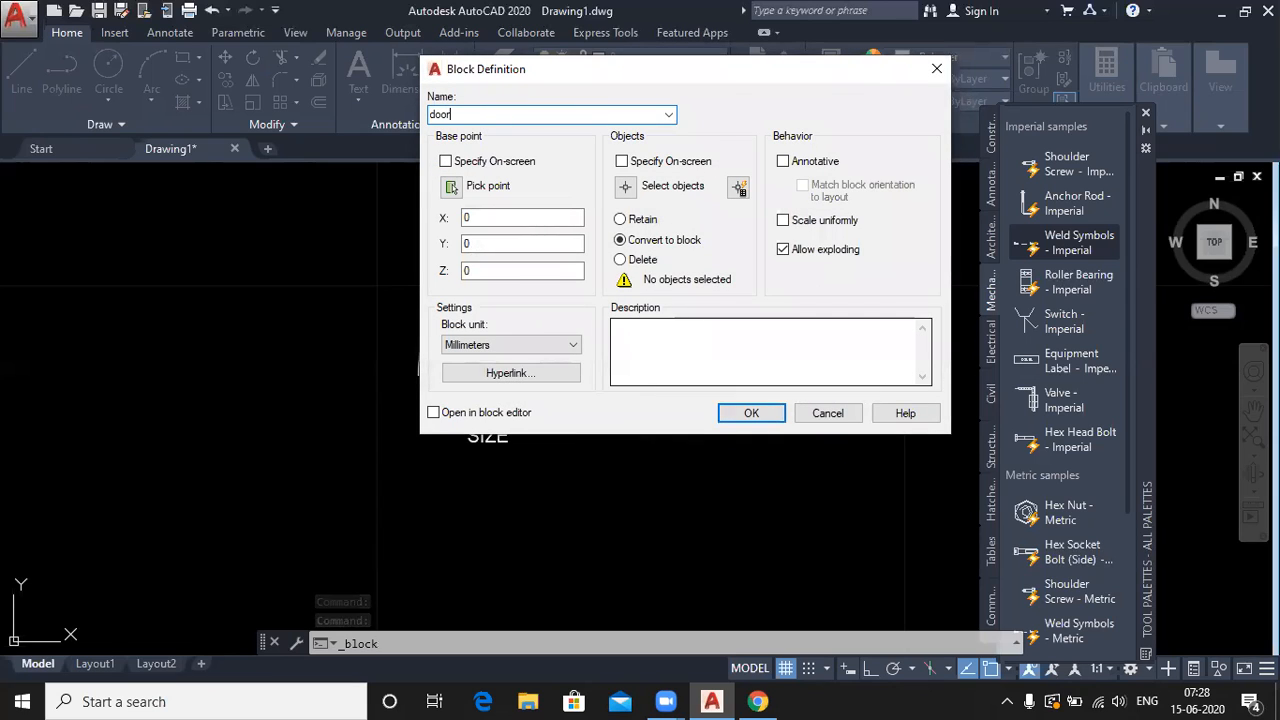
pyautogui.click(451, 188)
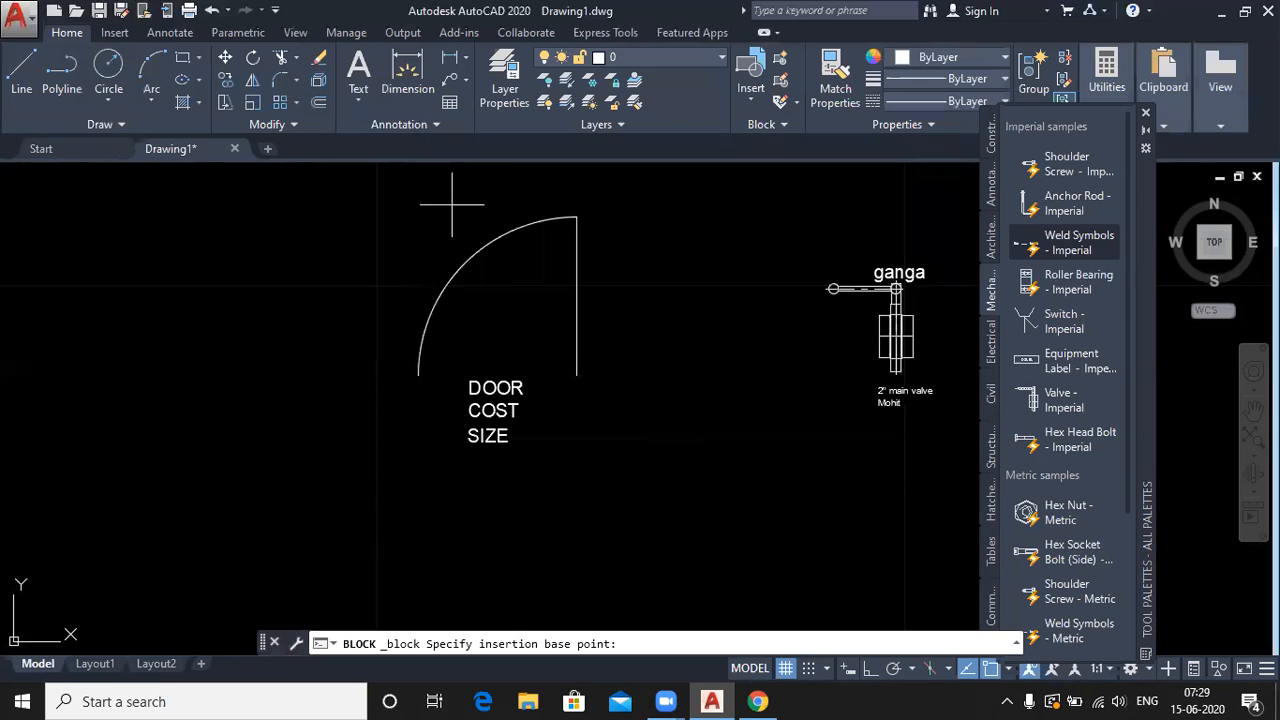
pyautogui.click(572, 376)
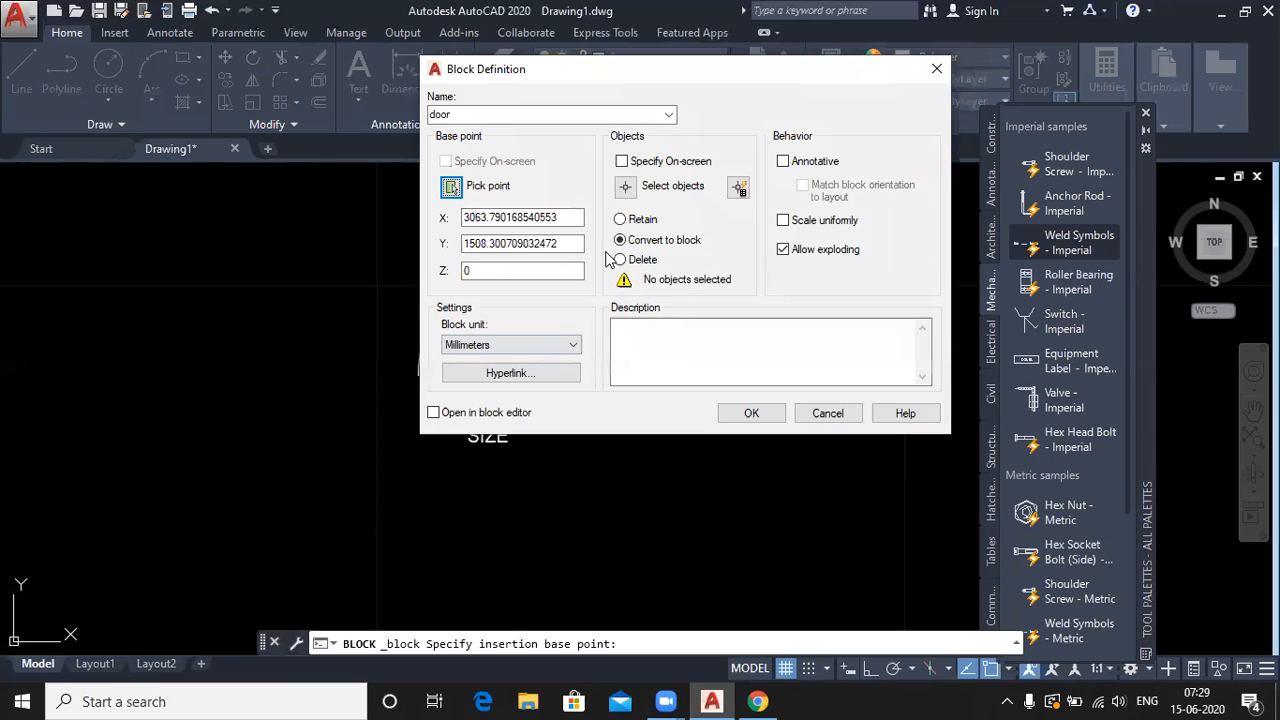
pyautogui.click(643, 186)
pyautogui.moveTo(293, 217)
pyautogui.mouseDown()
pyautogui.moveTo(614, 434)
pyautogui.moveTo(680, 520)
pyautogui.mouseUp()
pyautogui.click(706, 494)
pyautogui.click(338, 215)
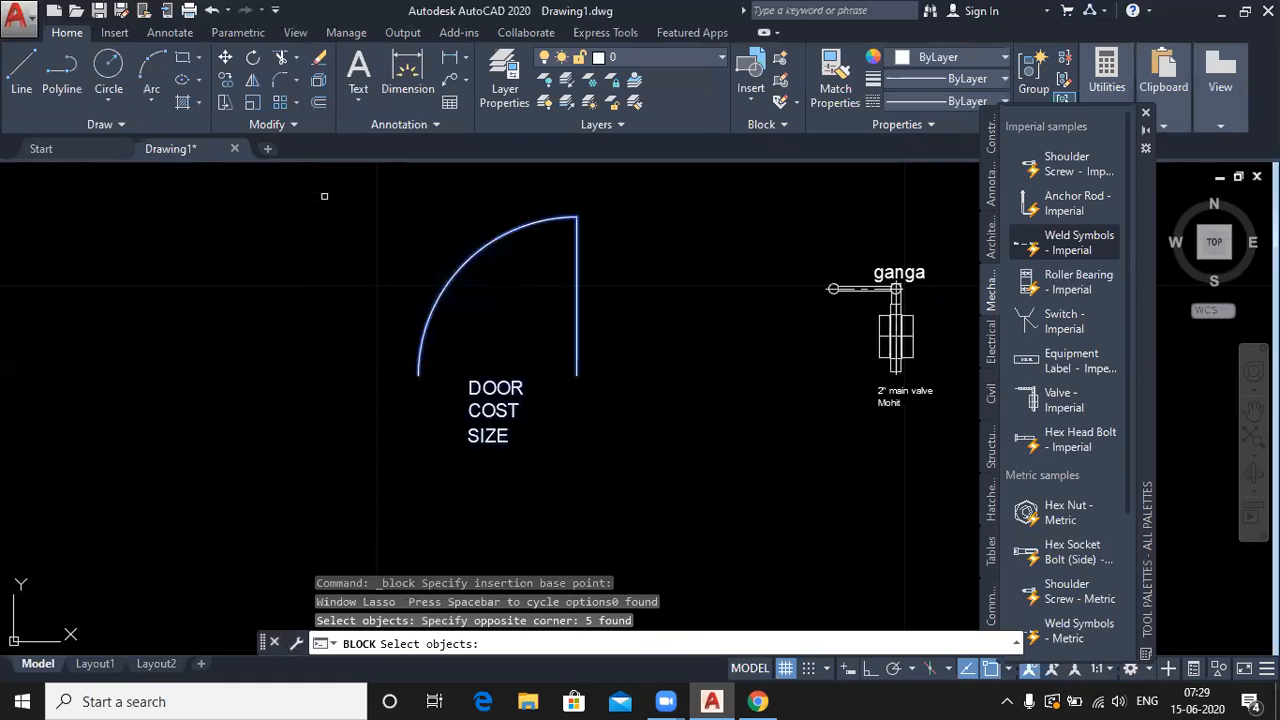
pyautogui.press('Return')
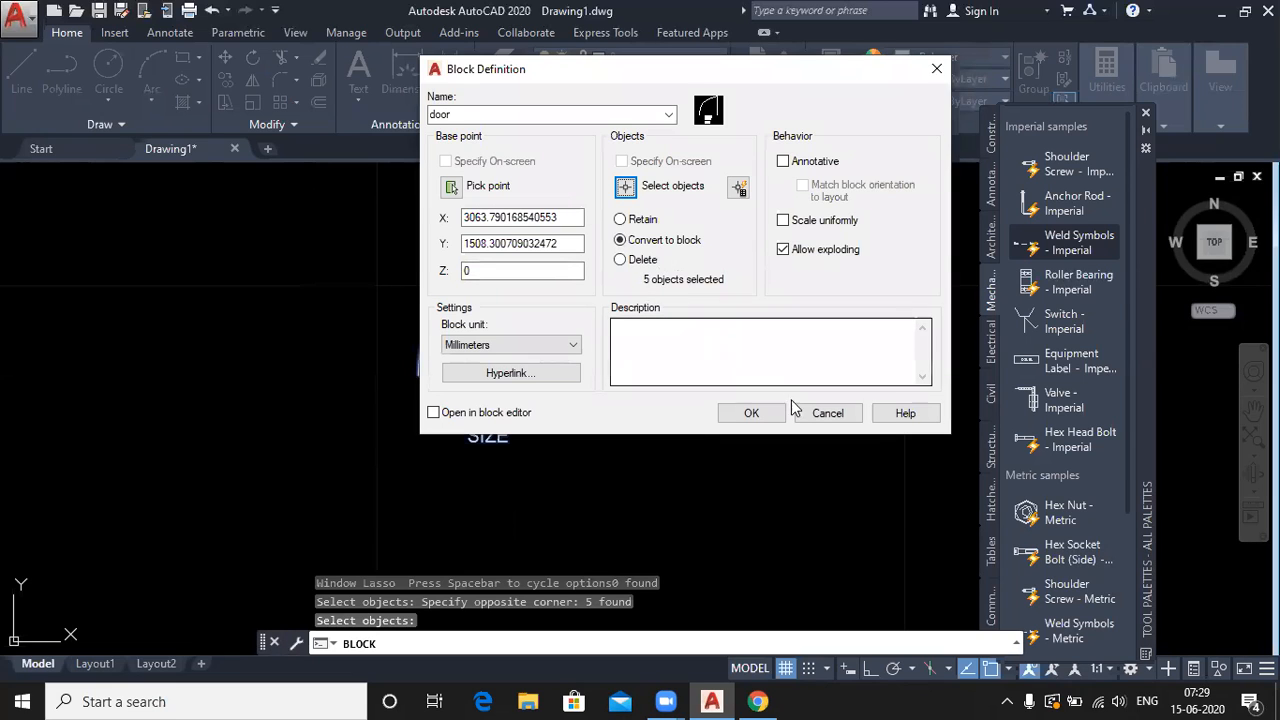
pyautogui.click(748, 410)
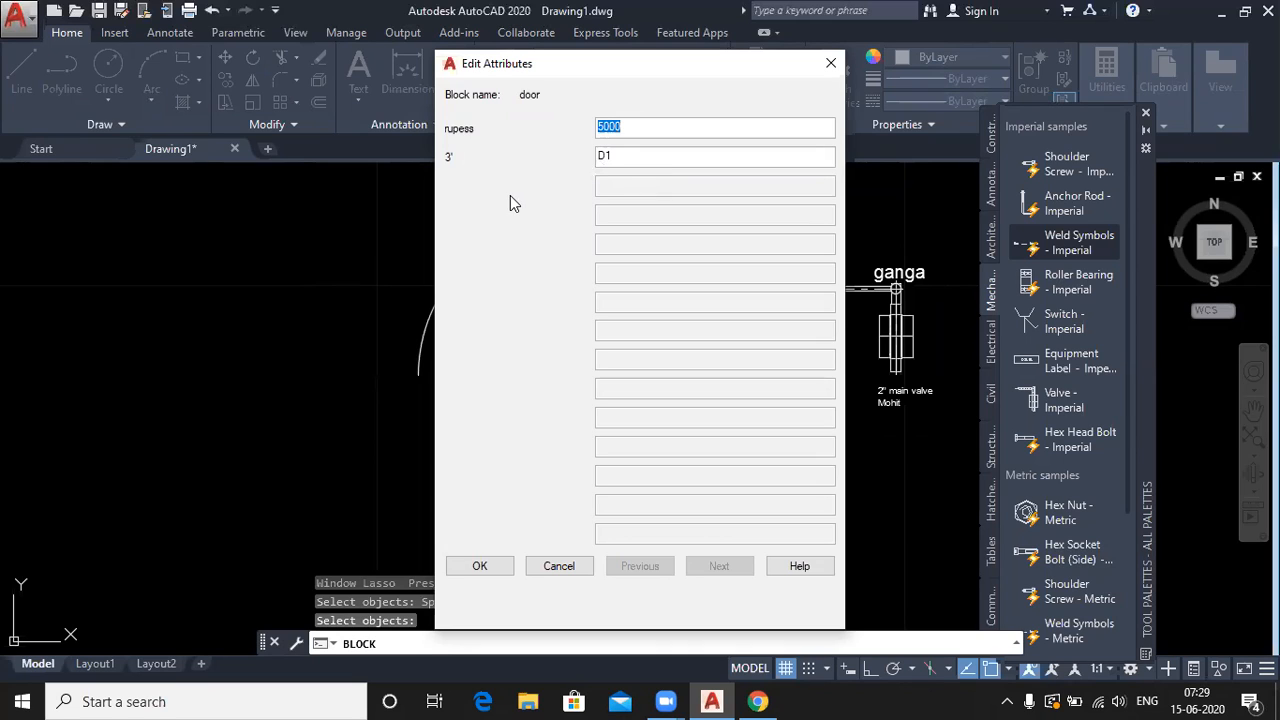
# - Keep the door block's default attribute values D1, 3' and hidden 5000
pyautogui.moveTo(563, 75); pyautogui.dragTo(729, 107)
pyautogui.moveTo(787, 105); pyautogui.dragTo(674, 92)
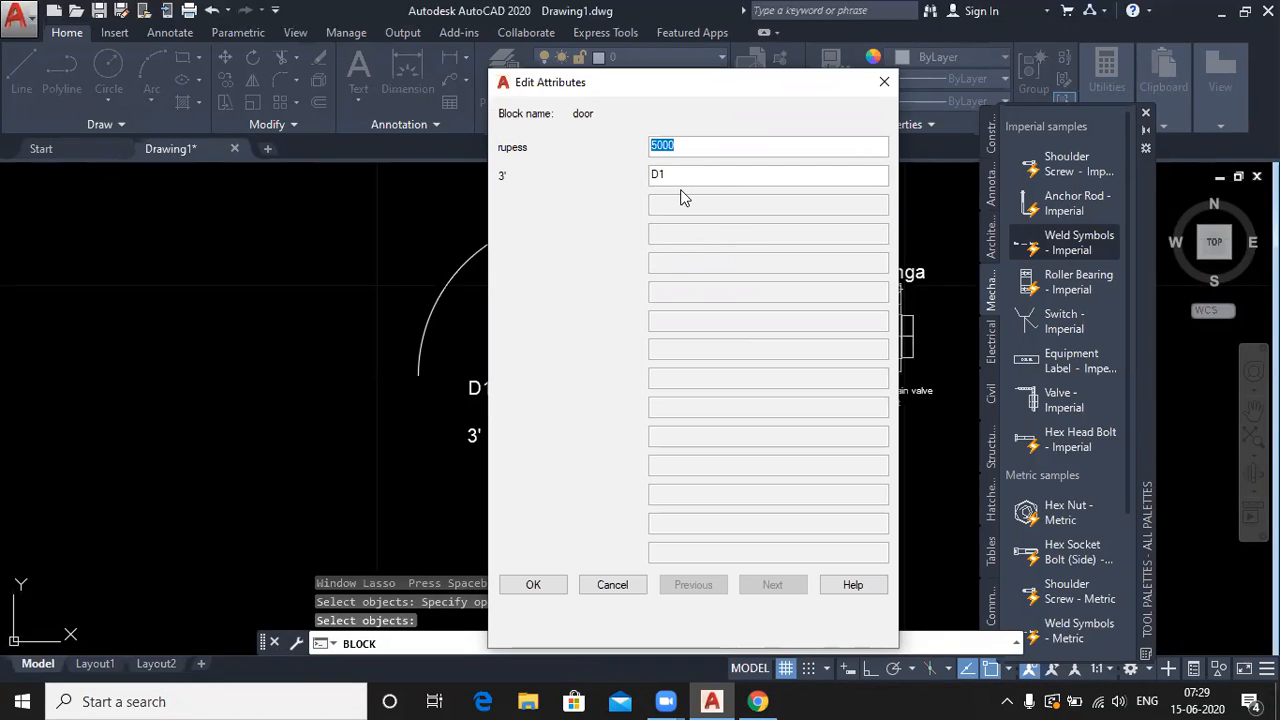
pyautogui.click(534, 584)
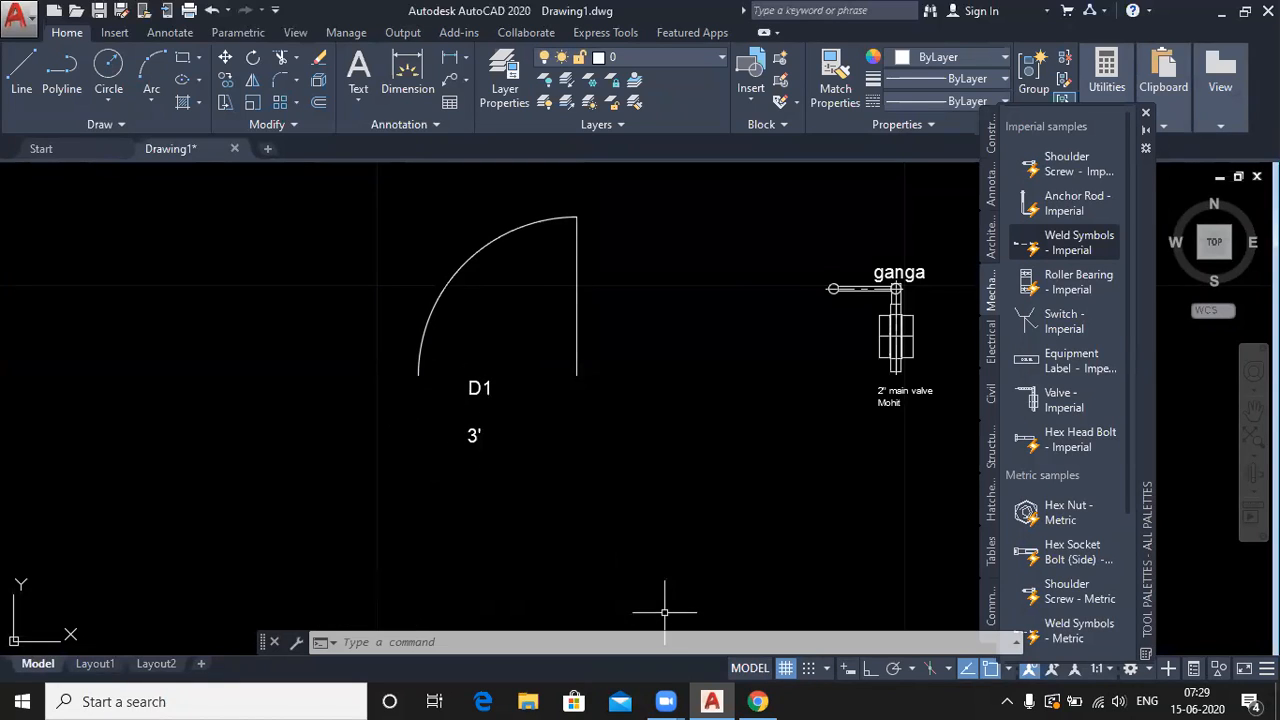
pyautogui.click(485, 388)
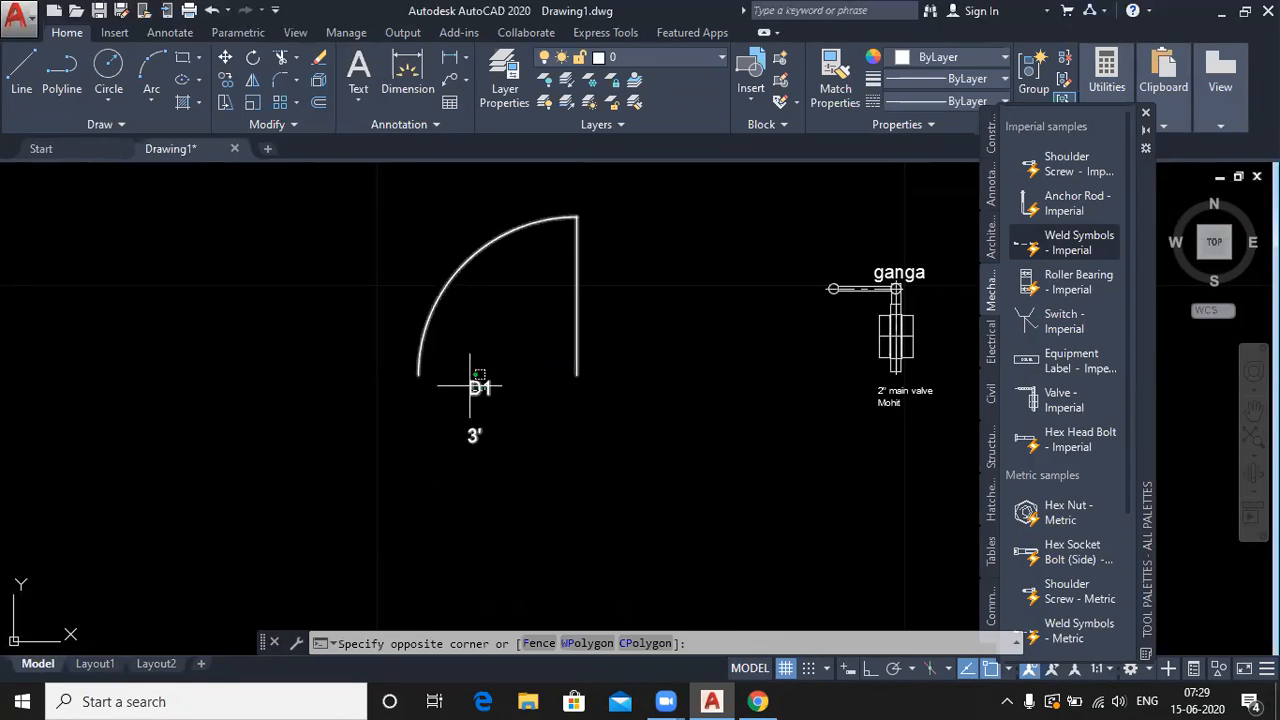
pyautogui.click(471, 434)
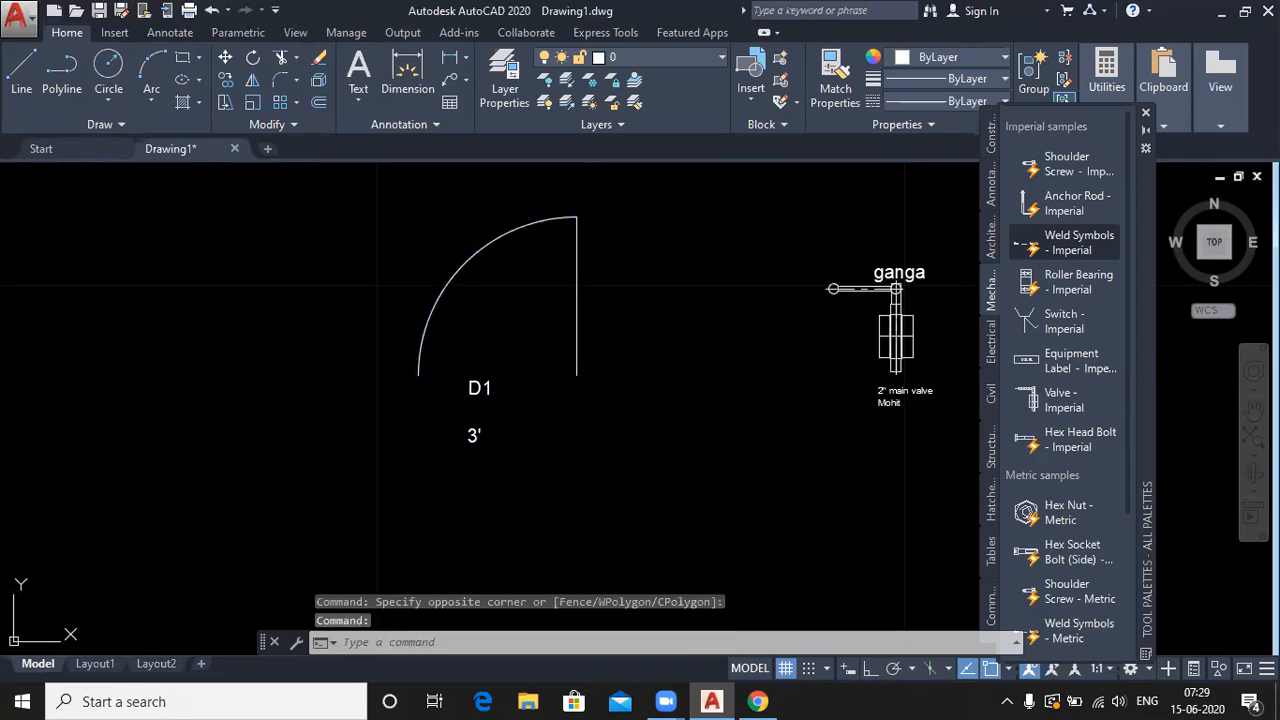
pyautogui.doubleClick(471, 434)
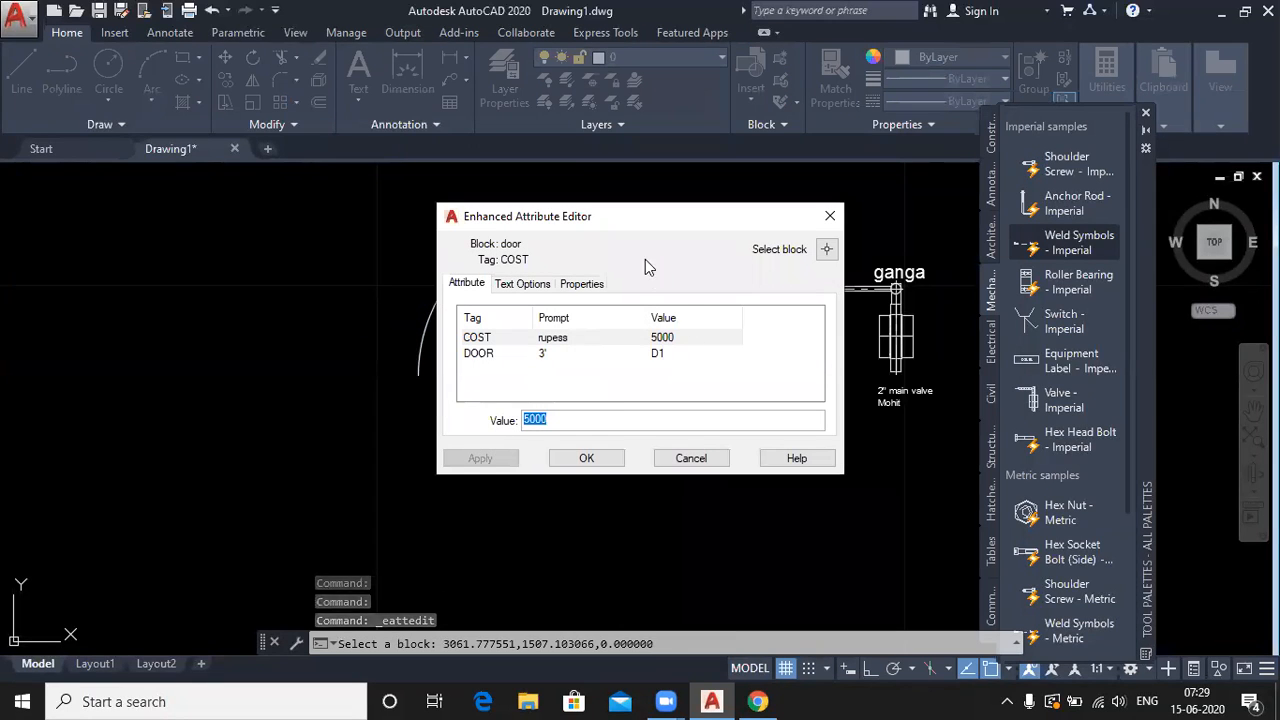
pyautogui.moveTo(612, 224); pyautogui.dragTo(799, 139)
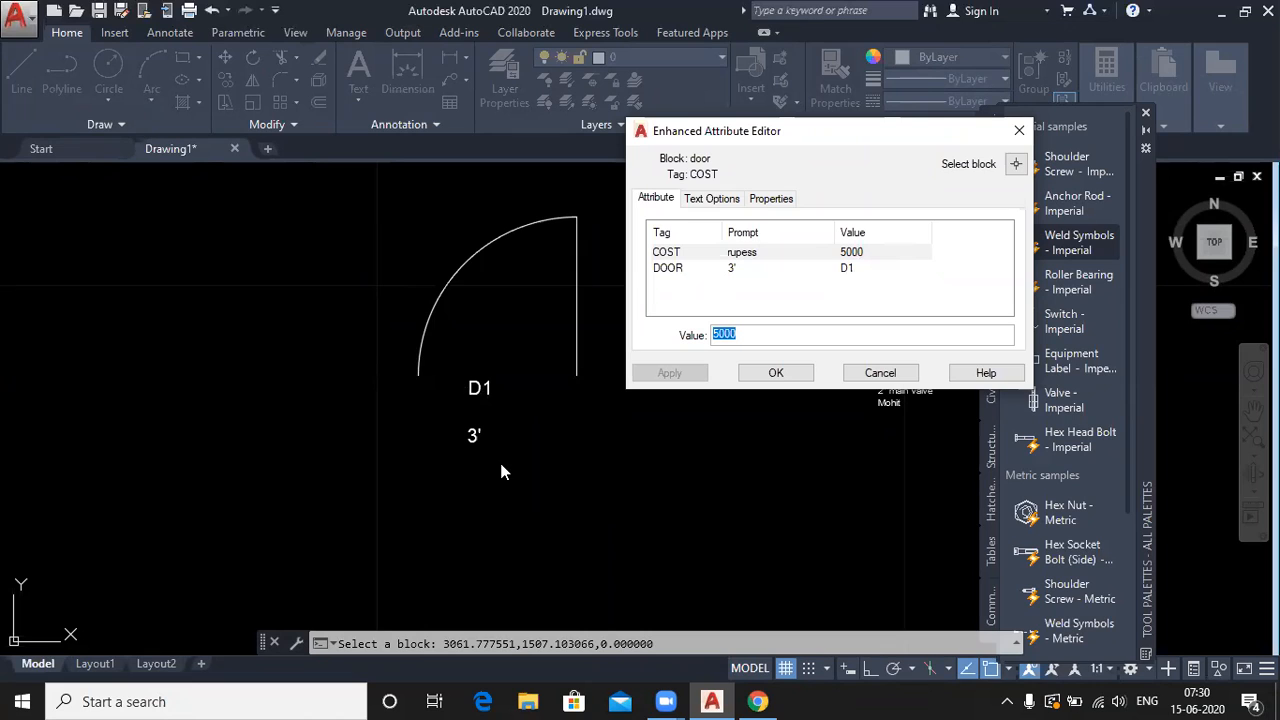
pyautogui.click(776, 373)
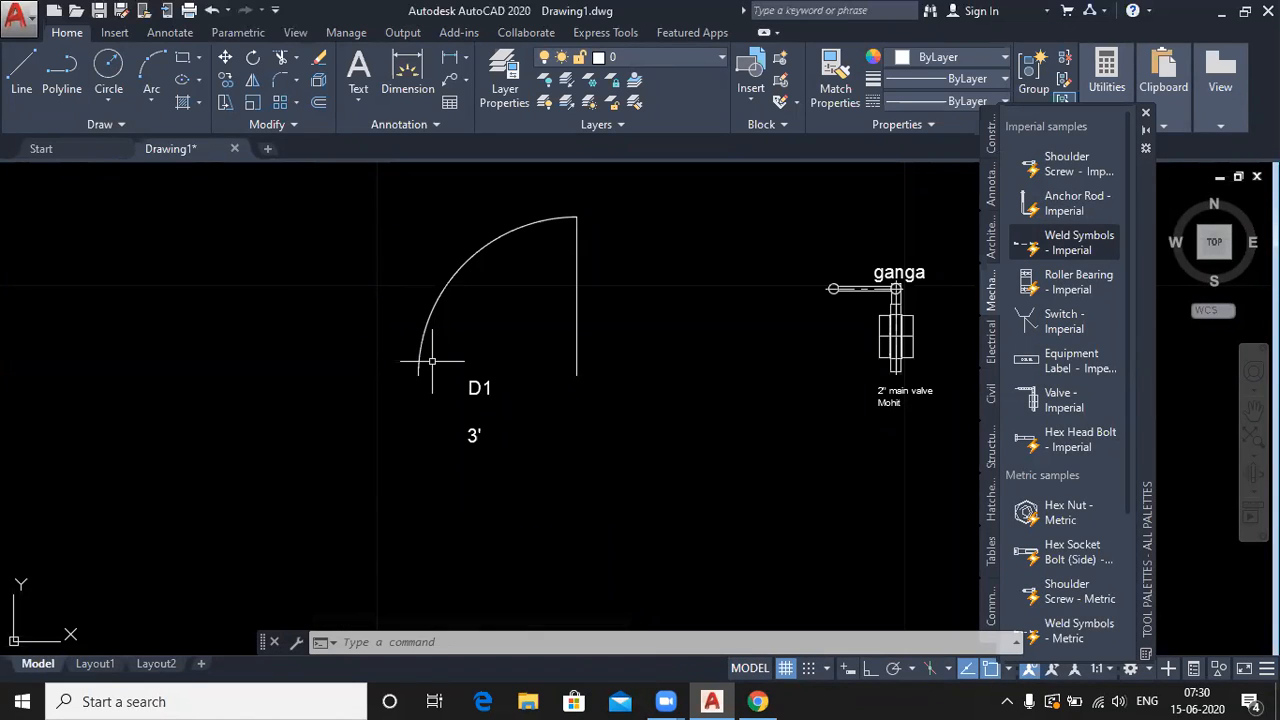
# - Insert a second door block to the left of the first, accepting default values D1 and 3'
pyautogui.click(748, 106)
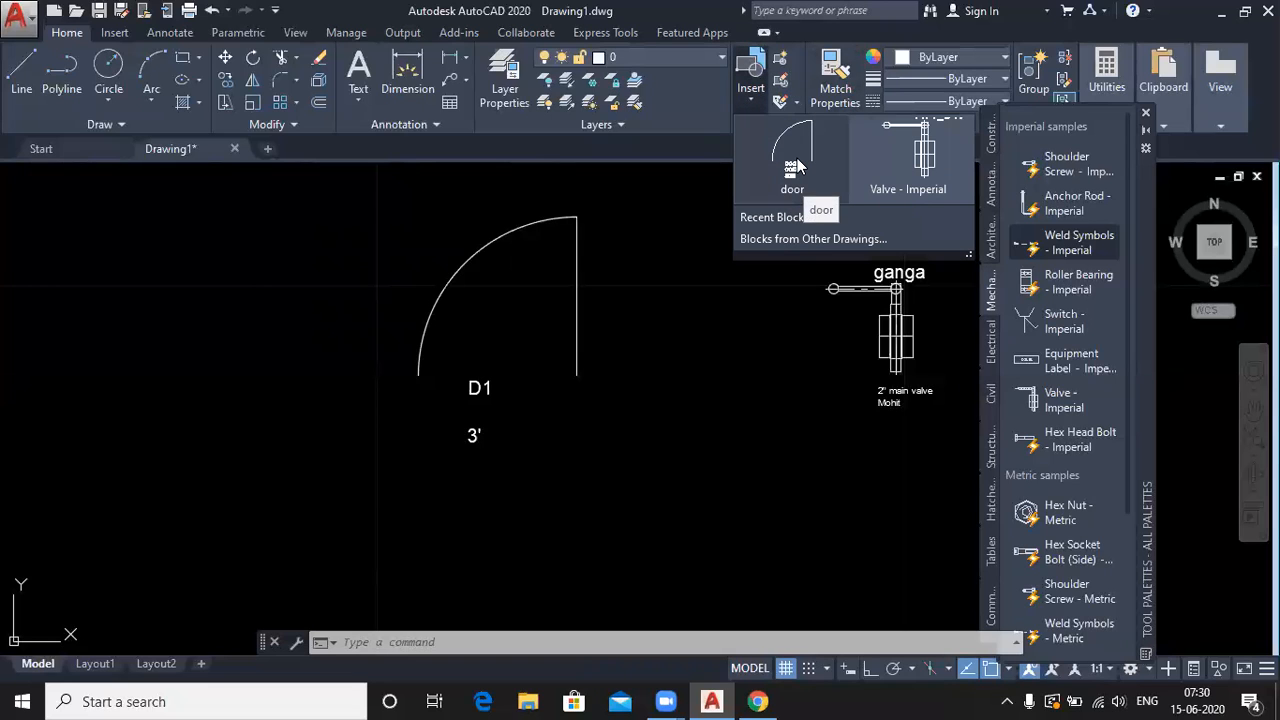
pyautogui.click(790, 160)
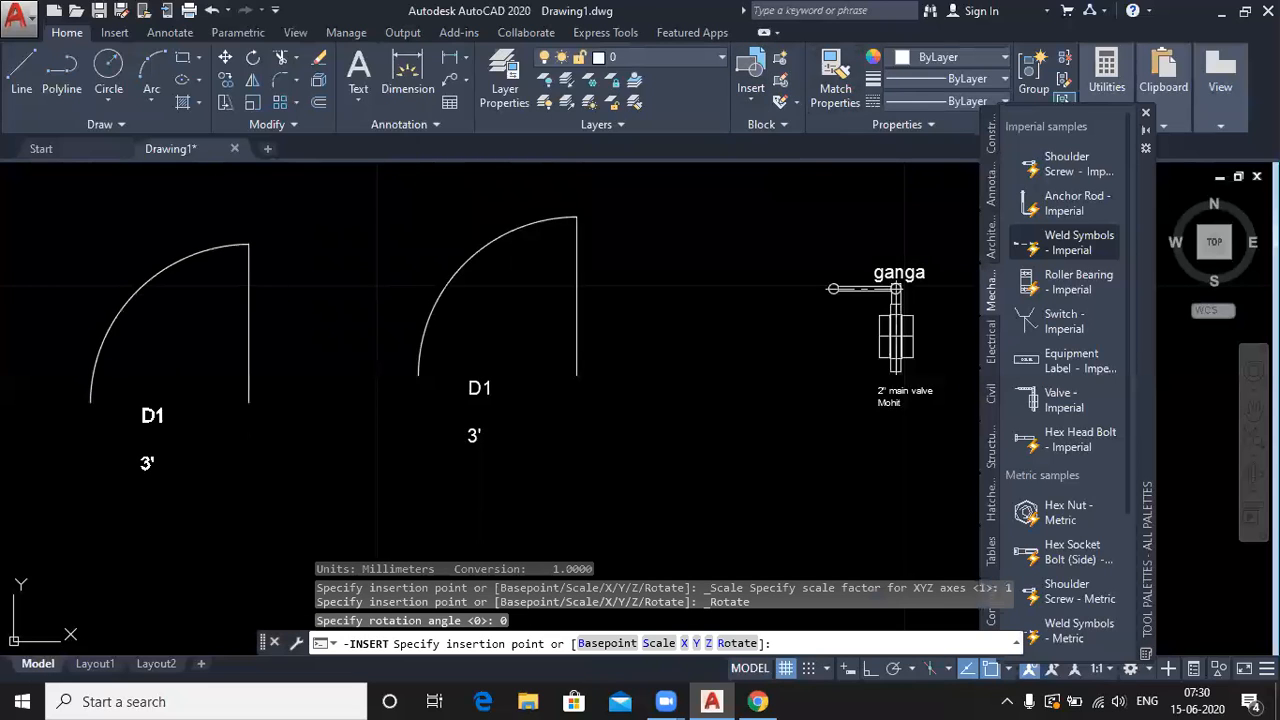
pyautogui.click(248, 403)
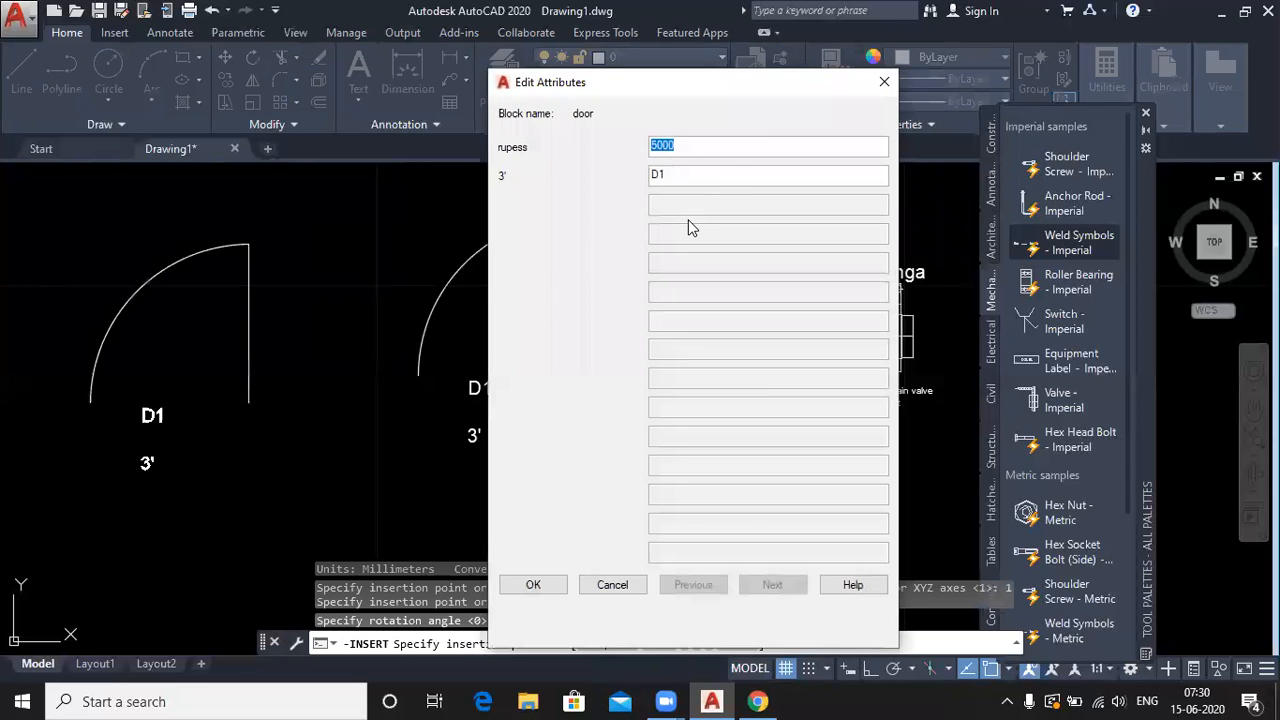
pyautogui.click(525, 588)
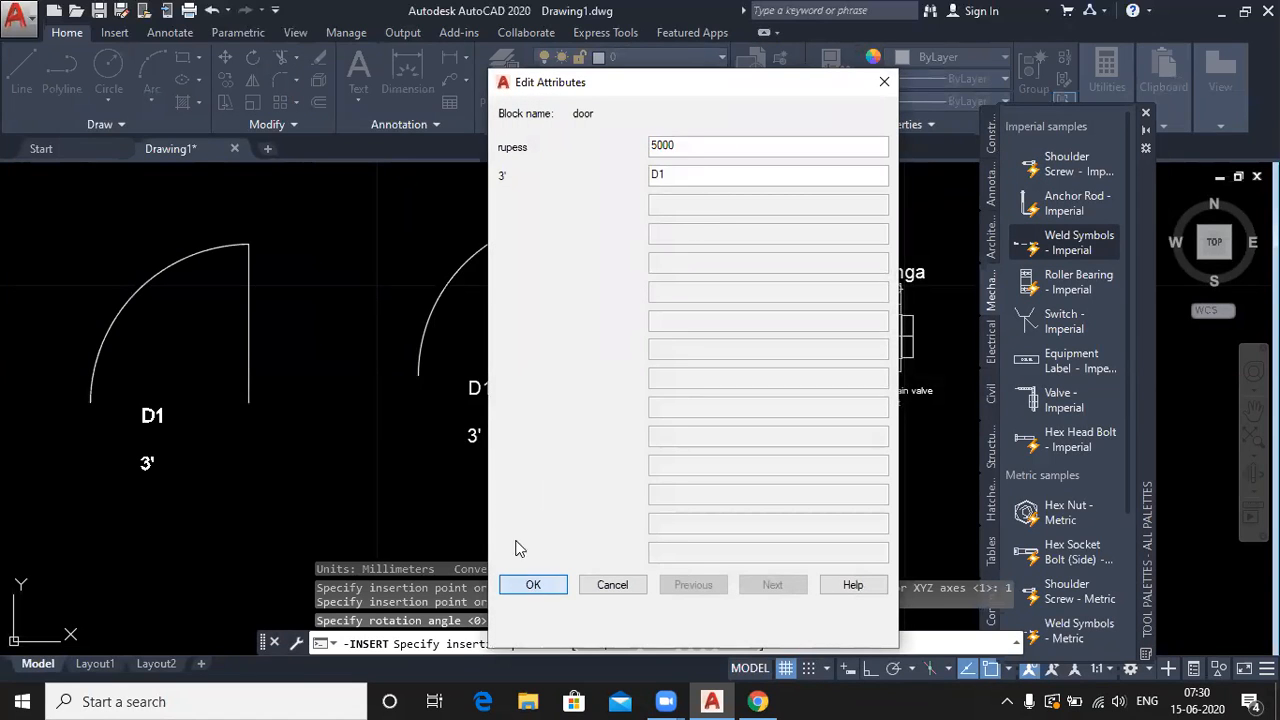
pyautogui.scroll(-5, 392, 363)
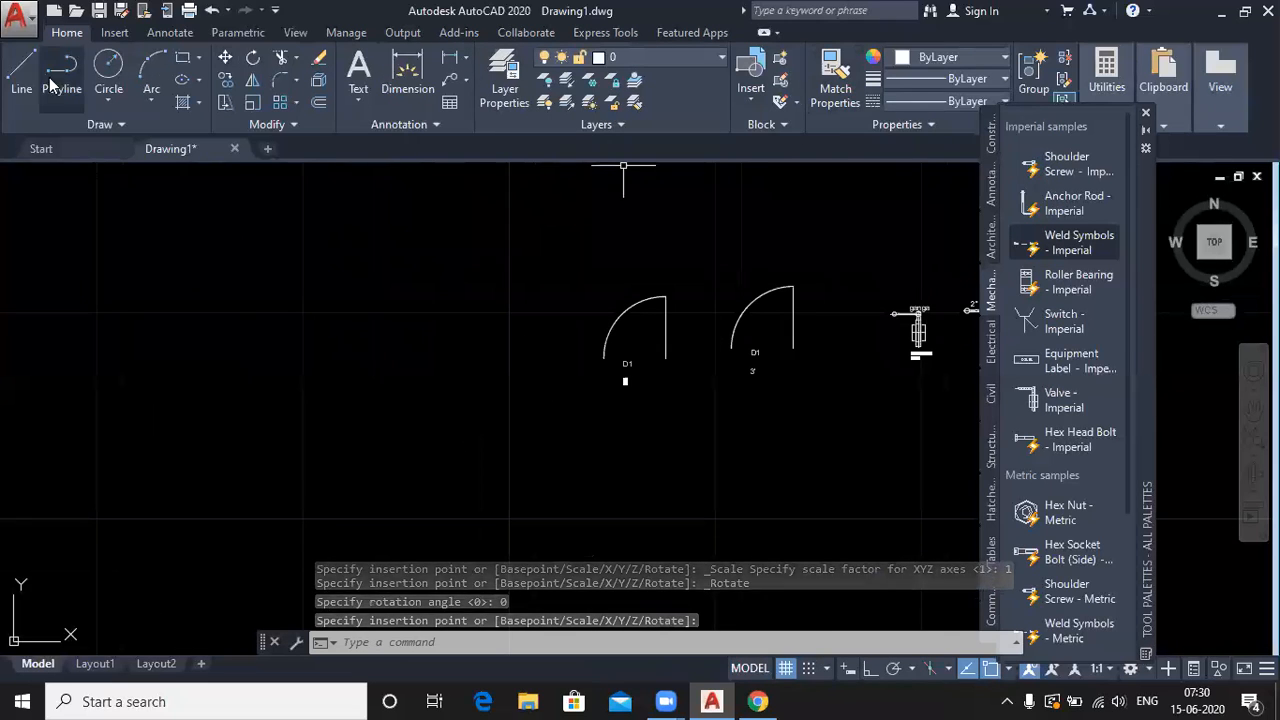
pyautogui.click(184, 60)
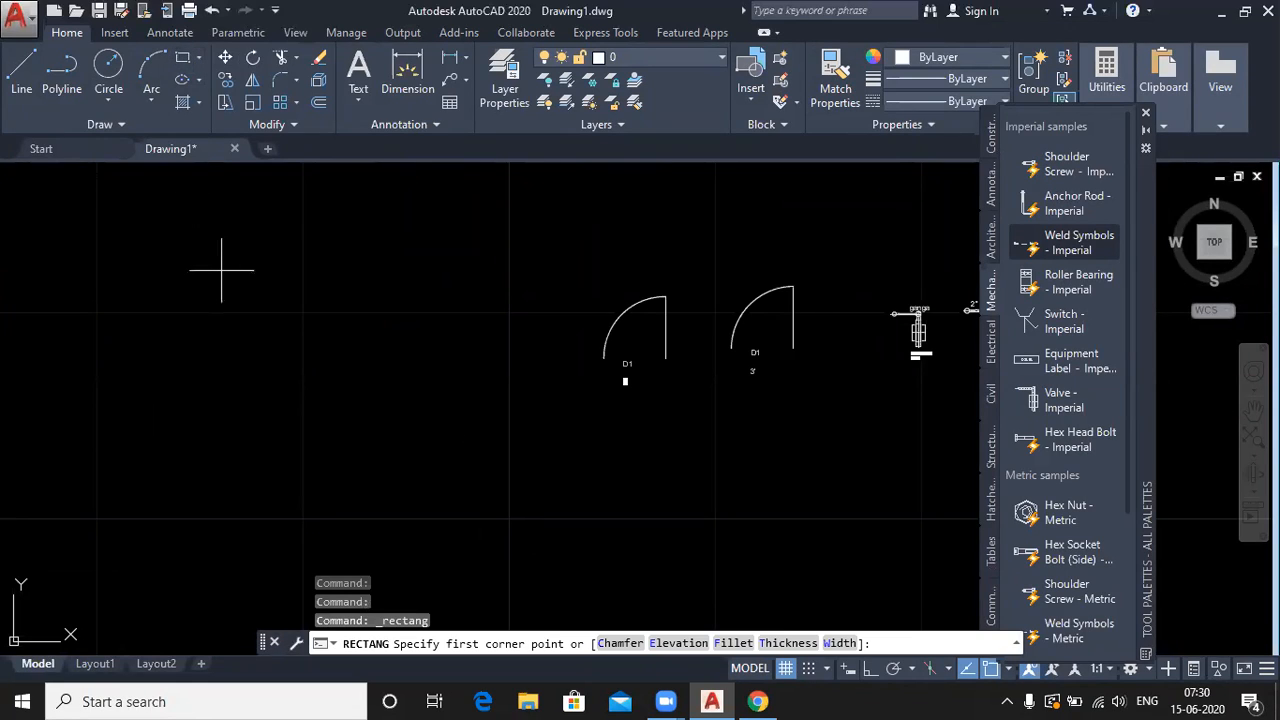
# - Draw the outer rectangle of the title-block grid
pyautogui.press('Escape')
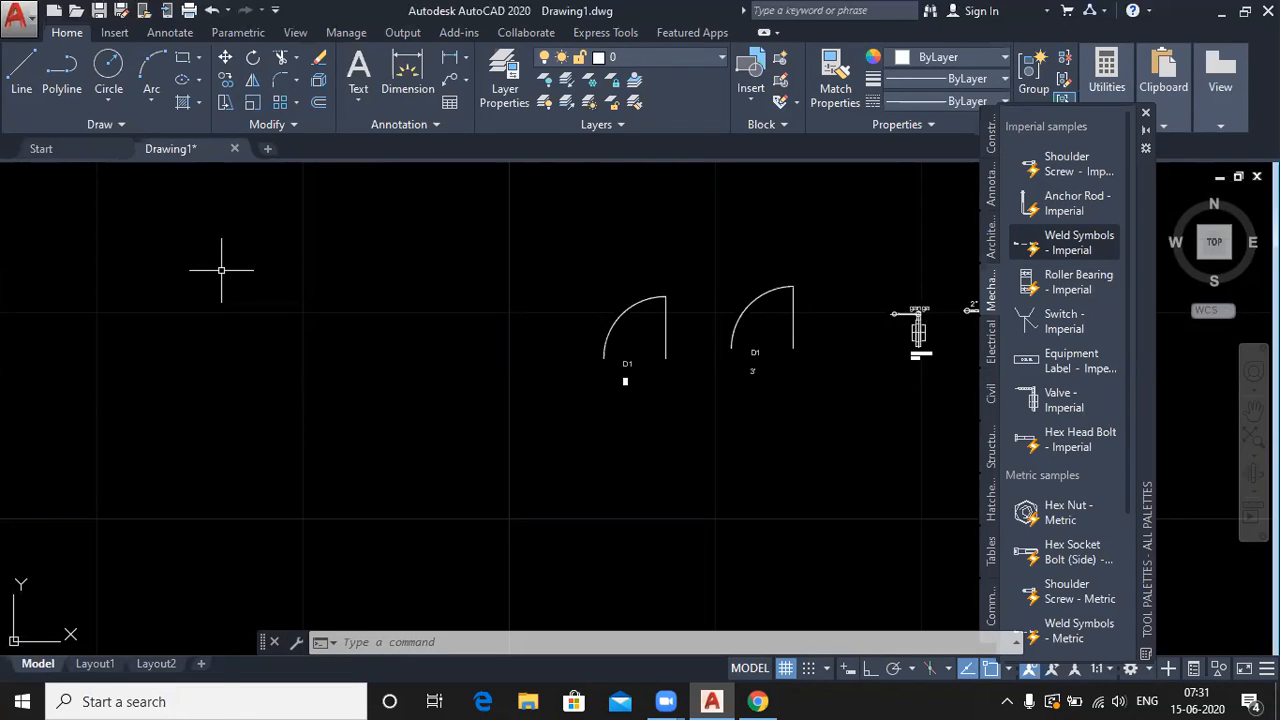
pyautogui.click(181, 58)
pyautogui.click(142, 290)
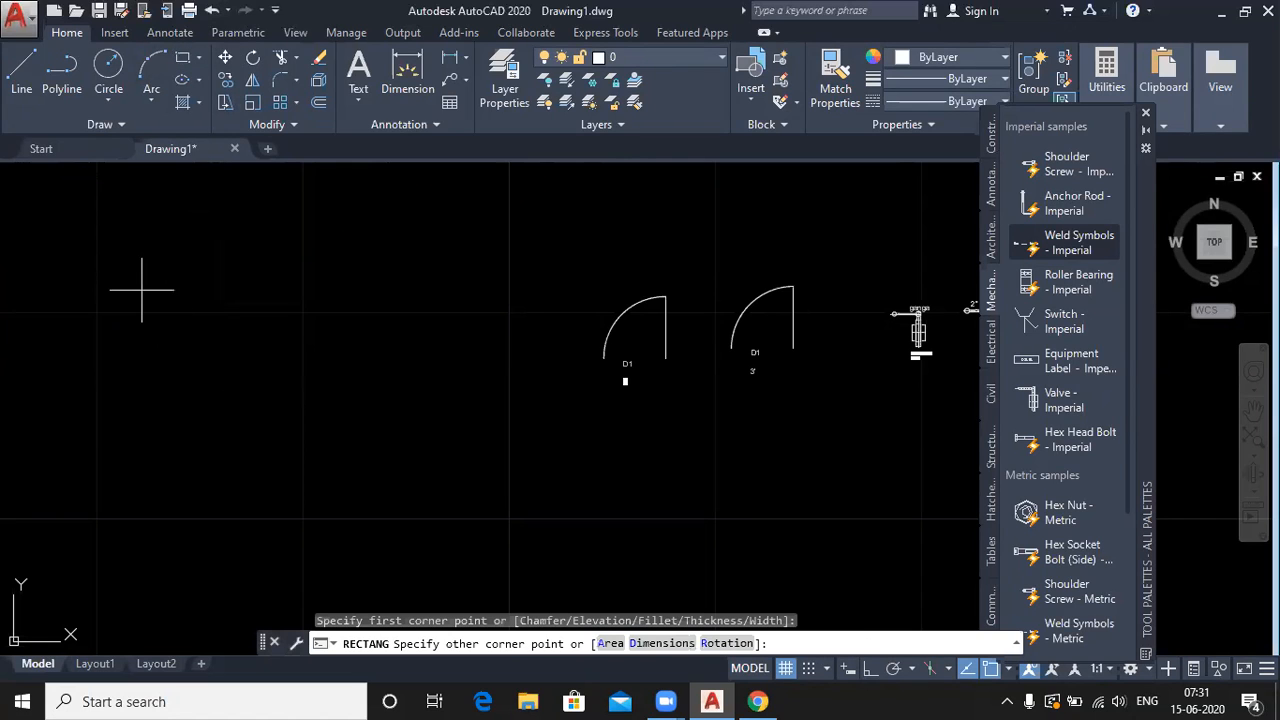
pyautogui.moveTo(496, 457); pyautogui.dragTo(791, 500, button='middle')
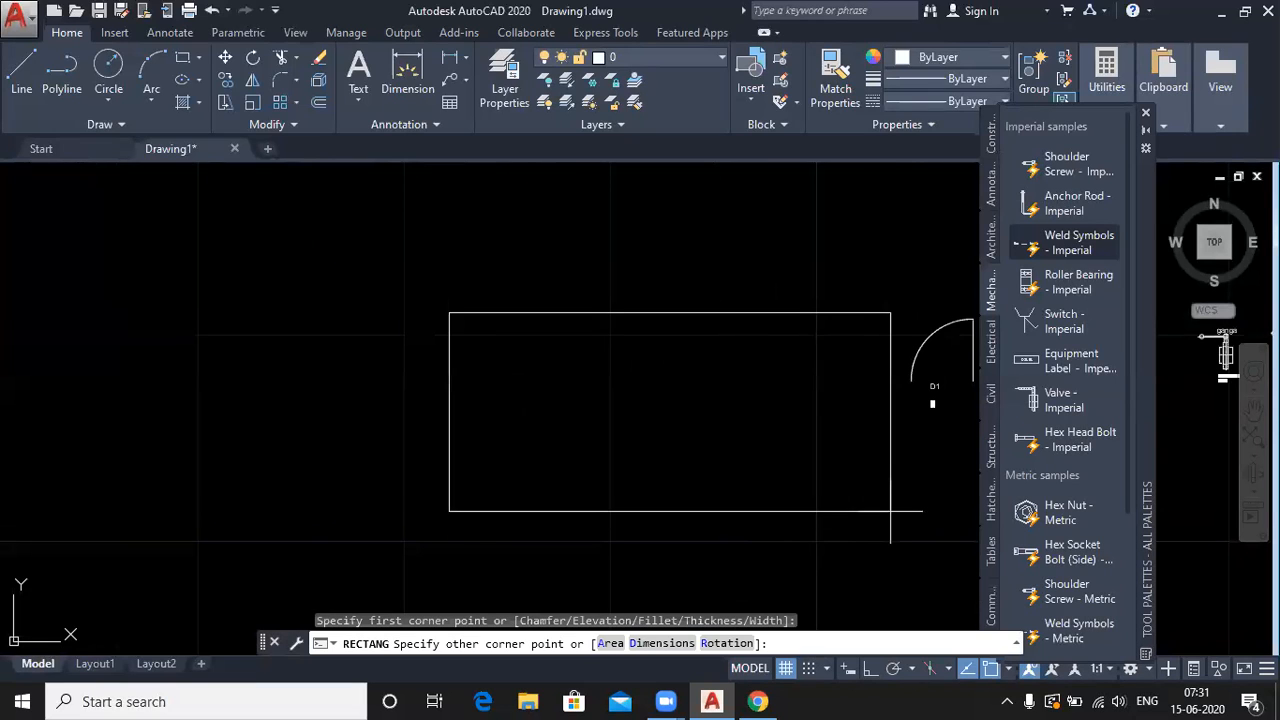
pyautogui.click(899, 558)
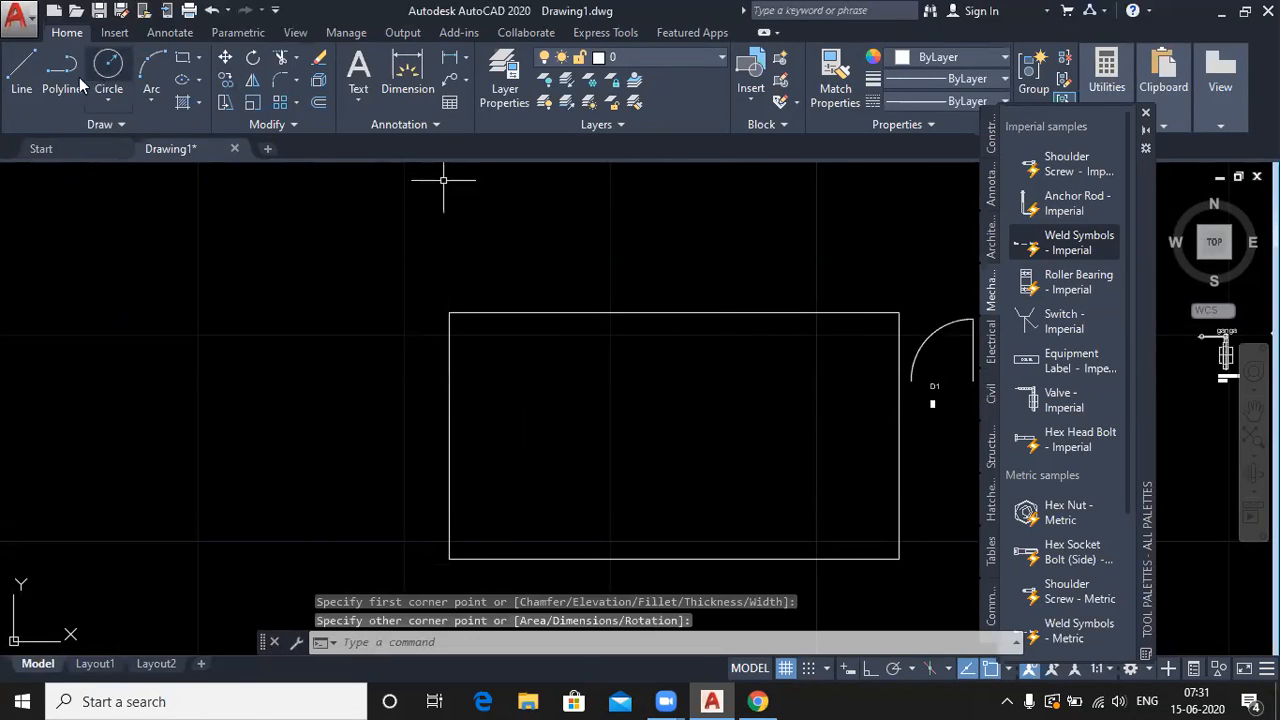
# - Divide the rectangle with two horizontal lines and one vertical midpoint-to-midpoint line
pyautogui.click(21, 72)
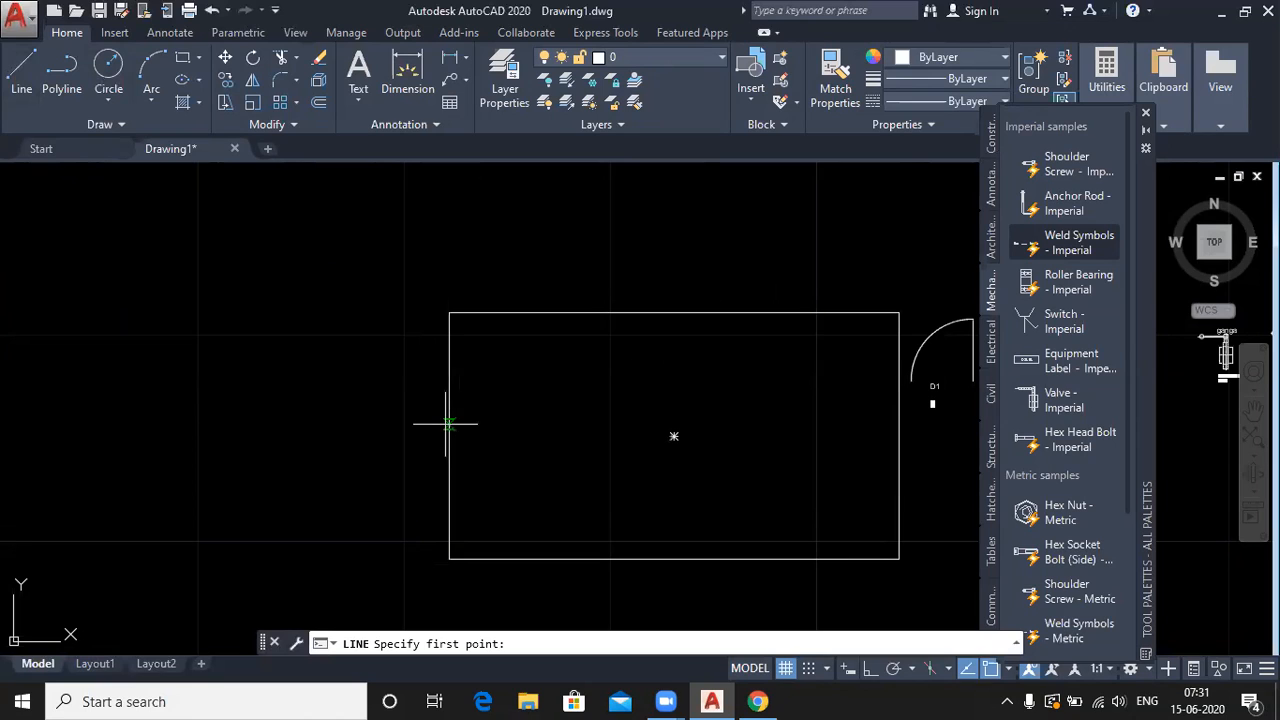
pyautogui.click(449, 410)
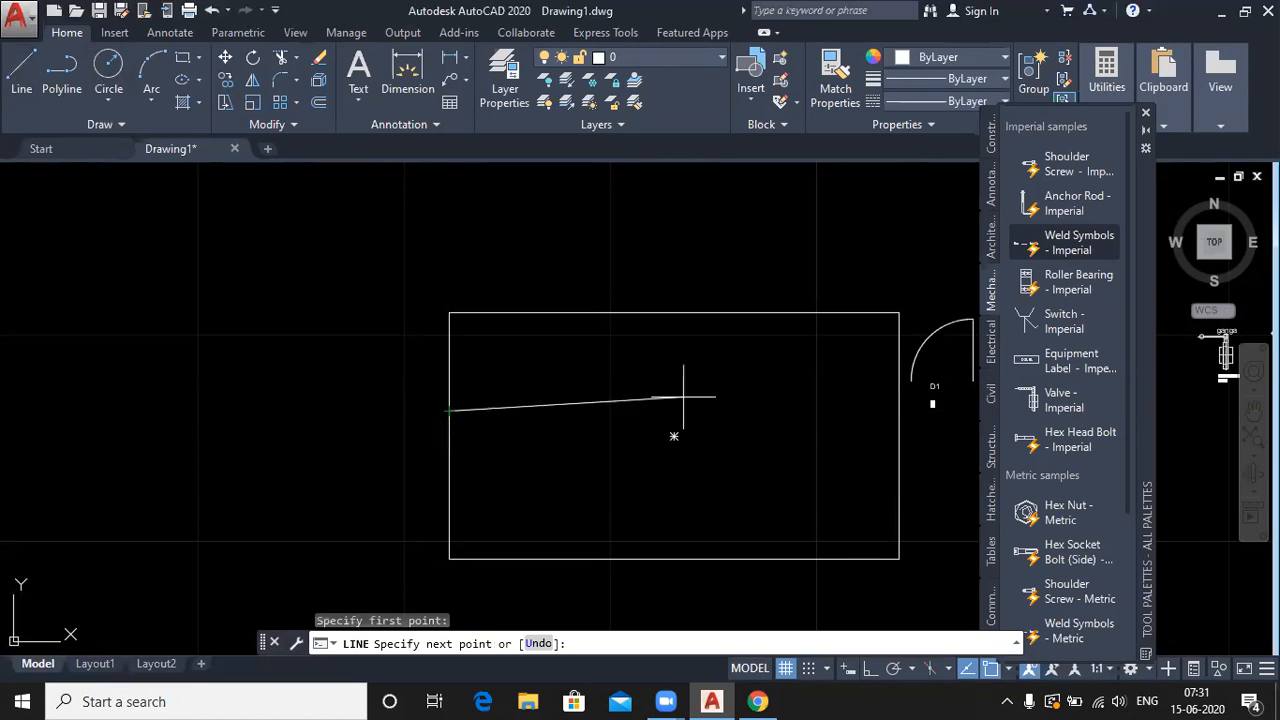
pyautogui.click(898, 410)
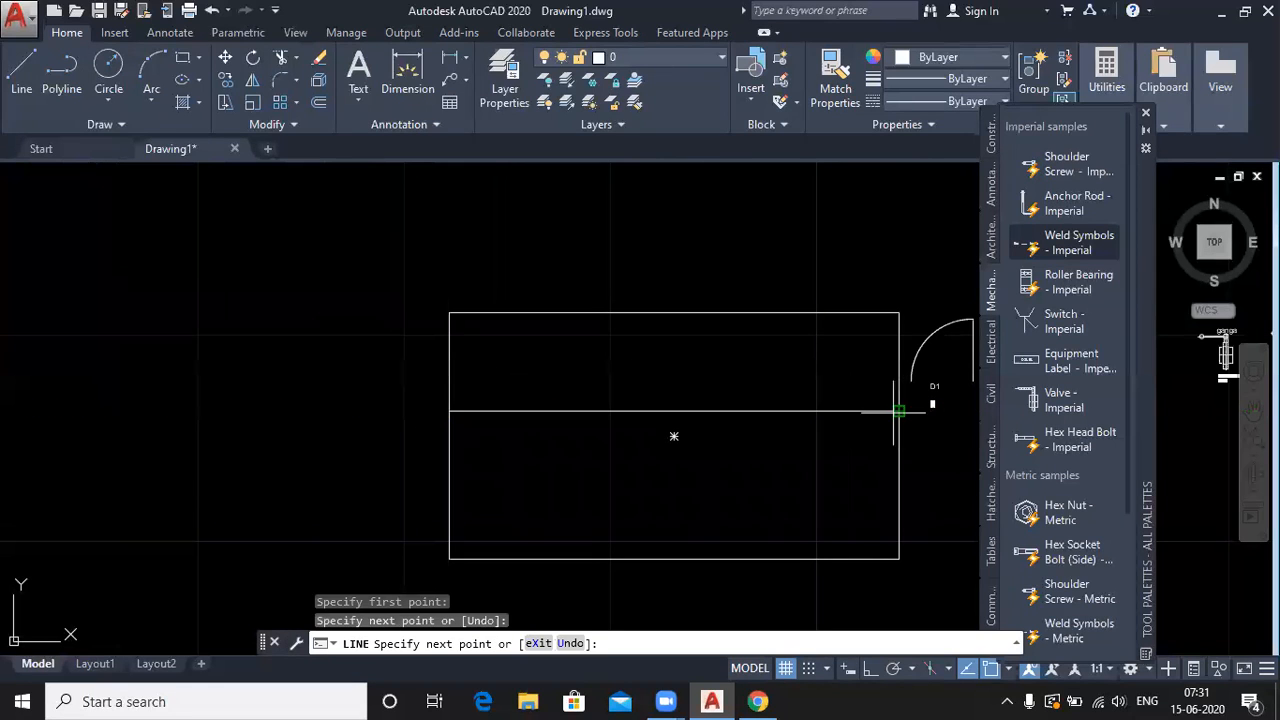
pyautogui.press('Return')
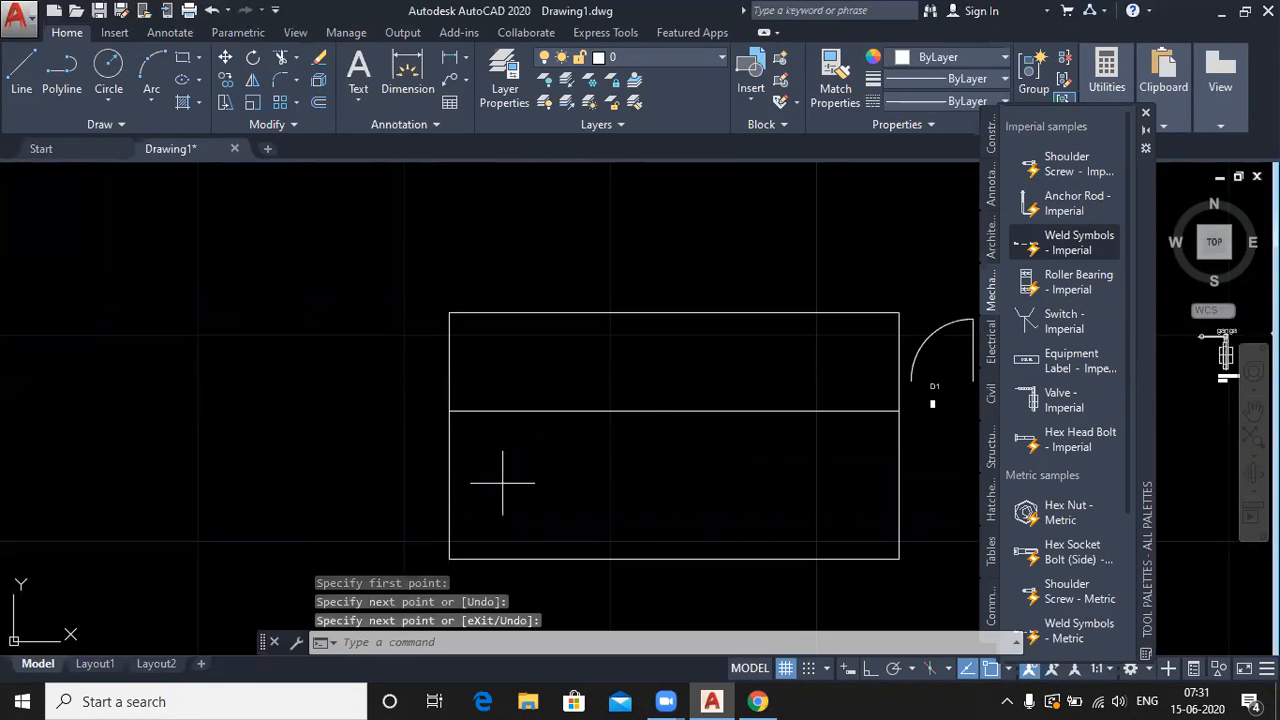
pyautogui.press('Return')
pyautogui.click(449, 485)
pyautogui.click(888, 487)
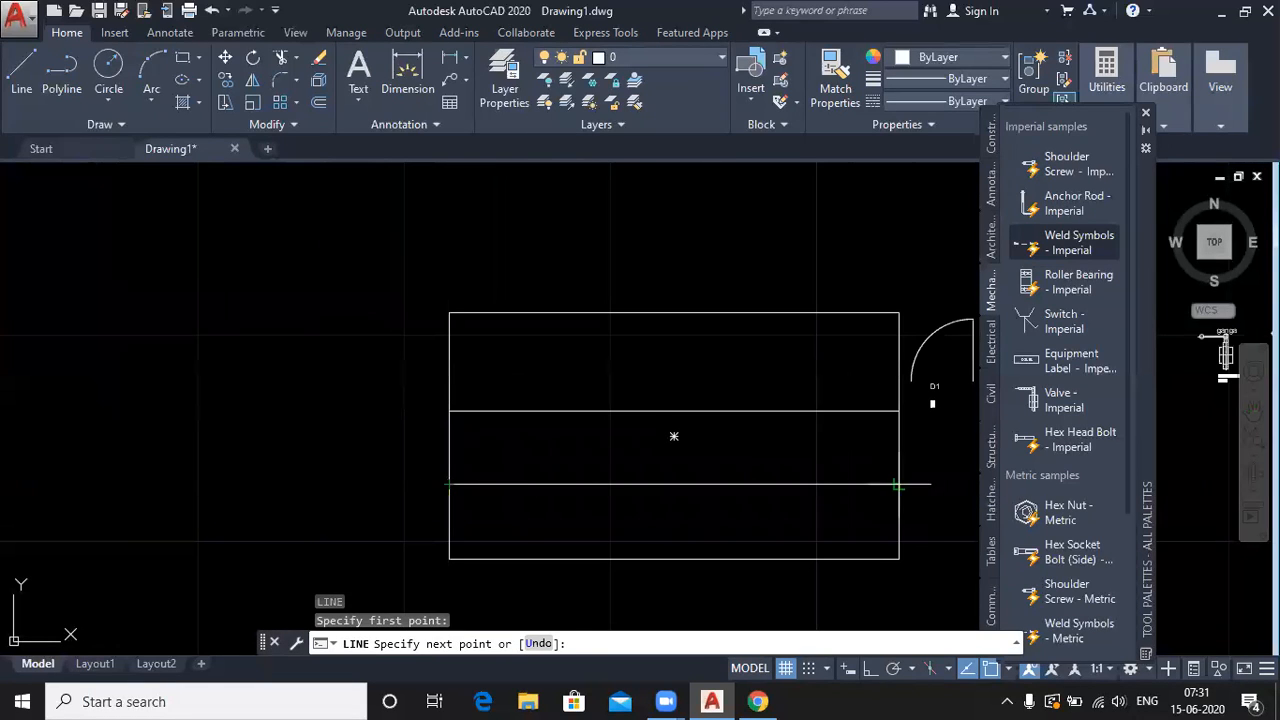
pyautogui.press('Return')
pyautogui.press('Return')
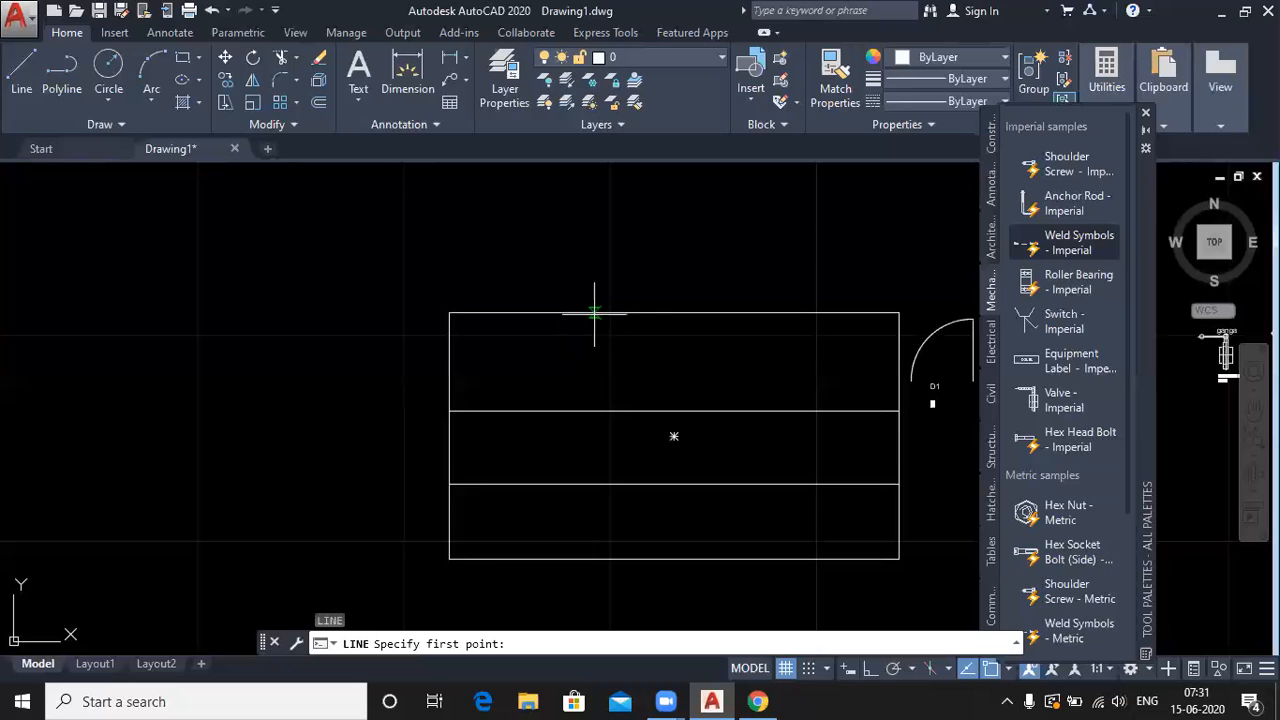
pyautogui.click(674, 313)
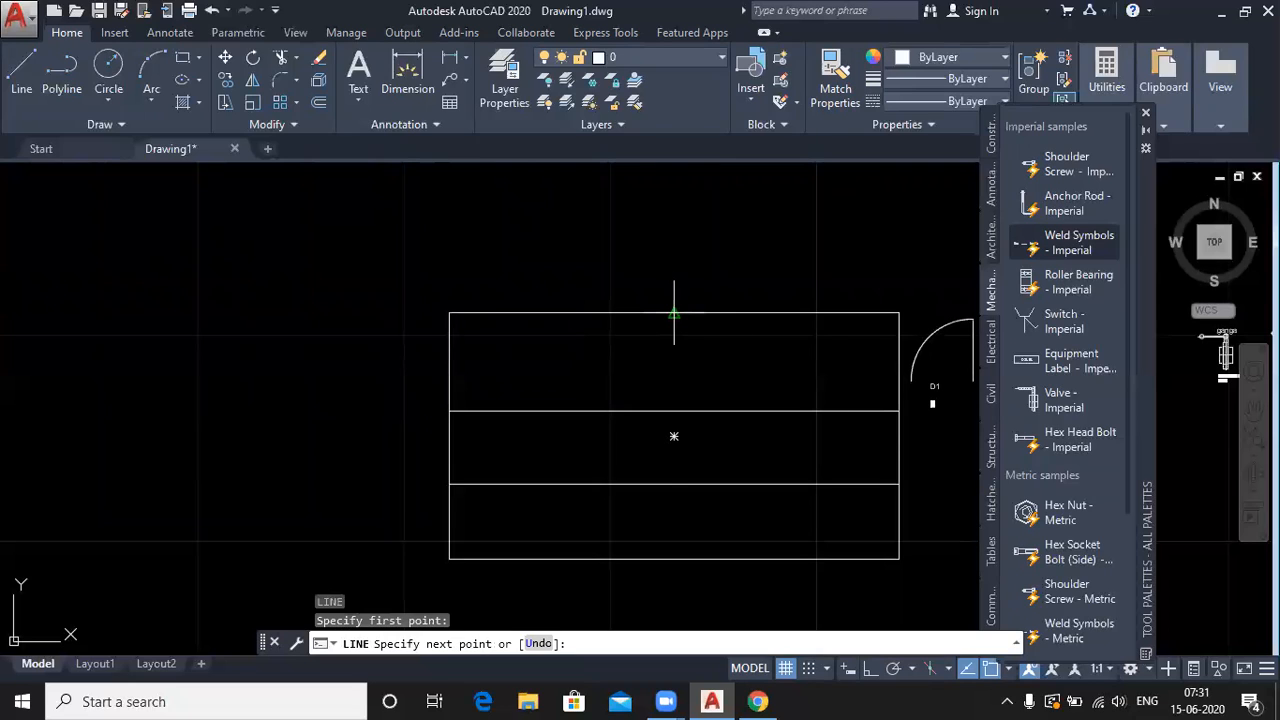
pyautogui.click(675, 558)
pyautogui.press('Return')
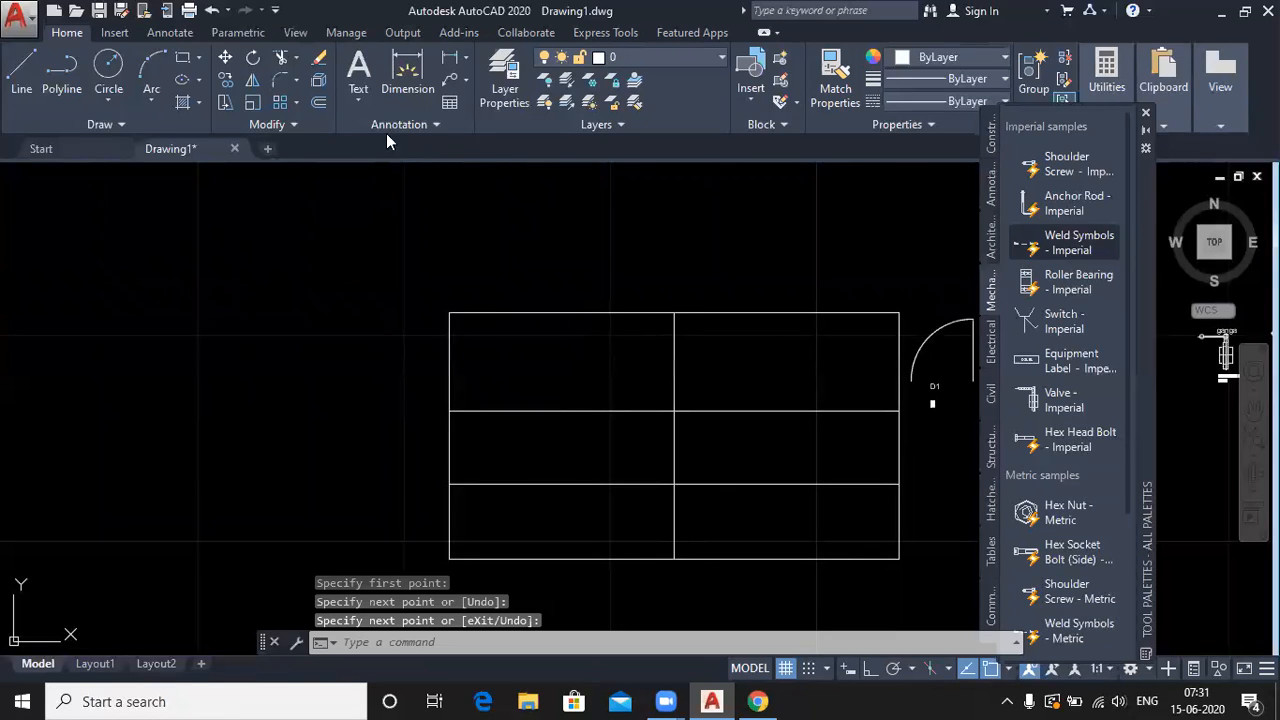
# - Start single-line text in the grid's top-left cell with default height and rotation
pyautogui.click(362, 97)
pyautogui.click(368, 166)
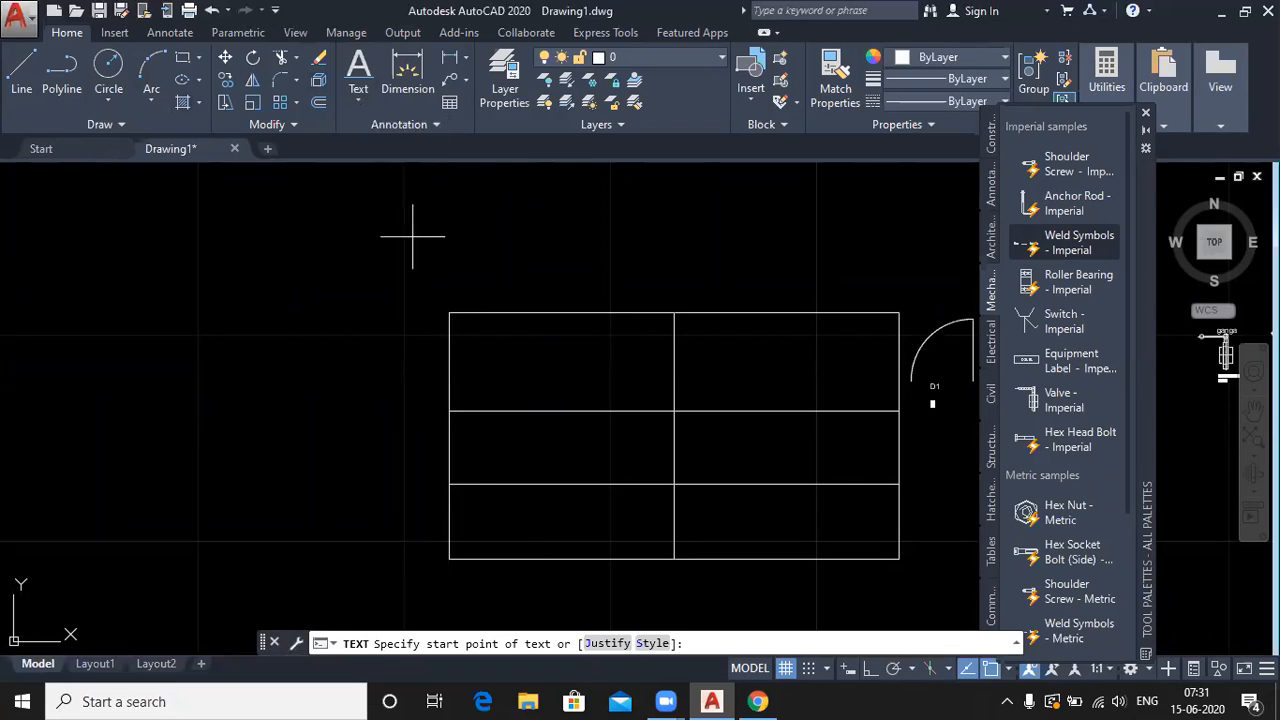
pyautogui.click(449, 312)
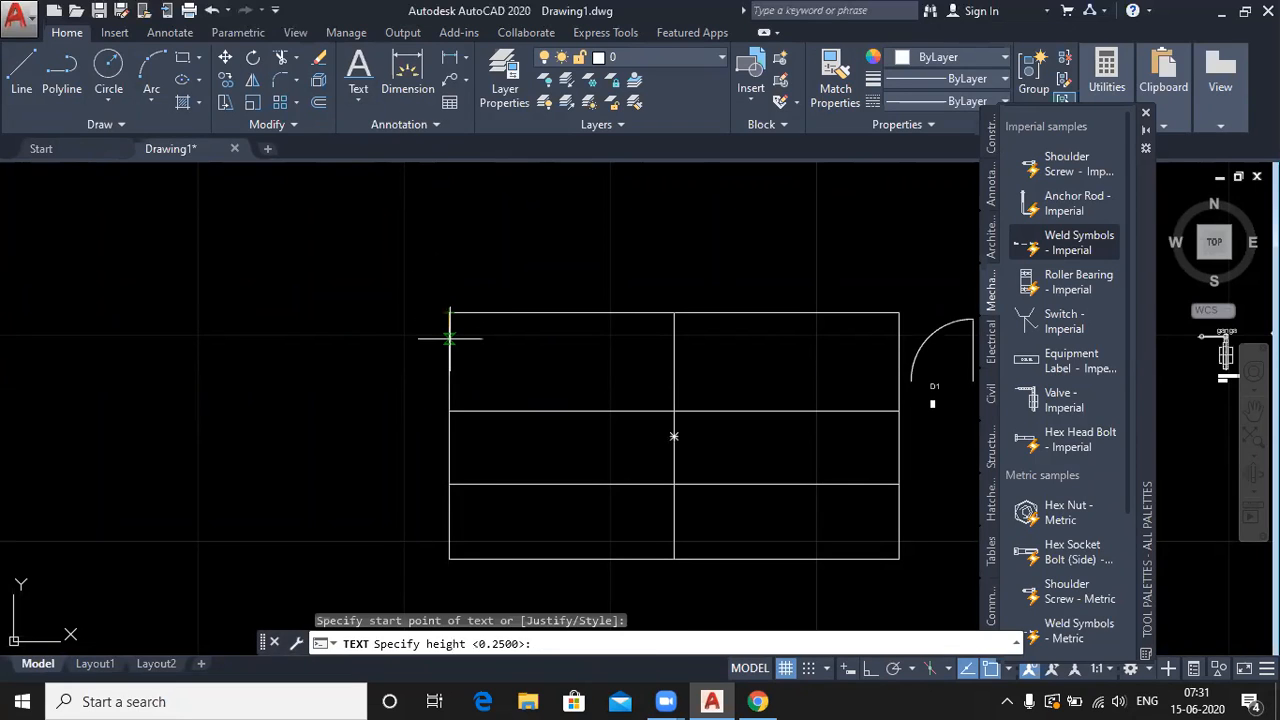
pyautogui.press('Return')
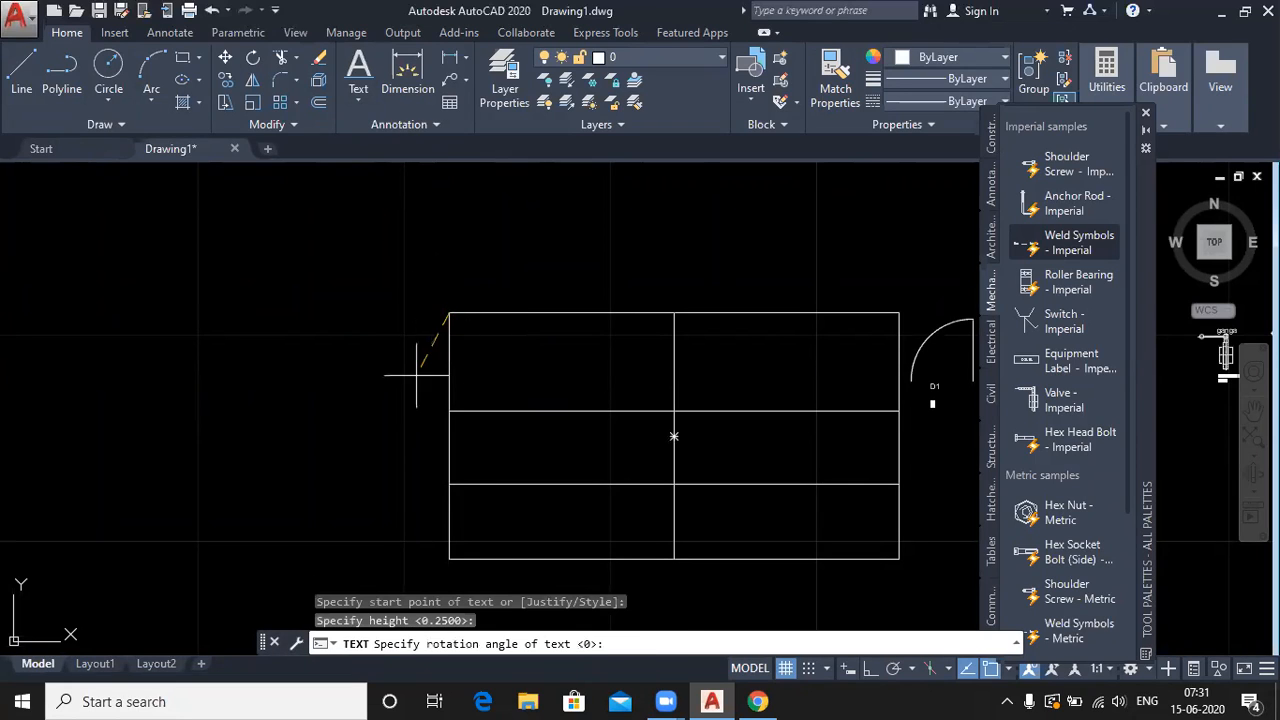
pyautogui.press('Return')
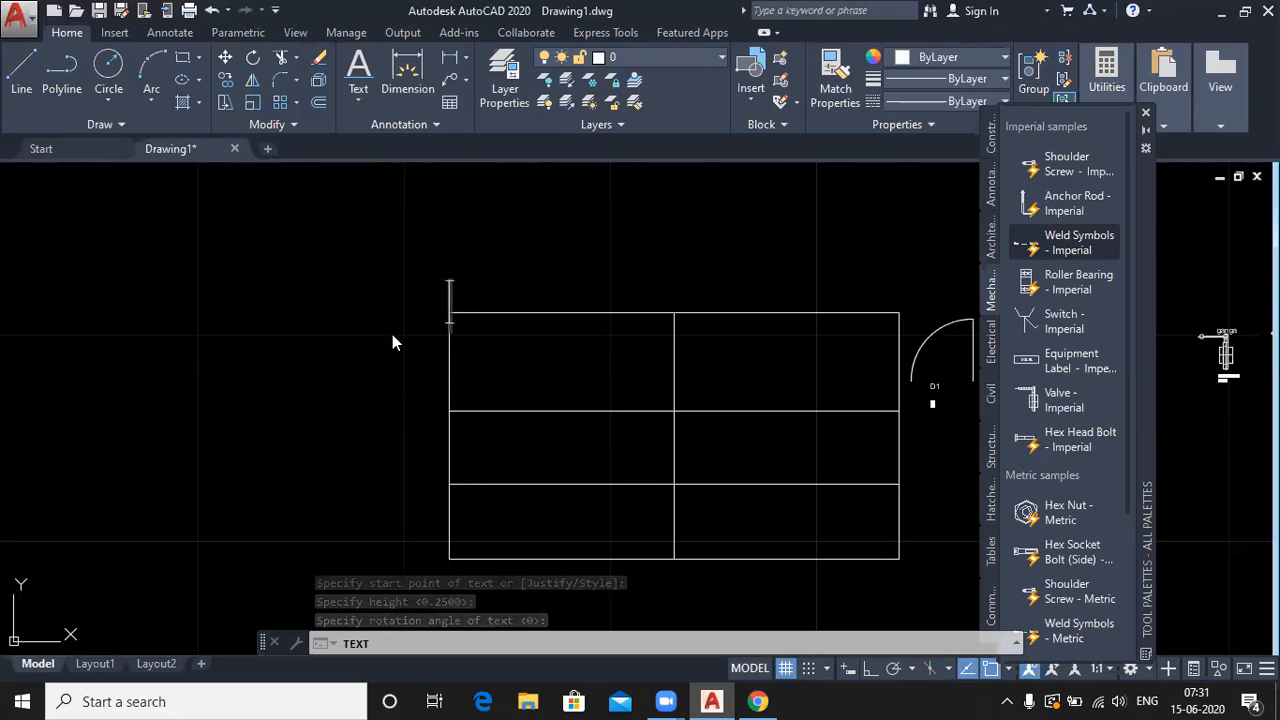
pyautogui.click(459, 354)
pyautogui.click(460, 382)
pyautogui.click(459, 333)
pyautogui.click(460, 366)
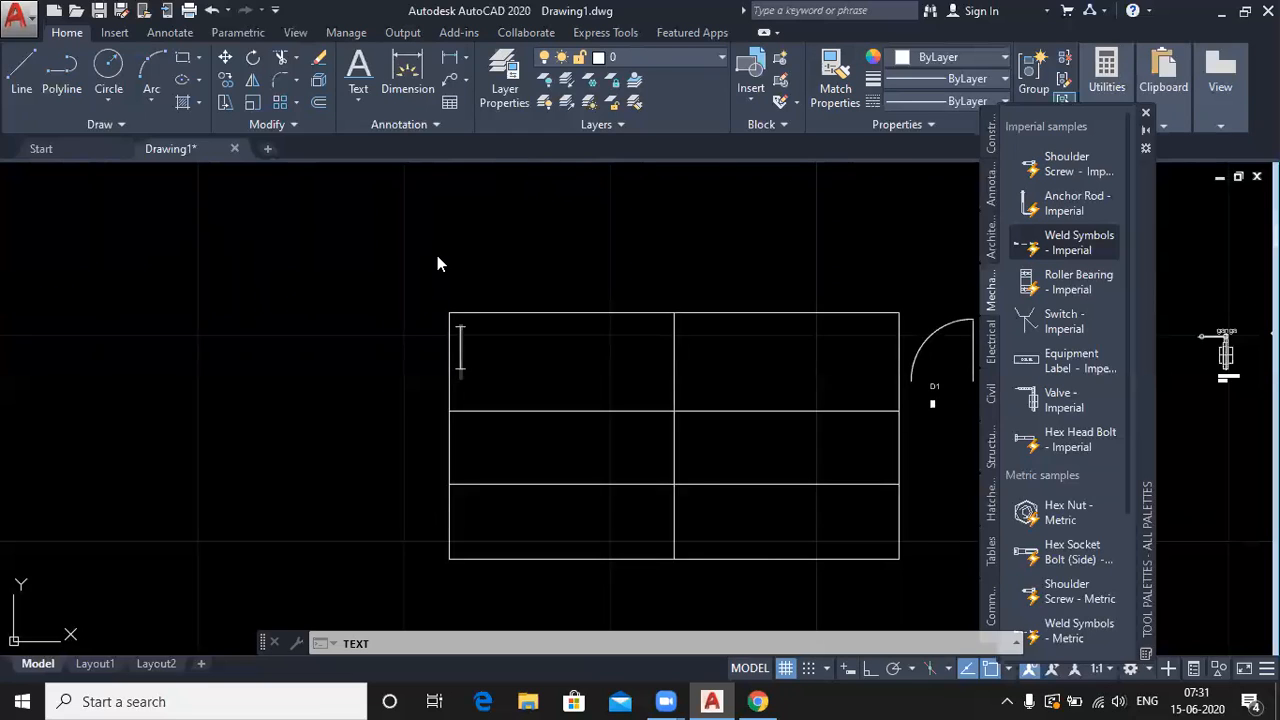
# - Type the label 'Project Name:' in the top-left cell
pyautogui.write('Na')
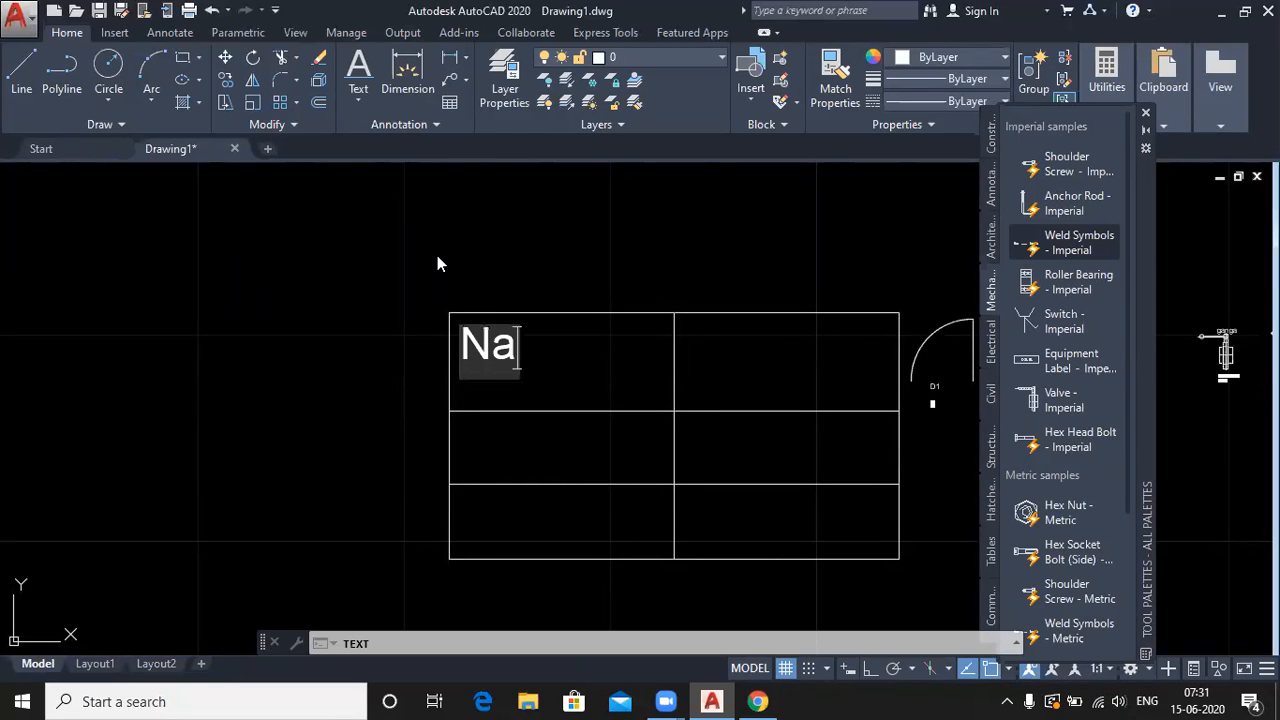
pyautogui.write('me')
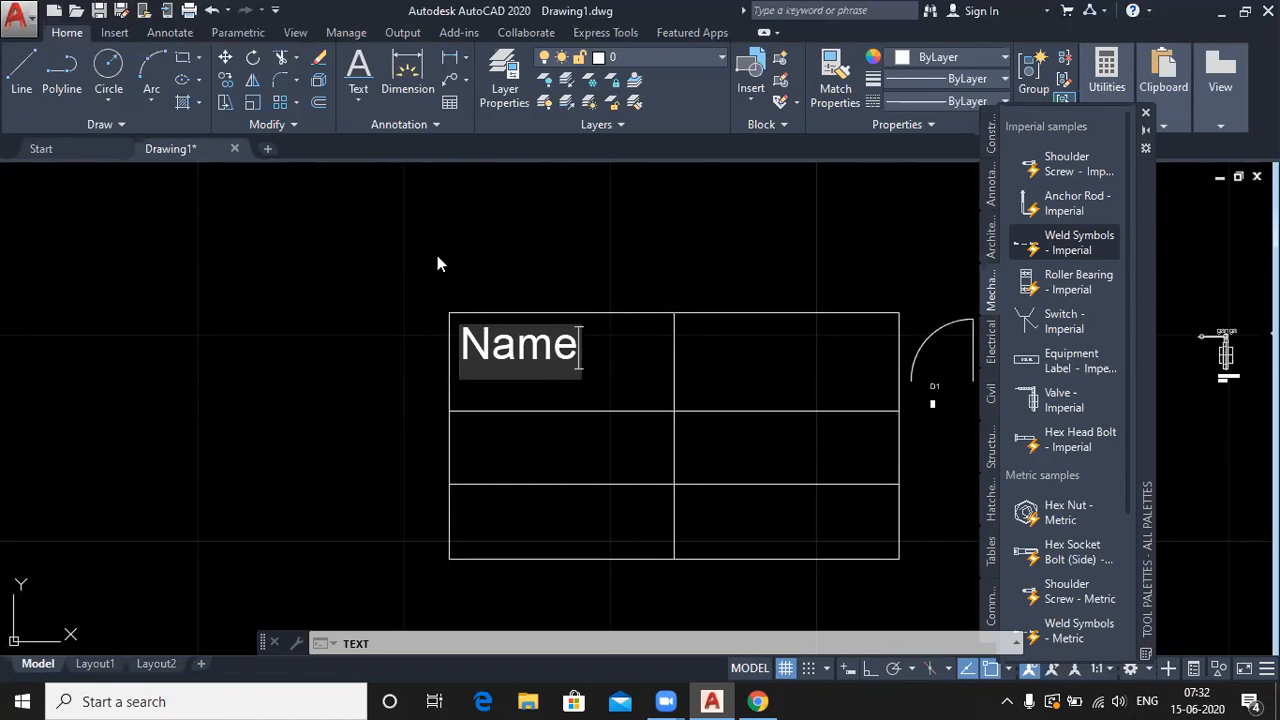
pyautogui.write(':')
pyautogui.press('Home')
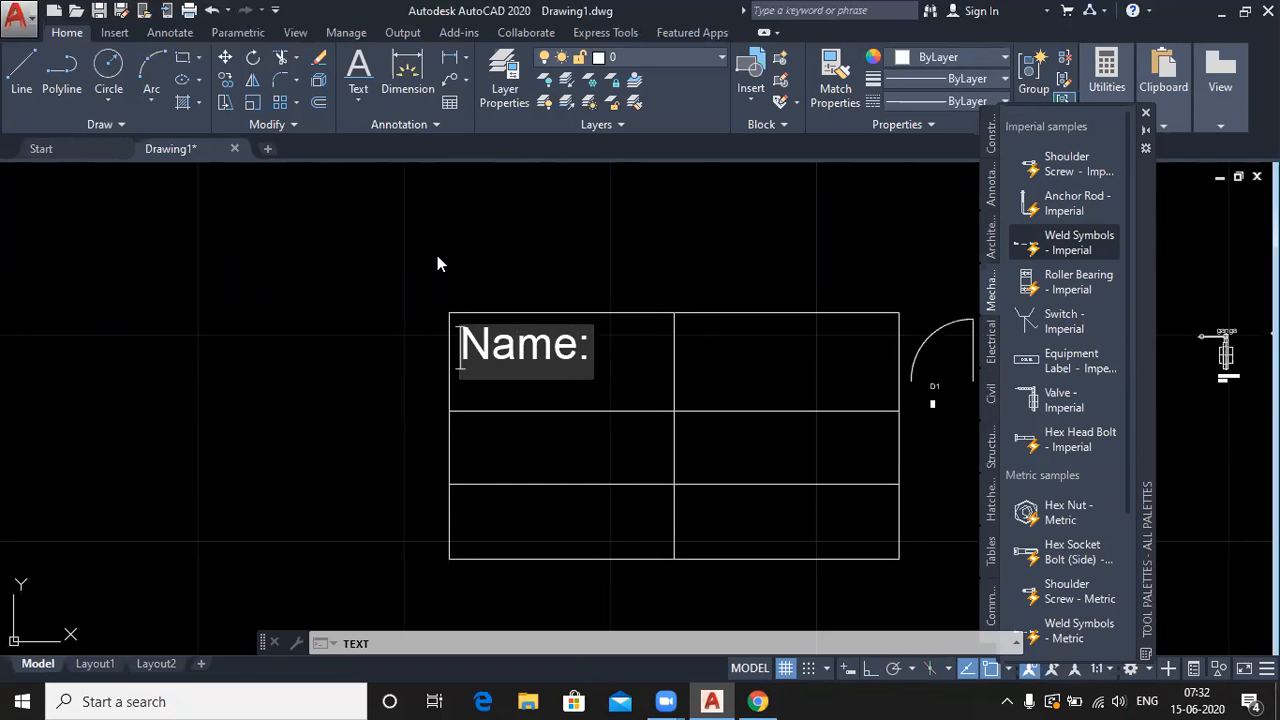
pyautogui.write('Project')
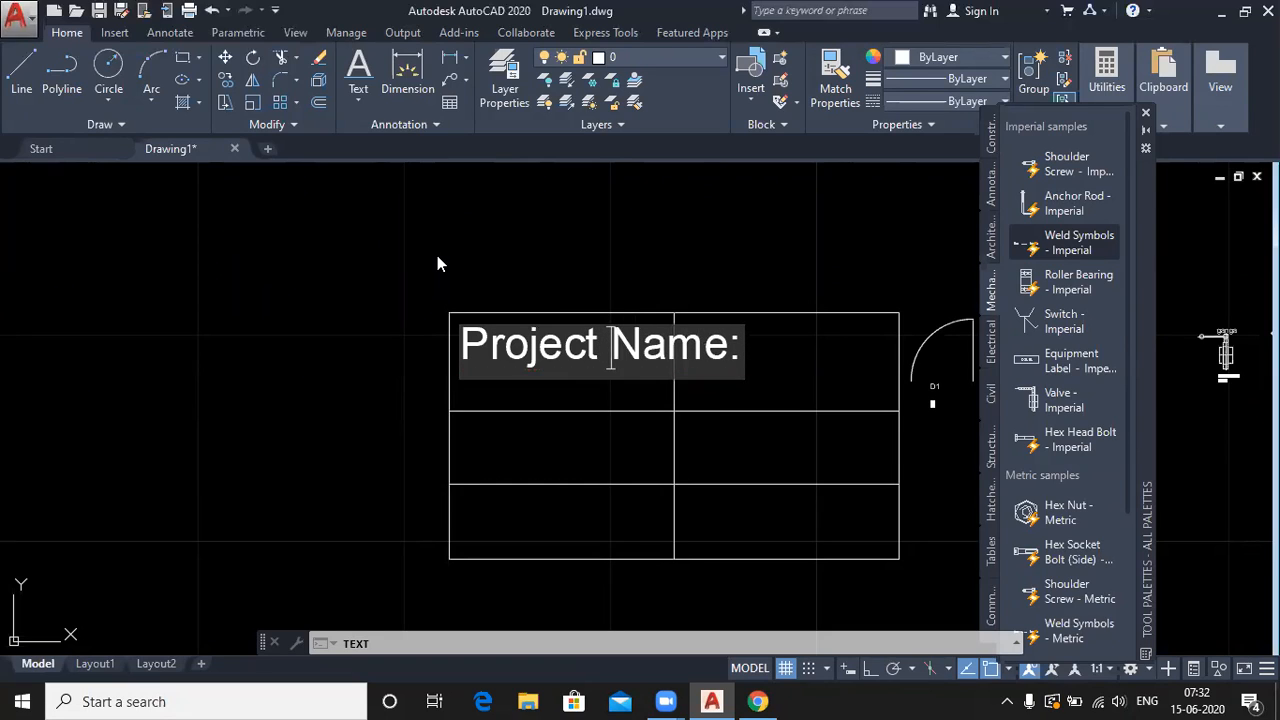
pyautogui.click(437, 263)
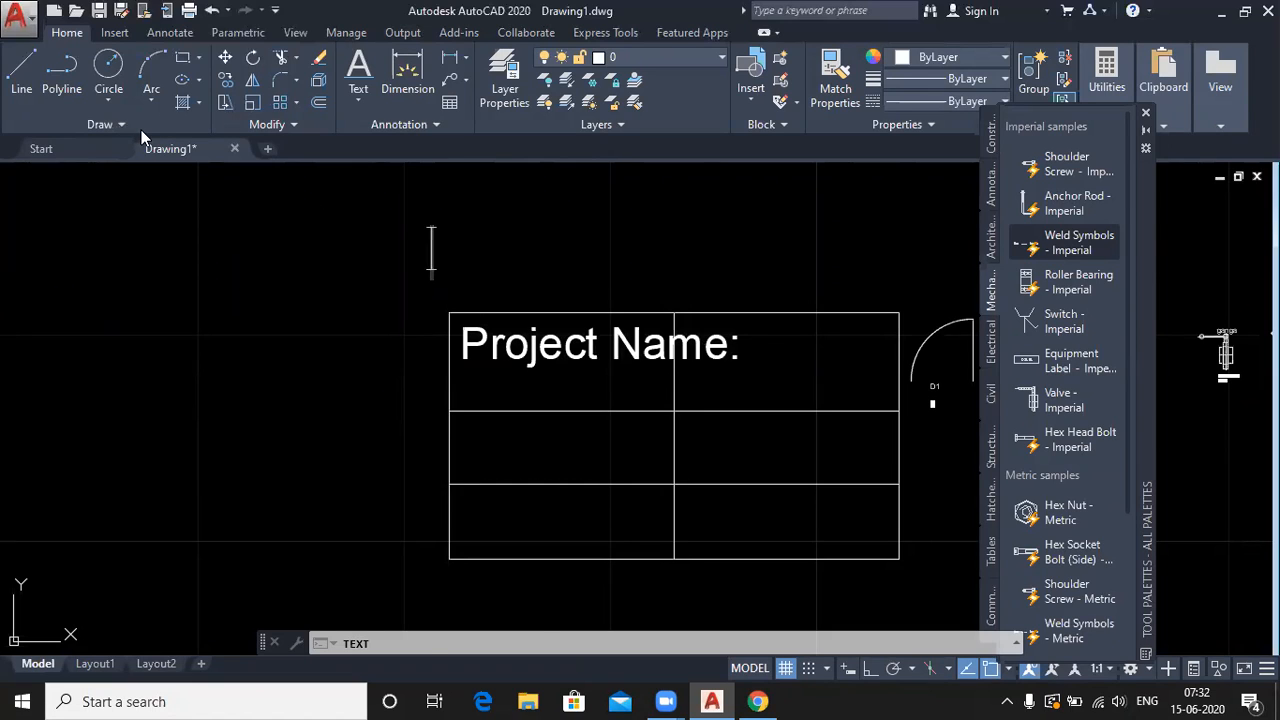
pyautogui.press('Escape')
# - Scale the 'Project Name:' label by 0.2 from the grid's top-left corner
pyautogui.click(250, 102)
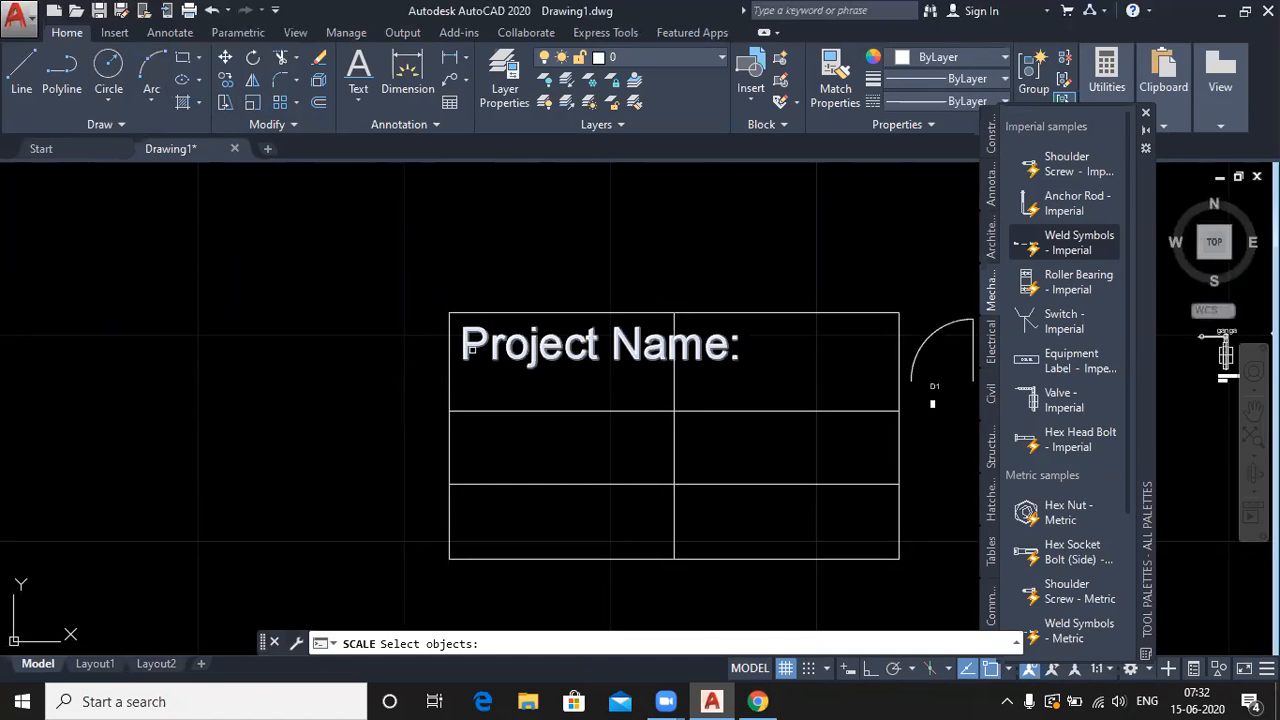
pyautogui.click(478, 339)
pyautogui.press('Return')
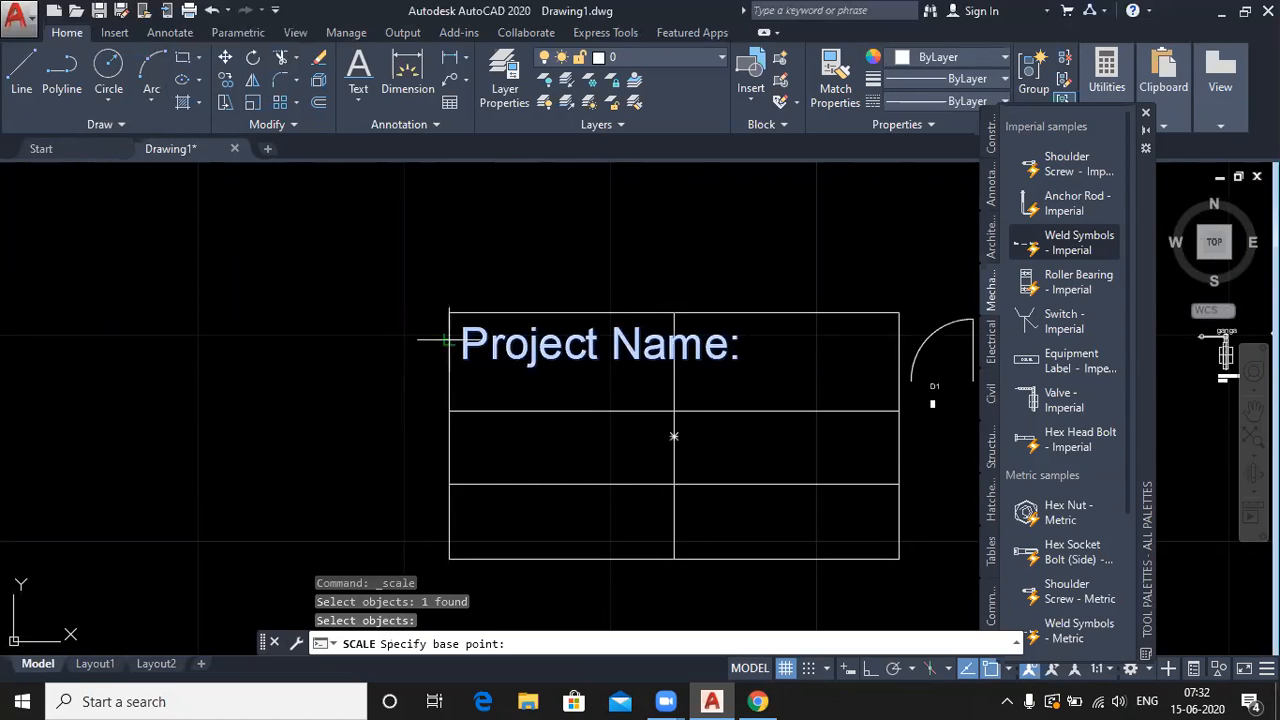
pyautogui.click(449, 313)
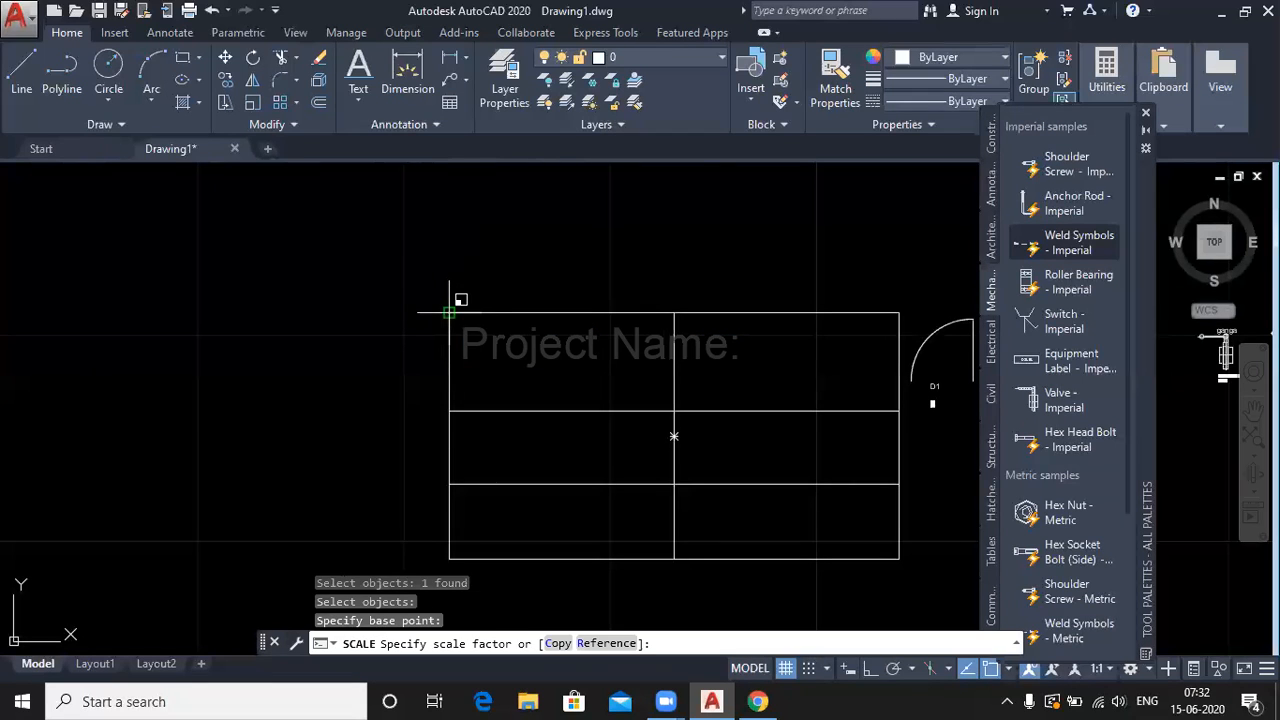
pyautogui.write('0.')
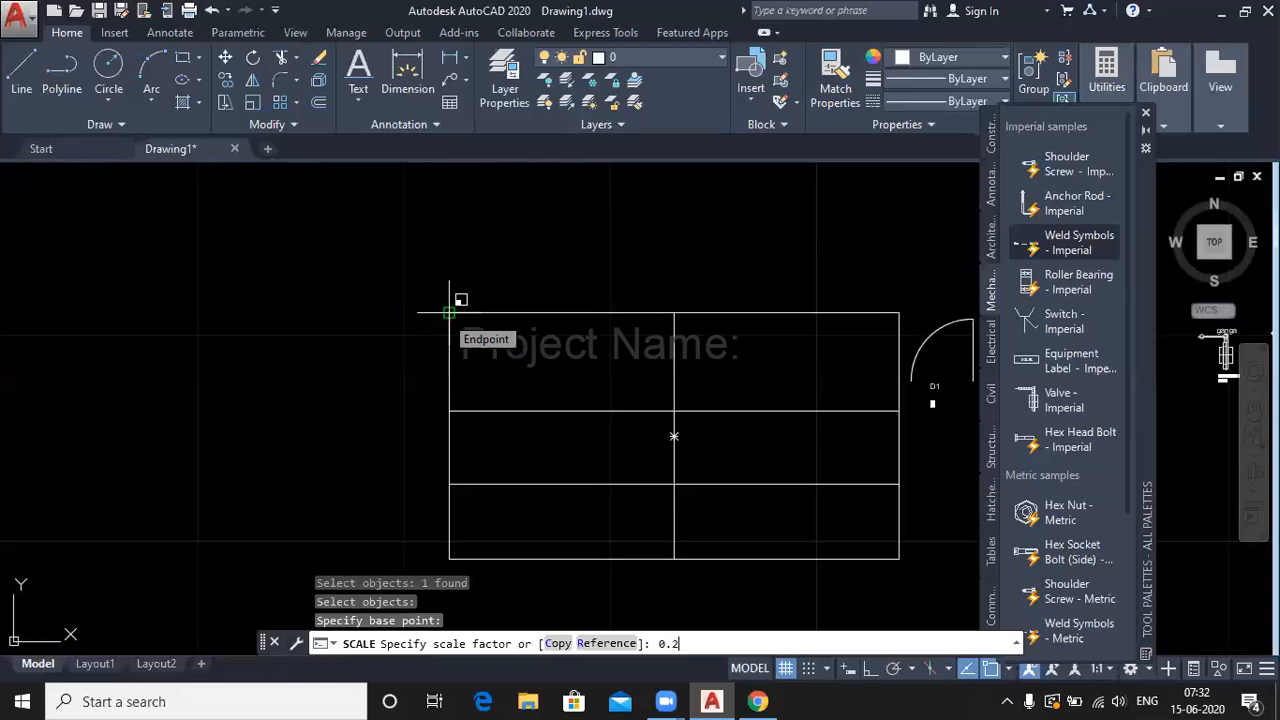
pyautogui.write('2')
pyautogui.press('Return')
# - Scale the label up by a factor of 2 so it fits the cell
pyautogui.scroll(4, 482, 320)
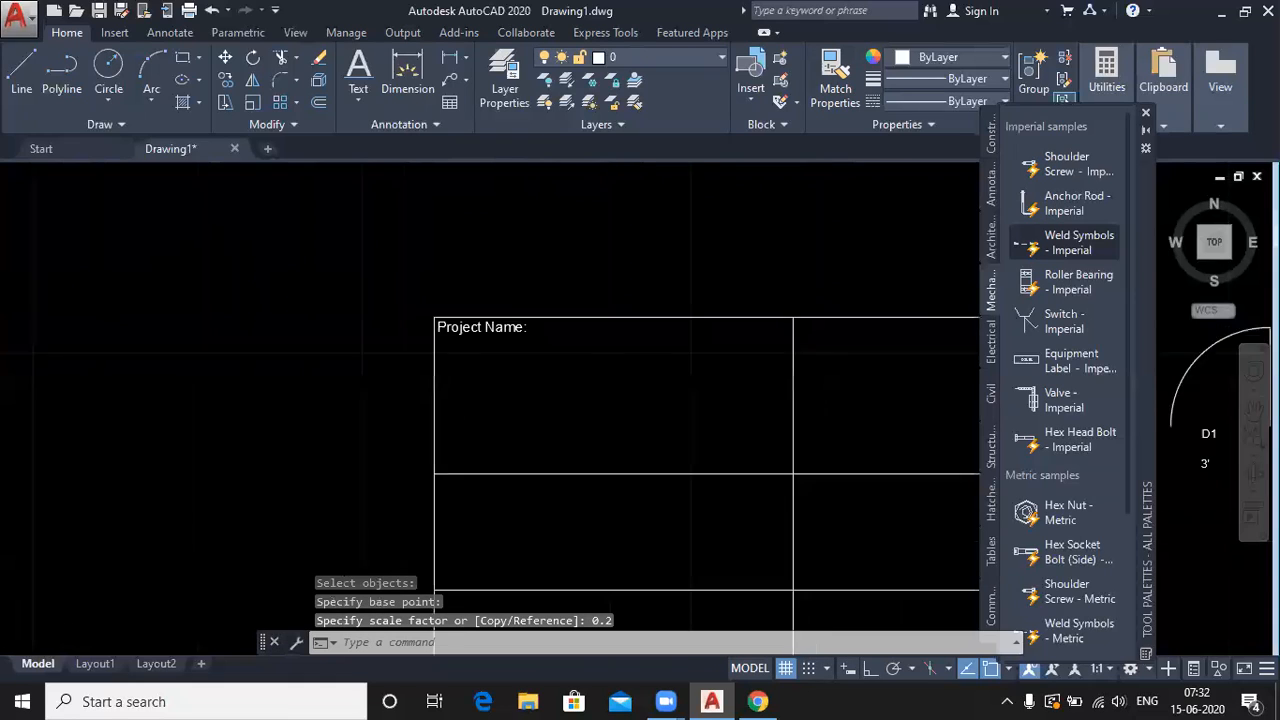
pyautogui.click(480, 340)
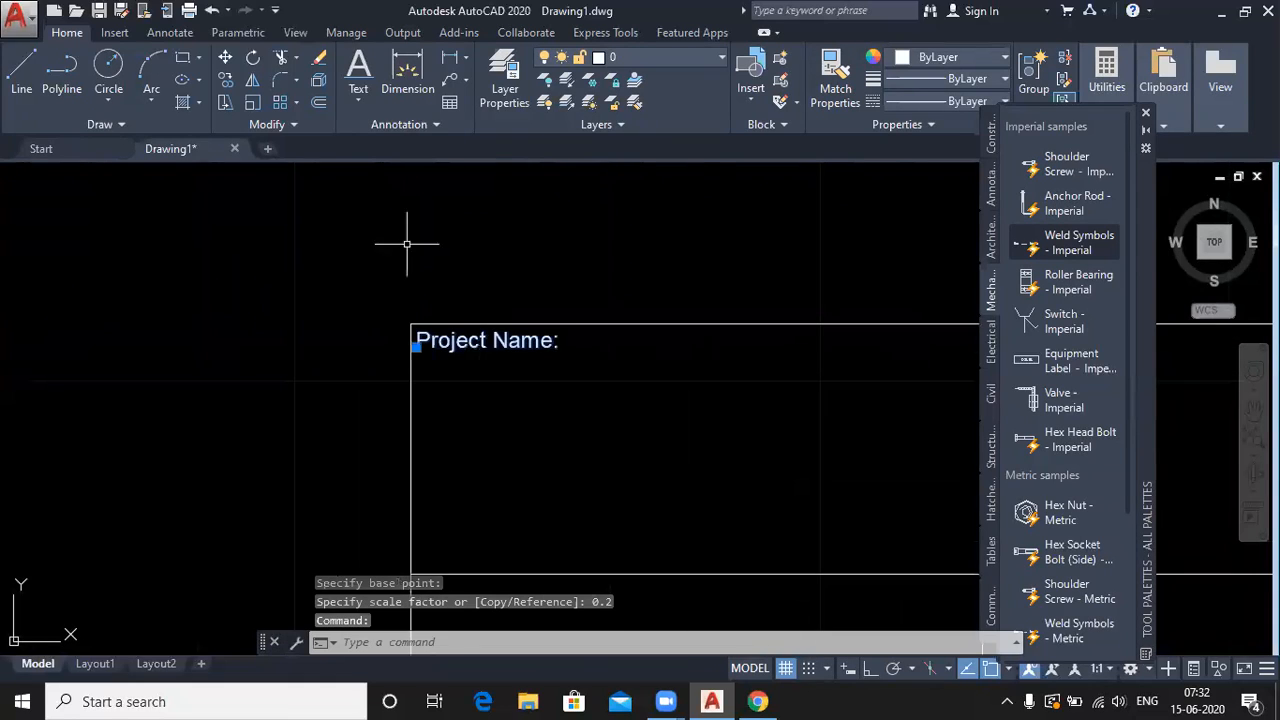
pyautogui.click(253, 102)
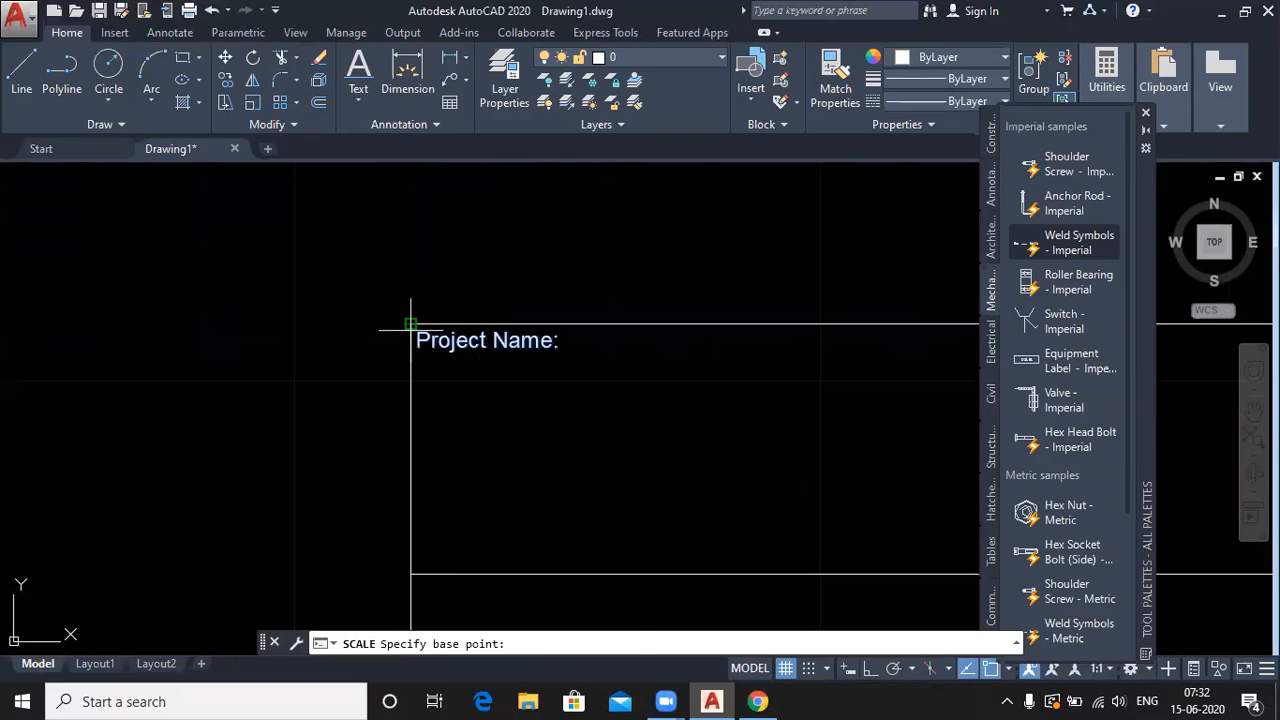
pyautogui.click(410, 324)
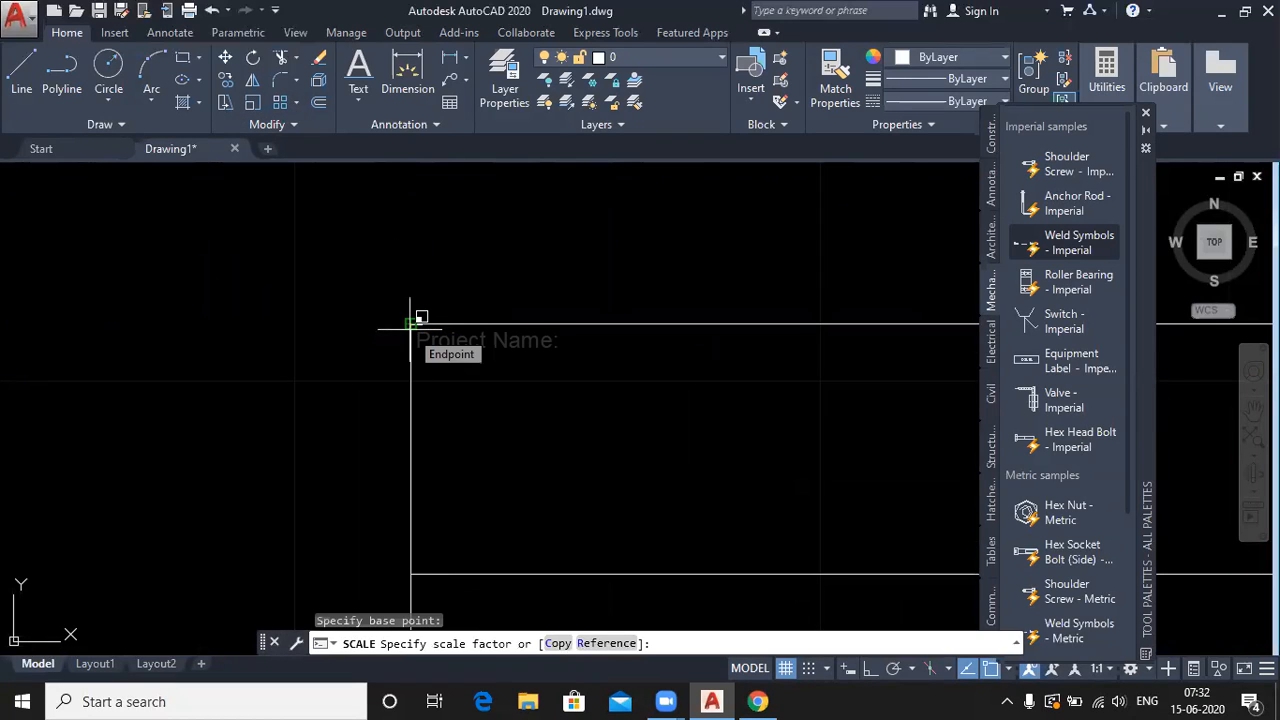
pyautogui.write('2')
pyautogui.press('Return')
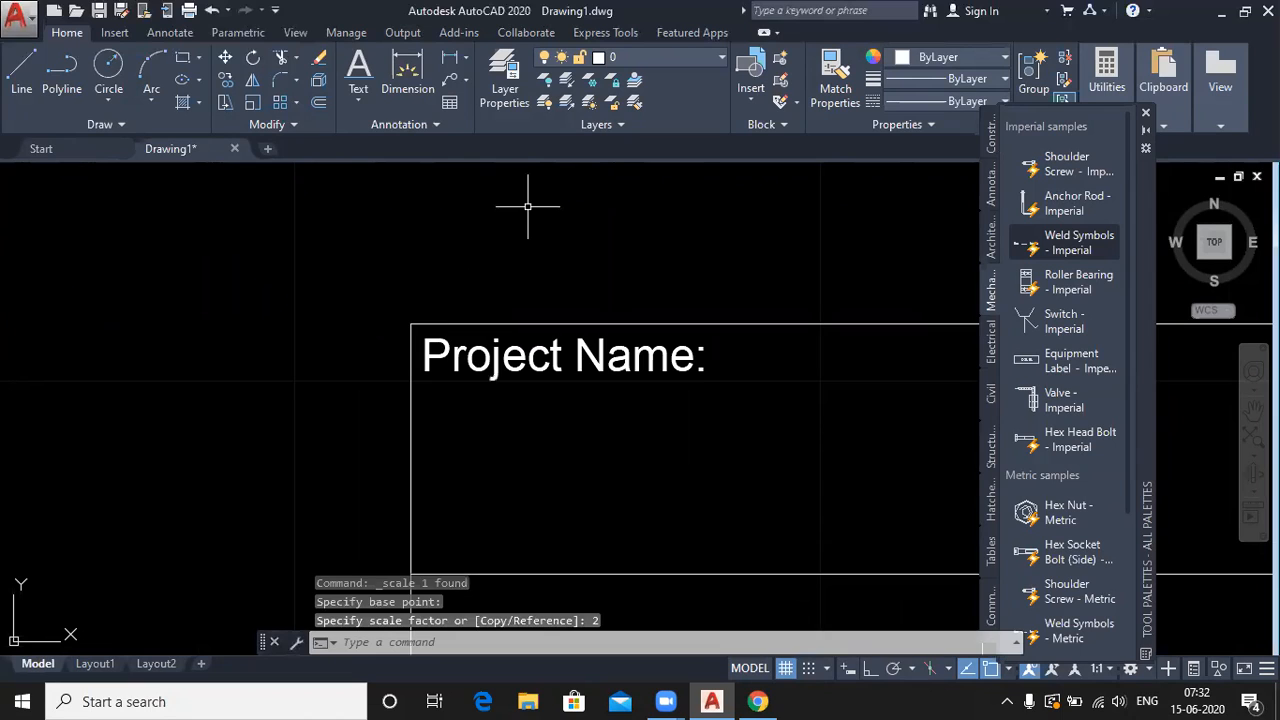
pyautogui.scroll(-4, 300, 303)
pyautogui.click(411, 330)
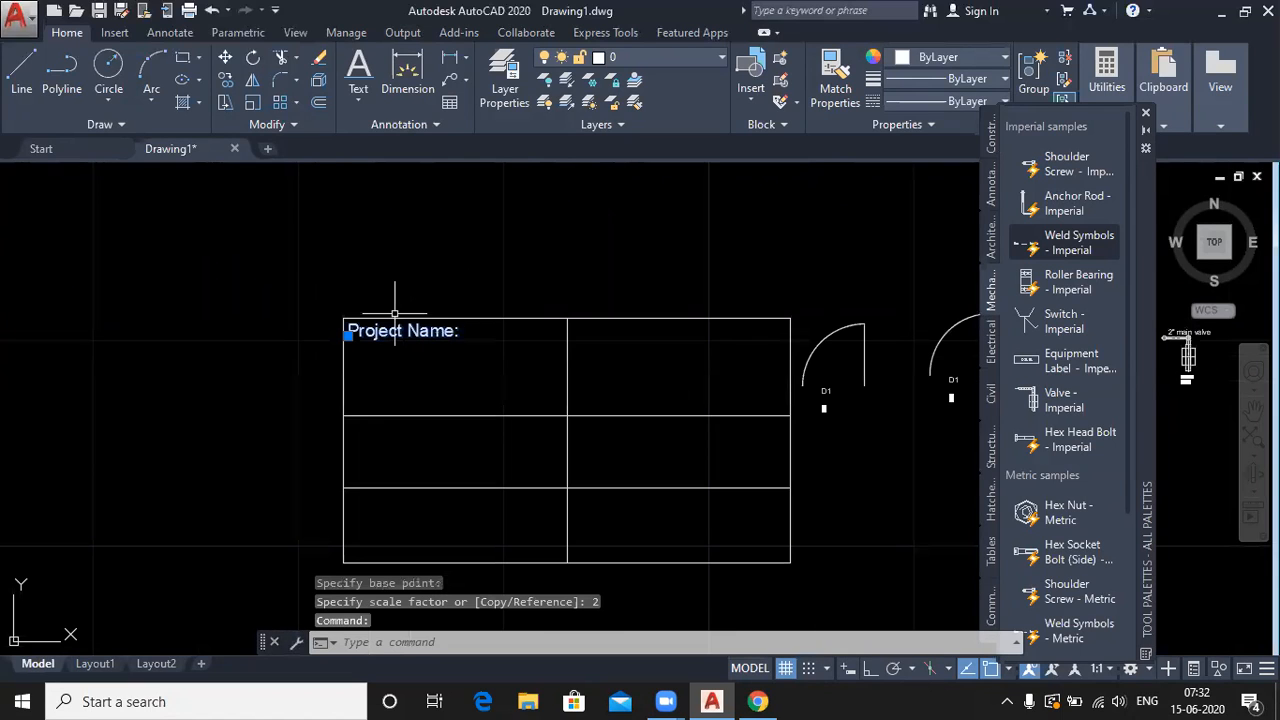
# - Copy the Project Name: label from its corner into the five other grid cells
pyautogui.click(228, 79)
pyautogui.click(343, 318)
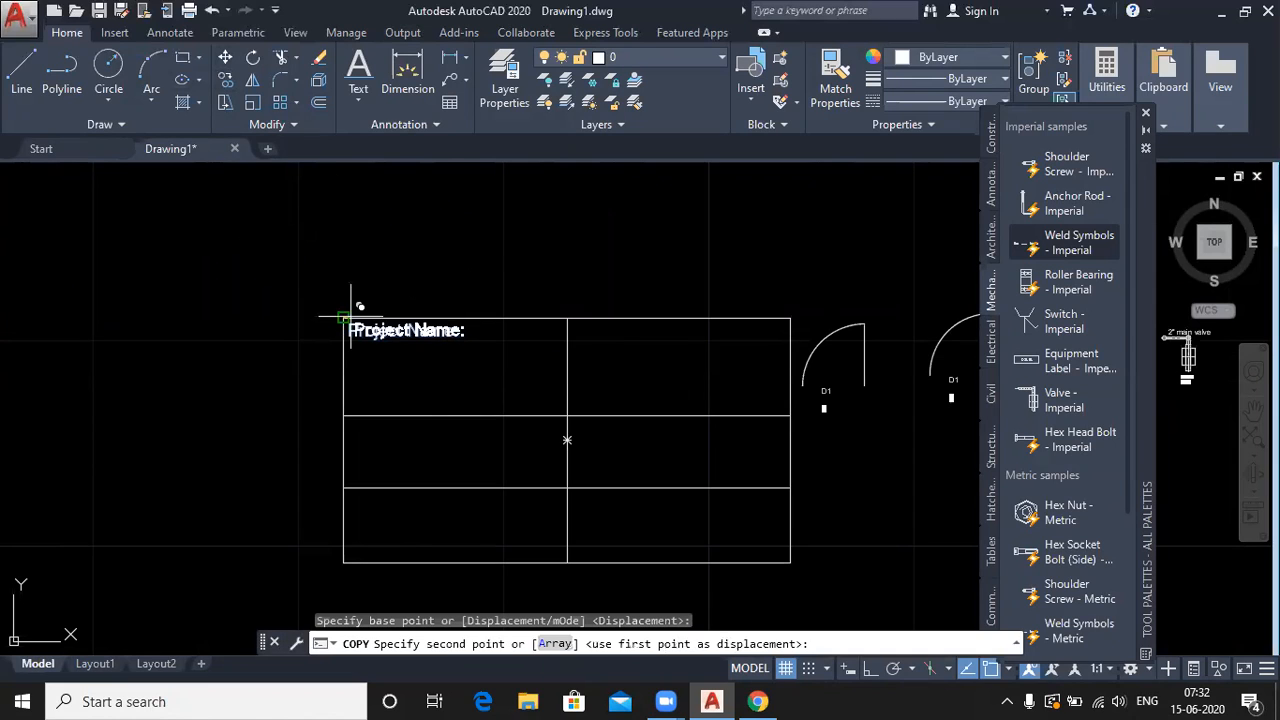
pyautogui.click(567, 318)
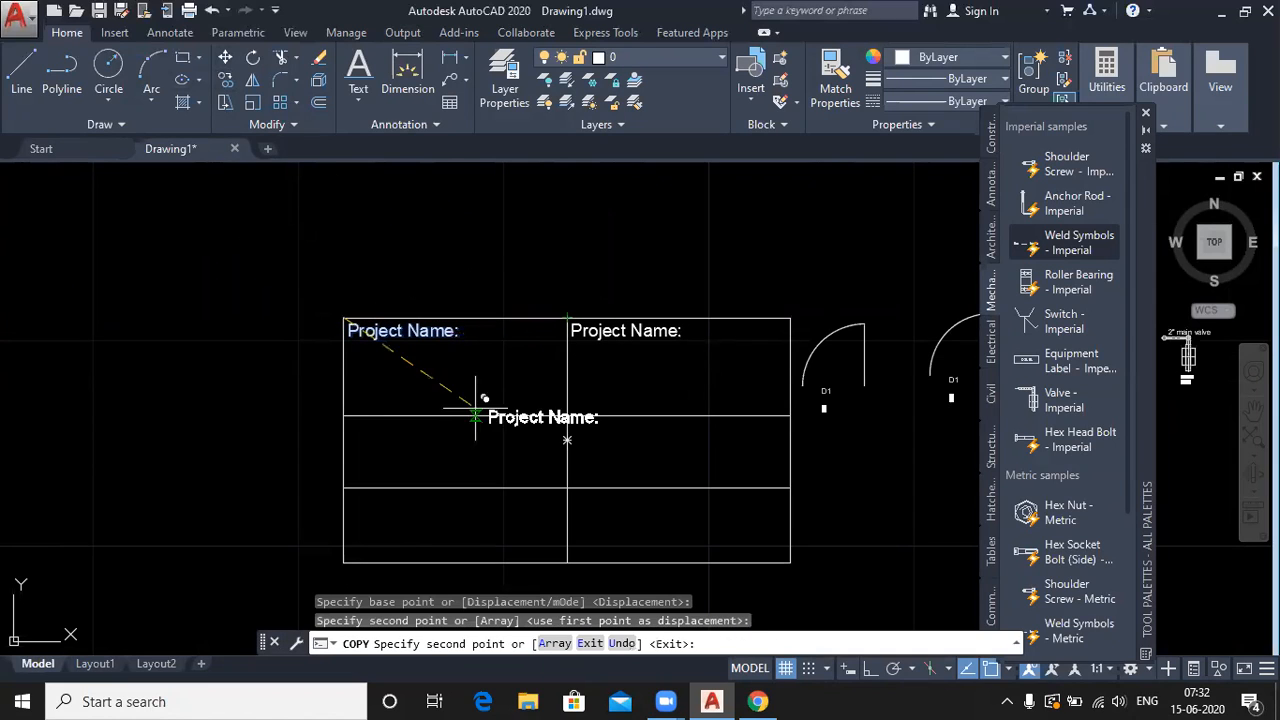
pyautogui.click(343, 415)
pyautogui.click(567, 414)
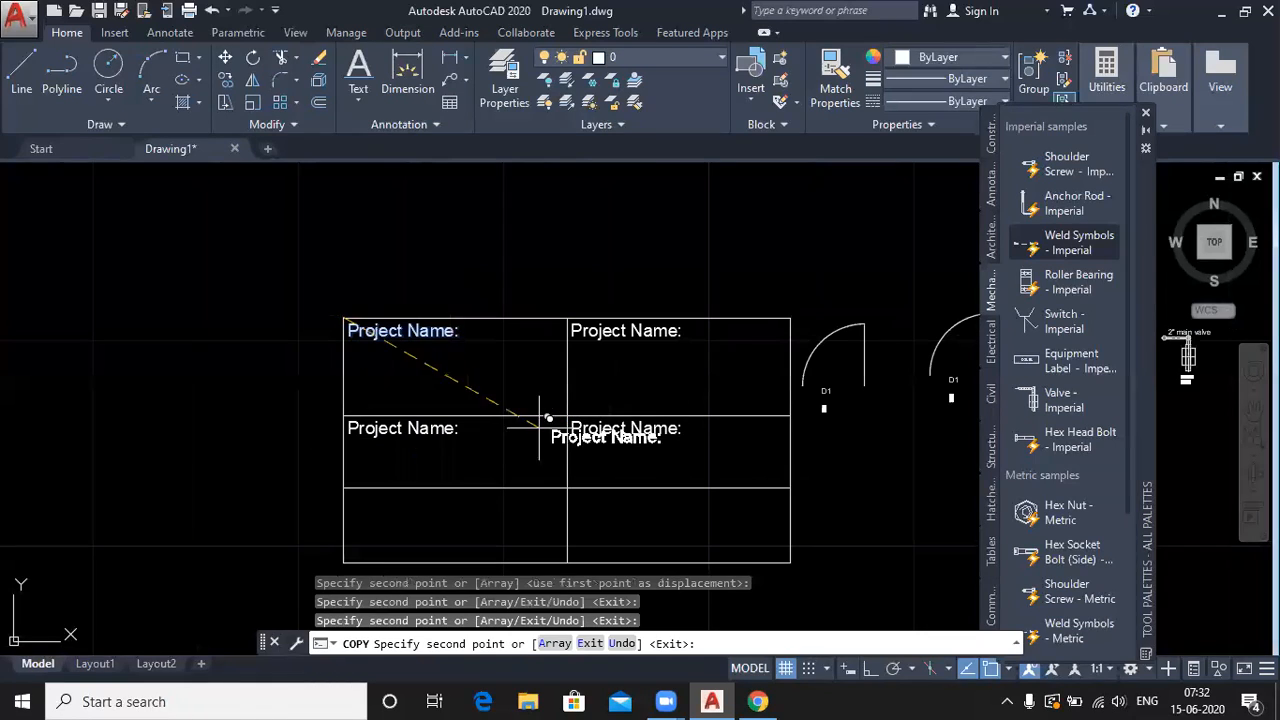
pyautogui.click(344, 488)
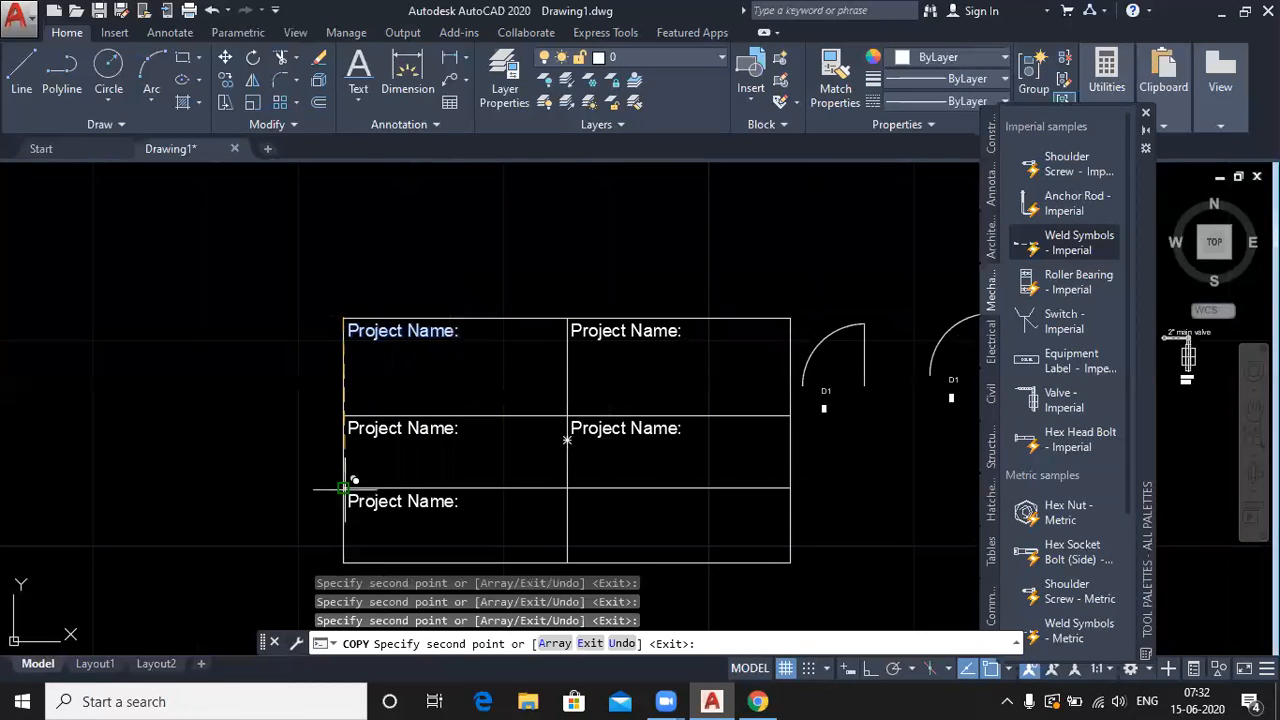
pyautogui.click(567, 488)
pyautogui.rightClick(521, 243)
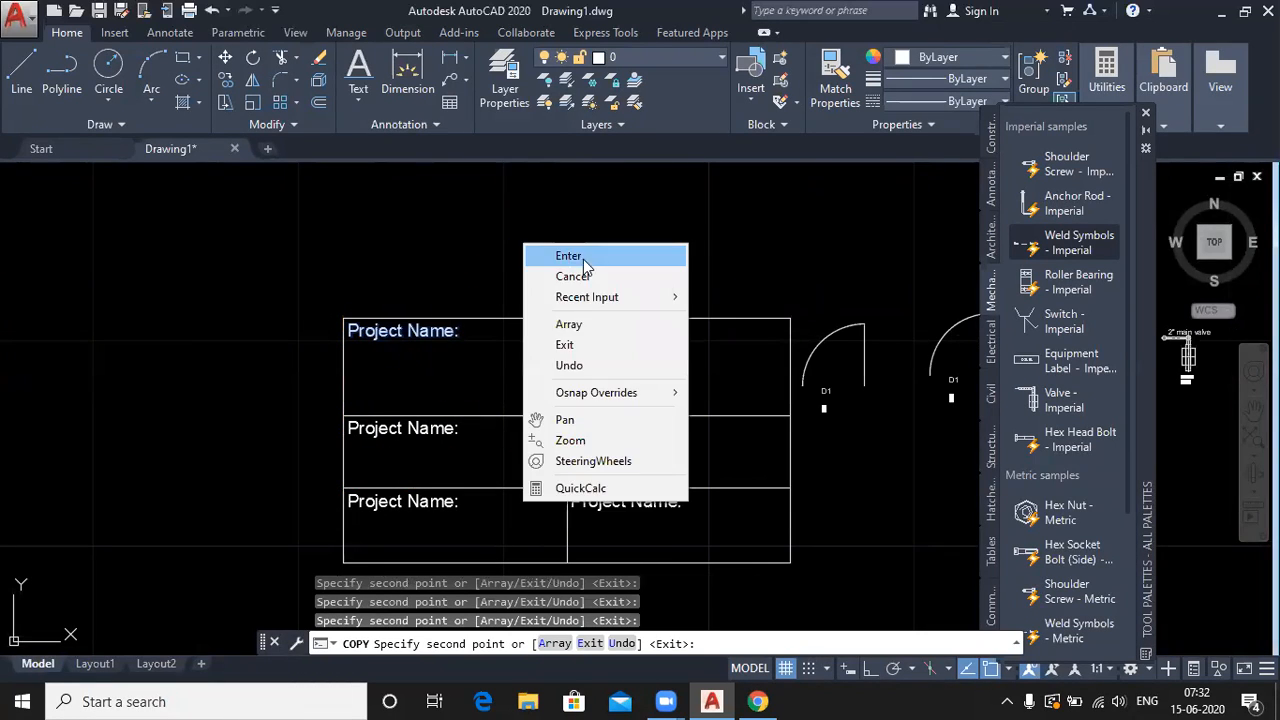
pyautogui.click(546, 256)
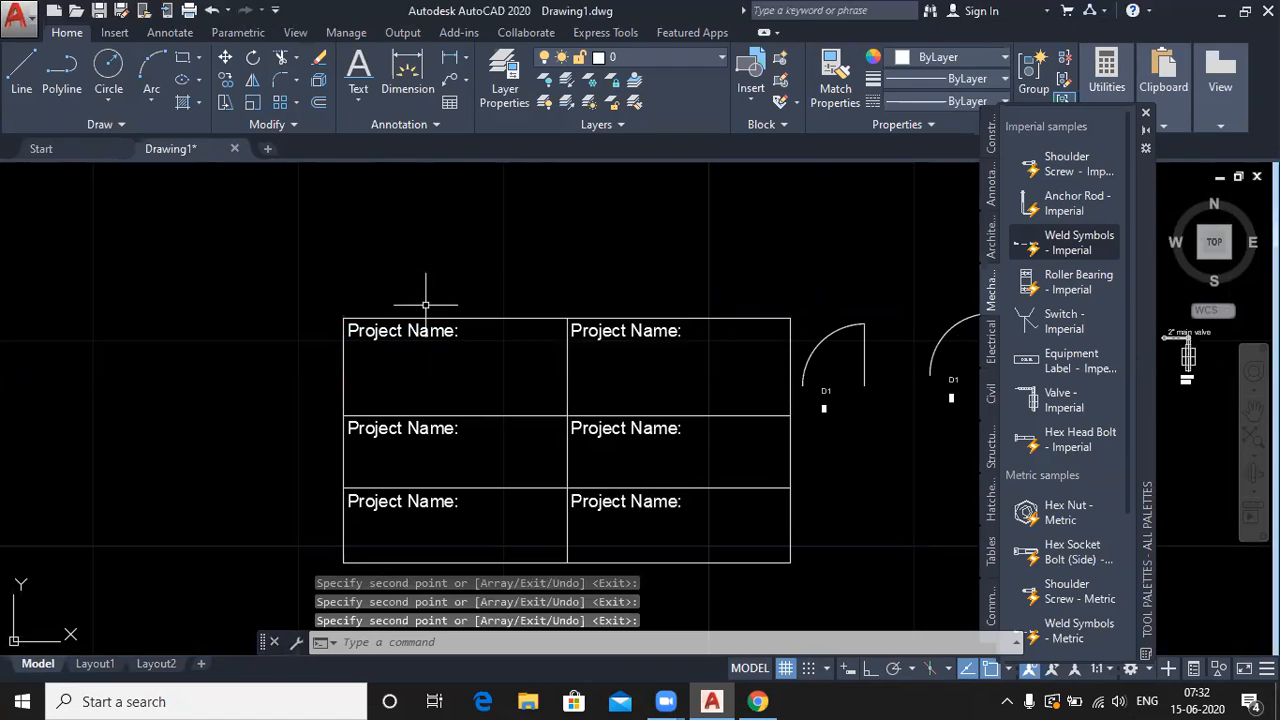
pyautogui.click(665, 316)
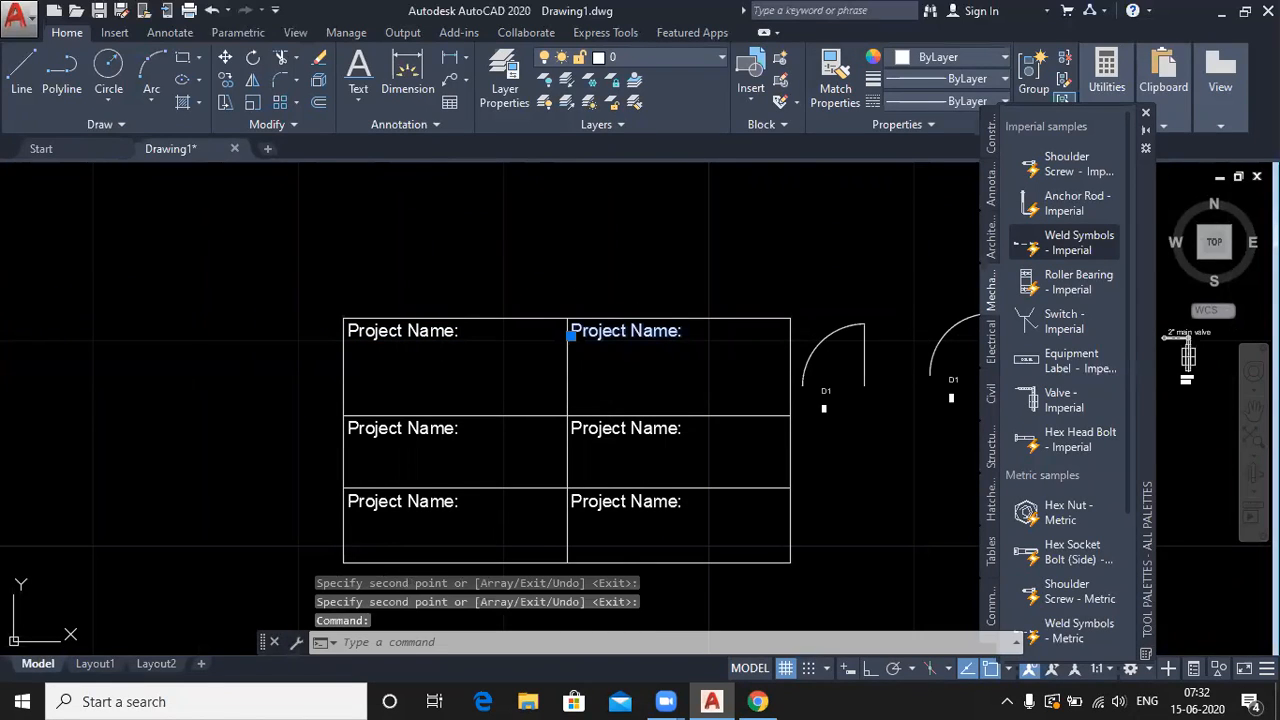
# - Change the top-right cell's label to 'Date:'
pyautogui.doubleClick(677, 343)
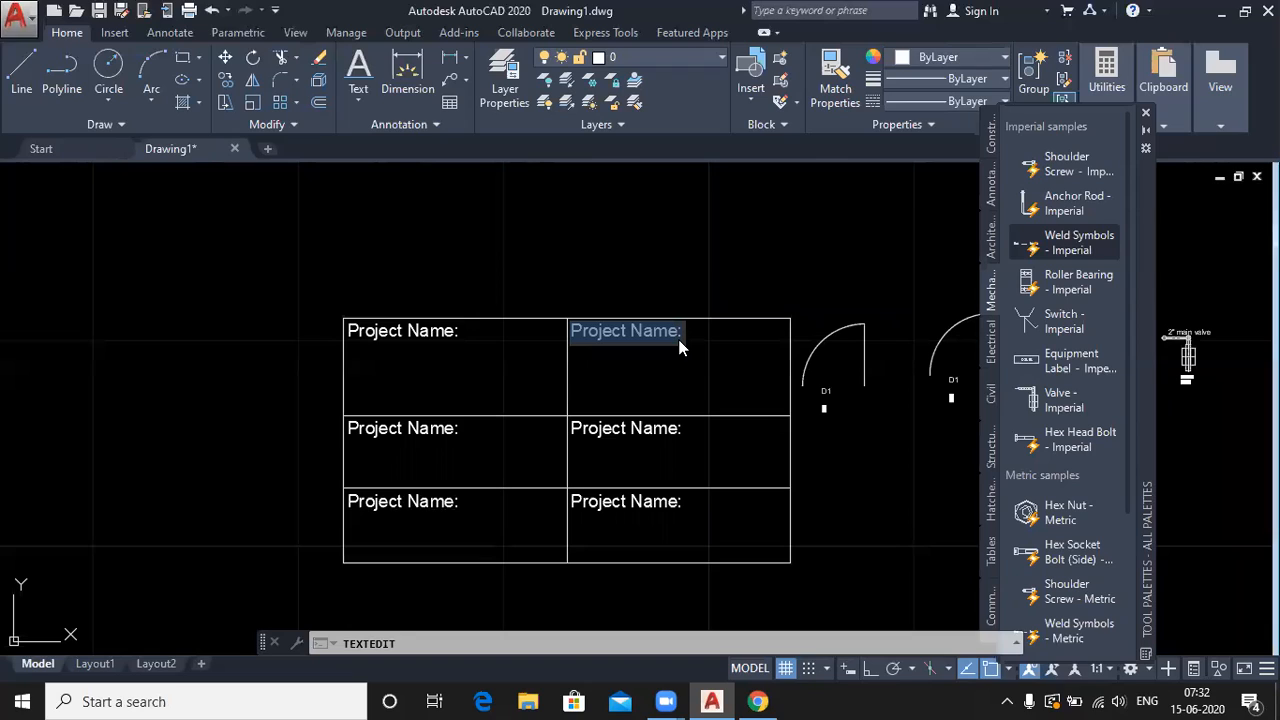
pyautogui.write('Da')
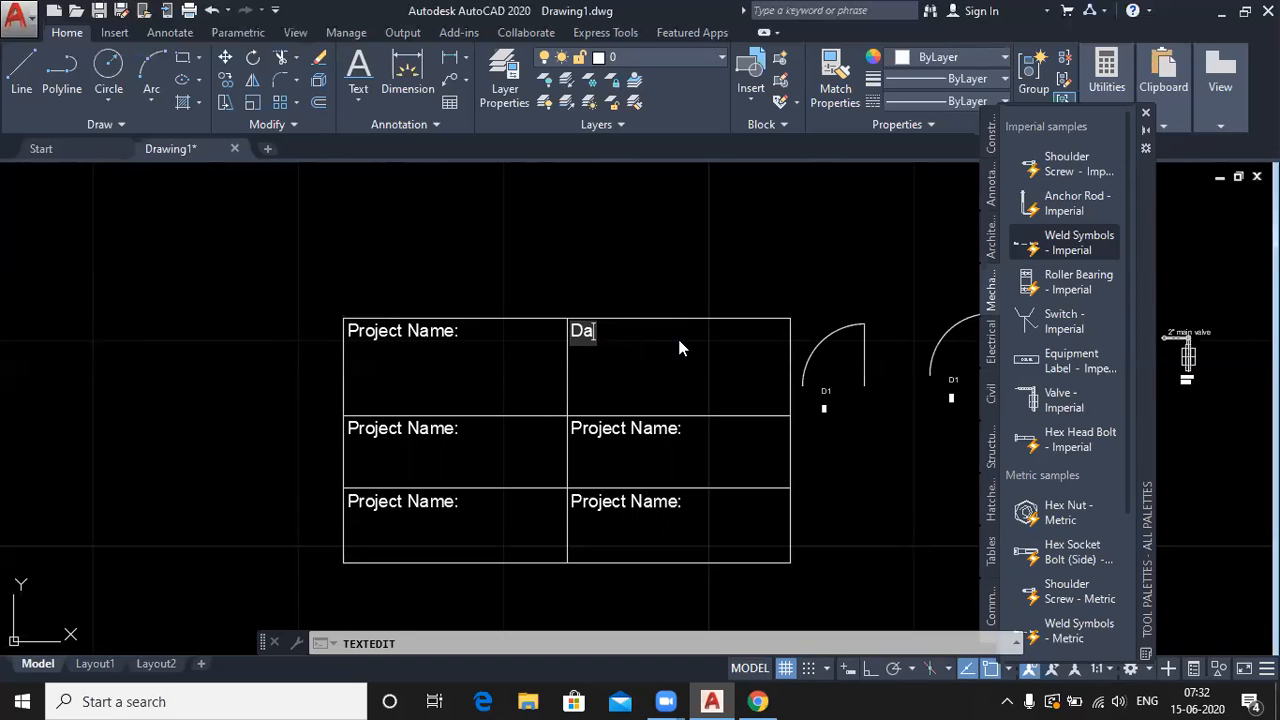
pyautogui.write('te:')
pyautogui.click(679, 347)
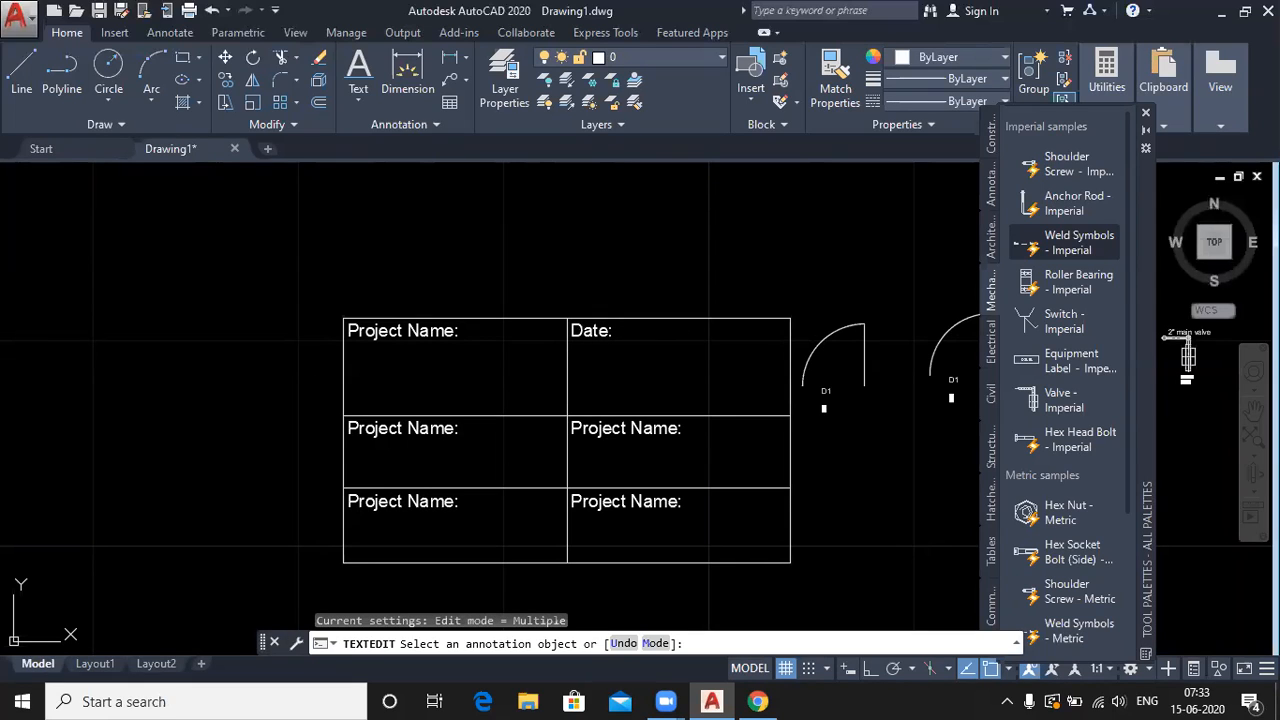
# - Rewrite the middle-left label as 'Company Name:', correcting the misspelling
pyautogui.click(430, 430)
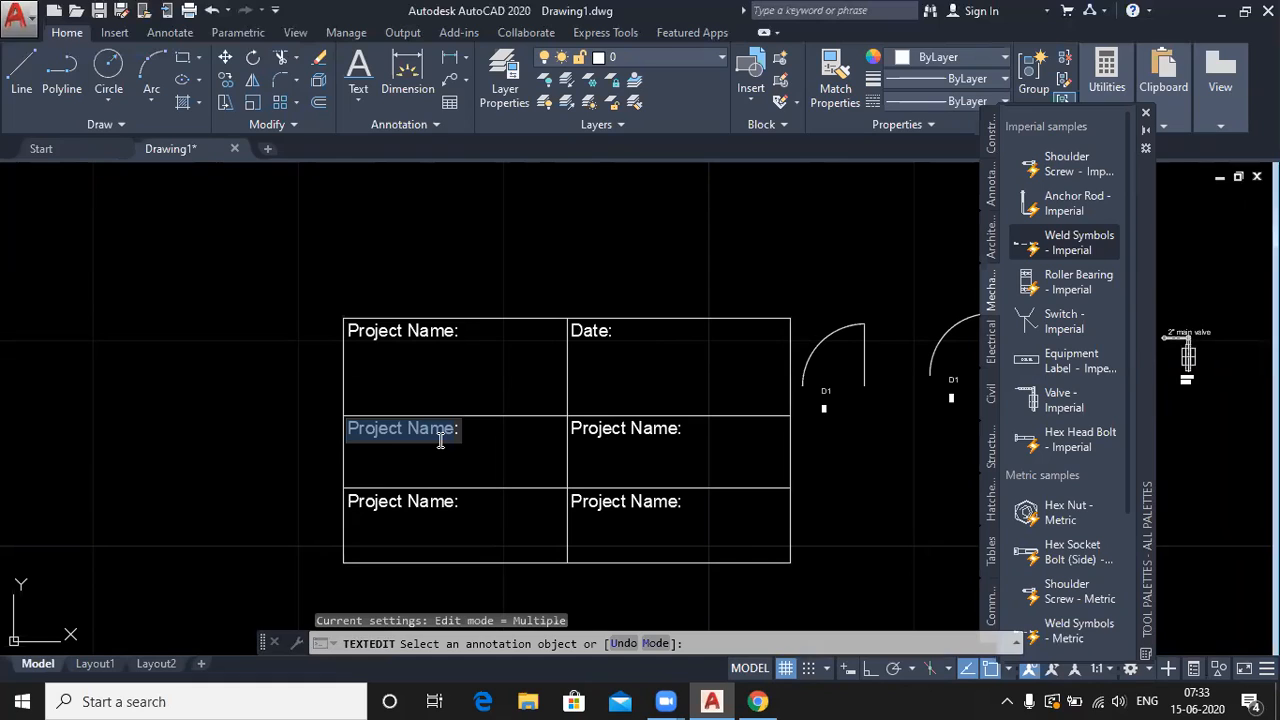
pyautogui.click(455, 428)
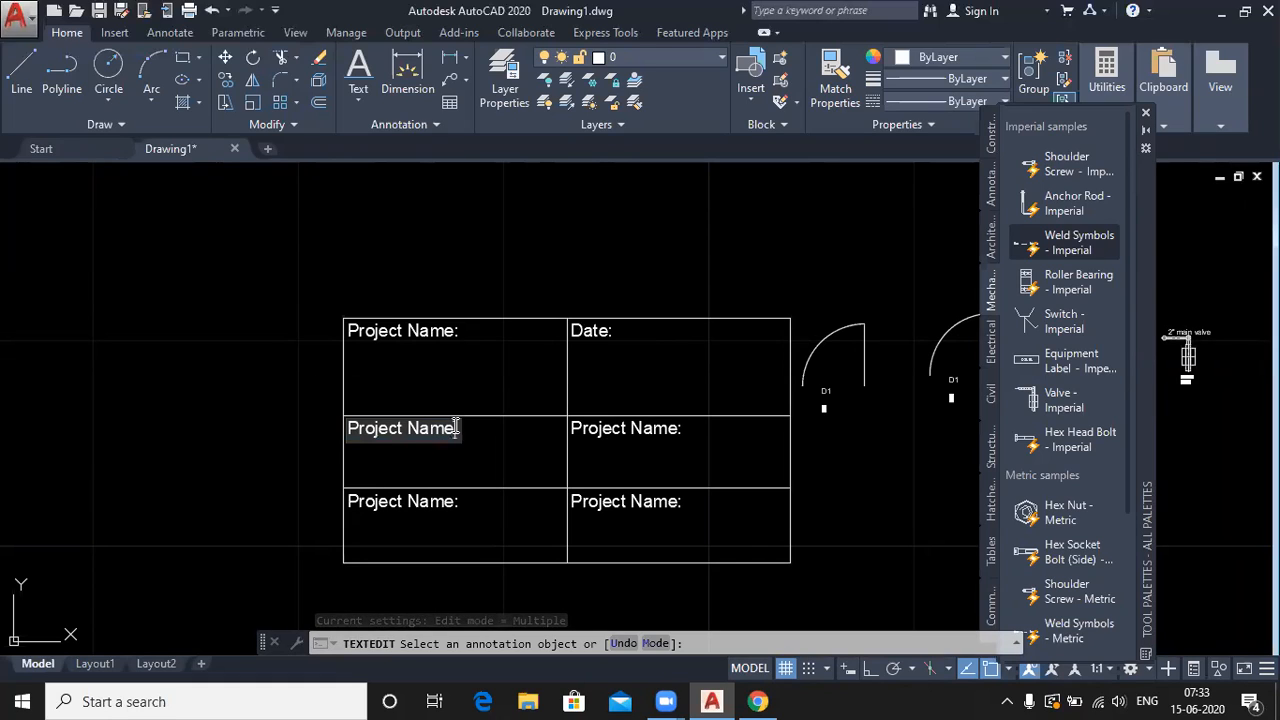
pyautogui.press('BackSpace')
pyautogui.press('BackSpace')
pyautogui.press('BackSpace')
pyautogui.press('BackSpace')
pyautogui.press('BackSpace')
pyautogui.press('BackSpace')
pyautogui.press('BackSpace')
pyautogui.press('BackSpace')
pyautogui.press('BackSpace')
pyautogui.press('BackSpace')
pyautogui.press('BackSpace')
pyautogui.press('BackSpace')
pyautogui.write('Company Nmae:')
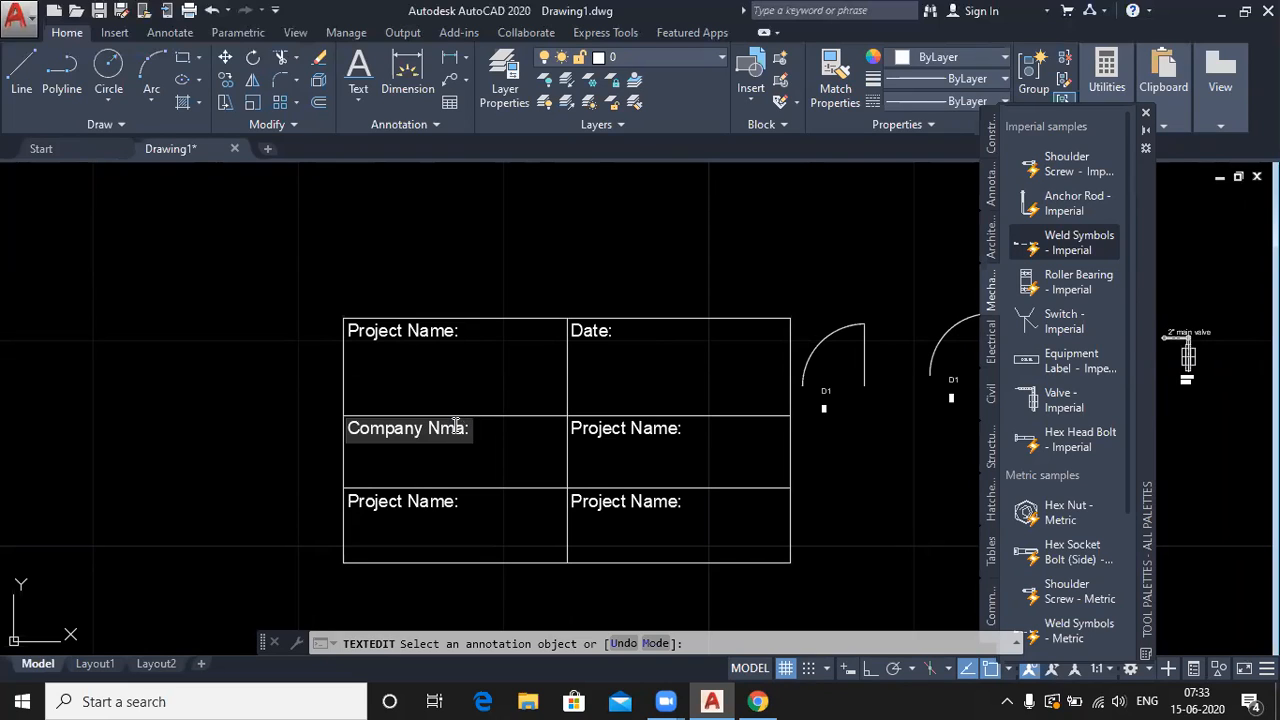
pyautogui.press('BackSpace')
pyautogui.press('BackSpace')
pyautogui.press('BackSpace')
pyautogui.write('ame')
pyautogui.press('Return')
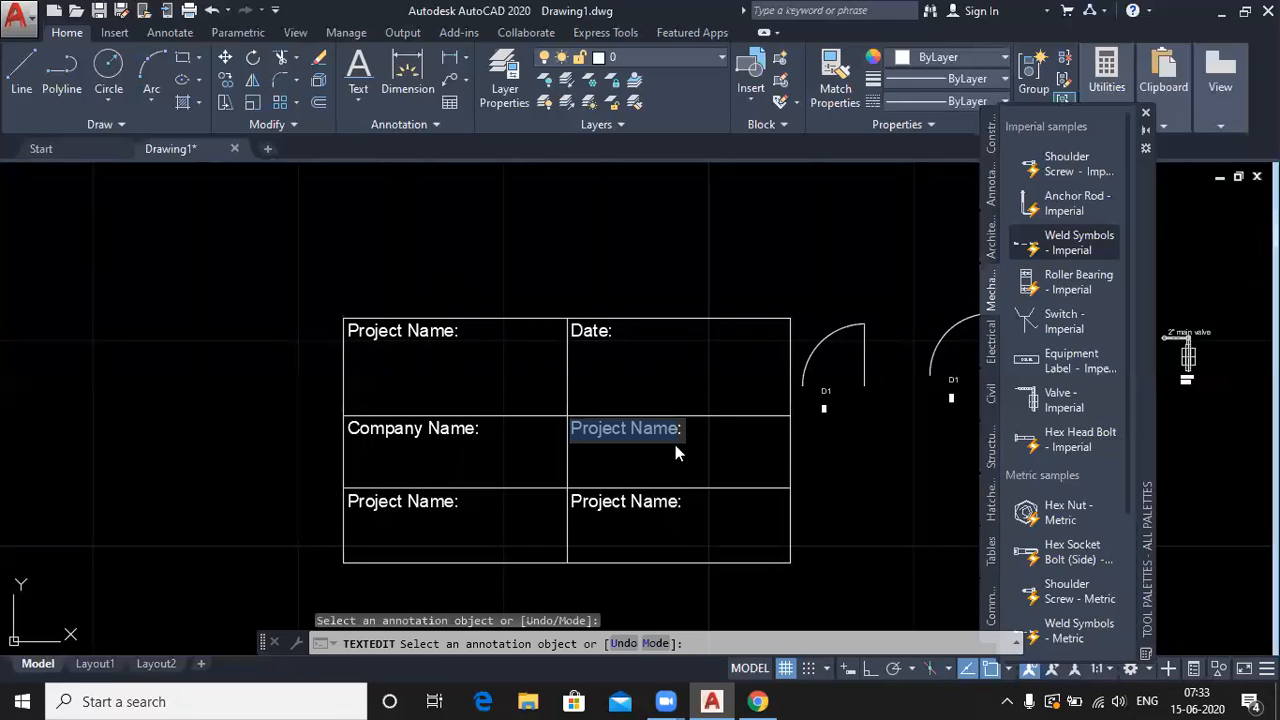
# - Change the middle-right label to 'Part No:'
pyautogui.click(674, 438)
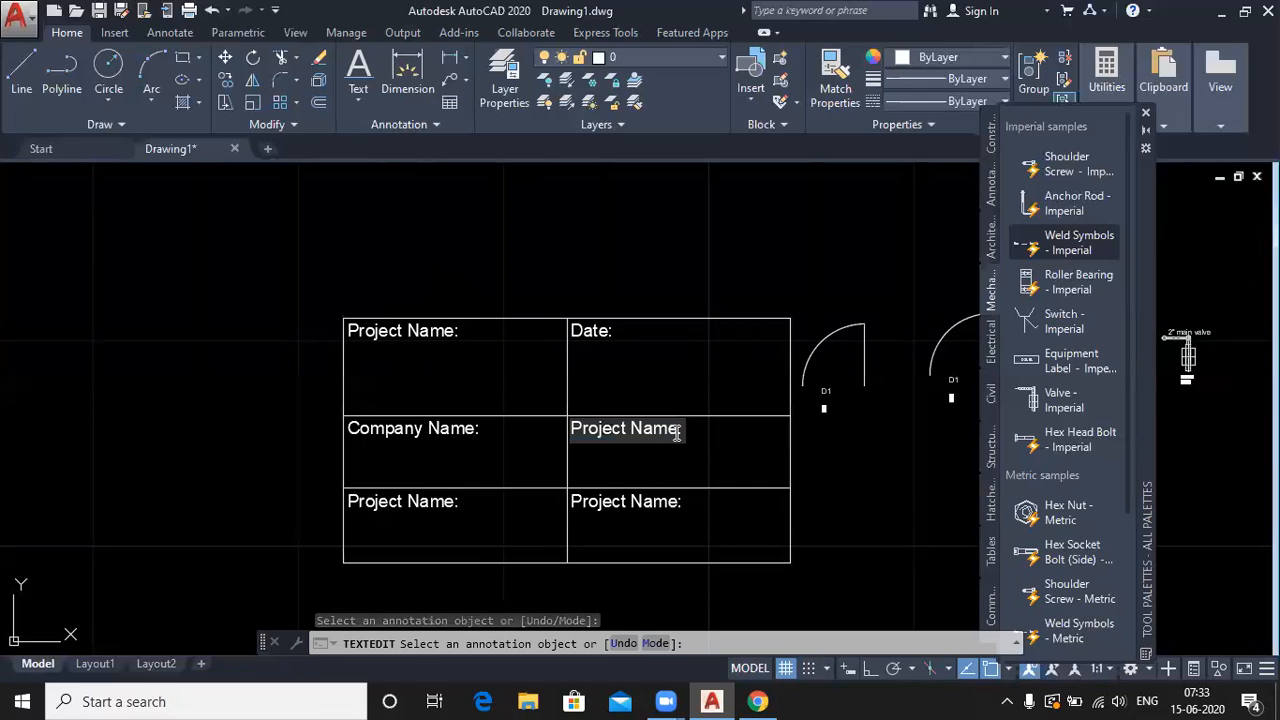
pyautogui.press('BackSpace')
pyautogui.press('BackSpace')
pyautogui.press('BackSpace')
pyautogui.press('BackSpace')
pyautogui.press('BackSpace')
pyautogui.press('BackSpace')
pyautogui.press('BackSpace')
pyautogui.press('BackSpace')
pyautogui.press('BackSpace')
pyautogui.press('BackSpace')
pyautogui.press('BackSpace')
pyautogui.press('BackSpace')
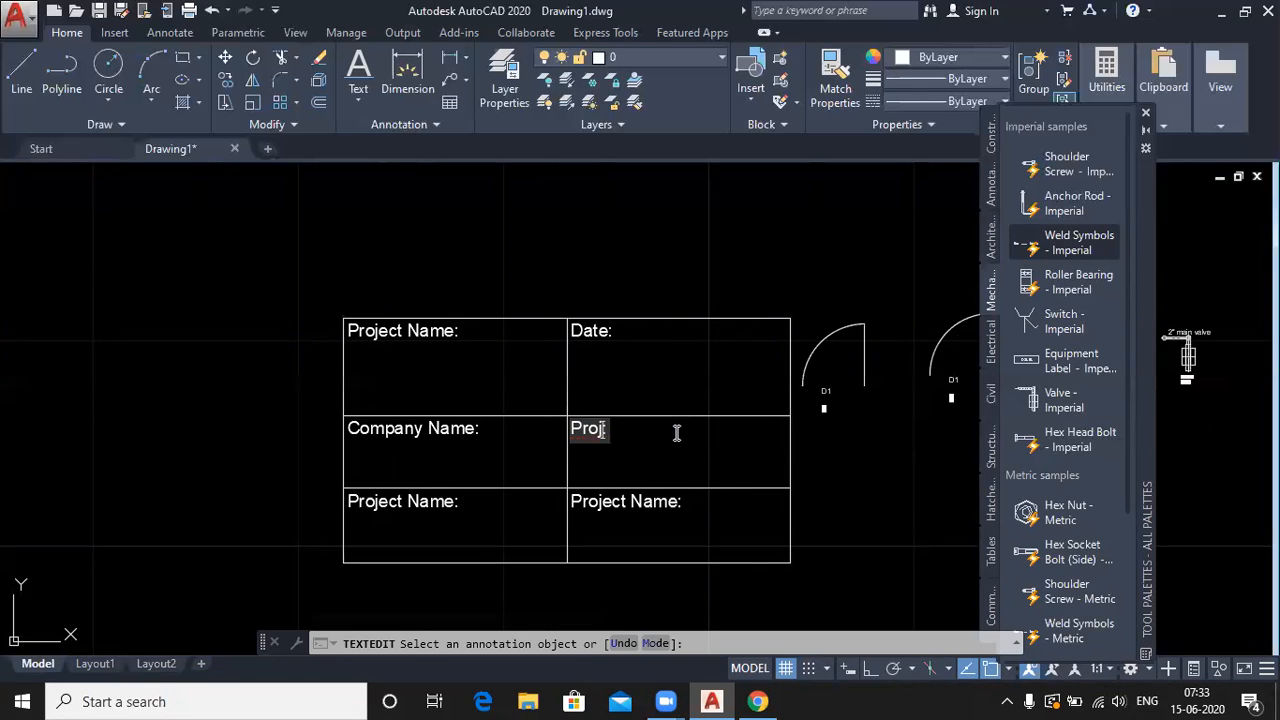
pyautogui.write('art No:')
pyautogui.press('Return')
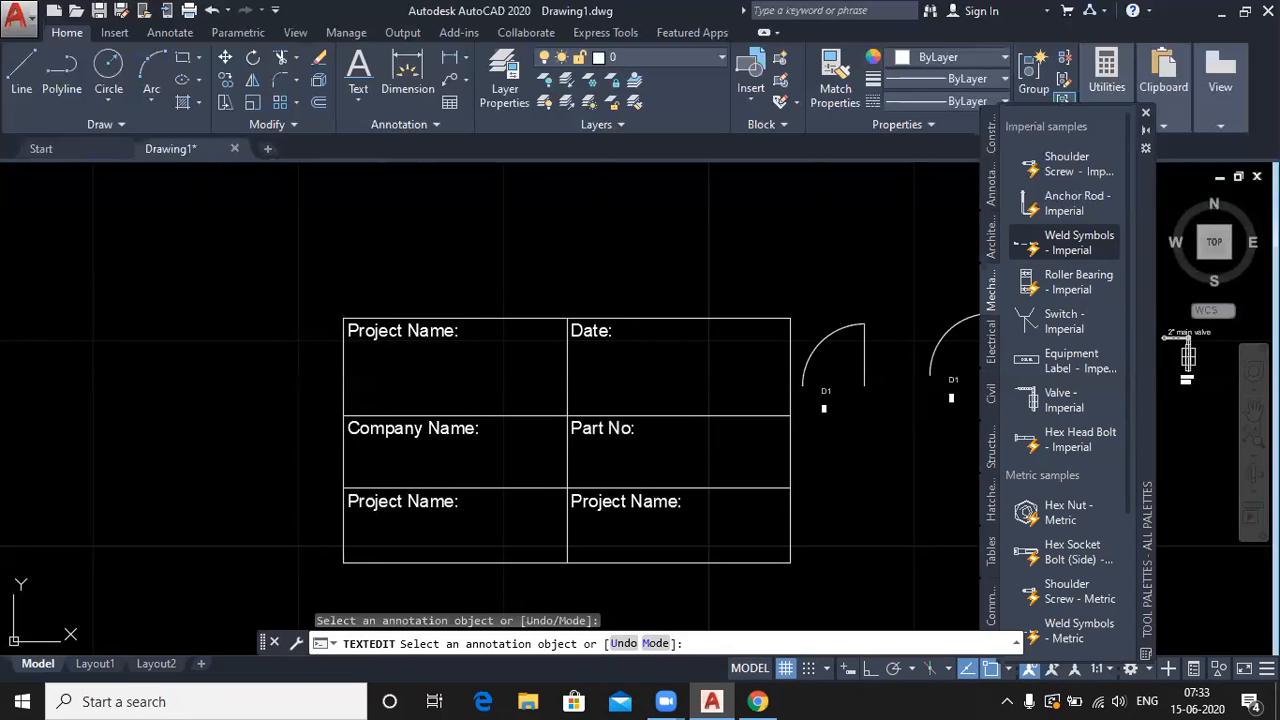
# - Change the lower-left label to 'Designer Name:'
pyautogui.doubleClick(403, 503)
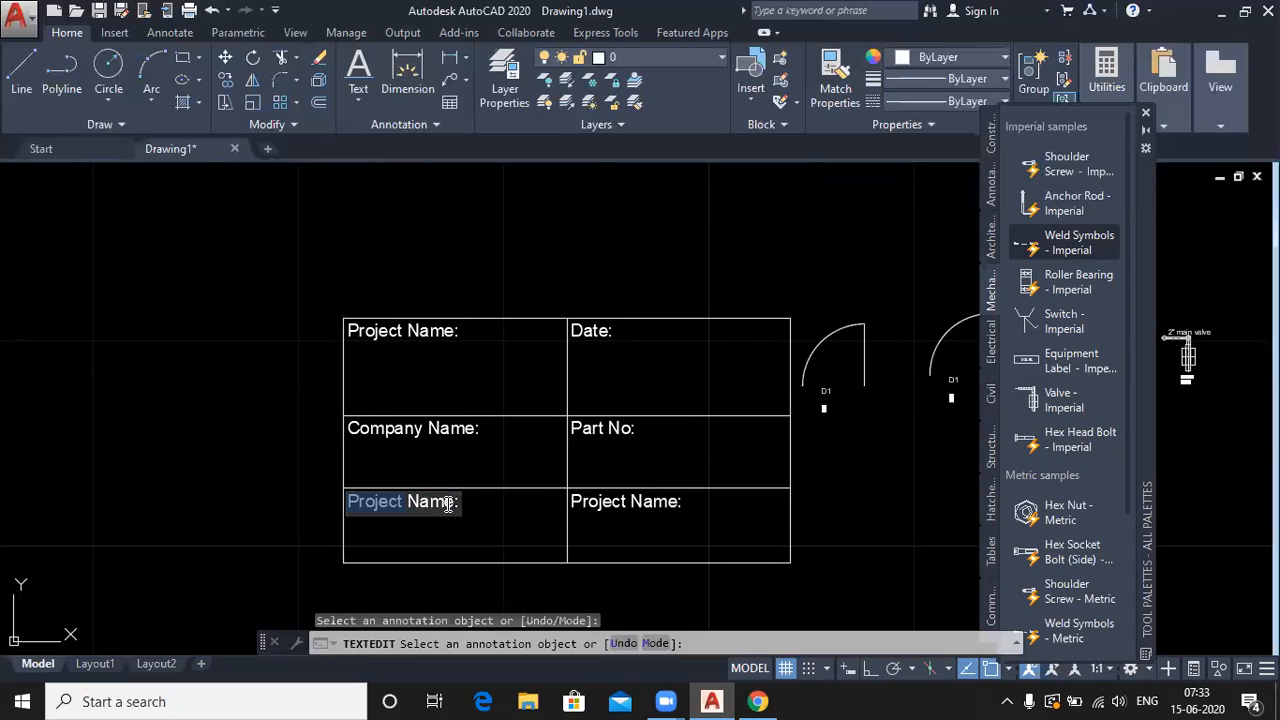
pyautogui.click(406, 503)
pyautogui.press('BackSpace')
pyautogui.press('BackSpace')
pyautogui.press('BackSpace')
pyautogui.press('BackSpace')
pyautogui.press('BackSpace')
pyautogui.press('BackSpace')
pyautogui.press('BackSpace')
pyautogui.press('BackSpace')
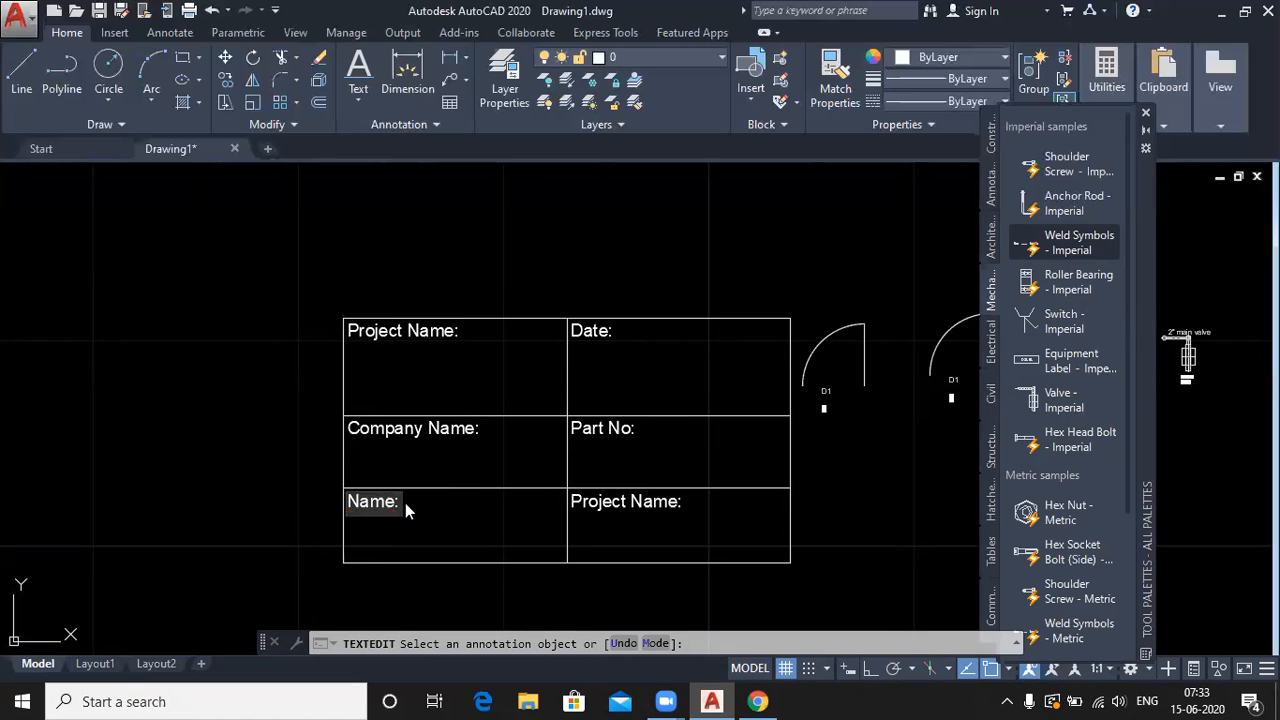
pyautogui.write('Designer')
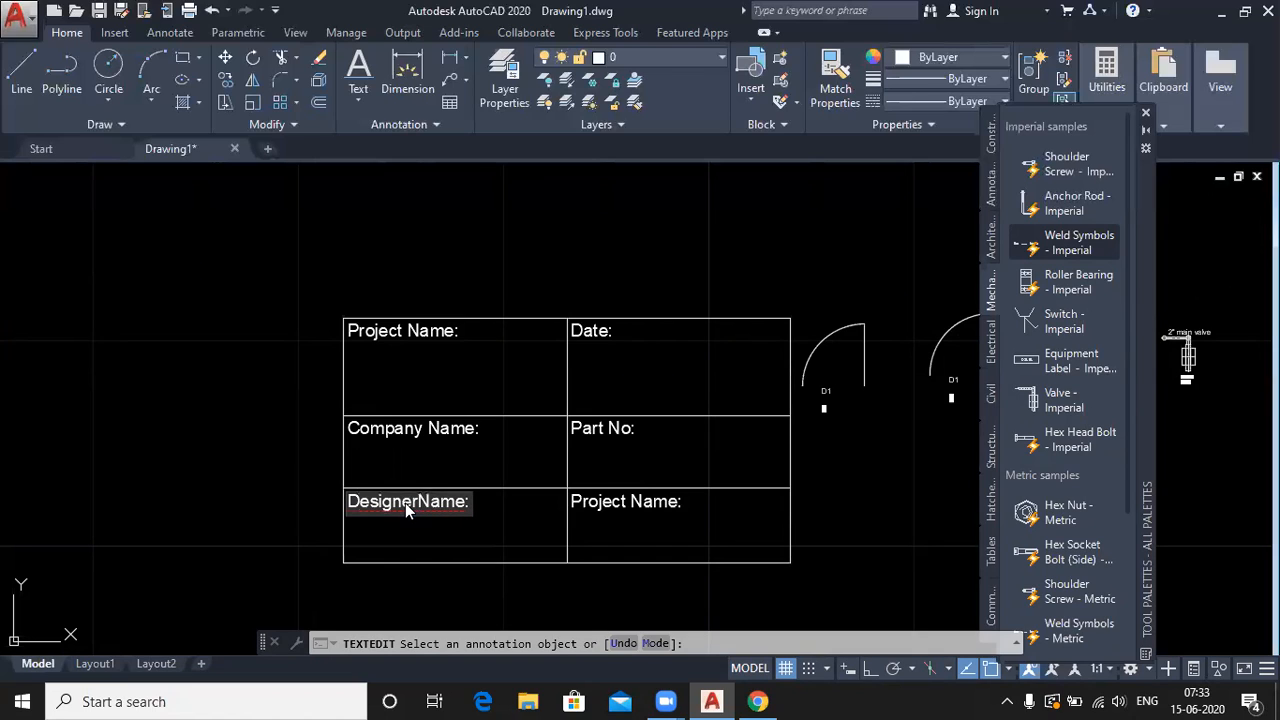
pyautogui.press('Return')
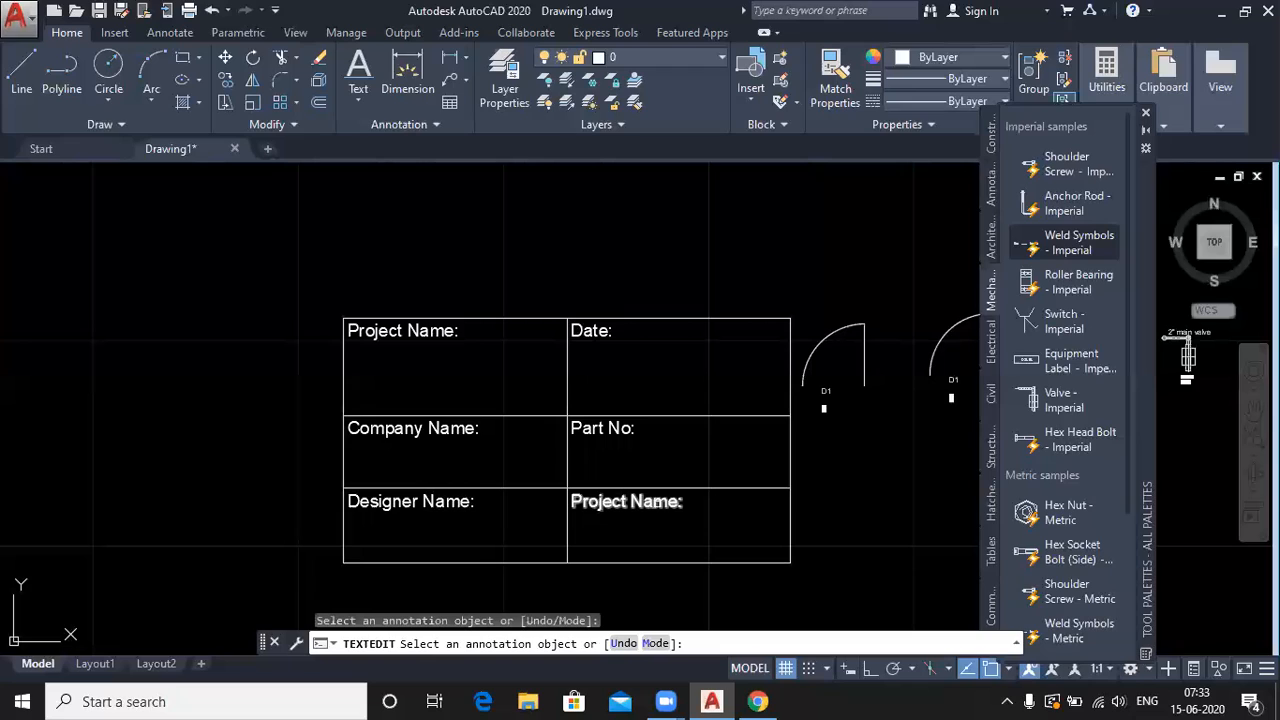
# - Relabel the lower-right cell 'Chechd By:' and cancel text editing
pyautogui.click(660, 505)
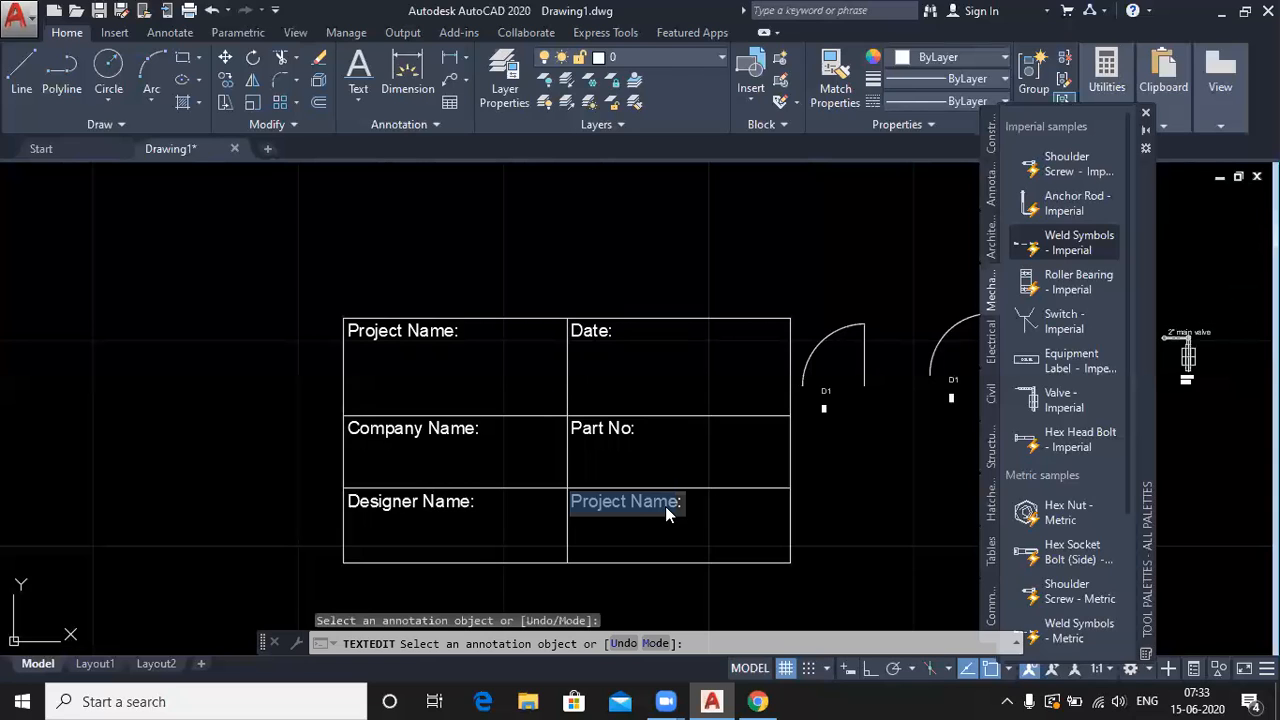
pyautogui.press('End')
pyautogui.press('BackSpace')
pyautogui.press('BackSpace')
pyautogui.press('BackSpace')
pyautogui.press('BackSpace')
pyautogui.press('BackSpace')
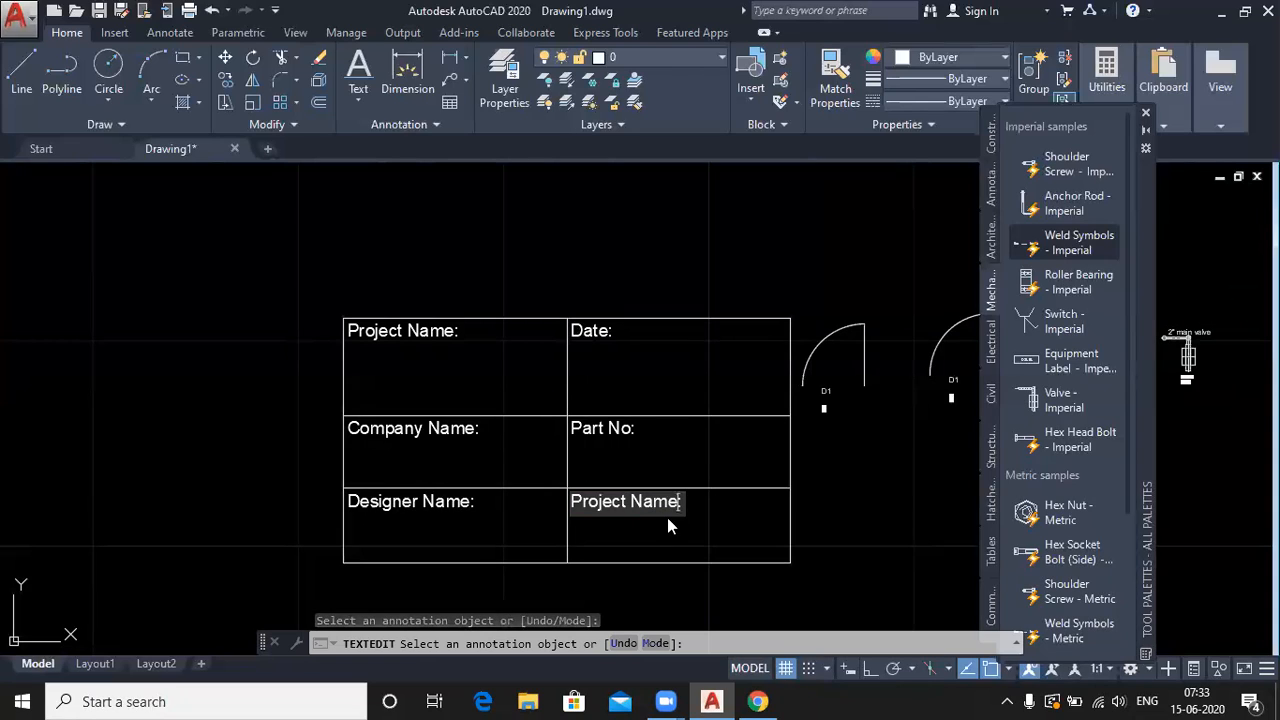
pyautogui.press('BackSpace')
pyautogui.press('BackSpace')
pyautogui.press('BackSpace')
pyautogui.press('BackSpace')
pyautogui.press('BackSpace')
pyautogui.press('BackSpace')
pyautogui.press('BackSpace')
pyautogui.press('BackSpace')
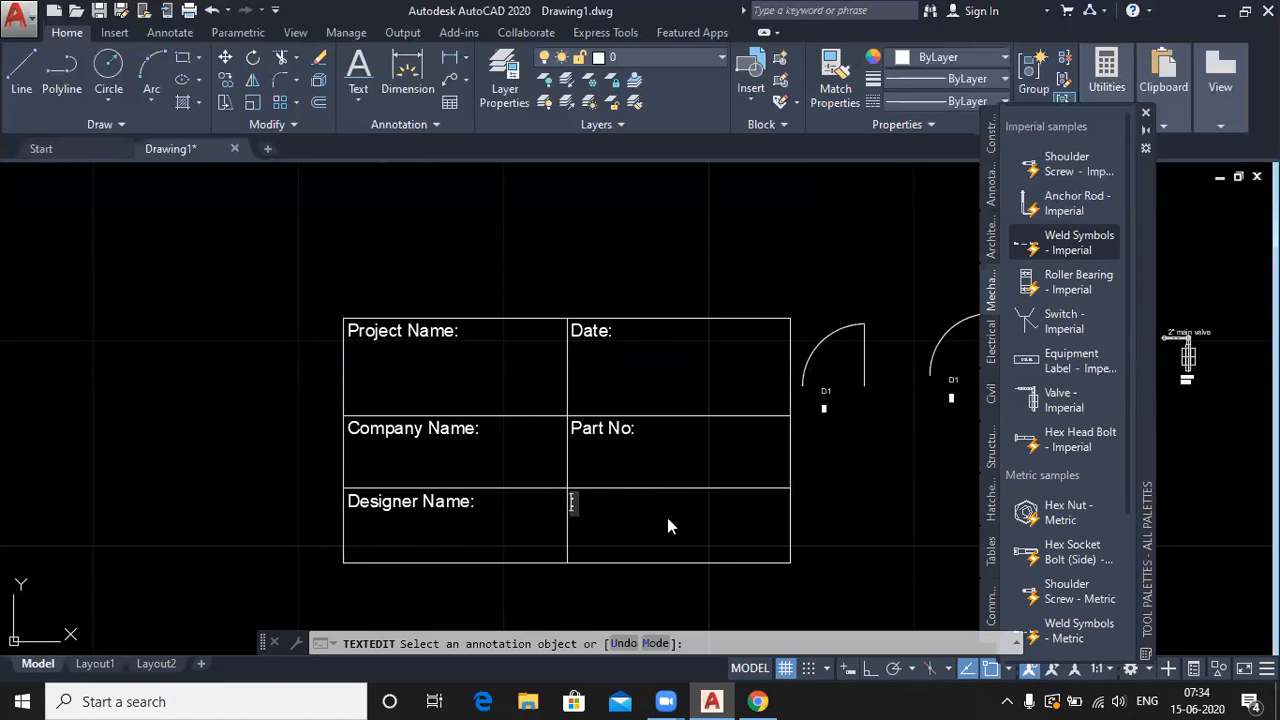
pyautogui.write('Chech')
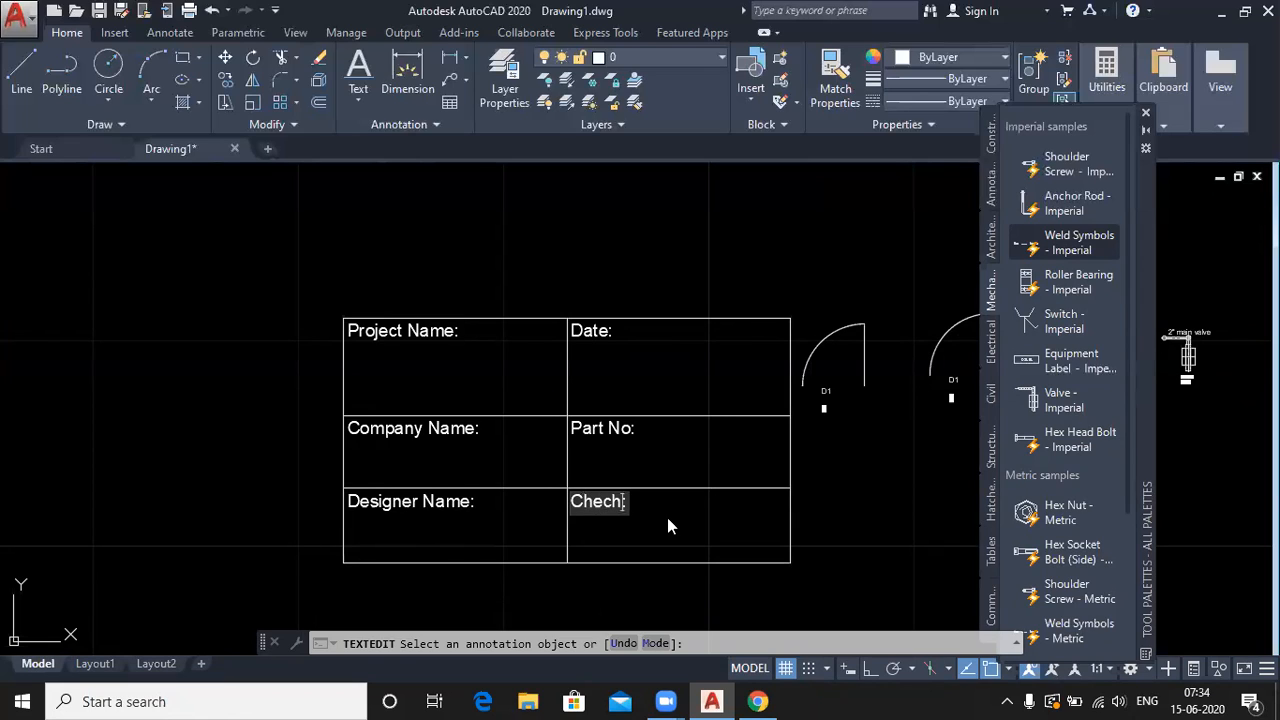
pyautogui.write('d By:')
pyautogui.click(667, 517)
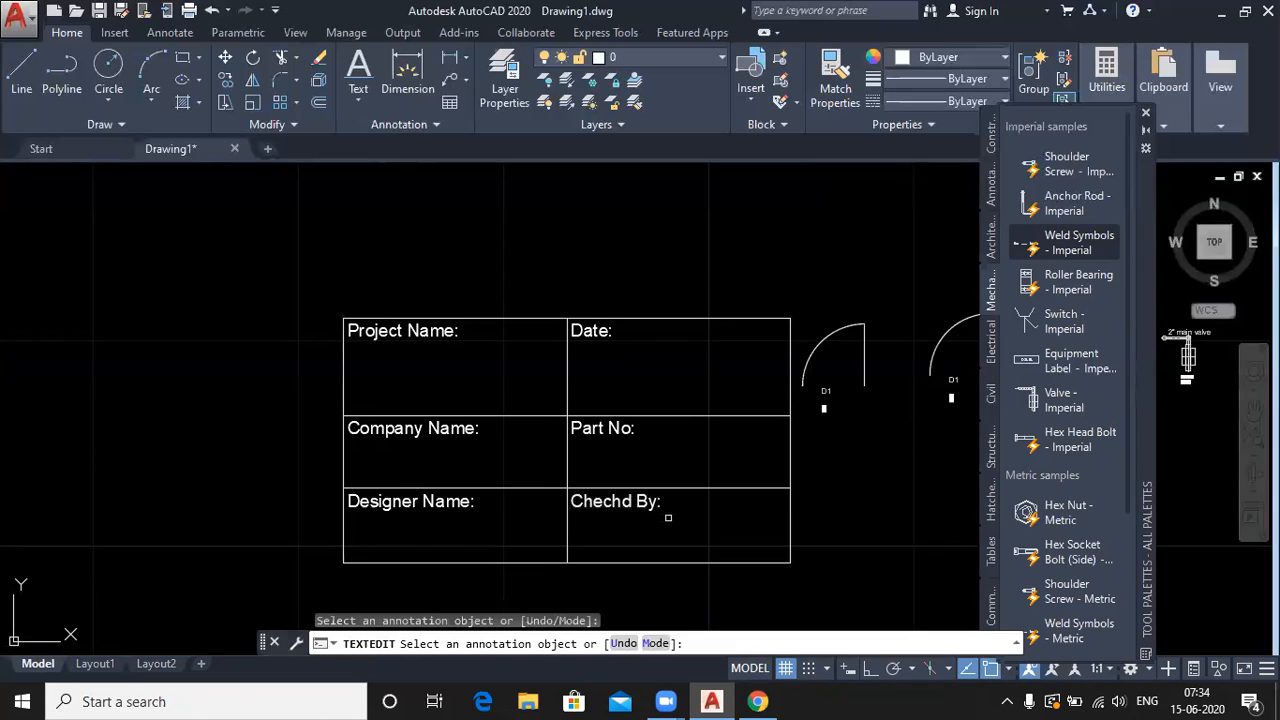
pyautogui.rightClick(192, 240)
pyautogui.click(239, 270)
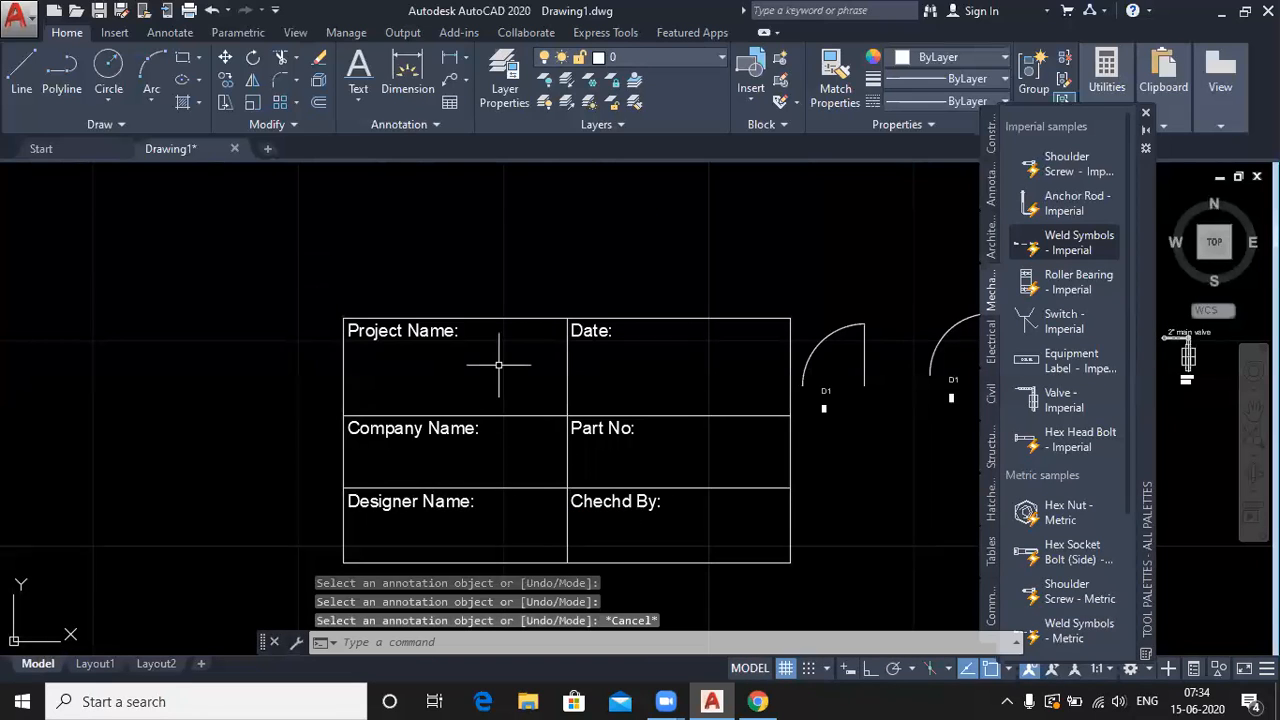
pyautogui.scroll(-2, 501, 364)
pyautogui.scroll(2, 445, 406)
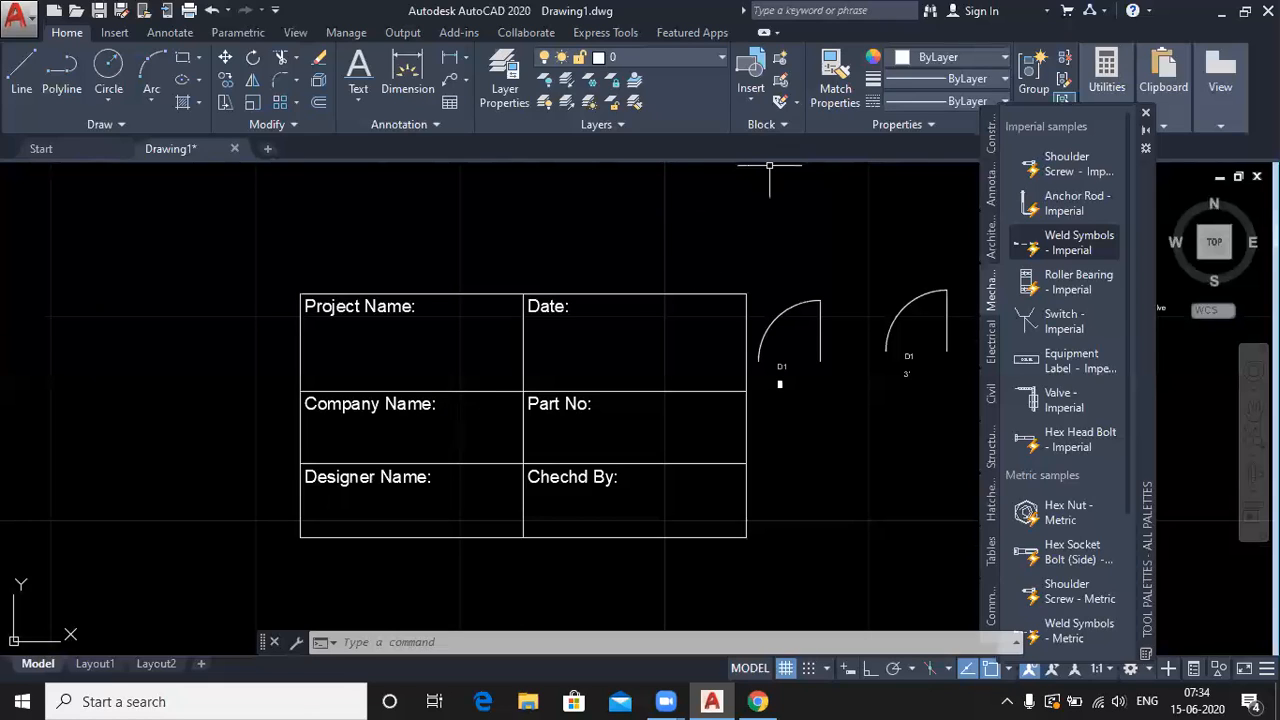
# - Define a PROJECT attribute with default 'Residential Project' and text height 1
pyautogui.write('ATT')
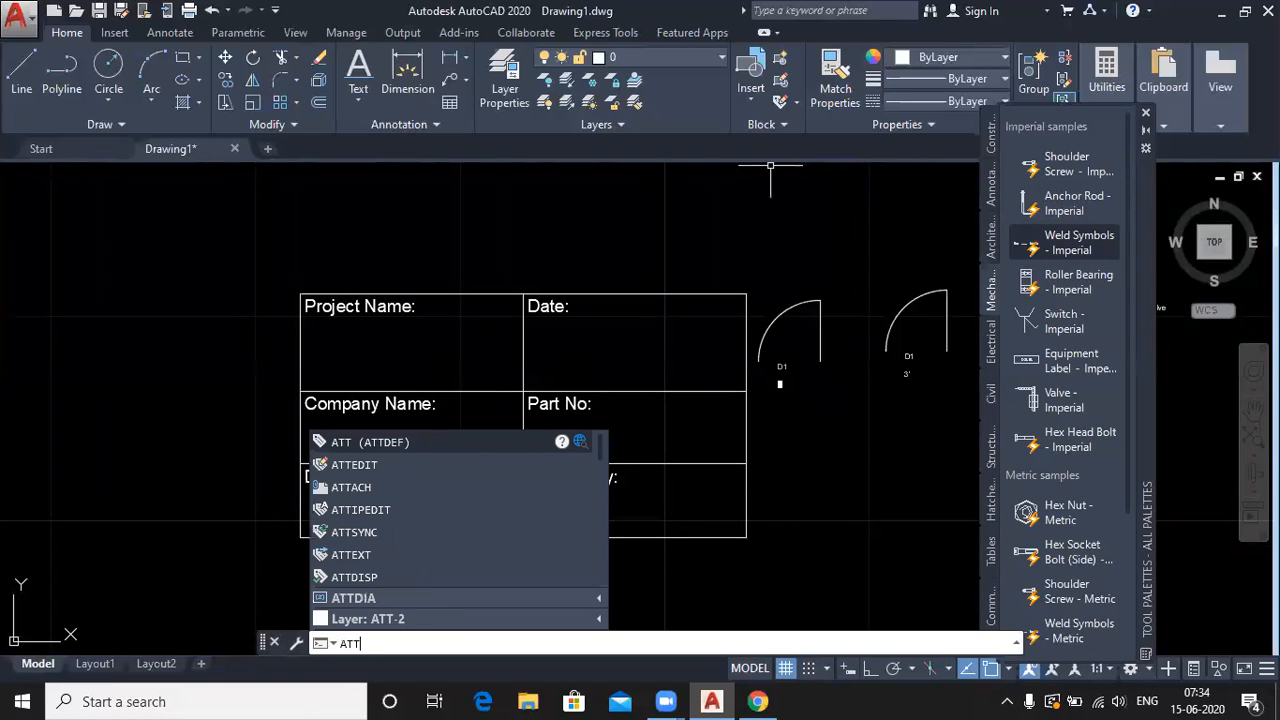
pyautogui.press('Return')
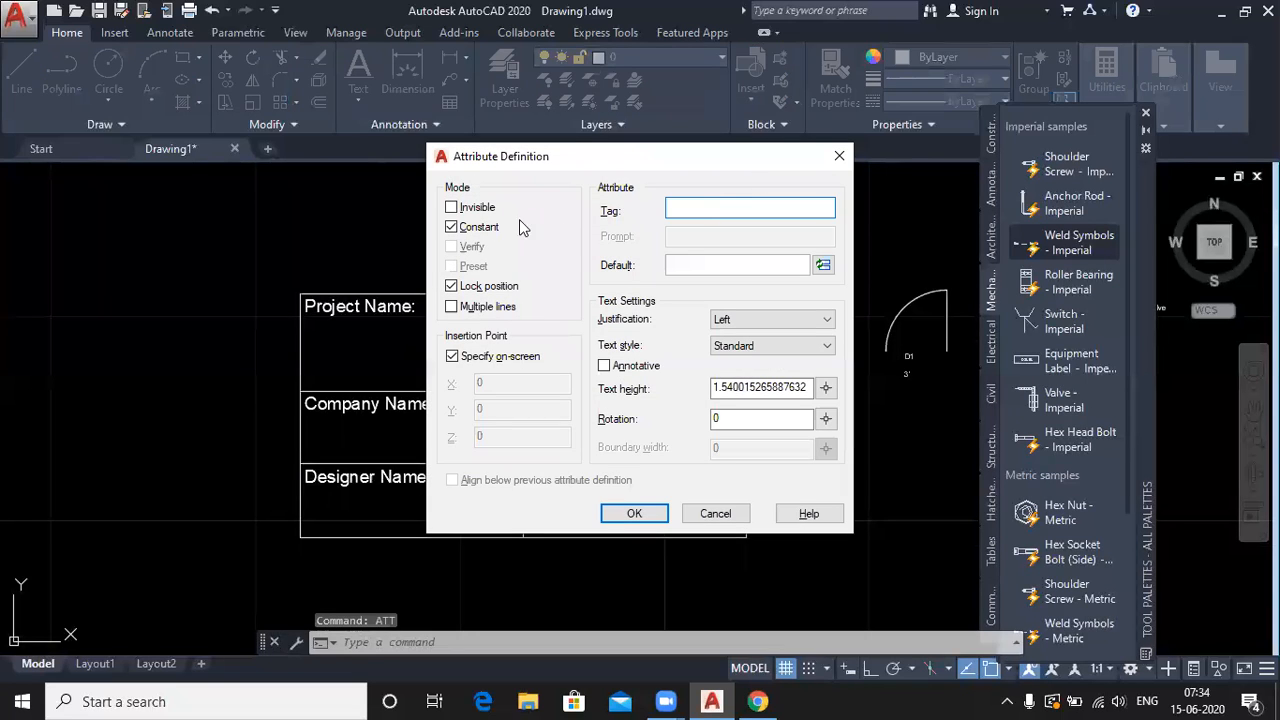
pyautogui.click(451, 227)
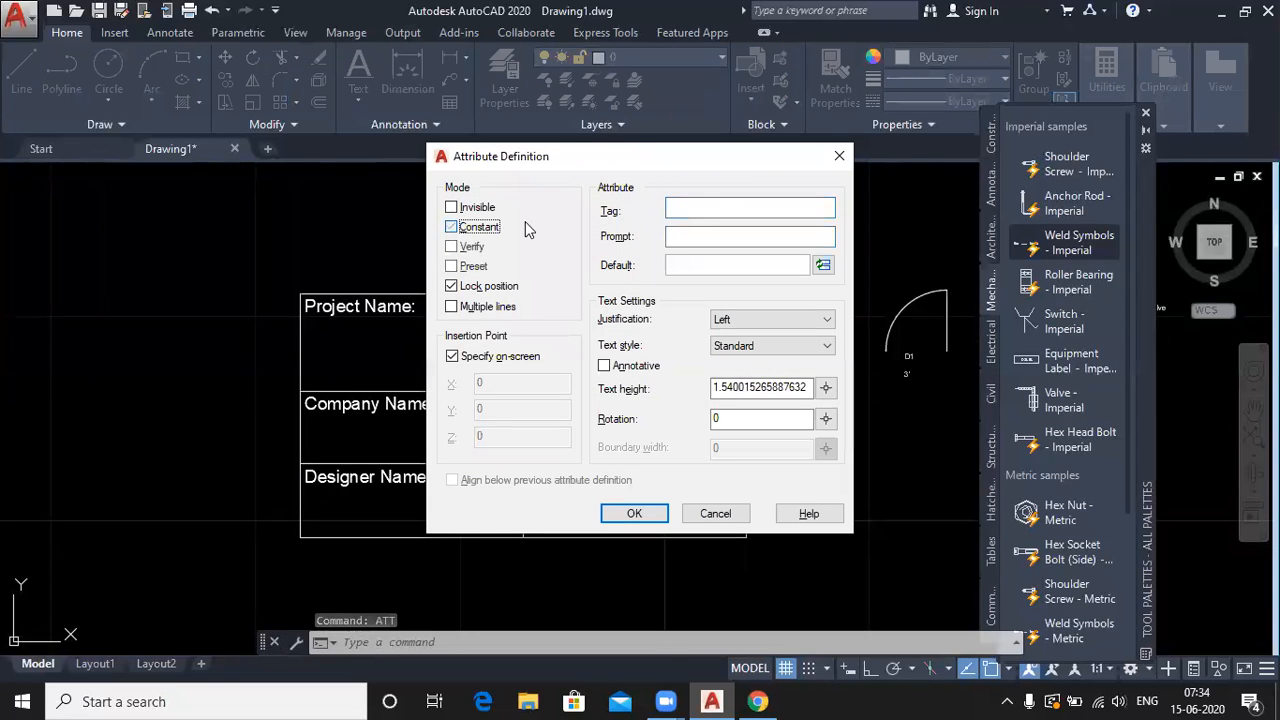
pyautogui.click(687, 208)
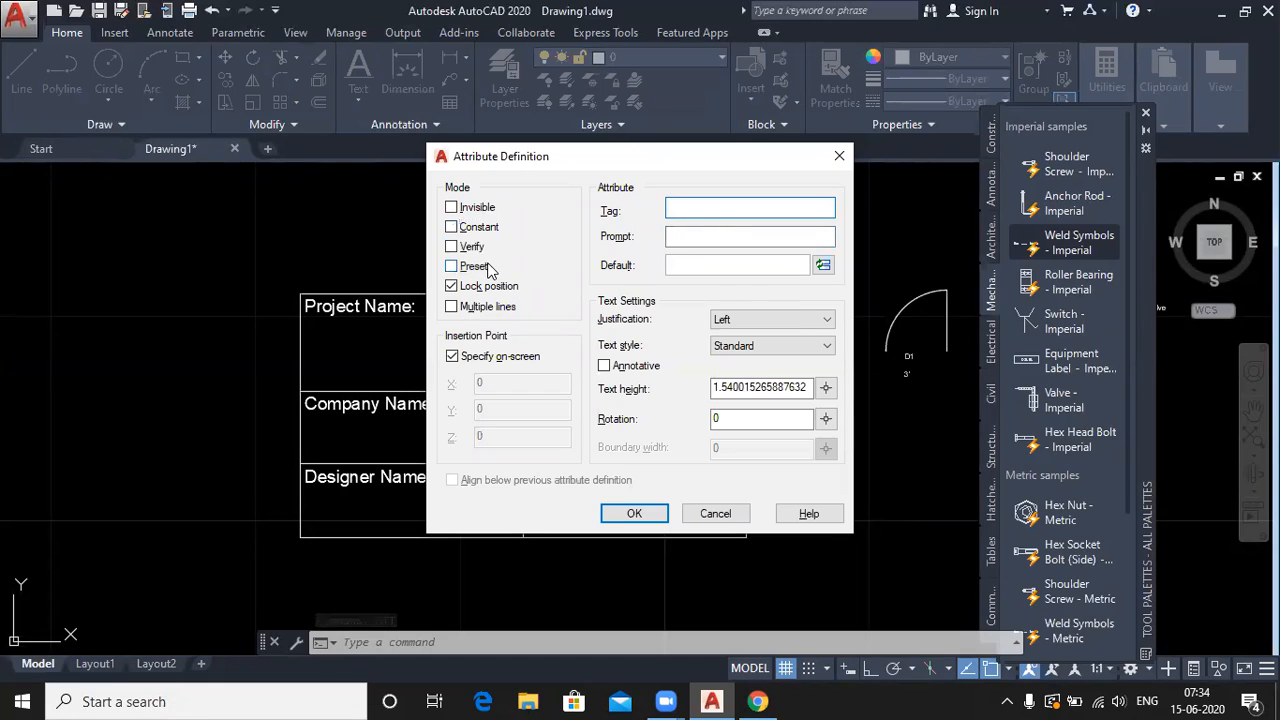
pyautogui.write('Project')
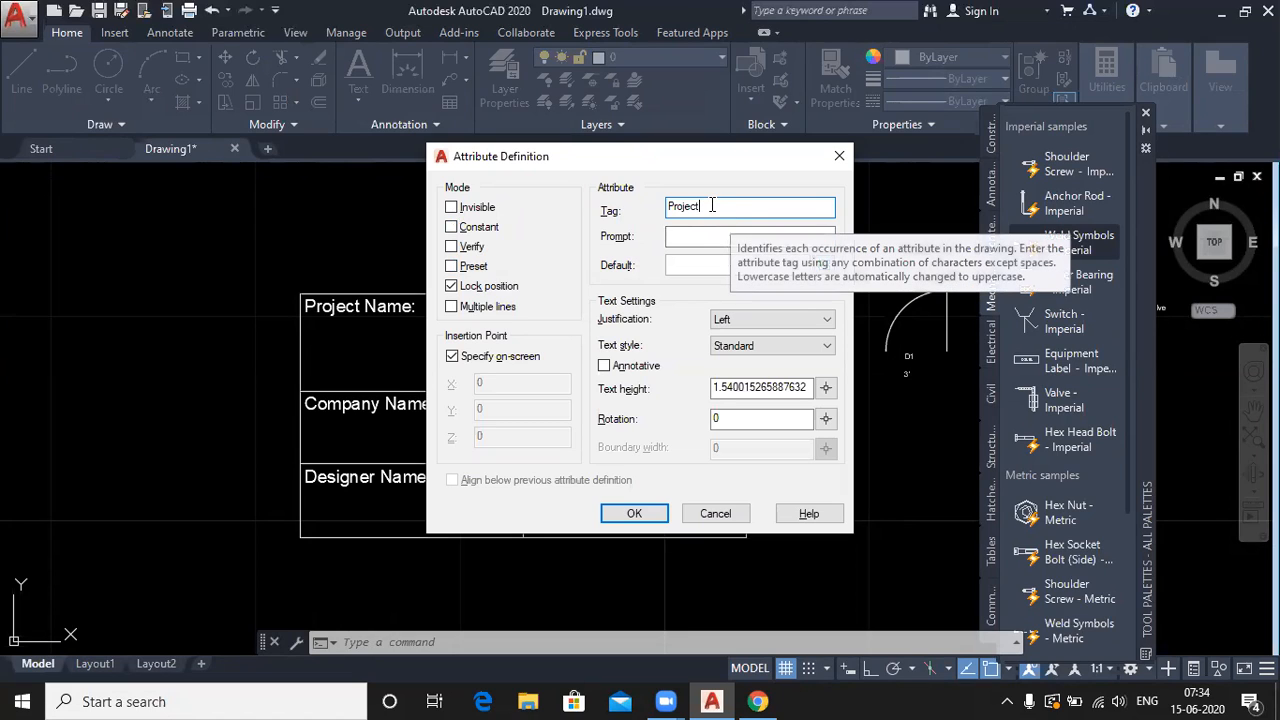
pyautogui.click(689, 265)
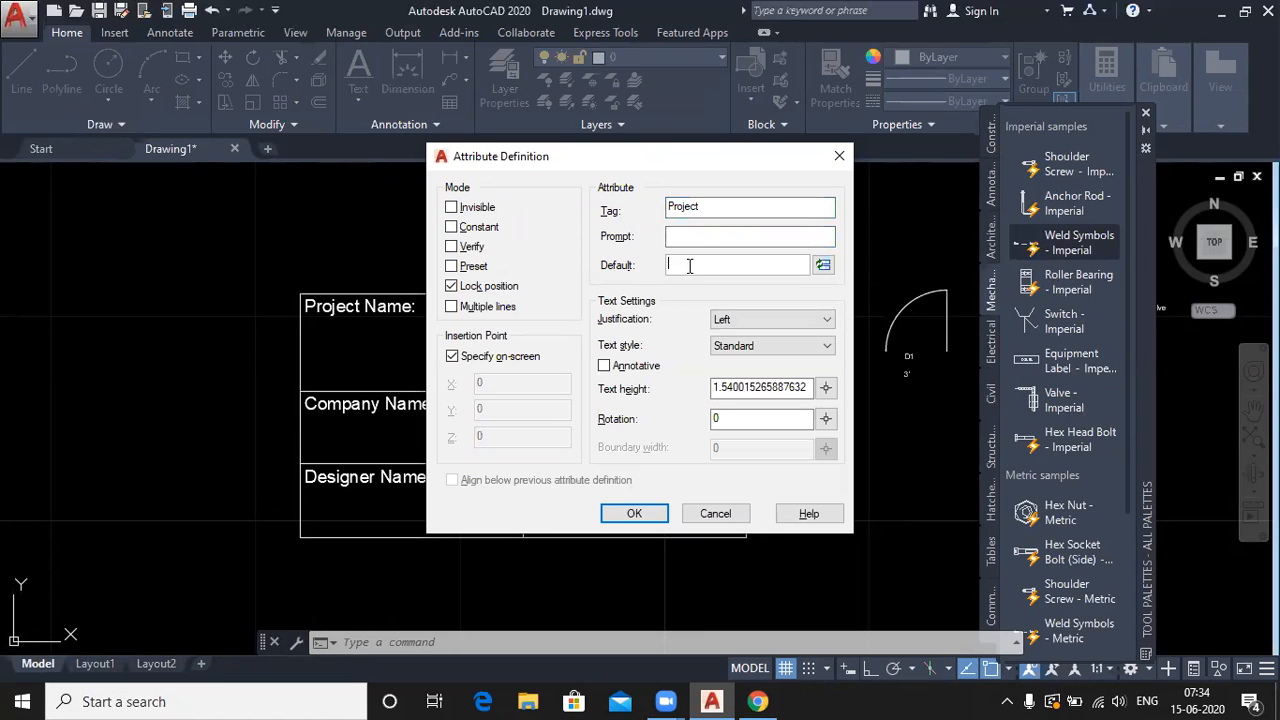
pyautogui.write('Residential Project')
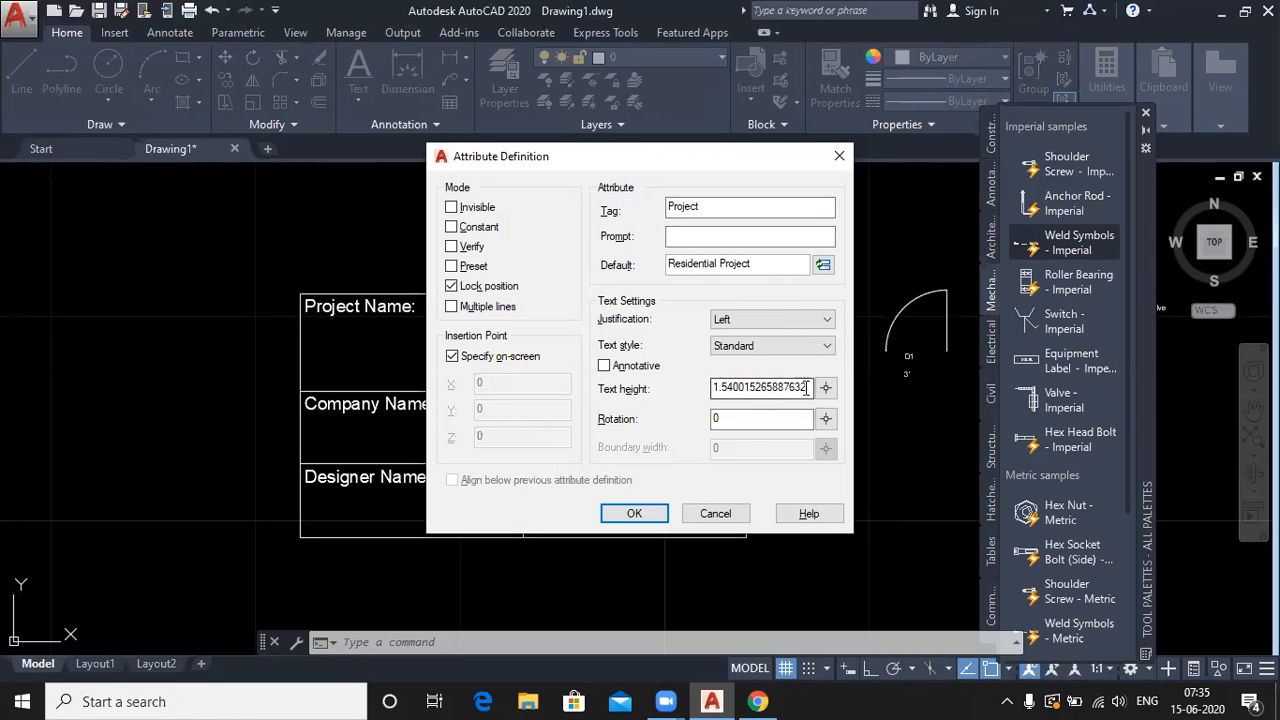
pyautogui.moveTo(808, 387); pyautogui.dragTo(707, 387)
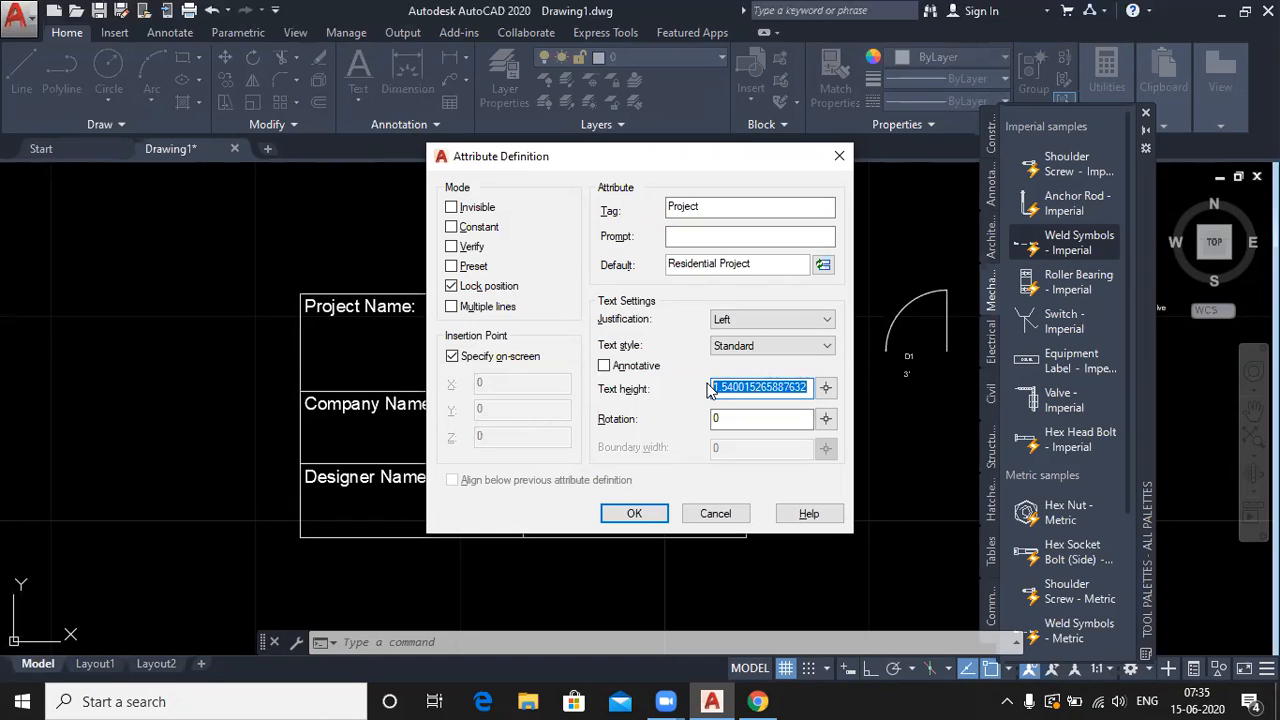
pyautogui.write('1')
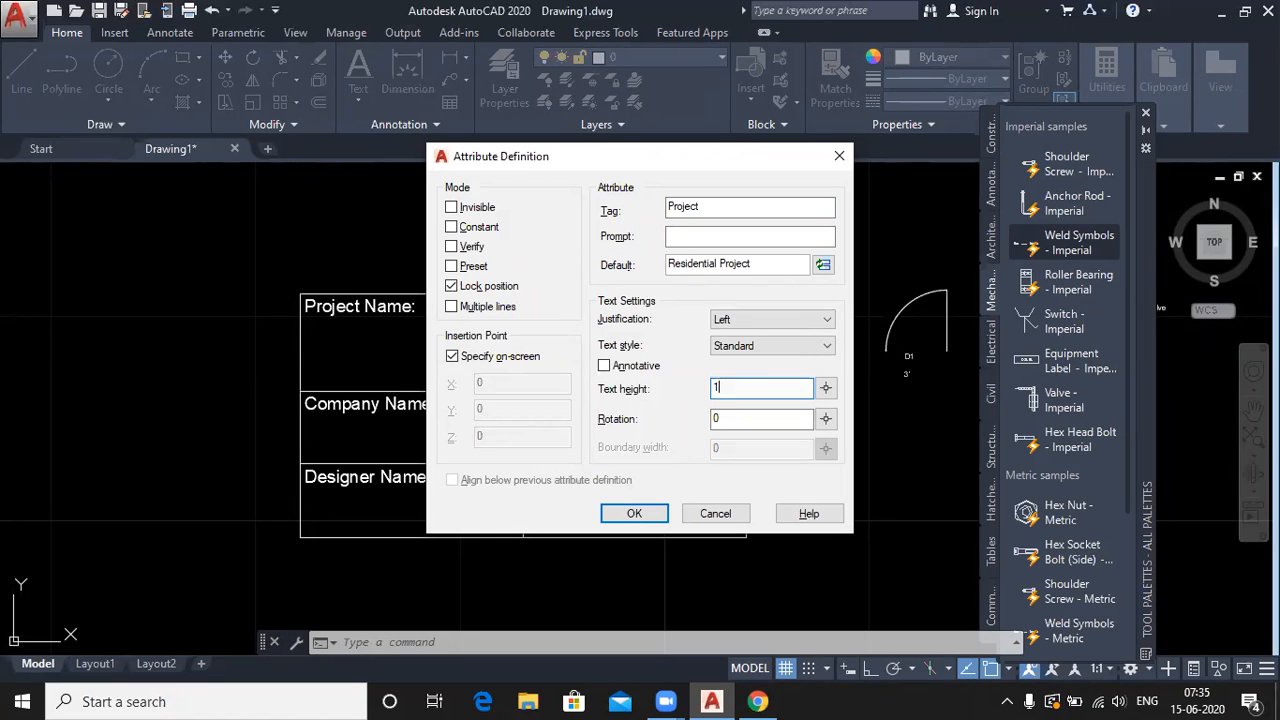
pyautogui.click(634, 513)
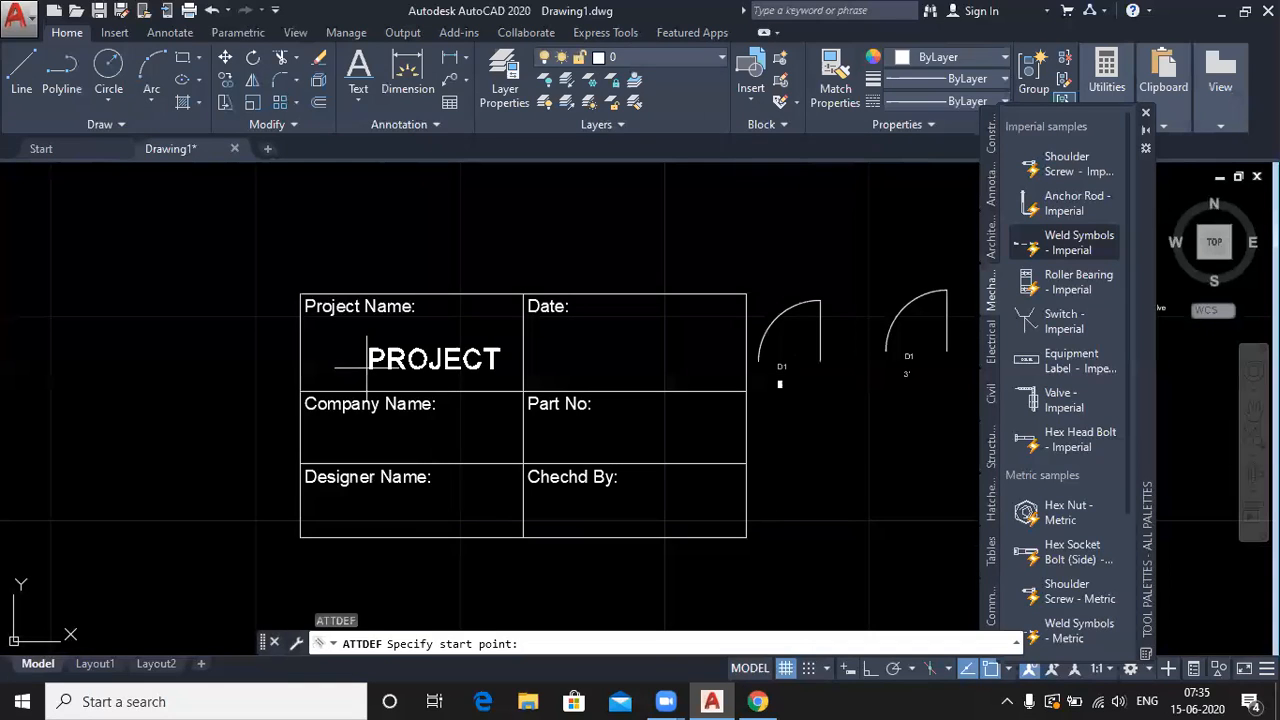
# - Place the PROJECT attribute under Project Name:, then dismiss the block gallery unused
pyautogui.click(320, 362)
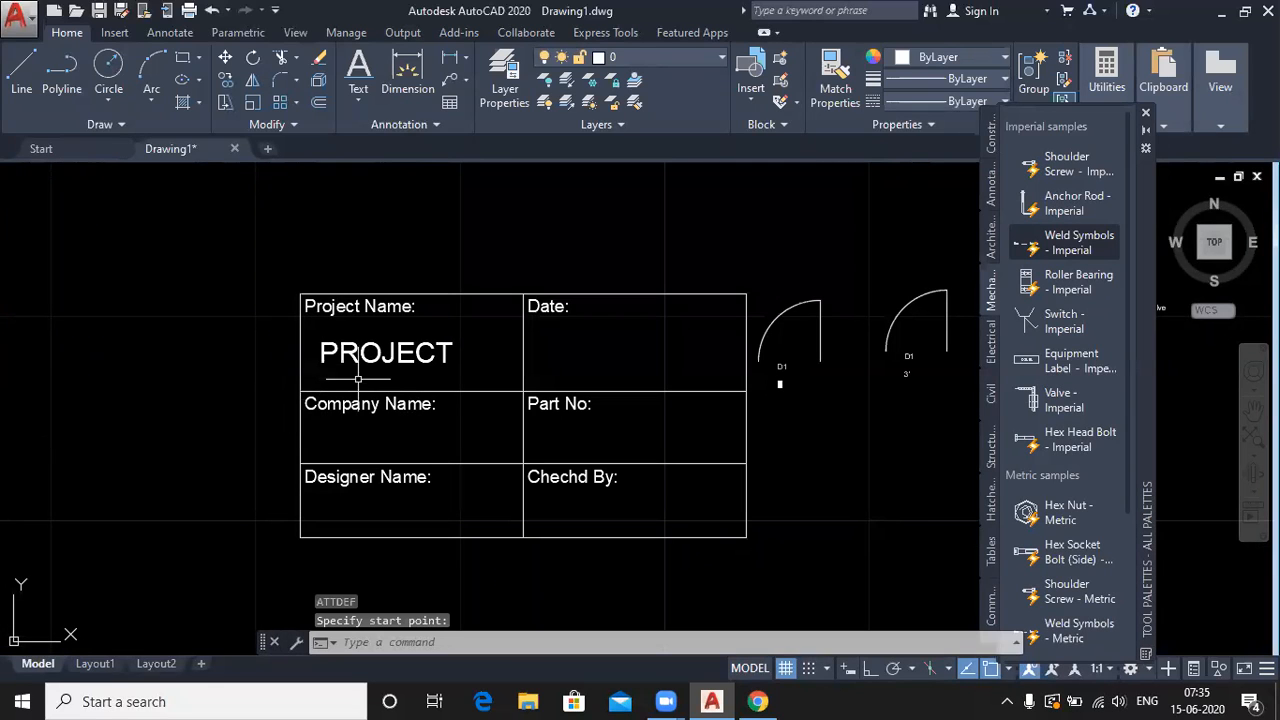
pyautogui.click(751, 86)
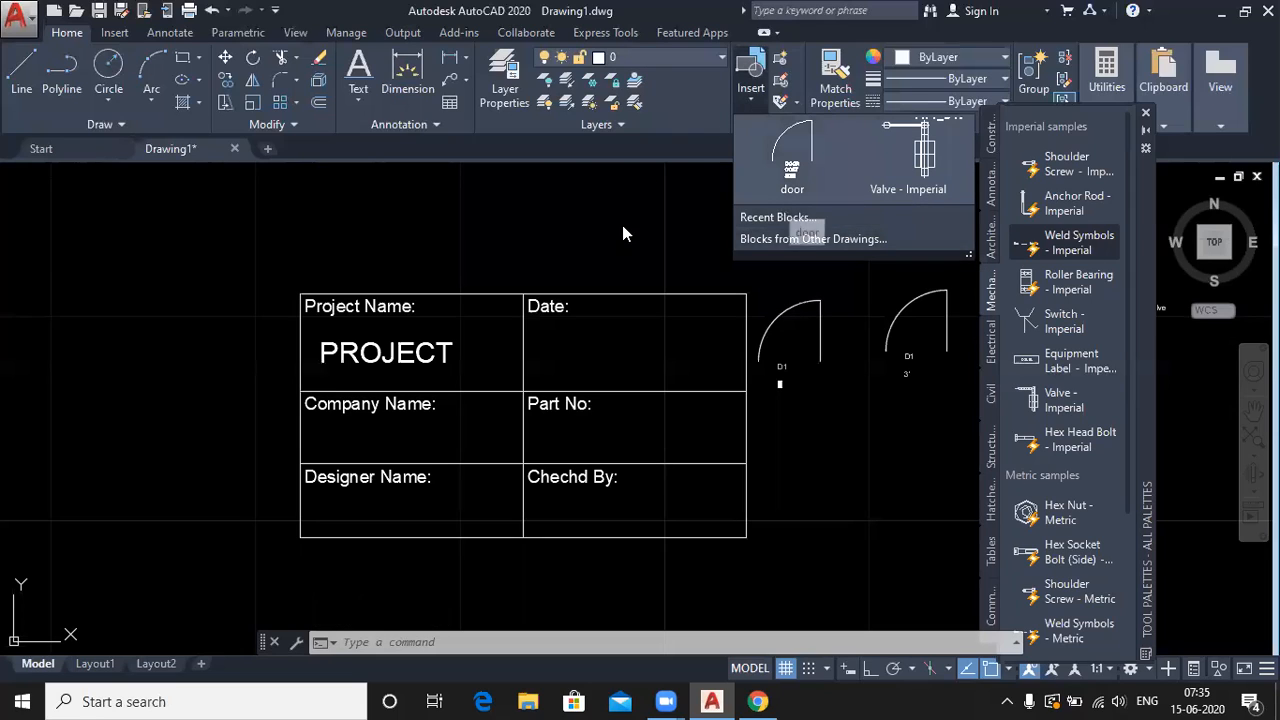
pyautogui.click(572, 188)
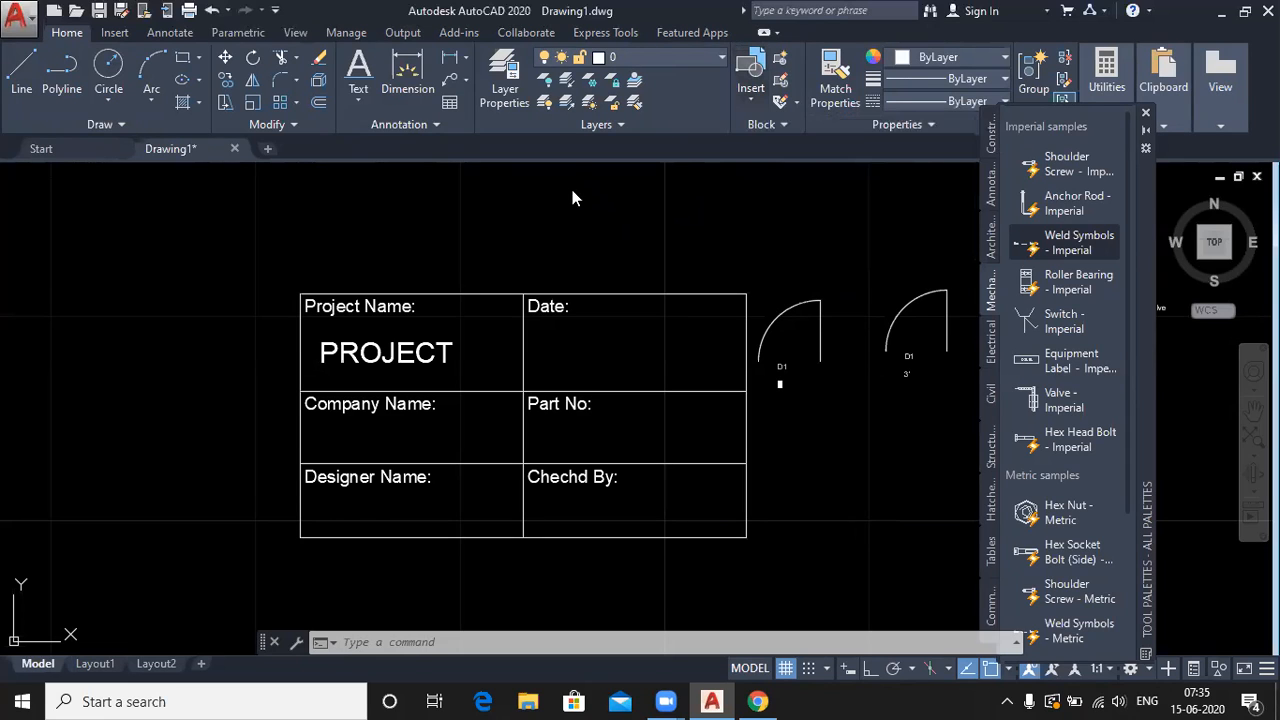
# - Define the Comapny attribute, default 'Mapping Skills', and place it under Company Name:
pyautogui.write('attdef')
pyautogui.press('Return')
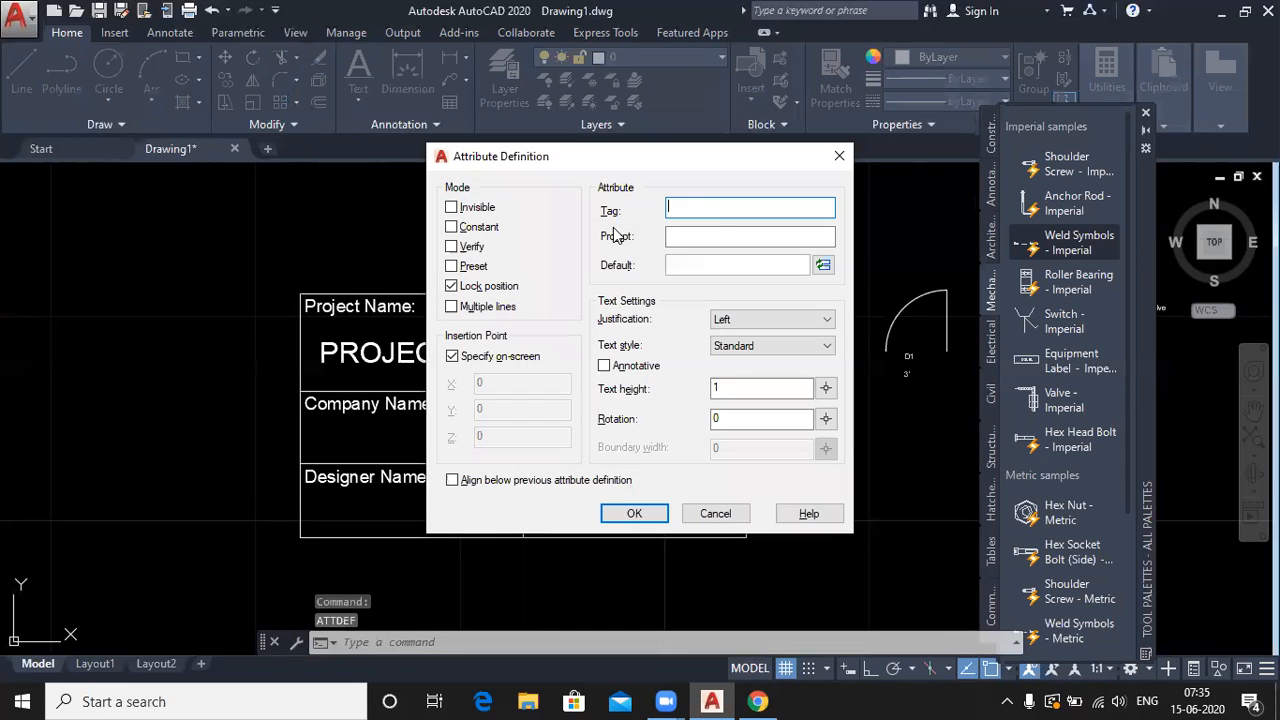
pyautogui.moveTo(621, 165); pyautogui.dragTo(648, 169)
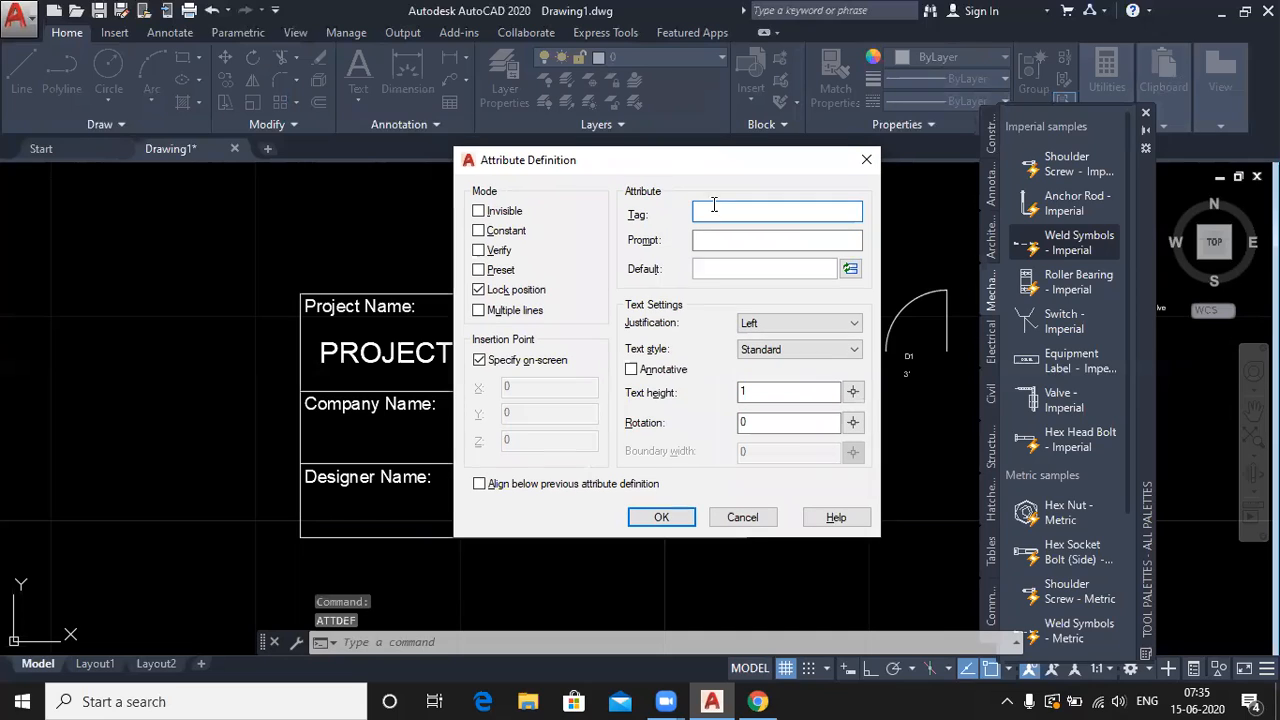
pyautogui.write('C')
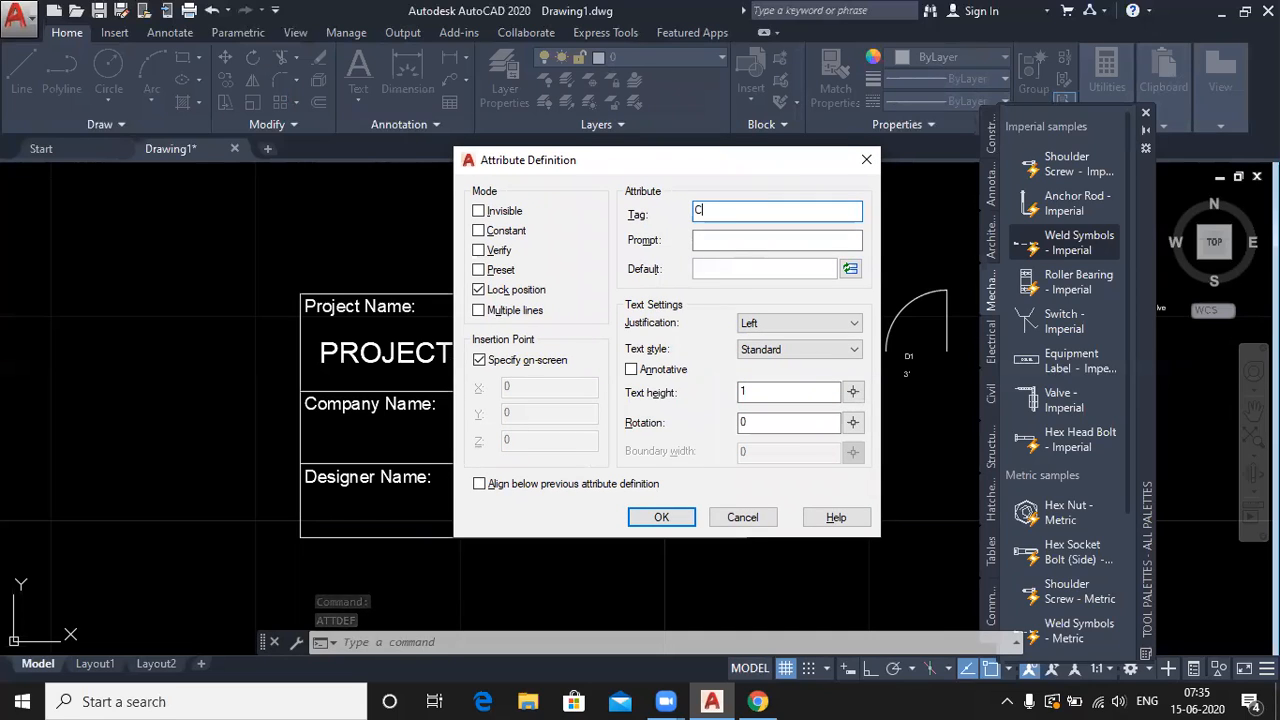
pyautogui.write('omapny')
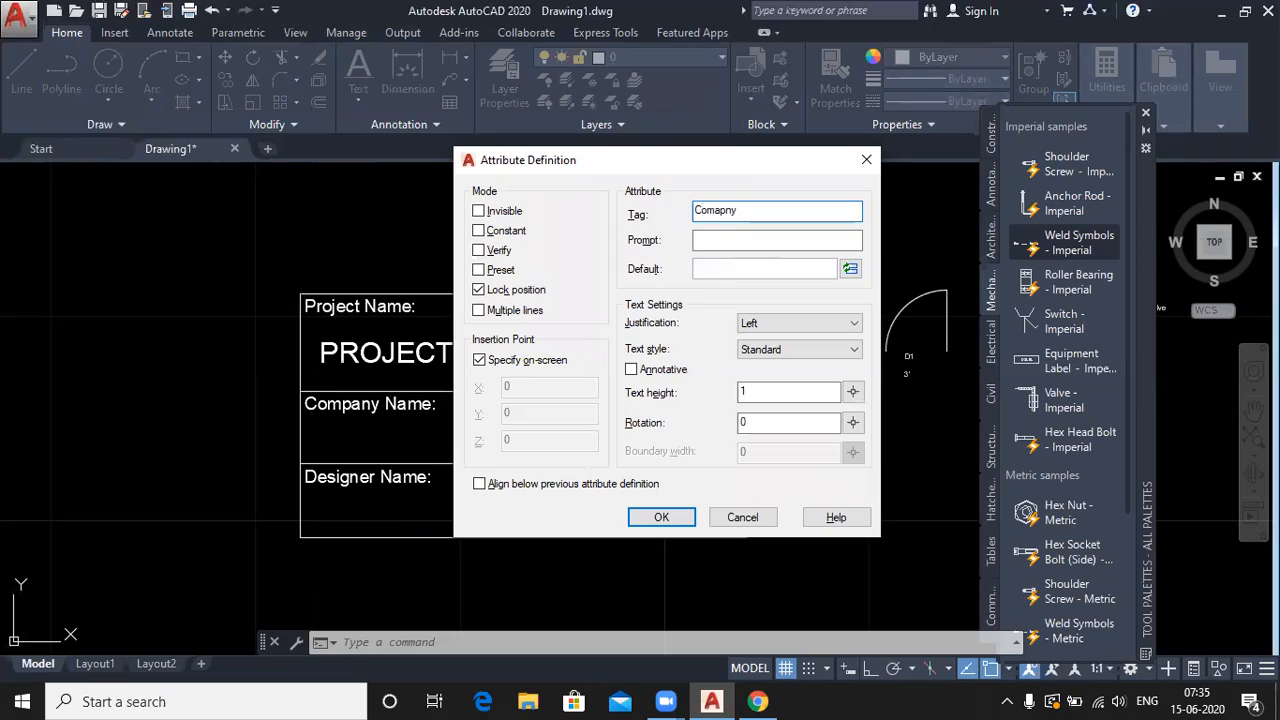
pyautogui.click(731, 270)
pyautogui.write('Mappin')
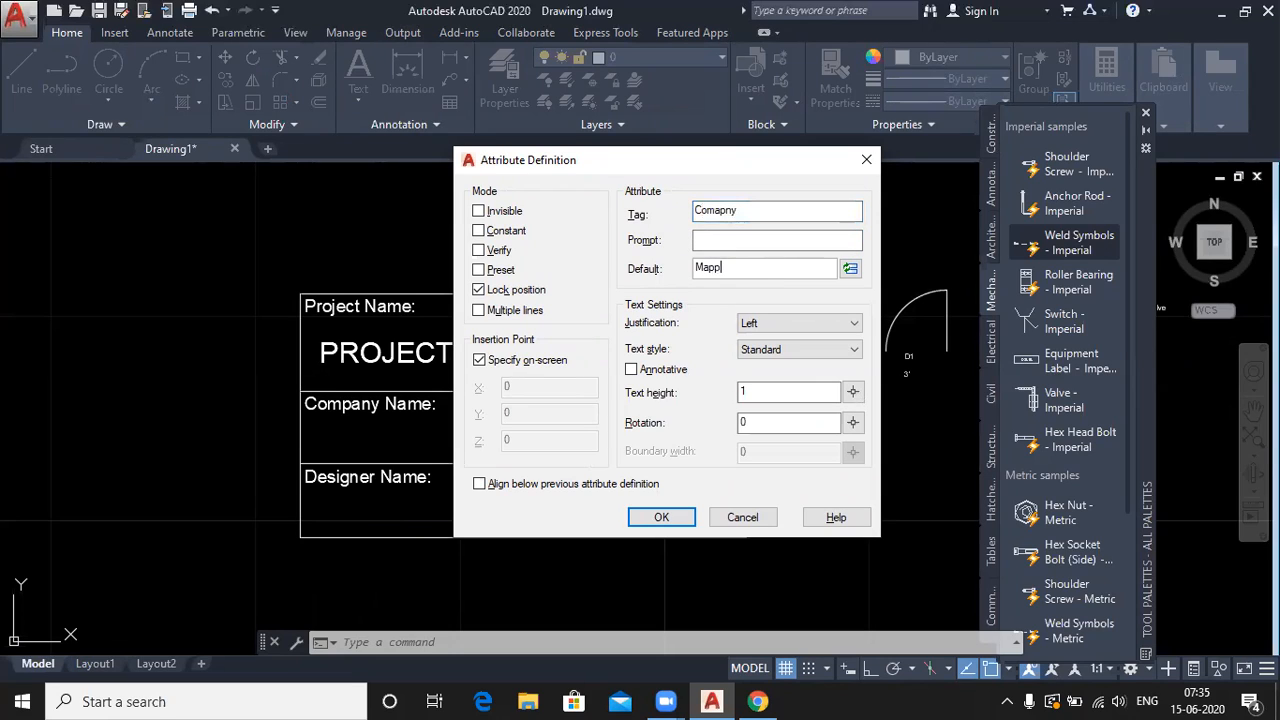
pyautogui.write('g ')
pyautogui.write('Skills')
pyautogui.click(659, 517)
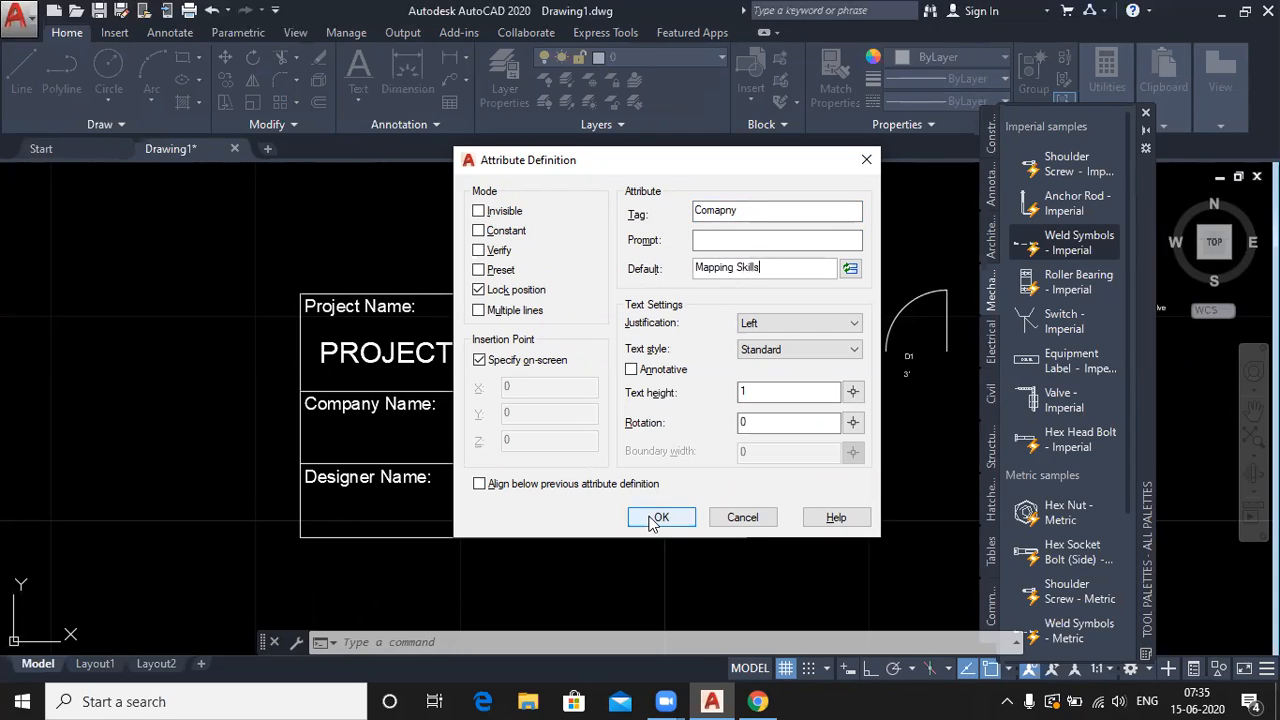
pyautogui.scroll(2, 338, 448)
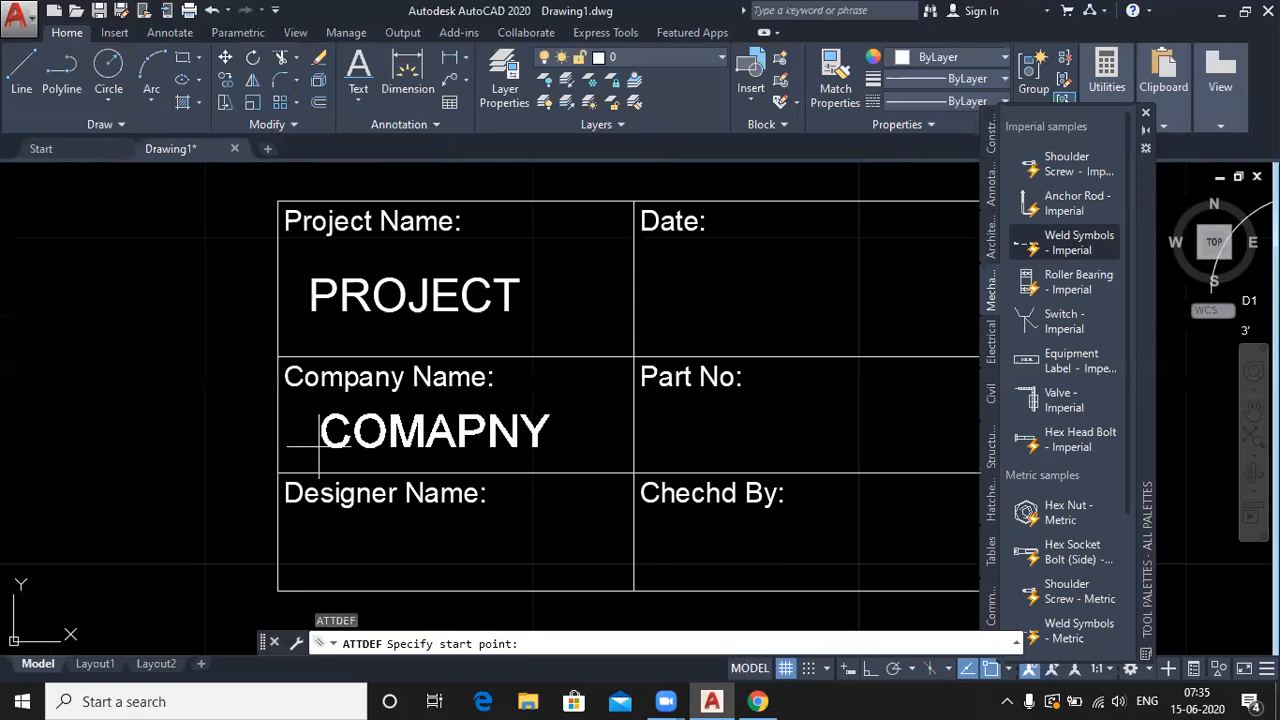
pyautogui.click(303, 444)
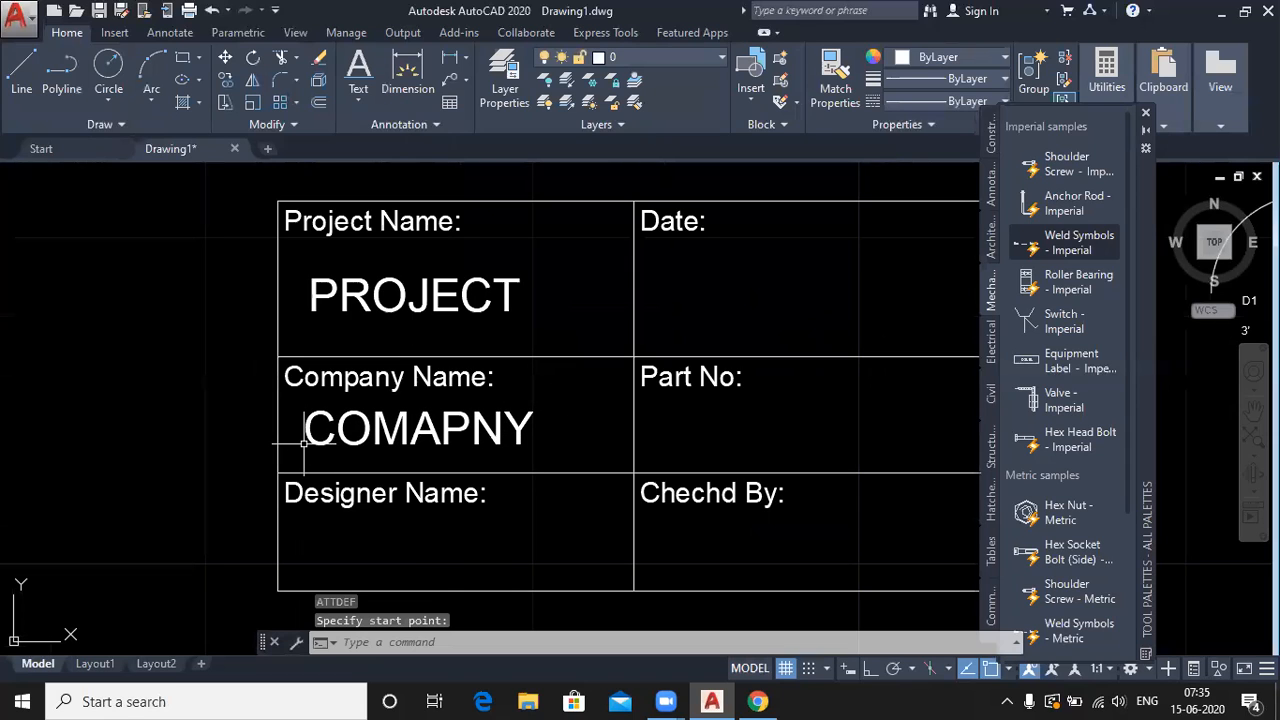
# - Define a Designer attribute defaulting to the designer's name and place it under Designer Name:
pyautogui.press('Return')
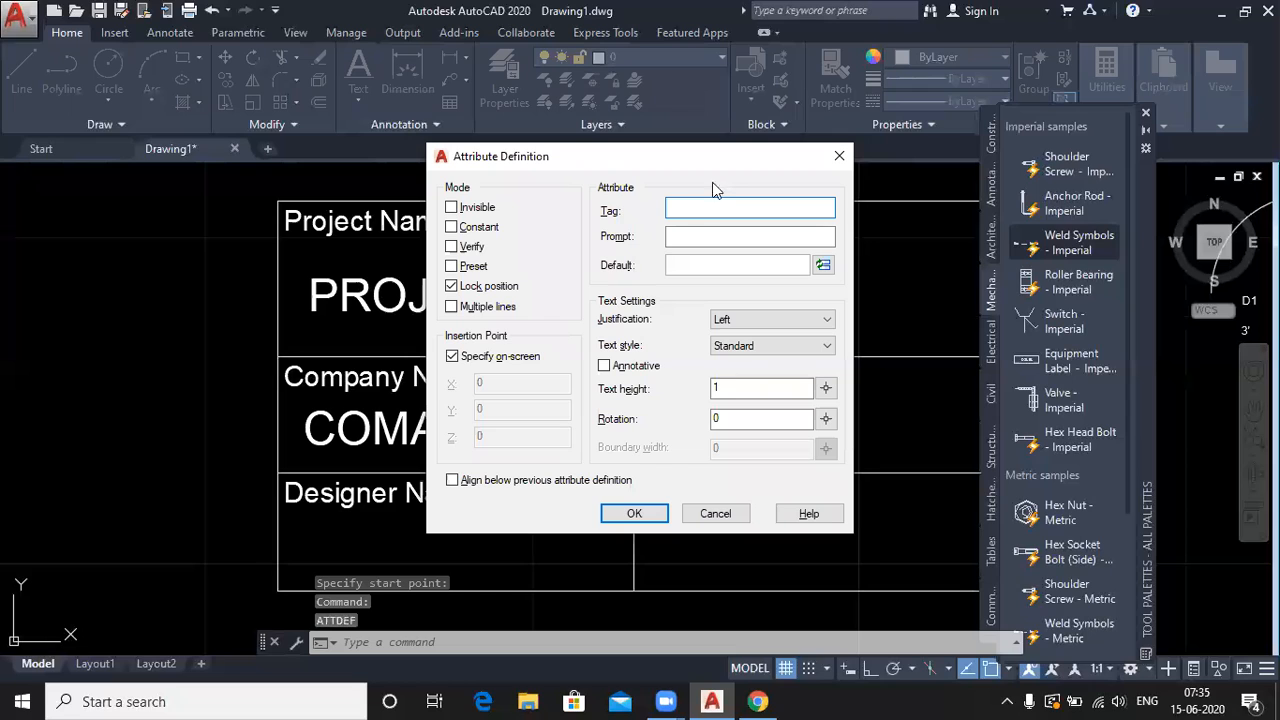
pyautogui.write('D')
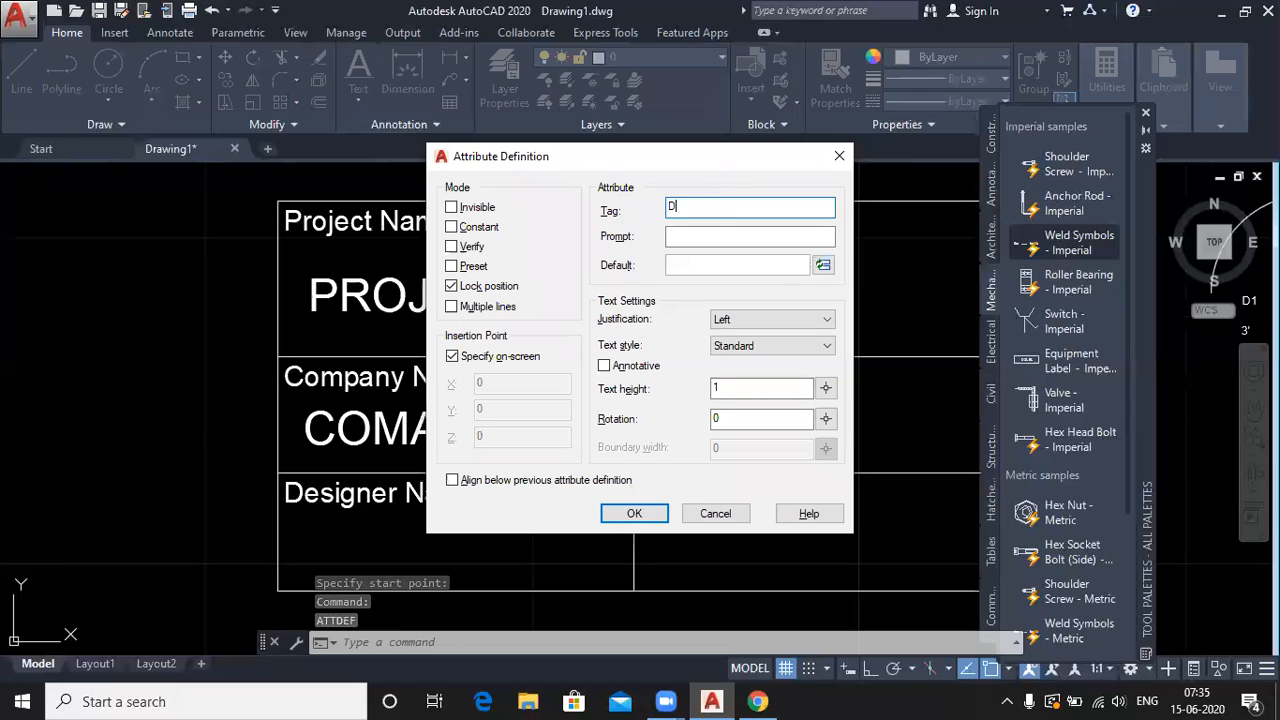
pyautogui.write('esin')
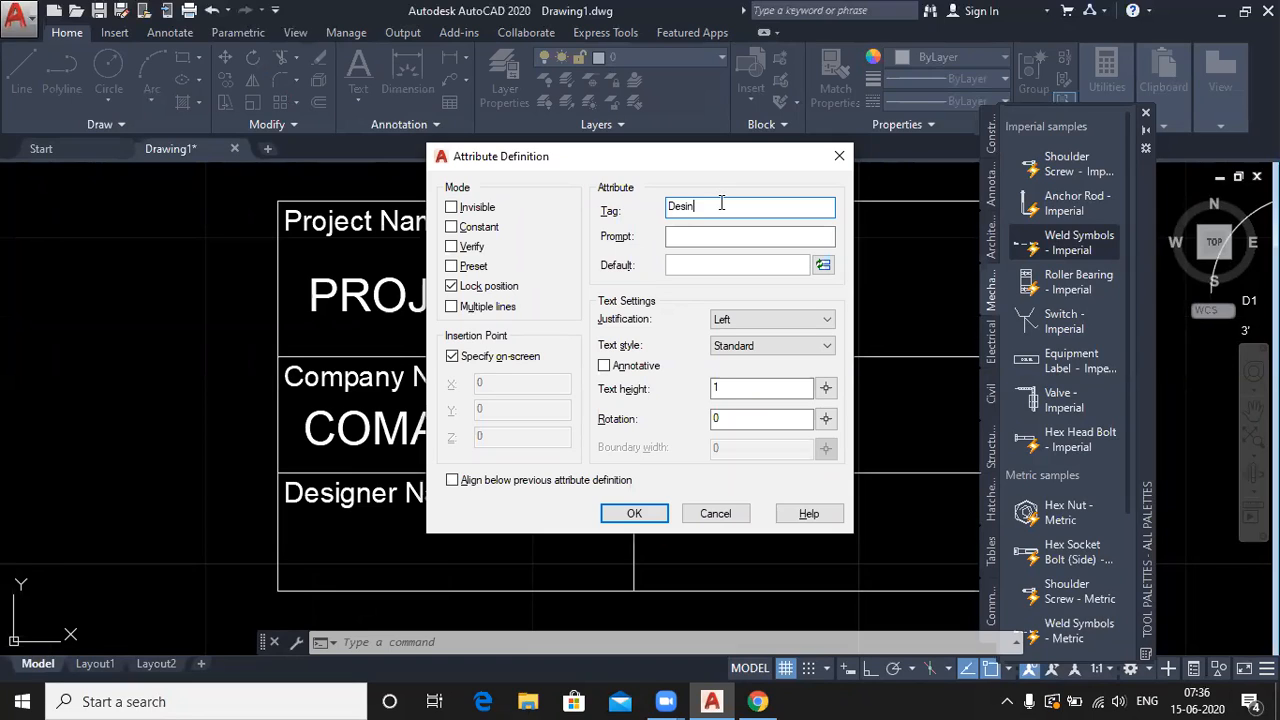
pyautogui.press('BackSpace')
pyautogui.write('gner')
pyautogui.click(693, 266)
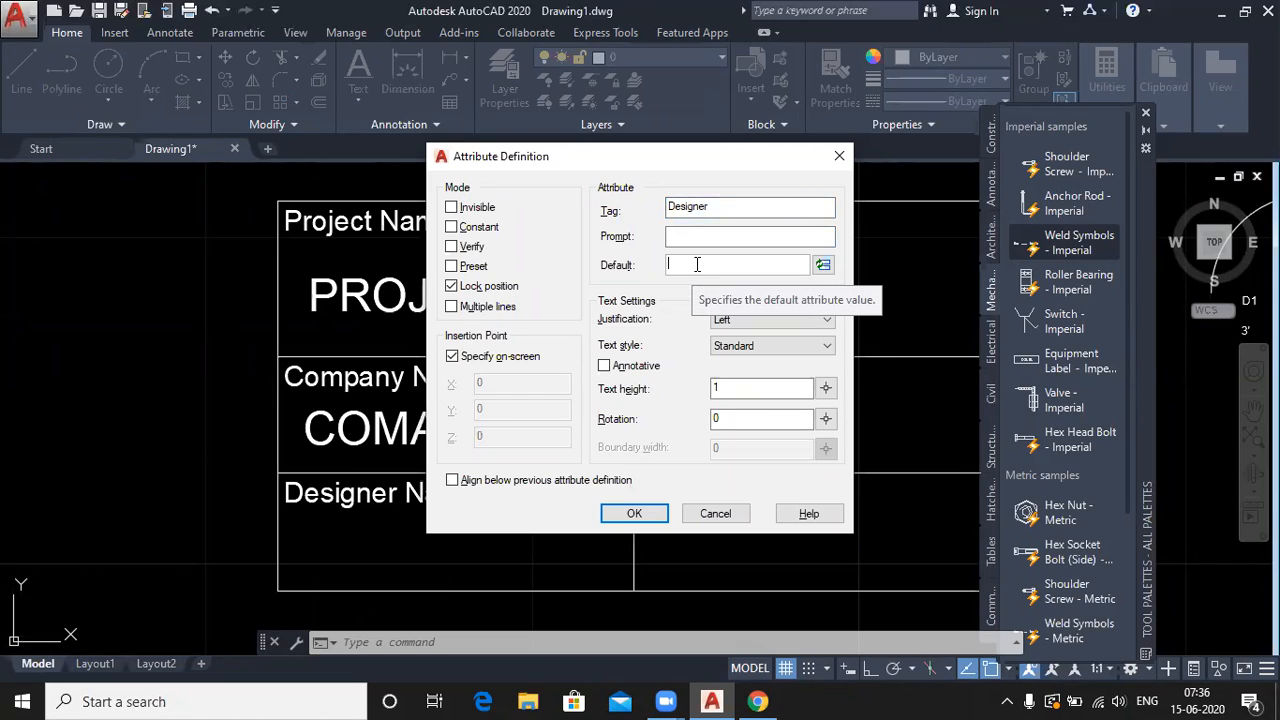
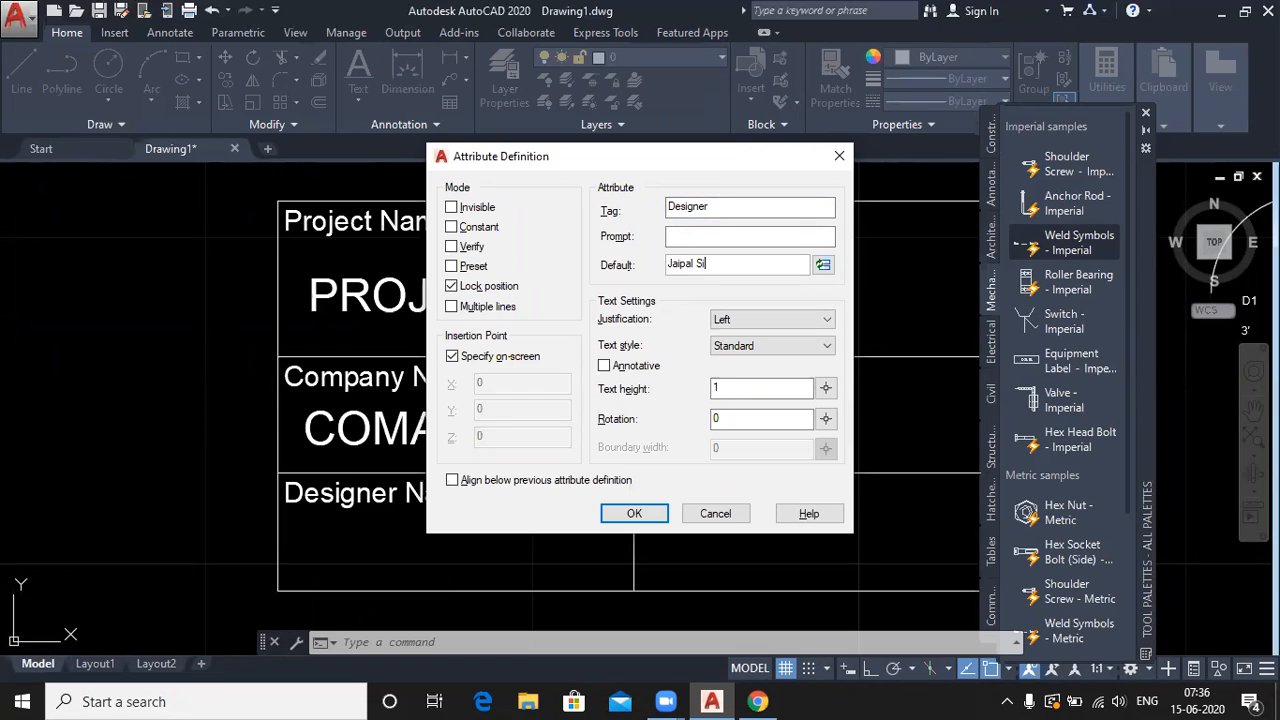
pyautogui.click(634, 513)
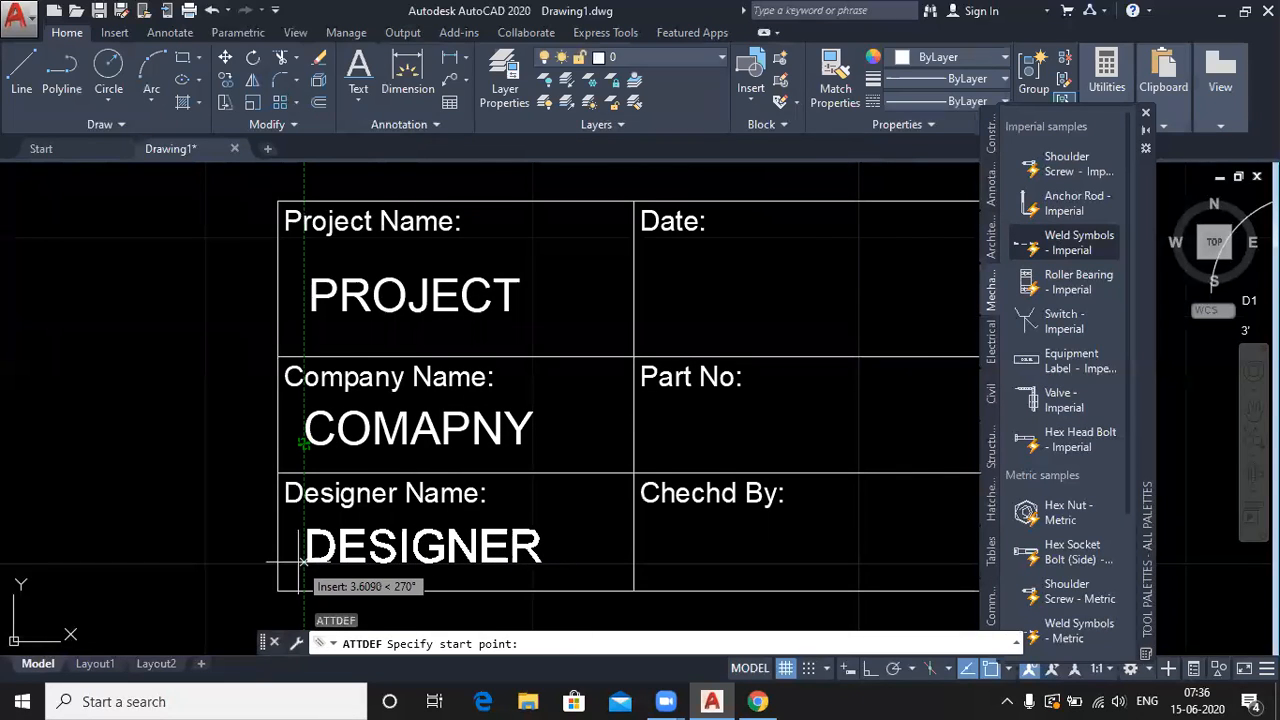
pyautogui.click(304, 565)
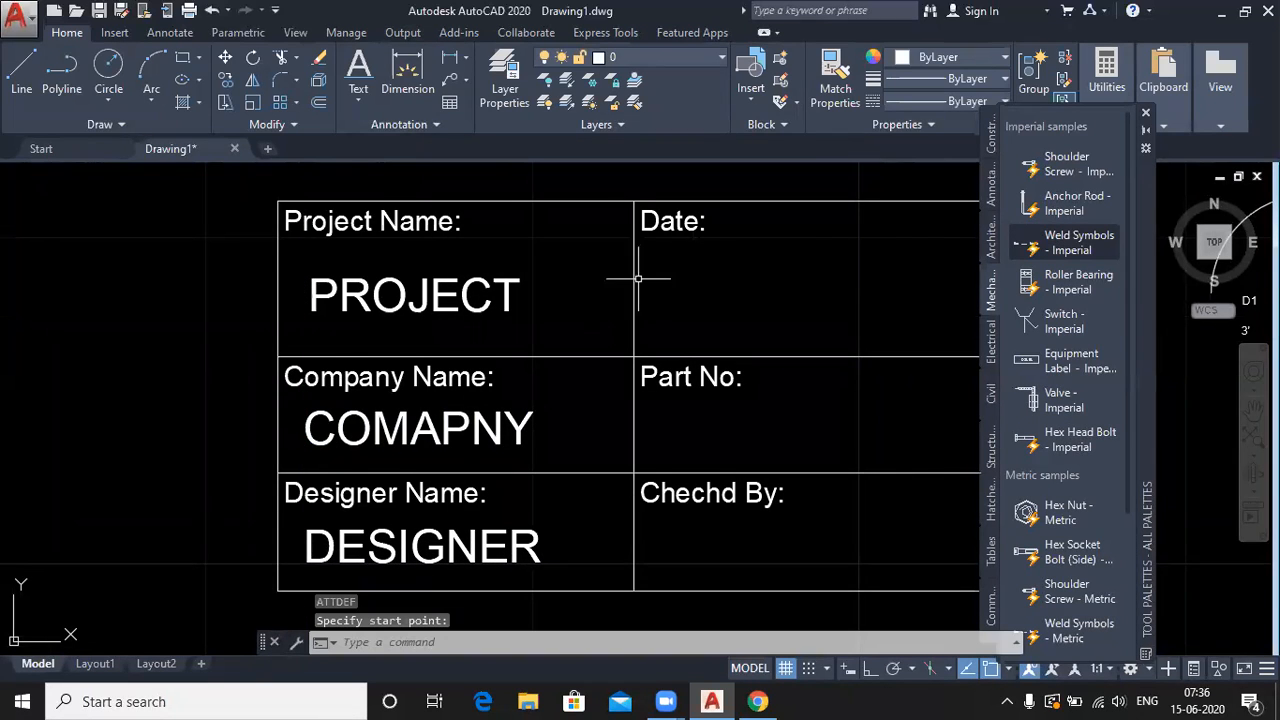
pyautogui.scroll(-2, 639, 279)
pyautogui.moveTo(711, 286); pyautogui.dragTo(586, 301, button='middle')
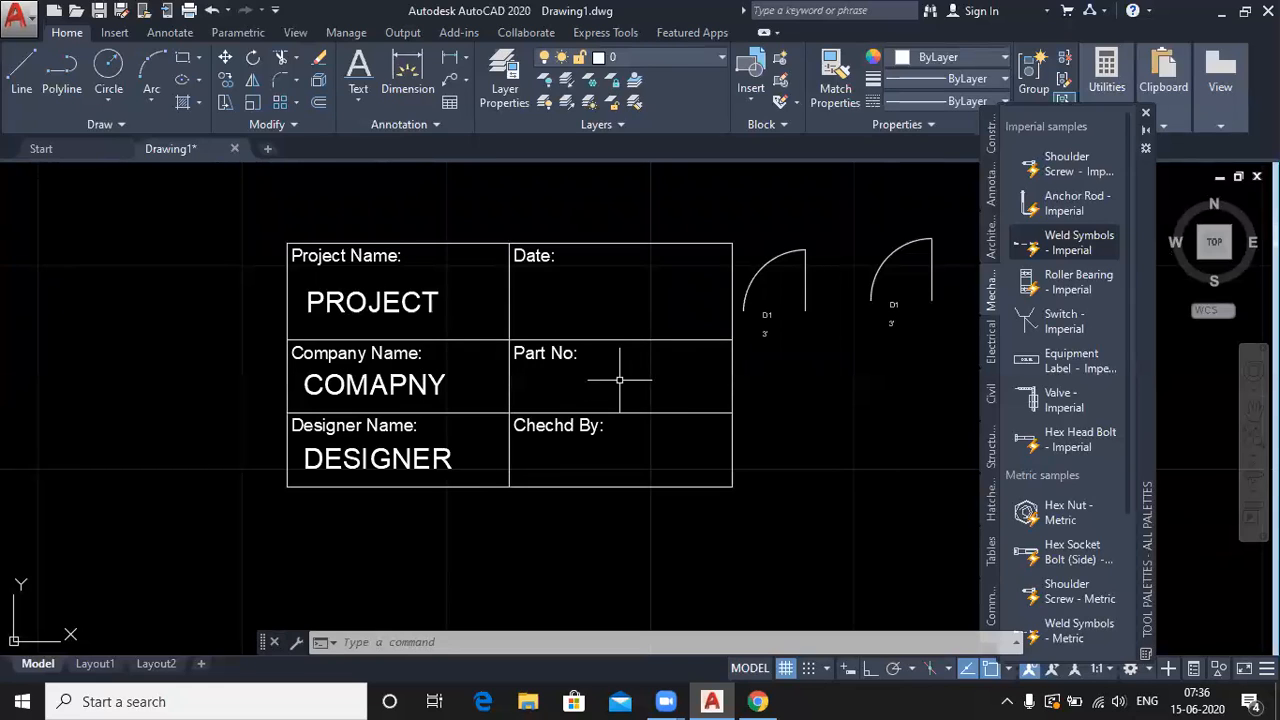
# - Replace 'Part' with 'Drawing' so the middle-right label reads 'Drawing No:'
pyautogui.click(543, 352)
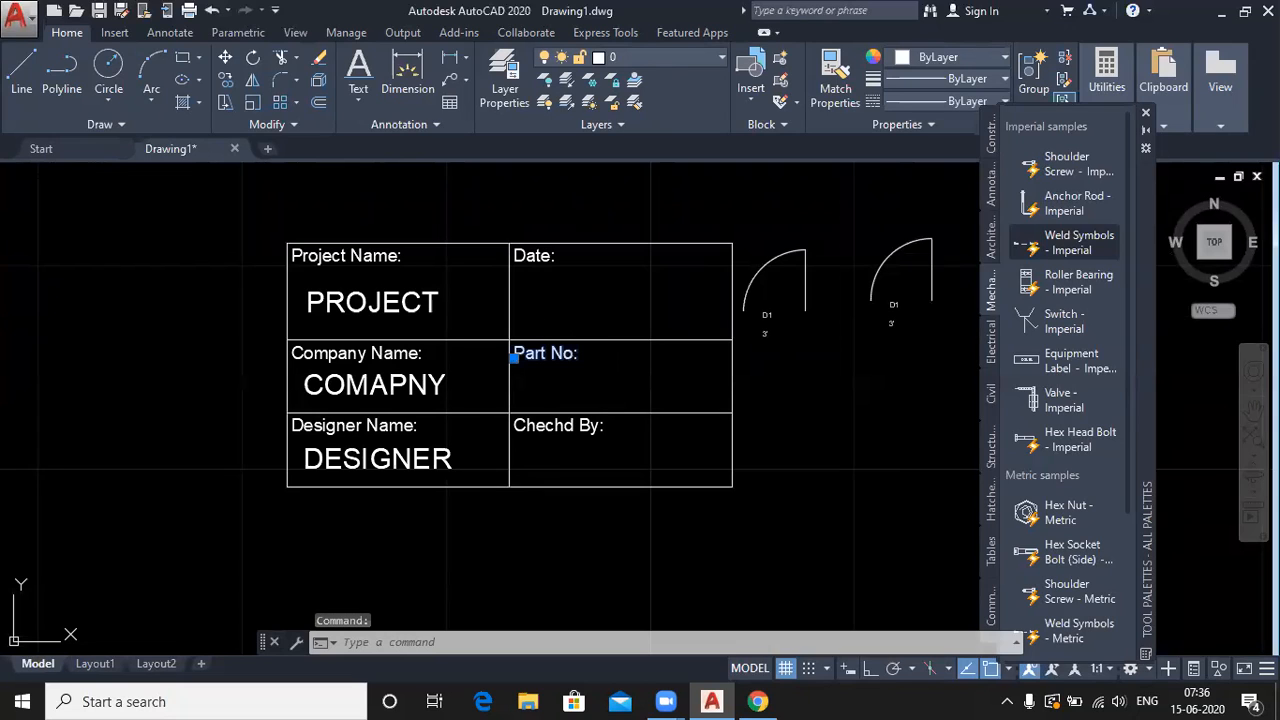
pyautogui.doubleClick(553, 354)
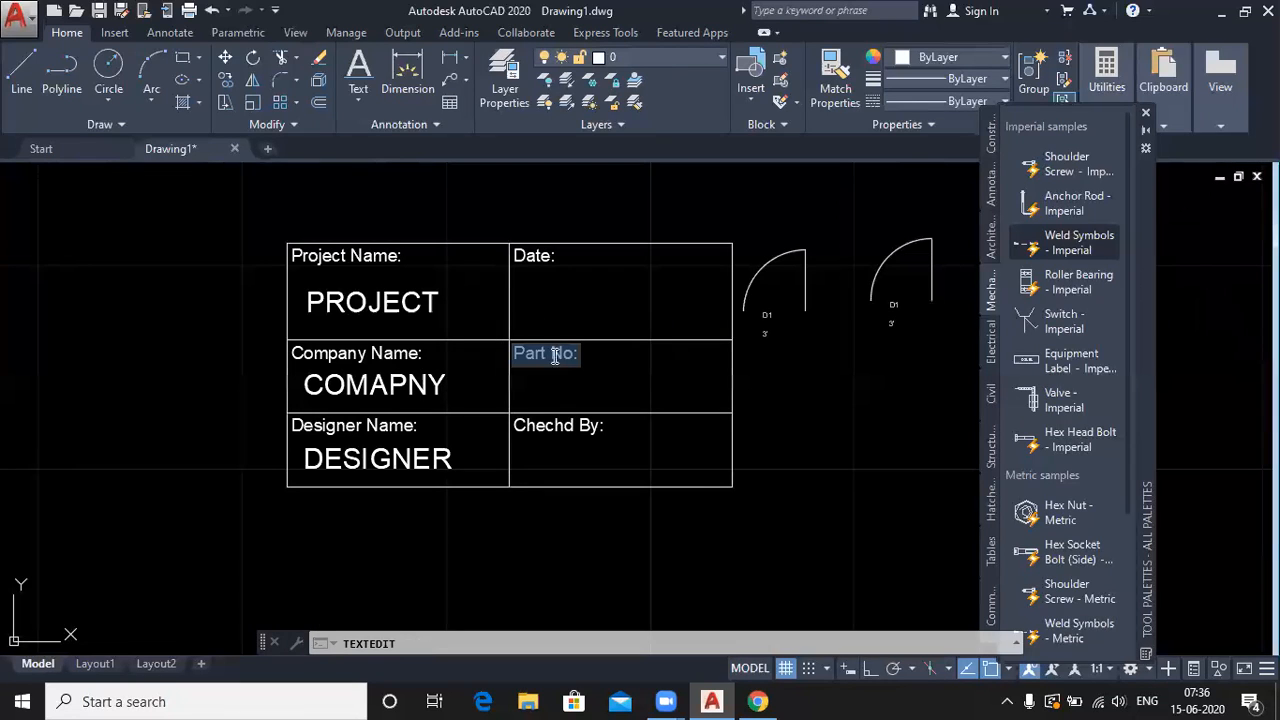
pyautogui.click(553, 353)
pyautogui.press('BackSpace')
pyautogui.press('BackSpace')
pyautogui.press('BackSpace')
pyautogui.press('BackSpace')
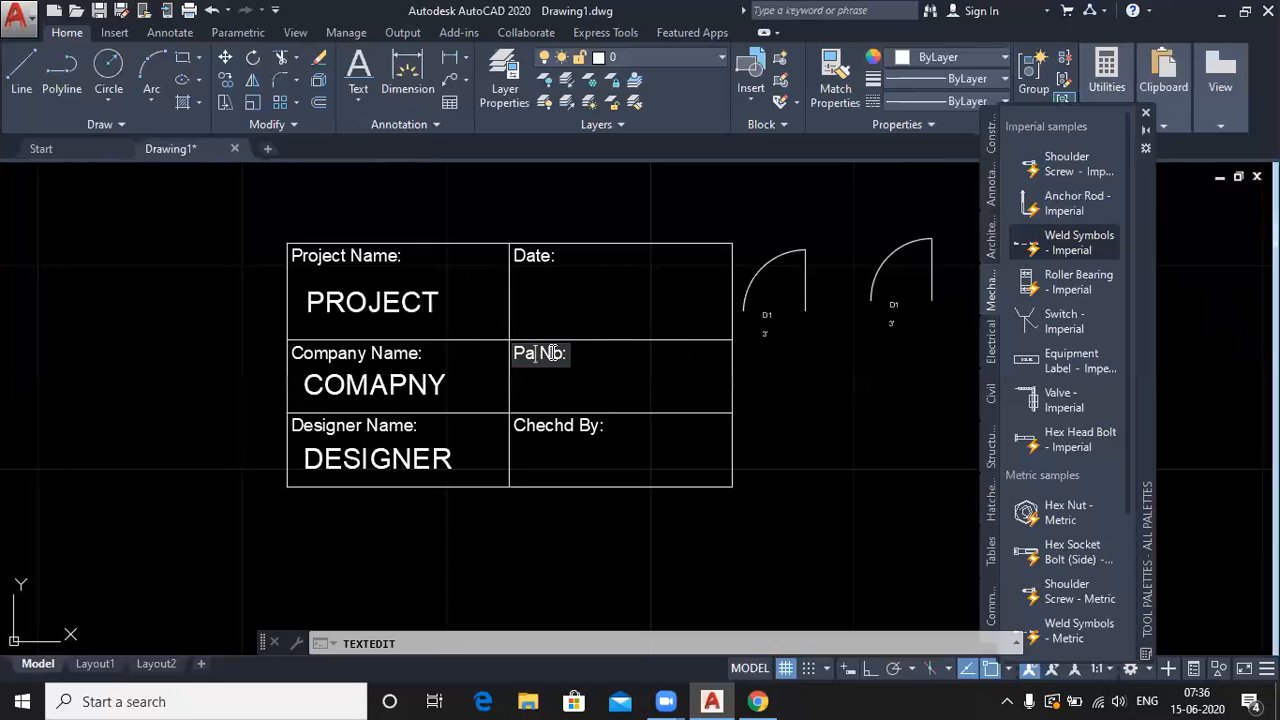
pyautogui.write('Drawi')
pyautogui.write('ng')
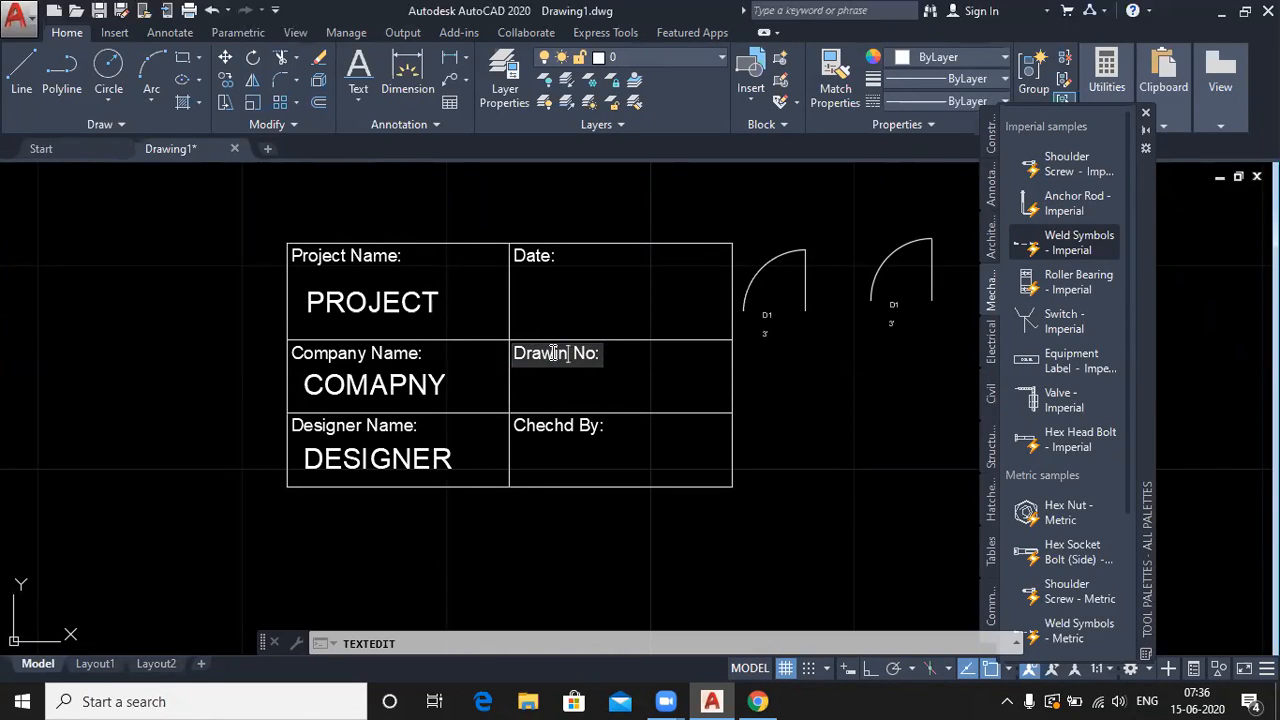
pyautogui.press('Return')
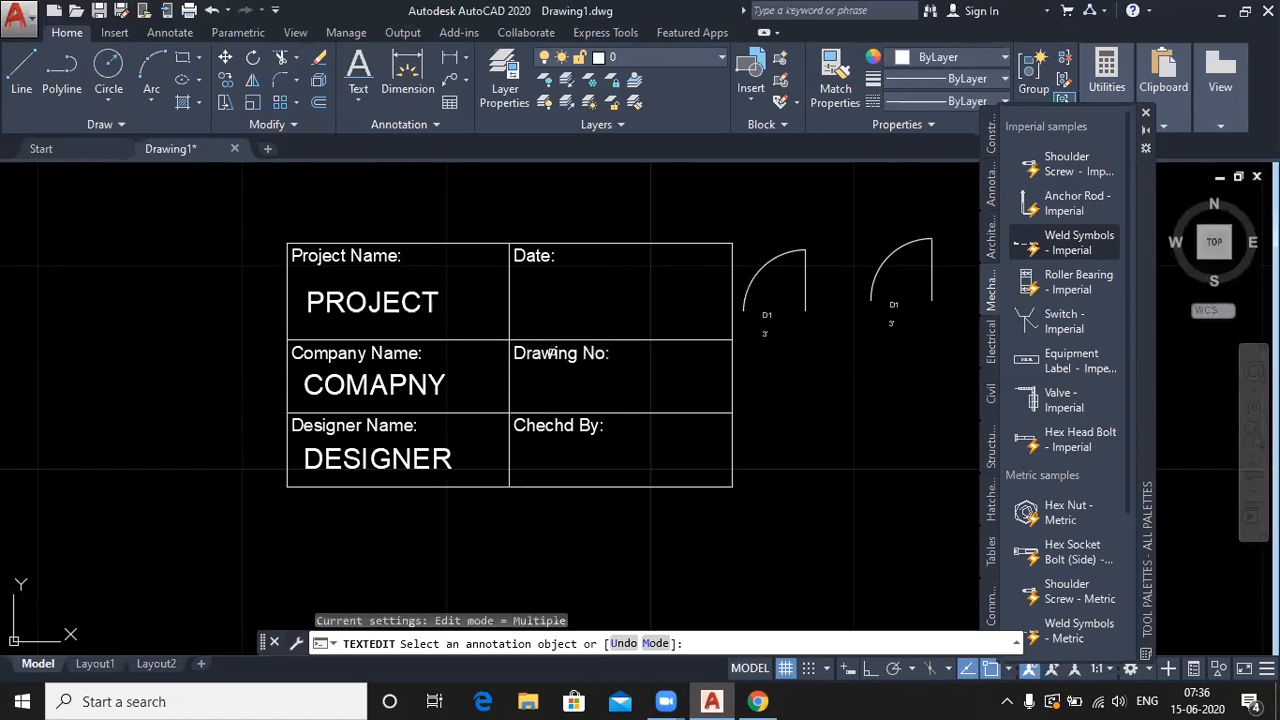
pyautogui.rightClick(457, 216)
pyautogui.click(462, 221)
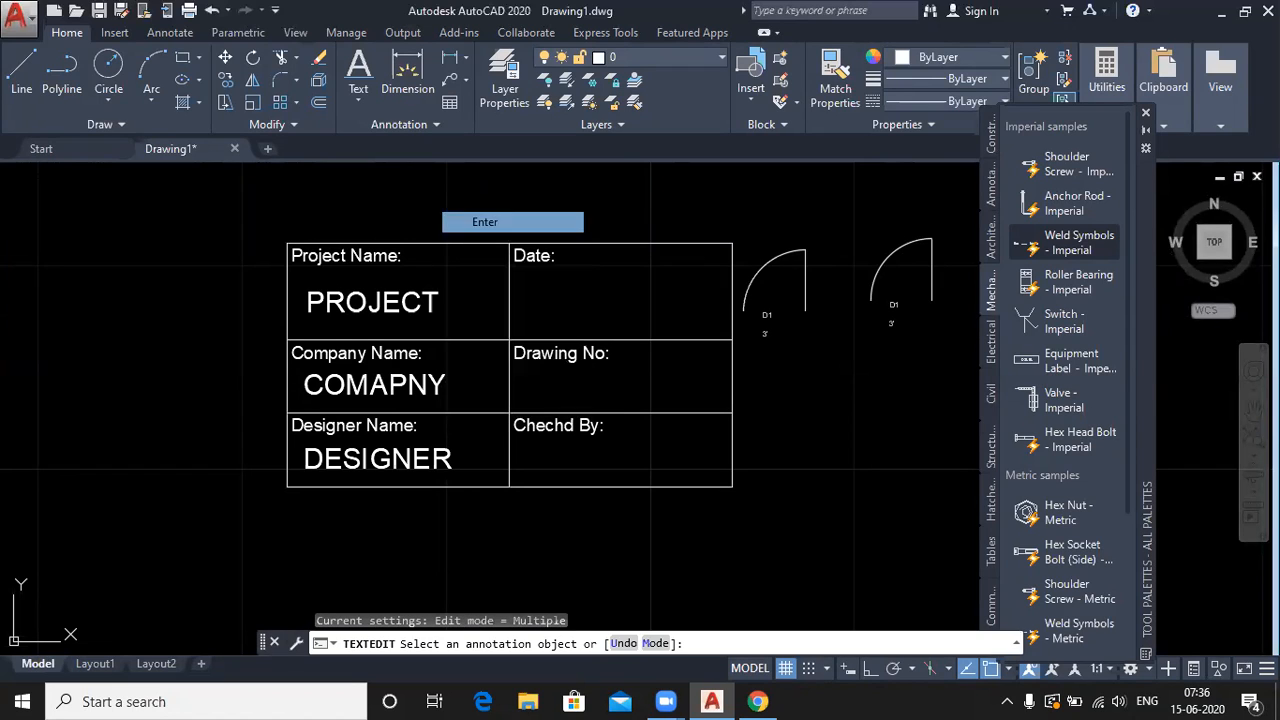
pyautogui.write('a')
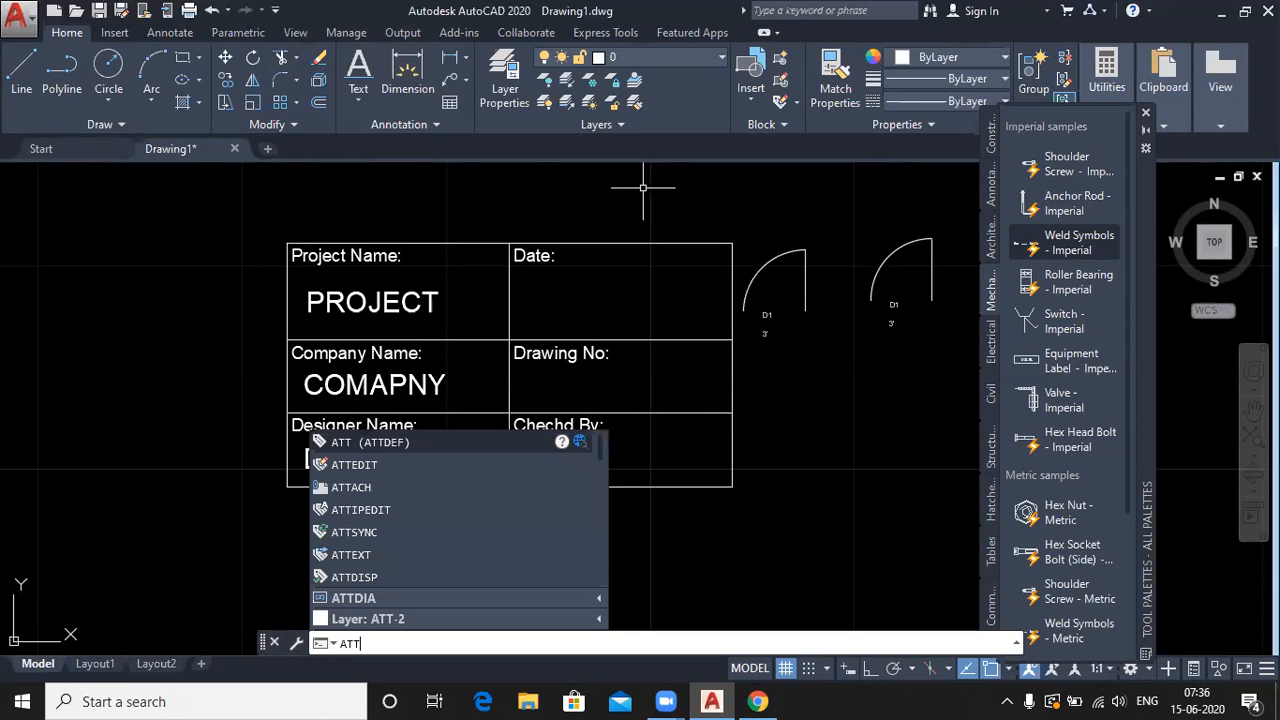
# - Define a Date attribute defaulting to a 15-Jun-20 style date field and place it under Date:
pyautogui.press('Return')
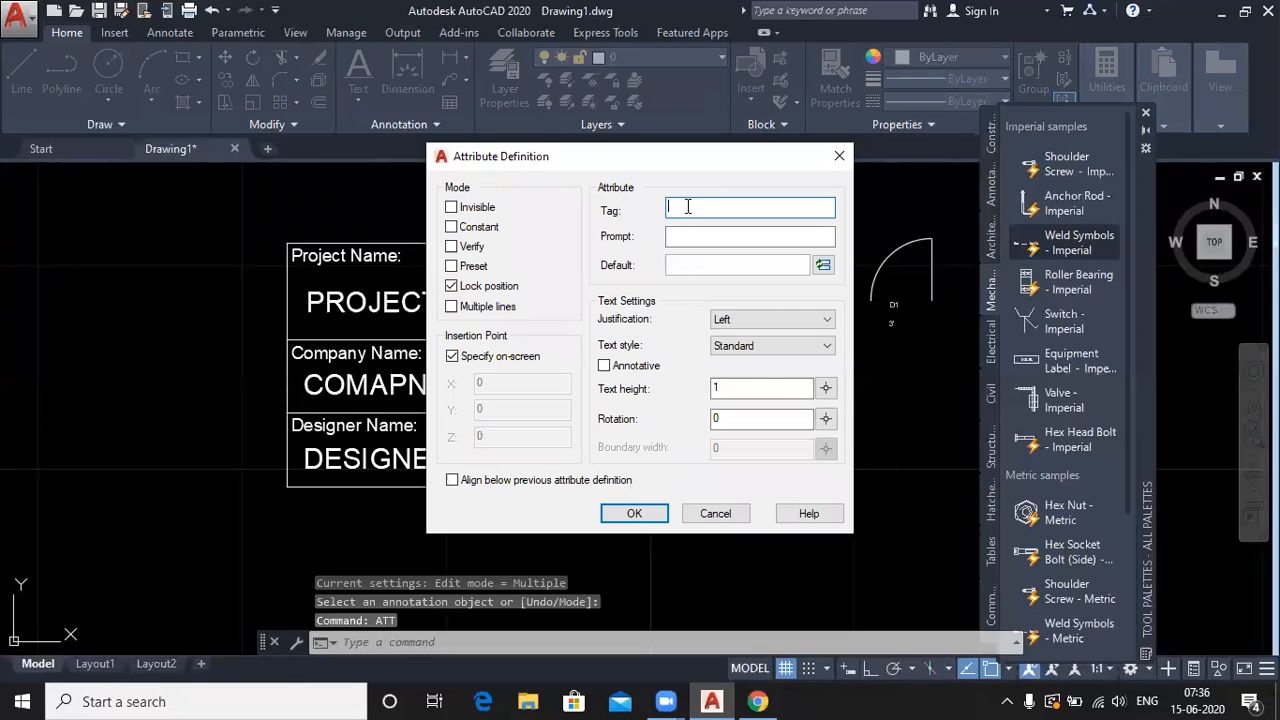
pyautogui.write('Date')
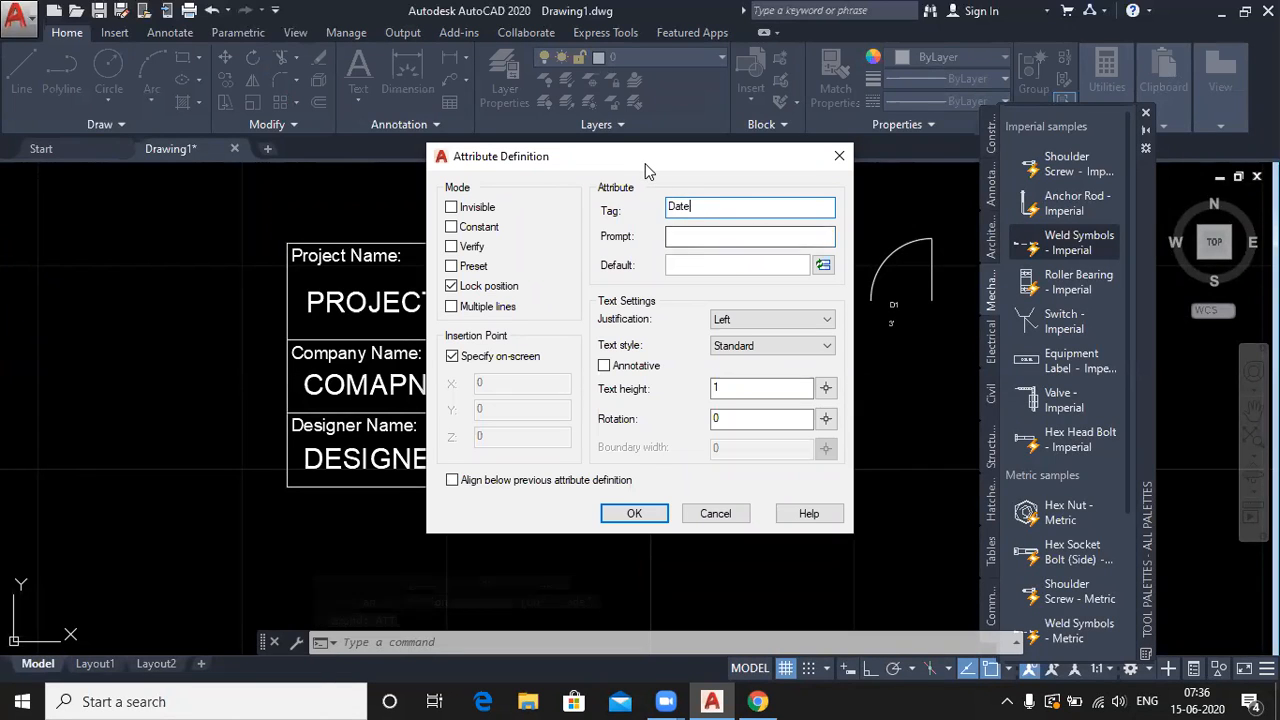
pyautogui.moveTo(645, 163); pyautogui.dragTo(922, 157)
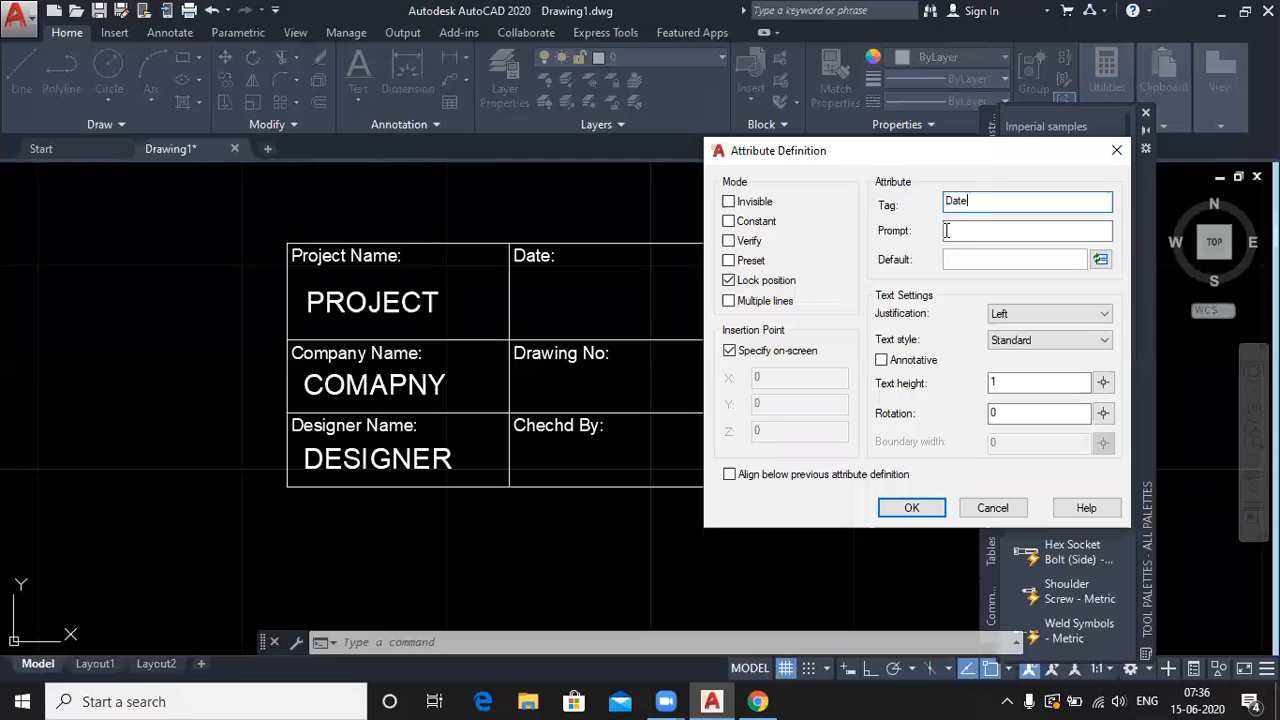
pyautogui.click(985, 258)
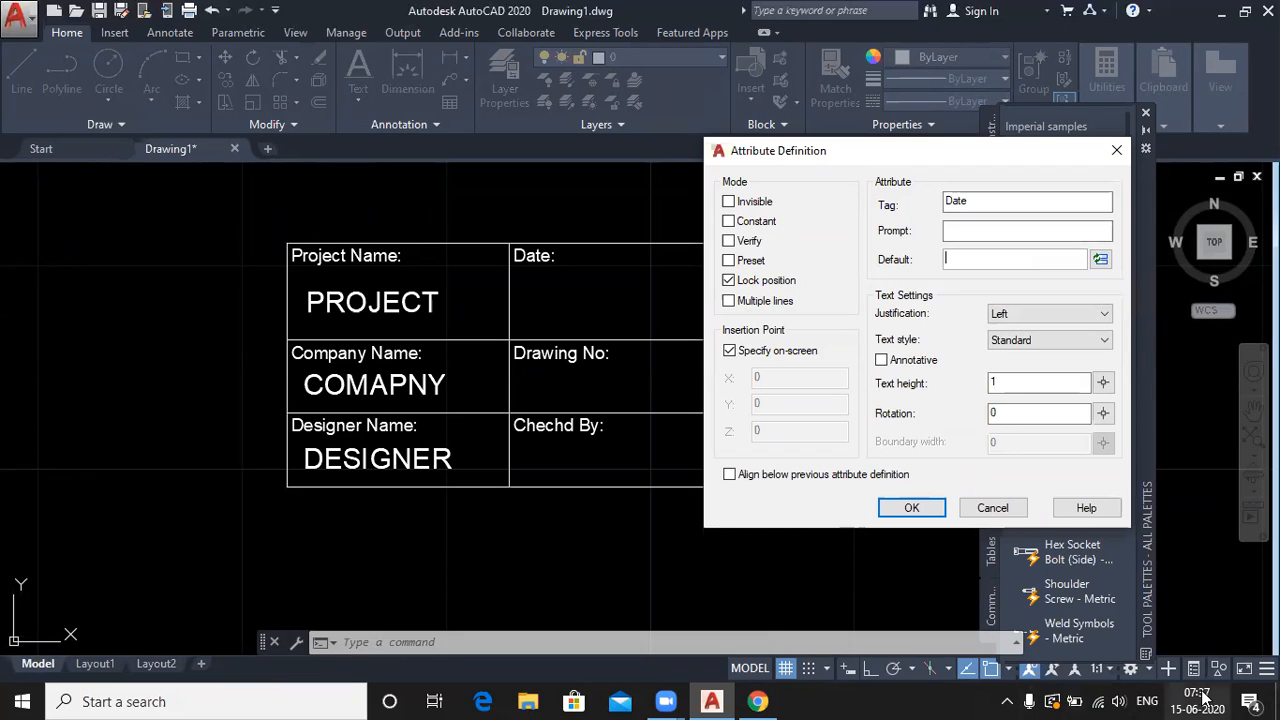
pyautogui.moveTo(1197, 695)
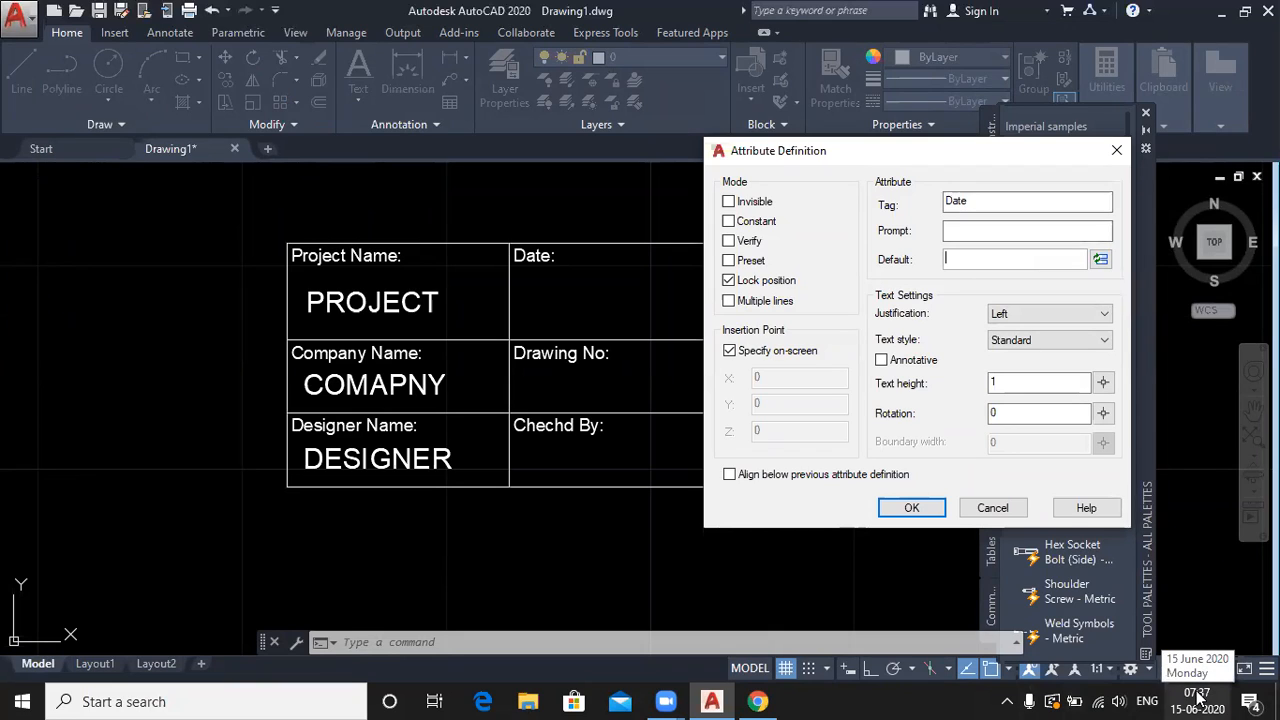
pyautogui.click(1101, 260)
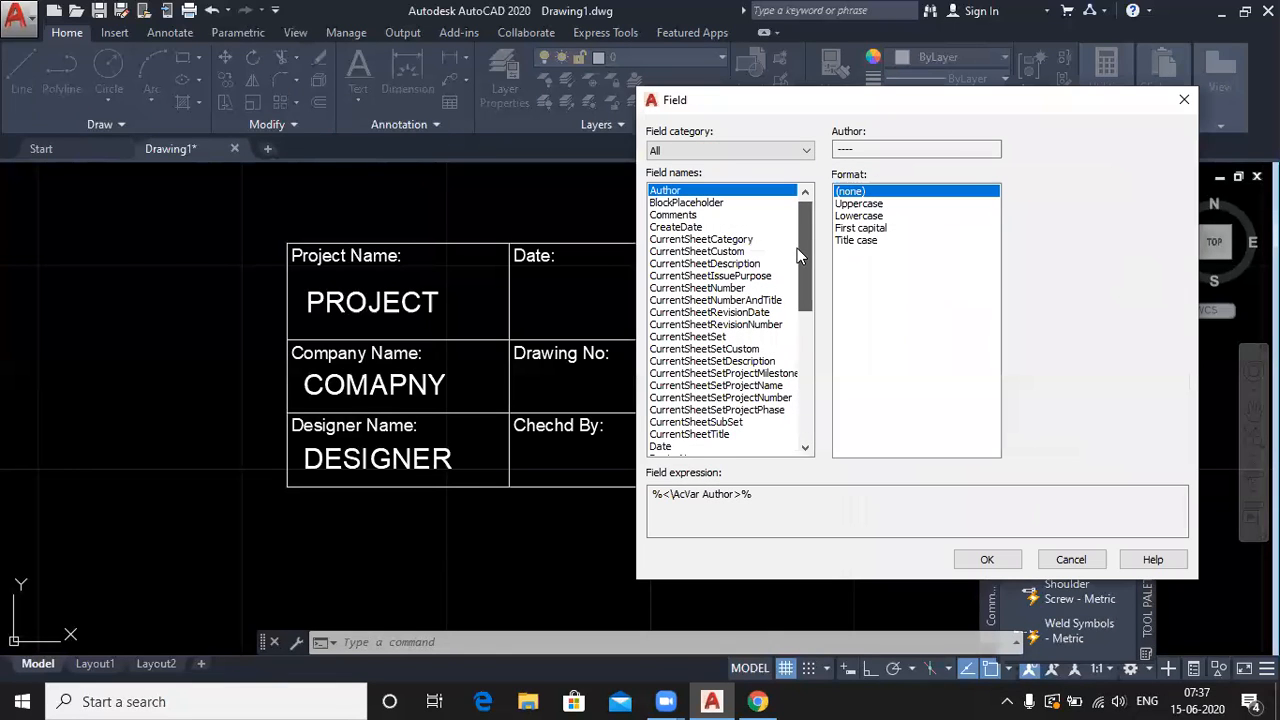
pyautogui.moveTo(797, 248); pyautogui.dragTo(797, 280)
pyautogui.click(666, 361)
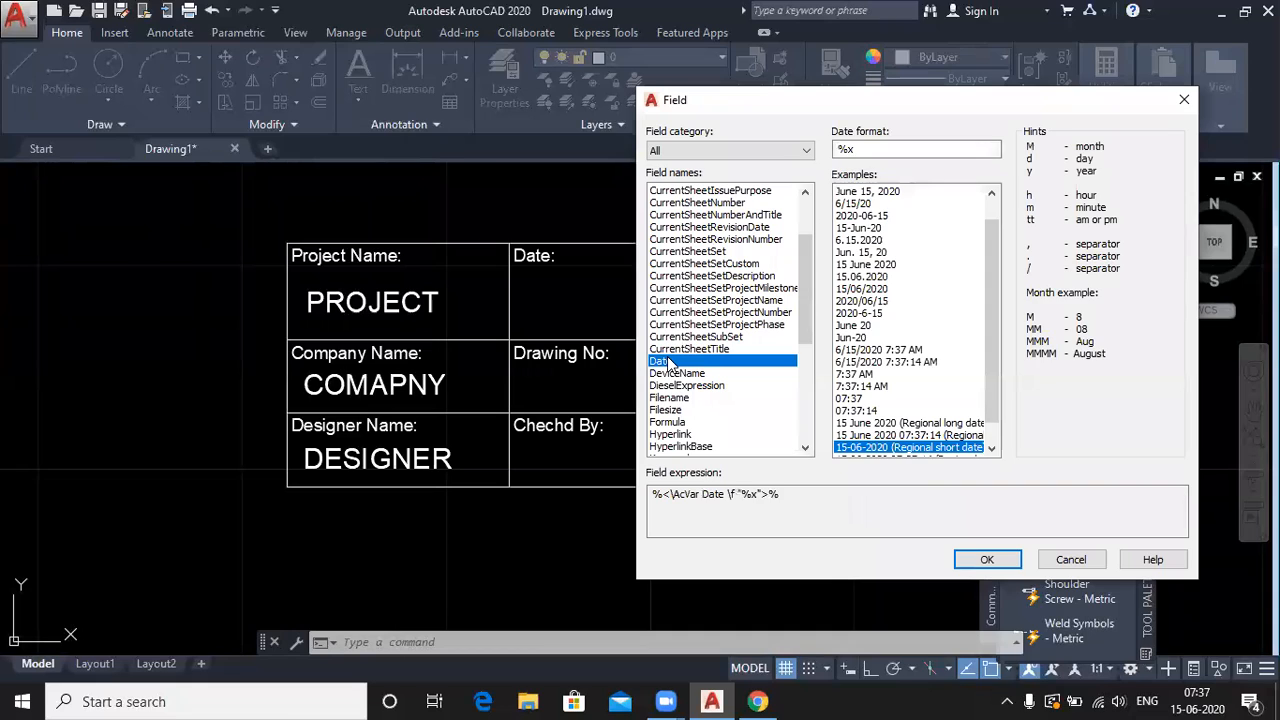
pyautogui.click(858, 228)
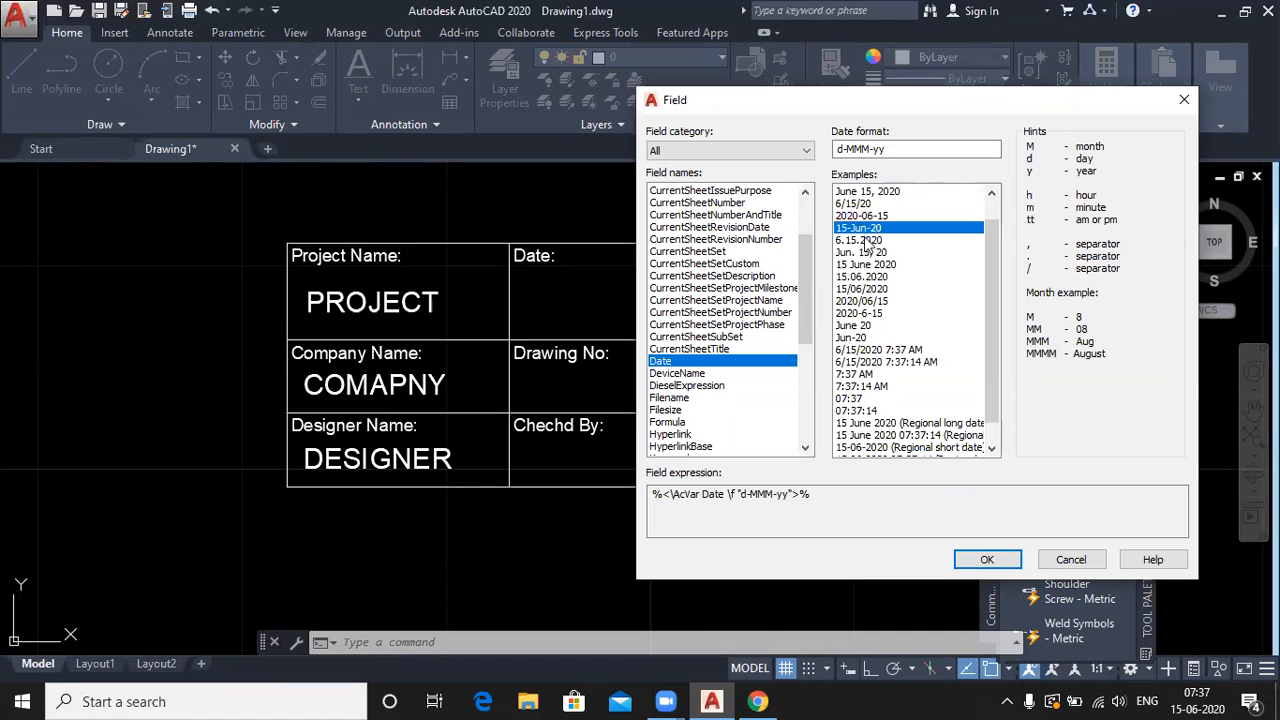
pyautogui.click(972, 558)
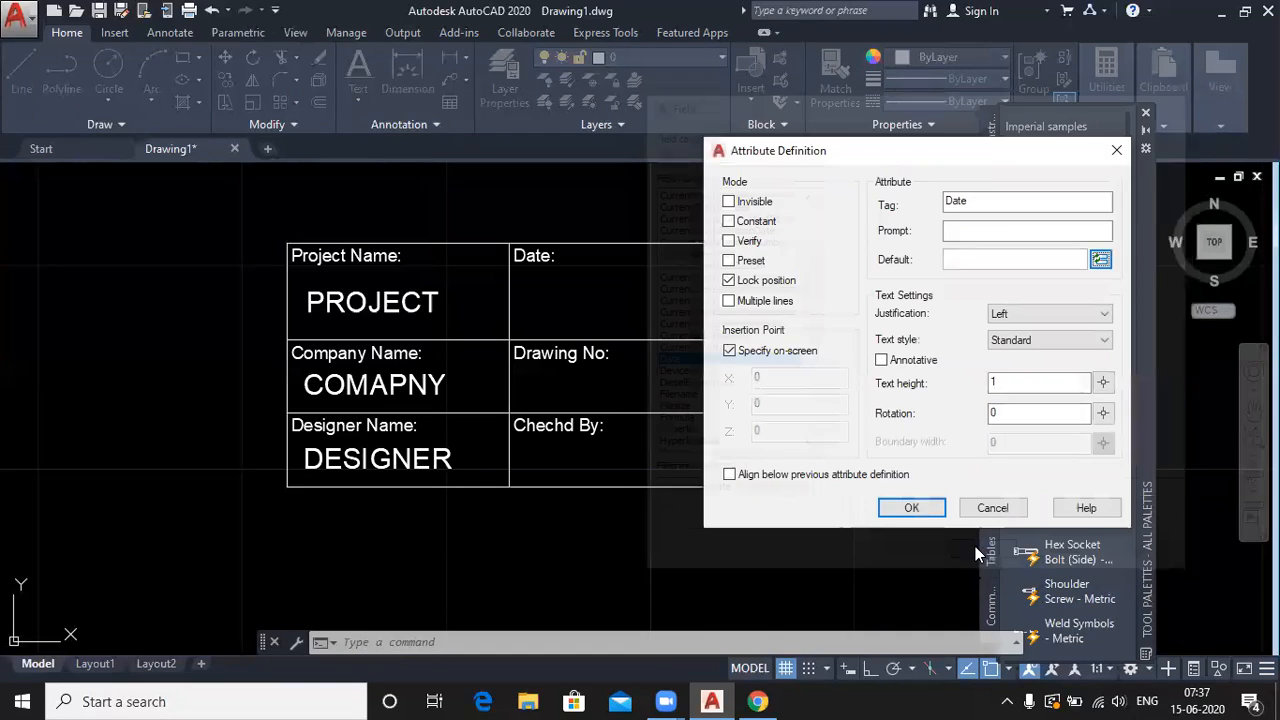
pyautogui.click(911, 507)
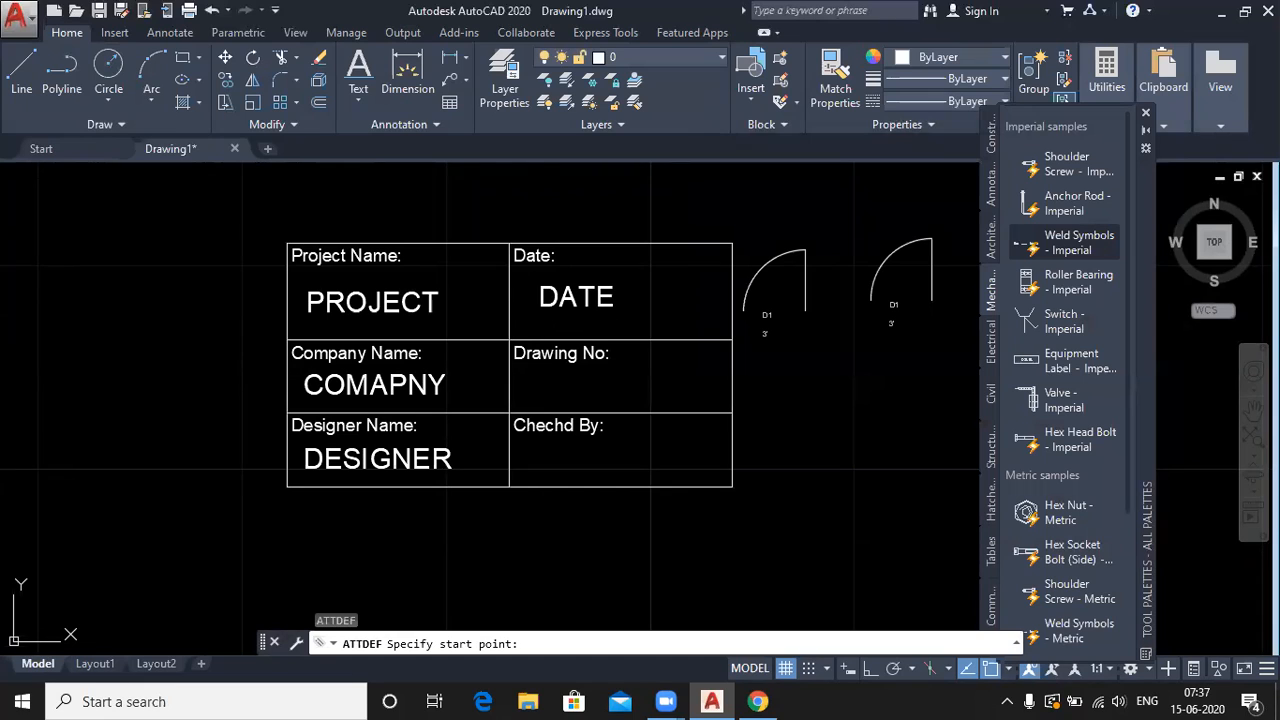
pyautogui.click(539, 307)
# - Start a Drawing attribute whose default is the Filename field with first capital
pyautogui.press('Return')
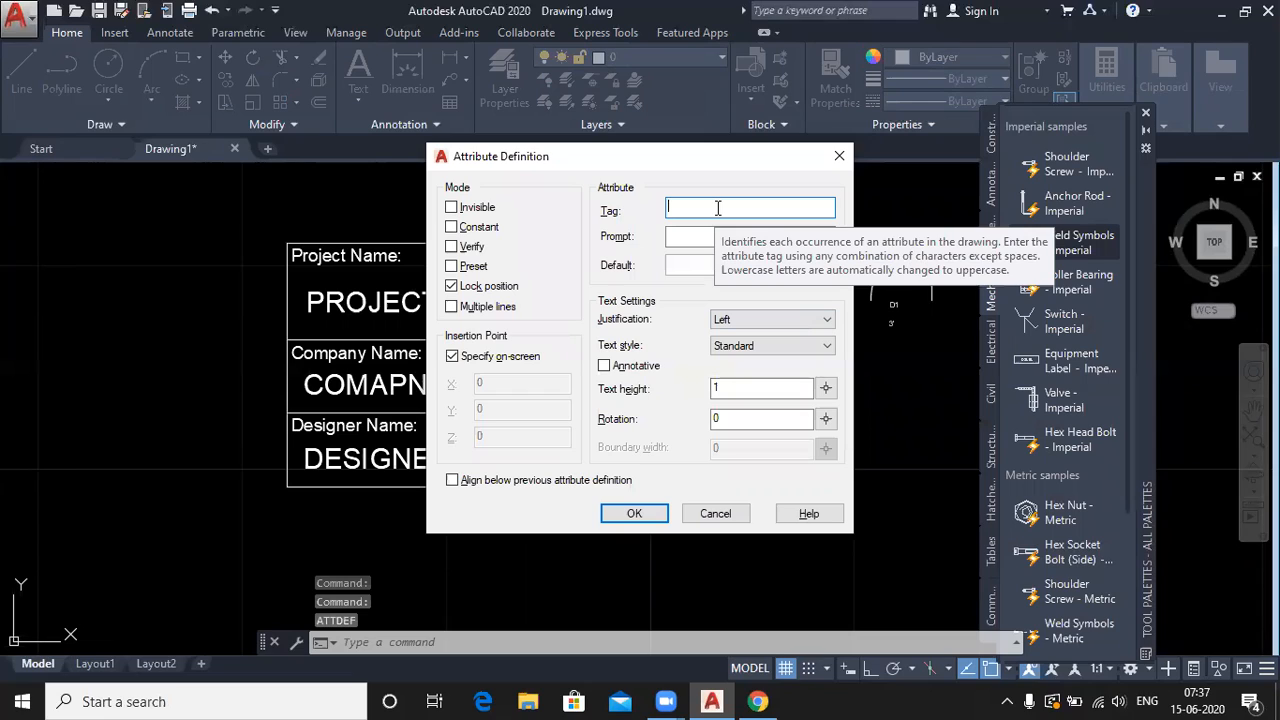
pyautogui.write('Dr')
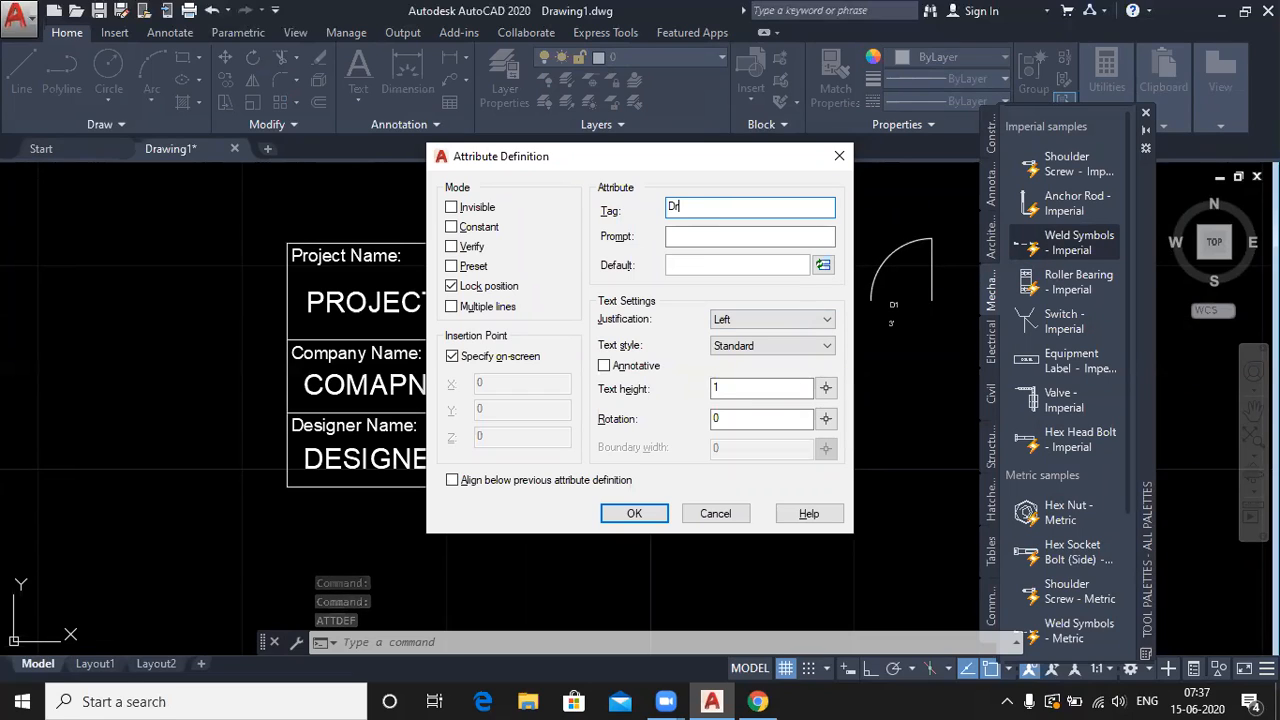
pyautogui.write('awin')
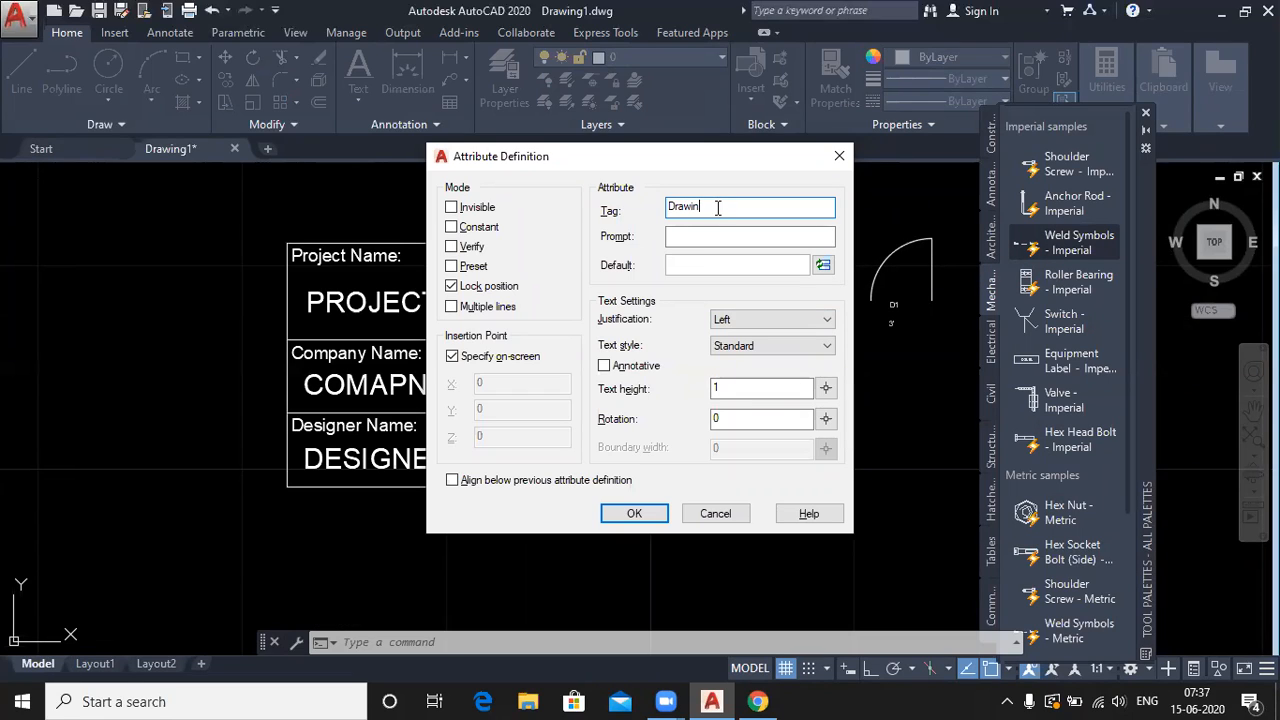
pyautogui.click(822, 265)
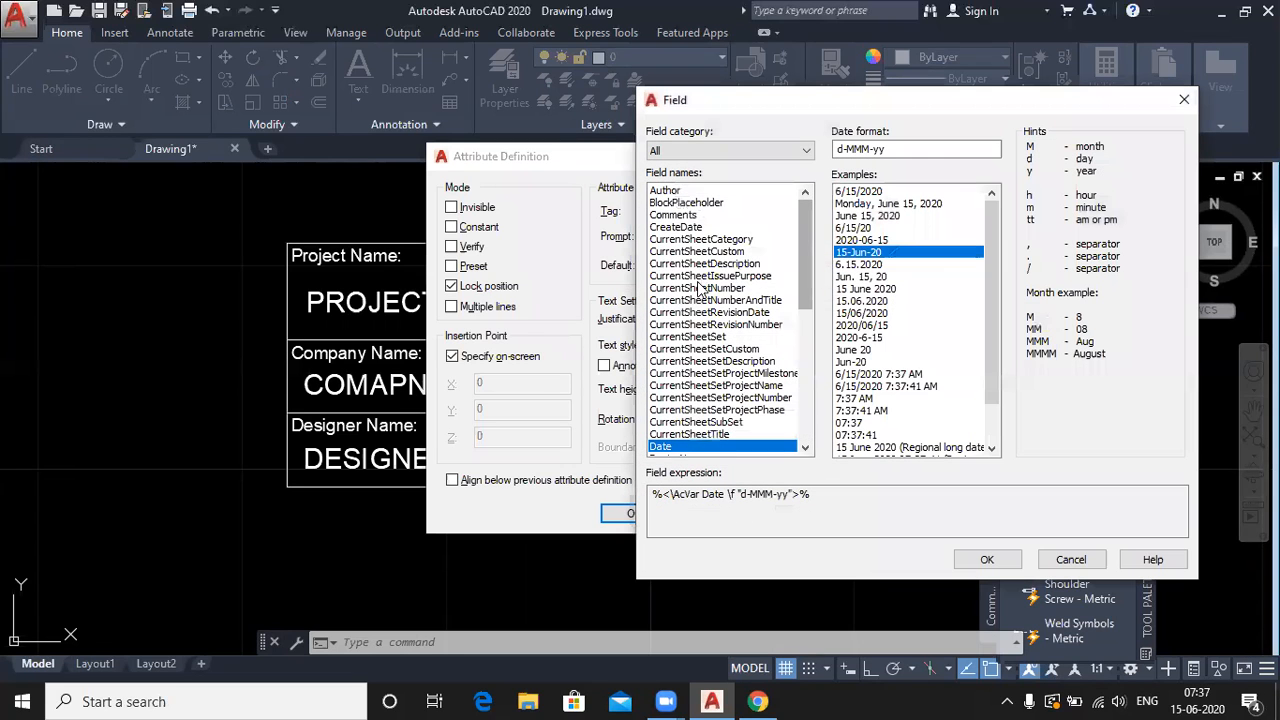
pyautogui.scroll(-2, 697, 290)
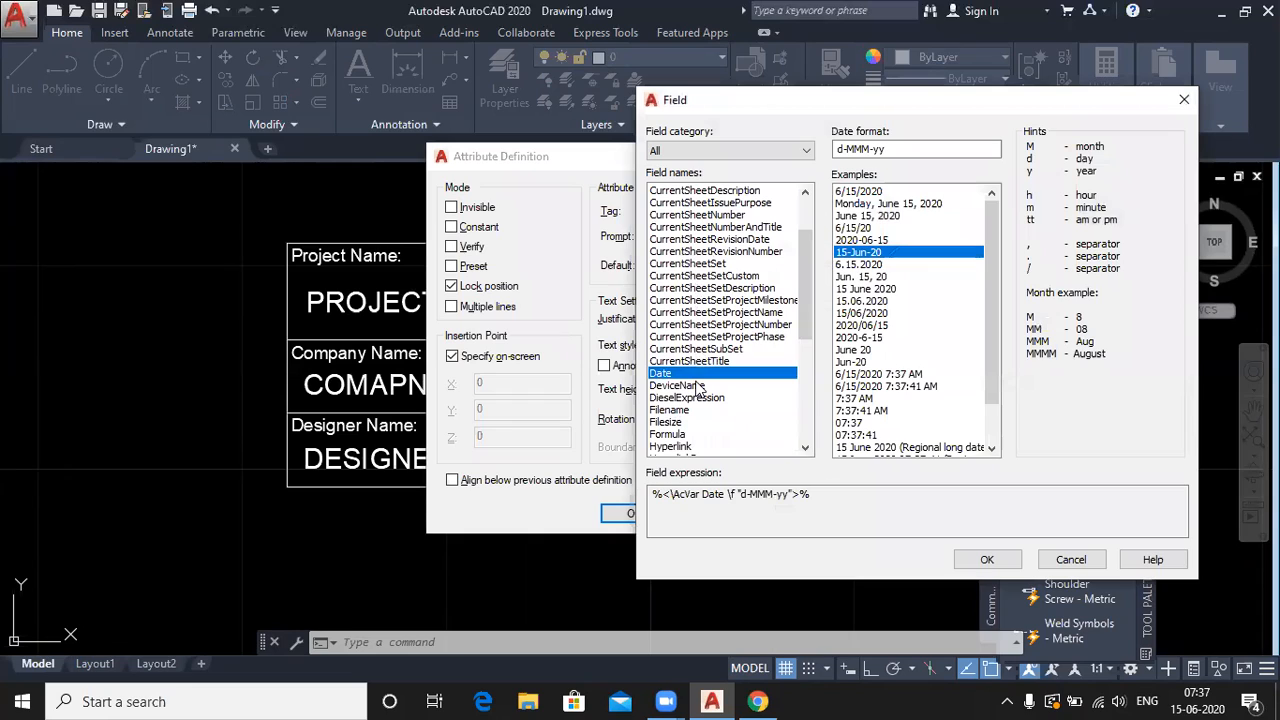
pyautogui.click(670, 411)
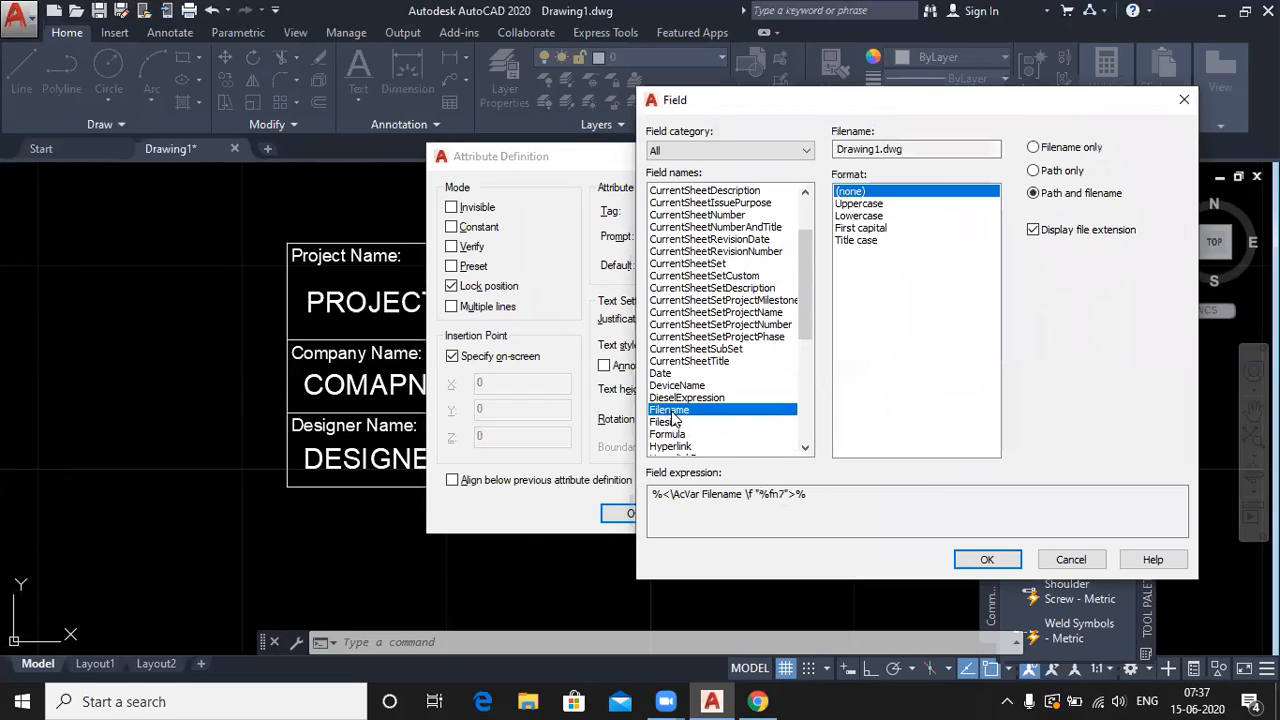
pyautogui.click(866, 229)
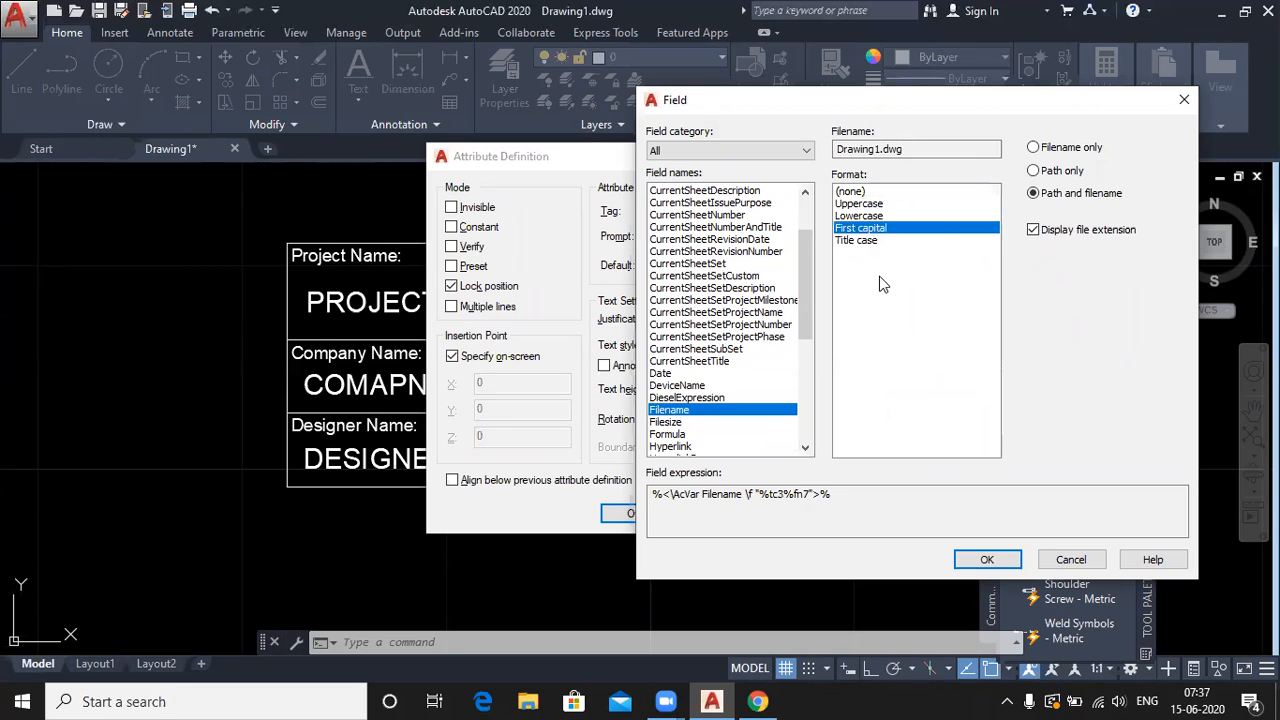
pyautogui.click(986, 560)
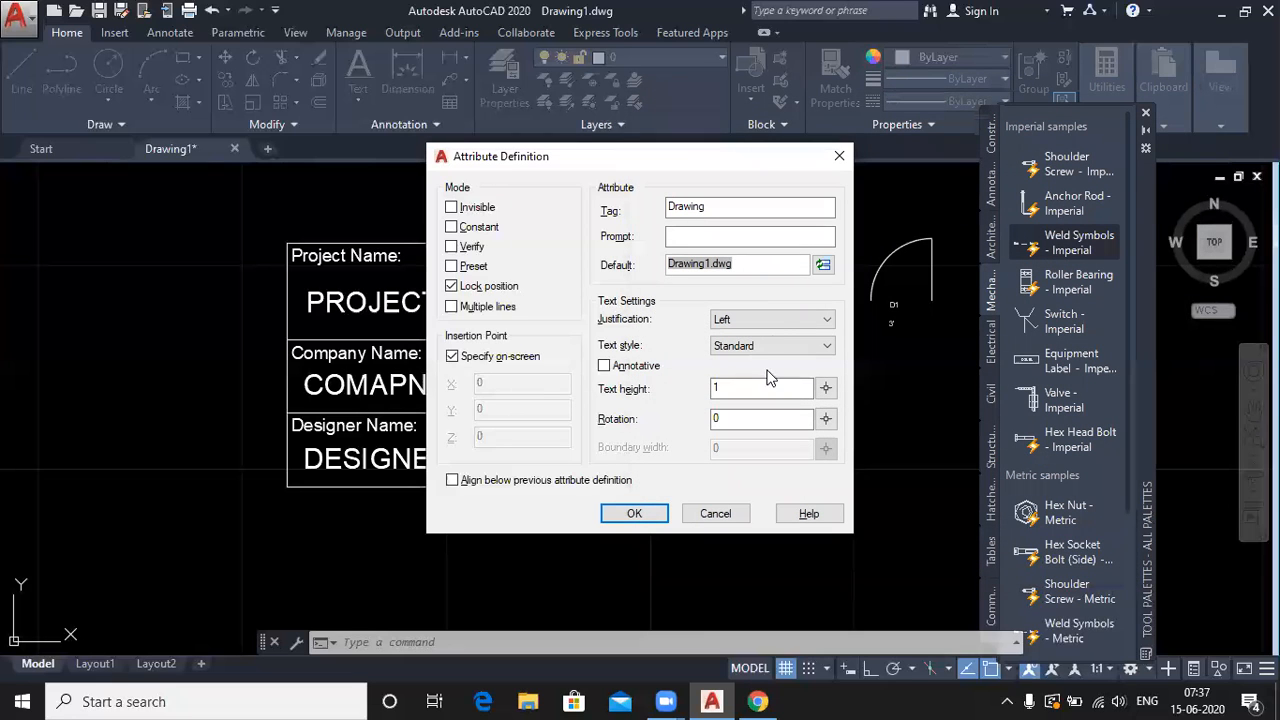
# - Limit the field to file name only, accept, and place the attribute in the Drawing No cell
pyautogui.click(822, 265)
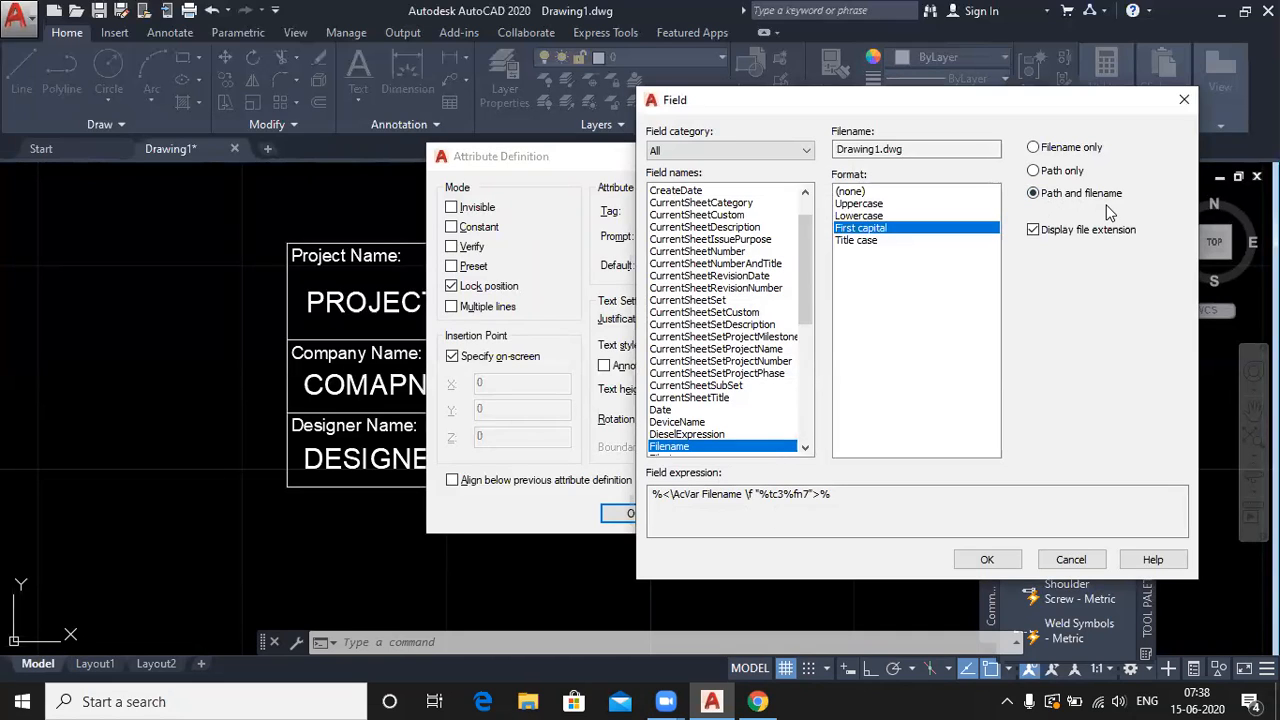
pyautogui.click(1056, 151)
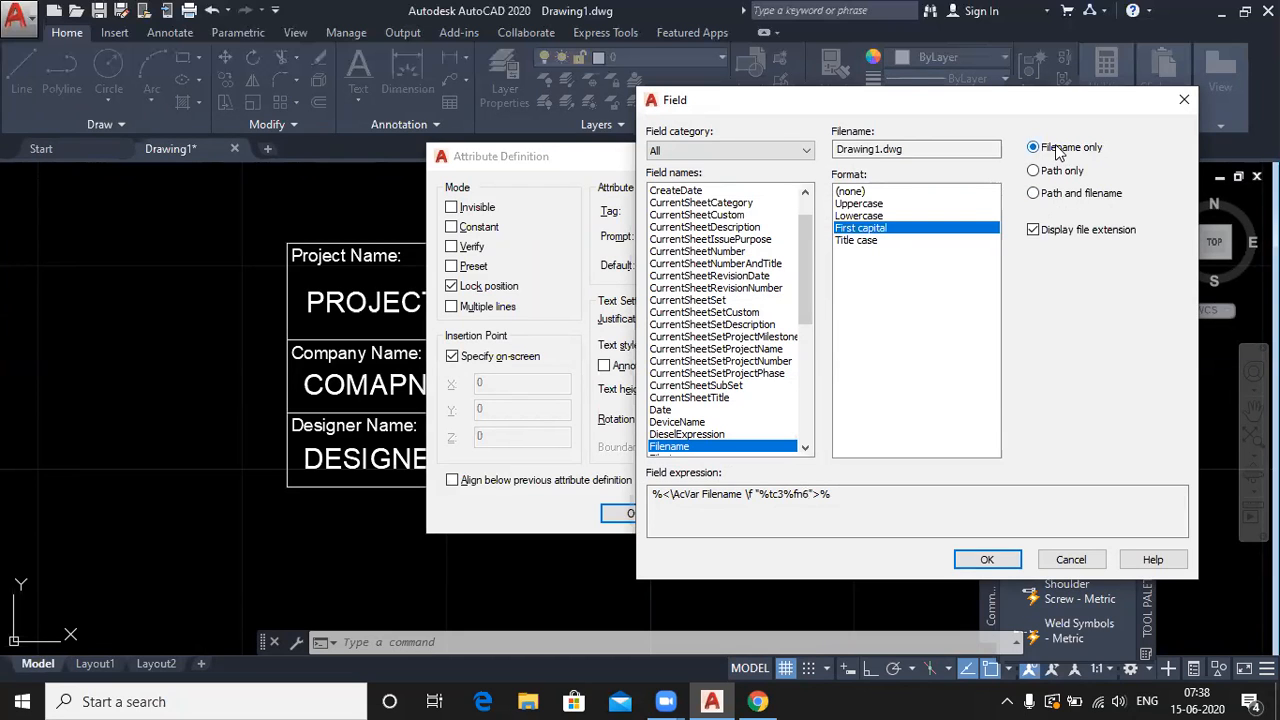
pyautogui.click(986, 559)
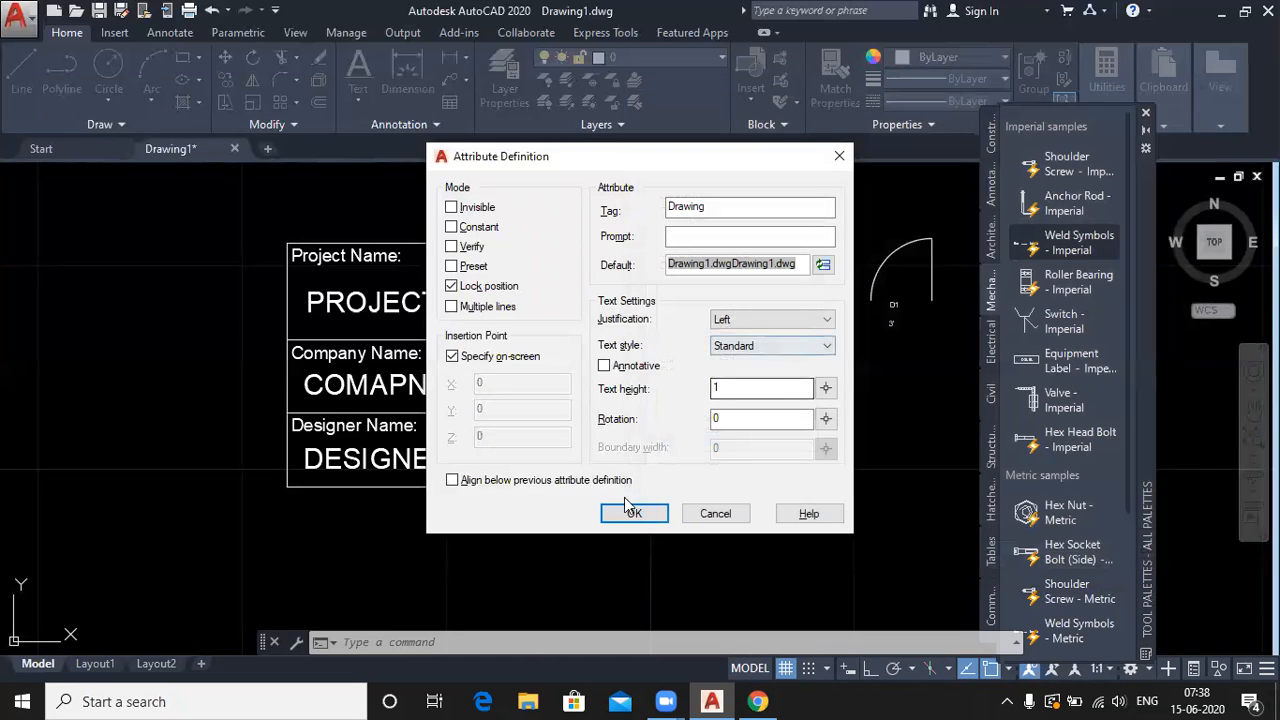
pyautogui.click(627, 507)
pyautogui.scroll(5, 540, 410)
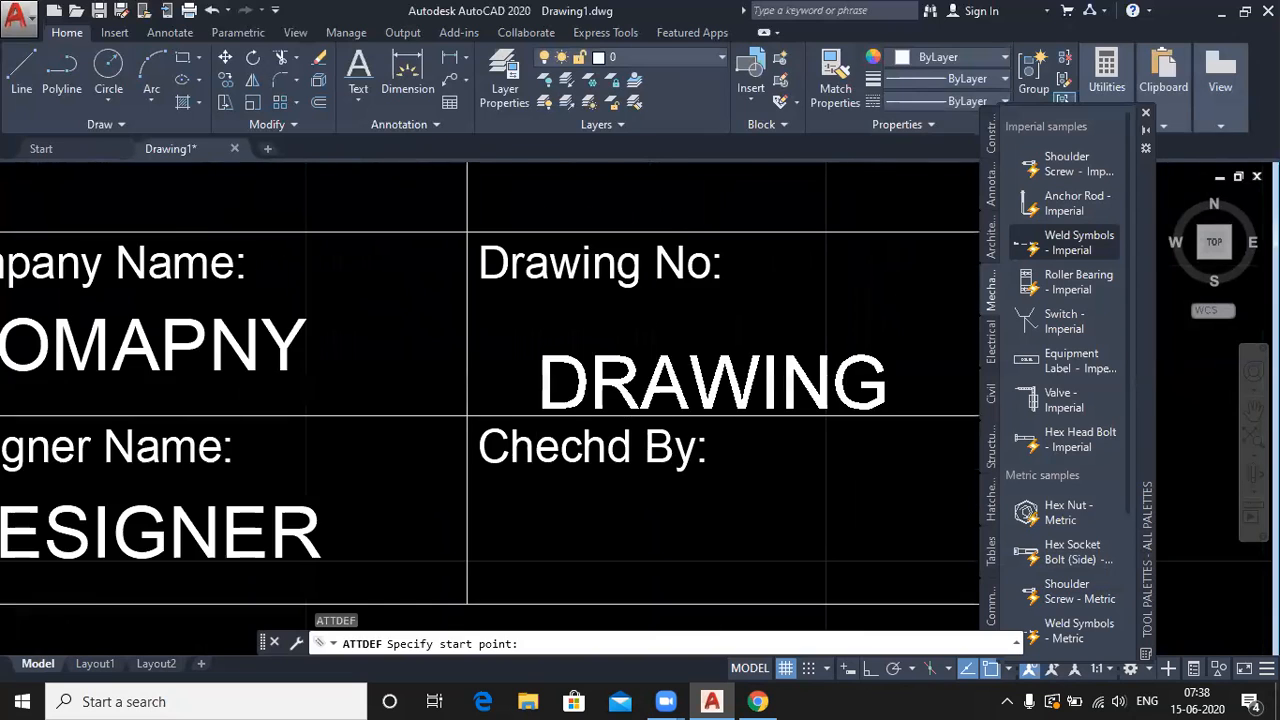
pyautogui.scroll(2, 538, 408)
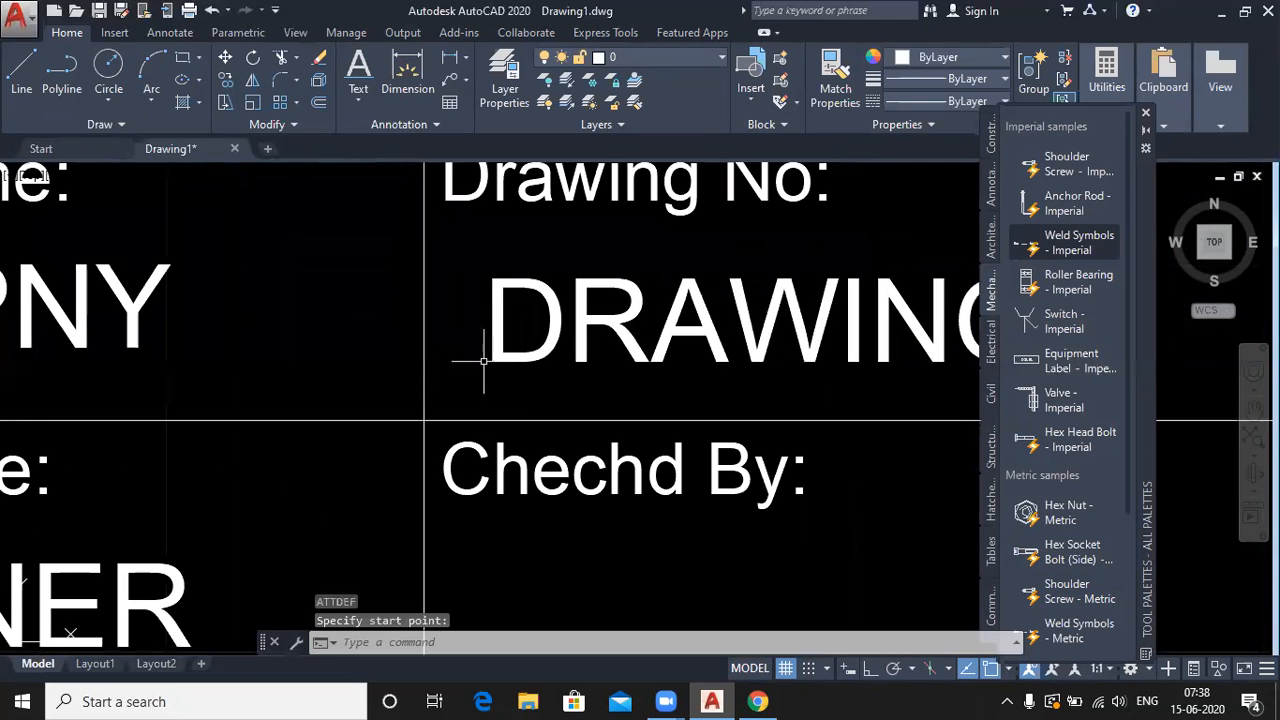
pyautogui.click(484, 362)
pyautogui.scroll(-6, 484, 362)
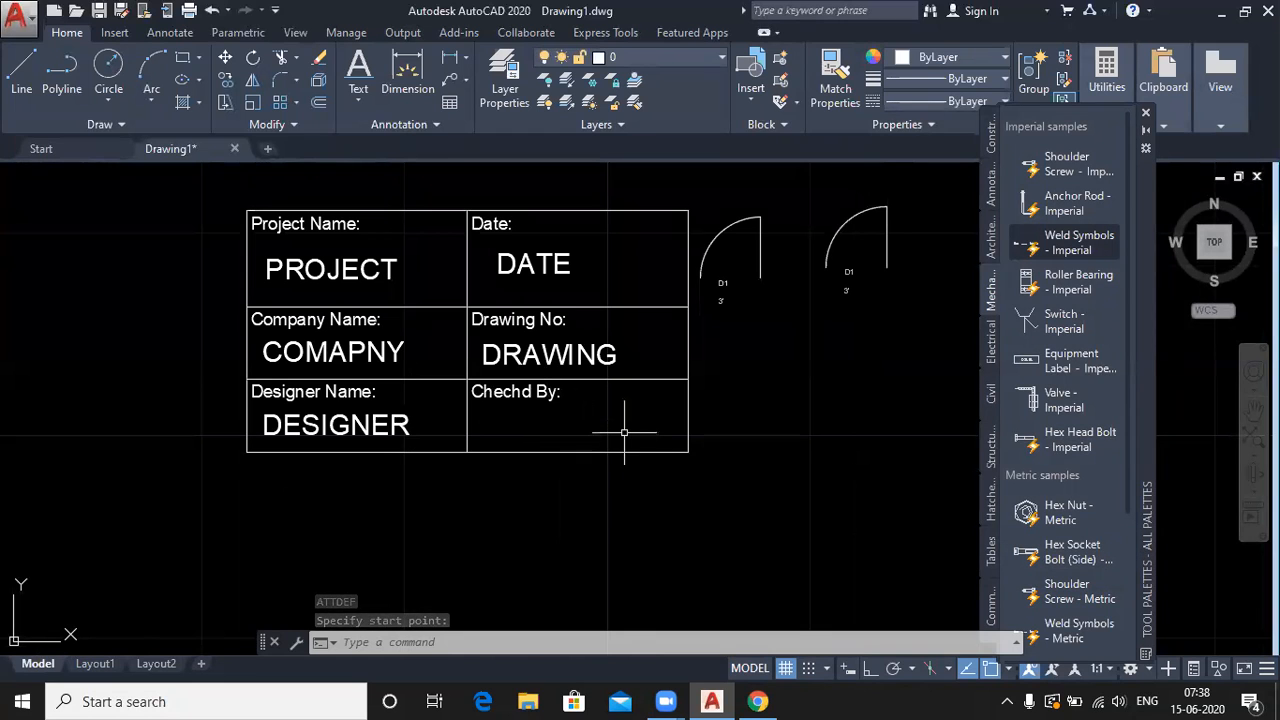
# - Define a Checkd attribute defaulting to the checker's name and place it under Chechd By:
pyautogui.press('Return')
pyautogui.write('Che')
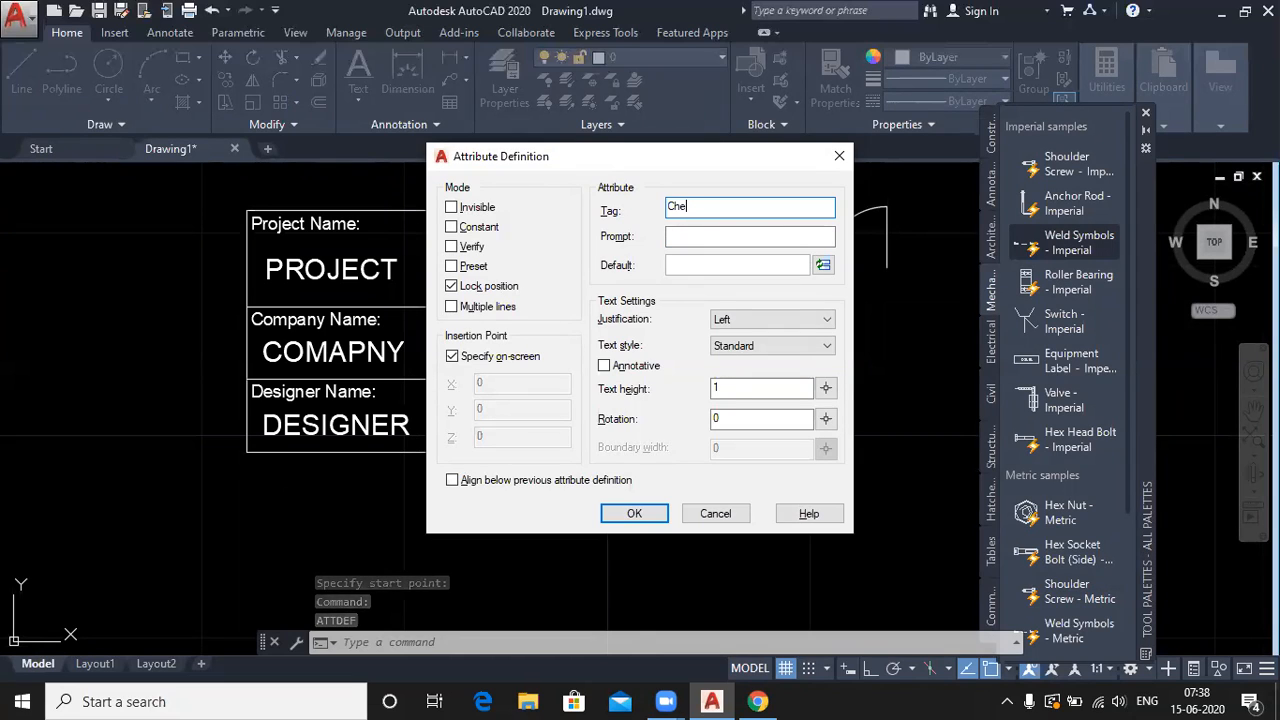
pyautogui.write('ckd')
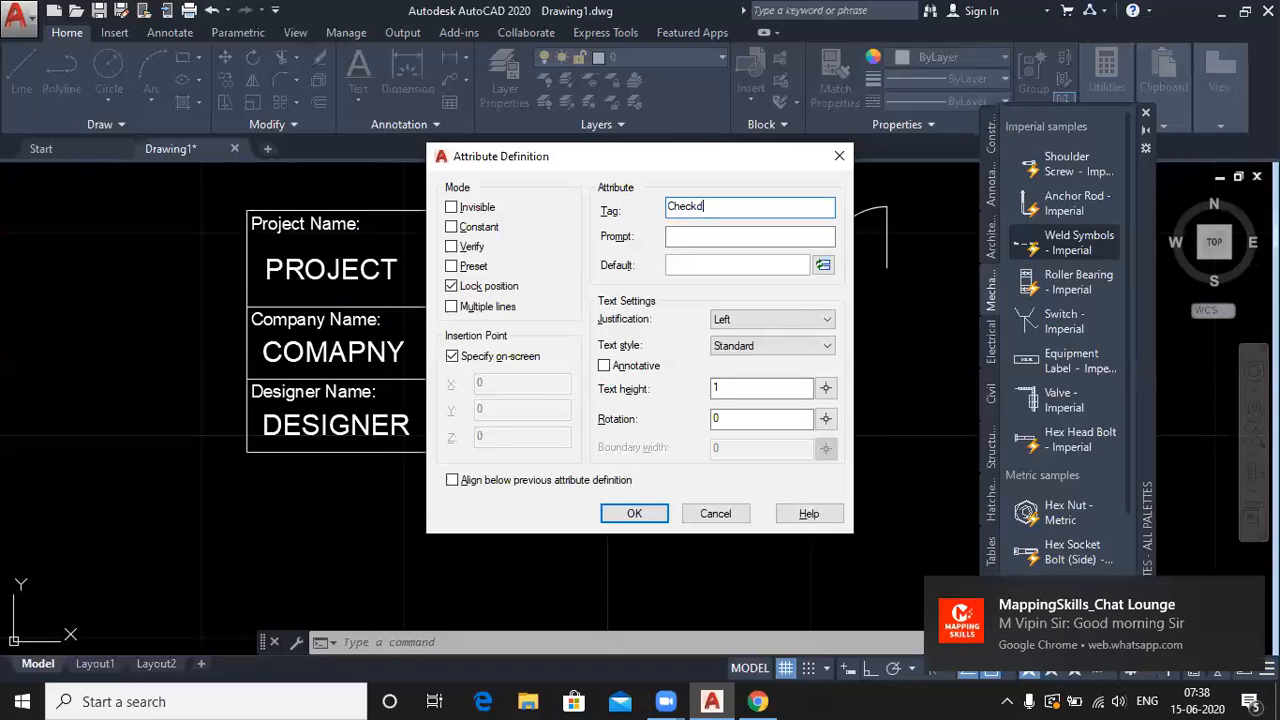
pyautogui.click(714, 265)
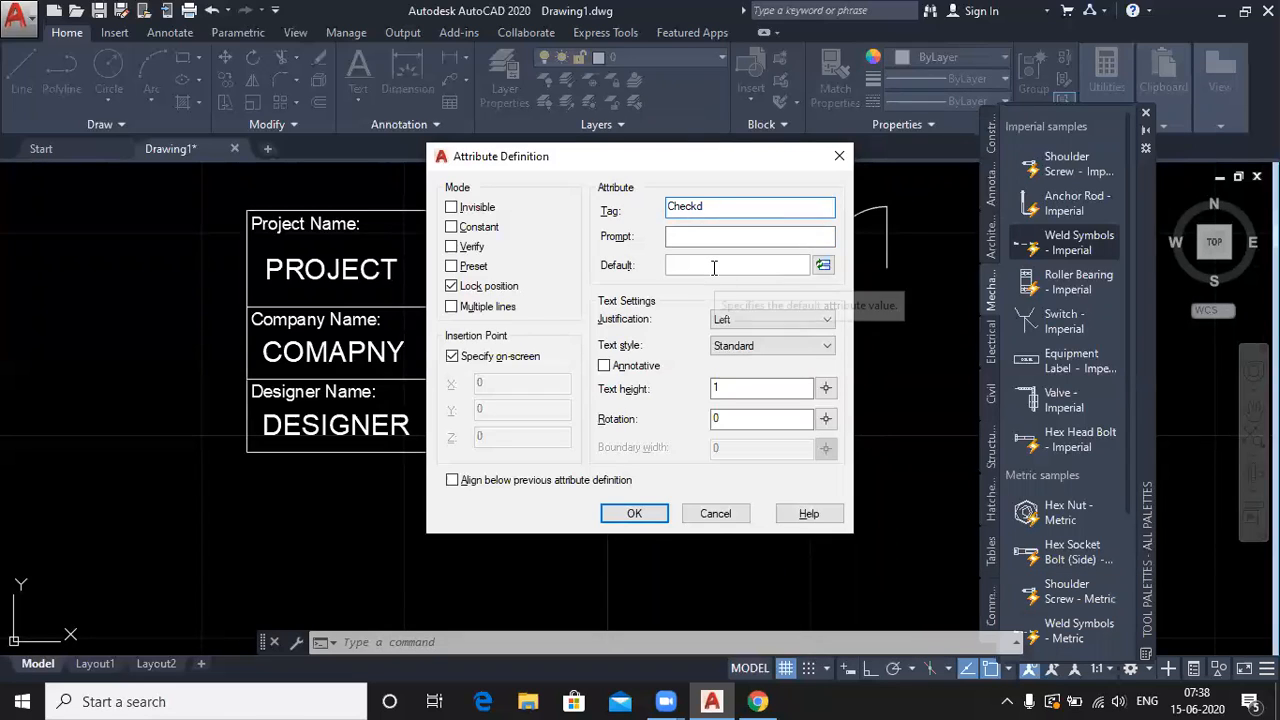
pyautogui.write('Mo')
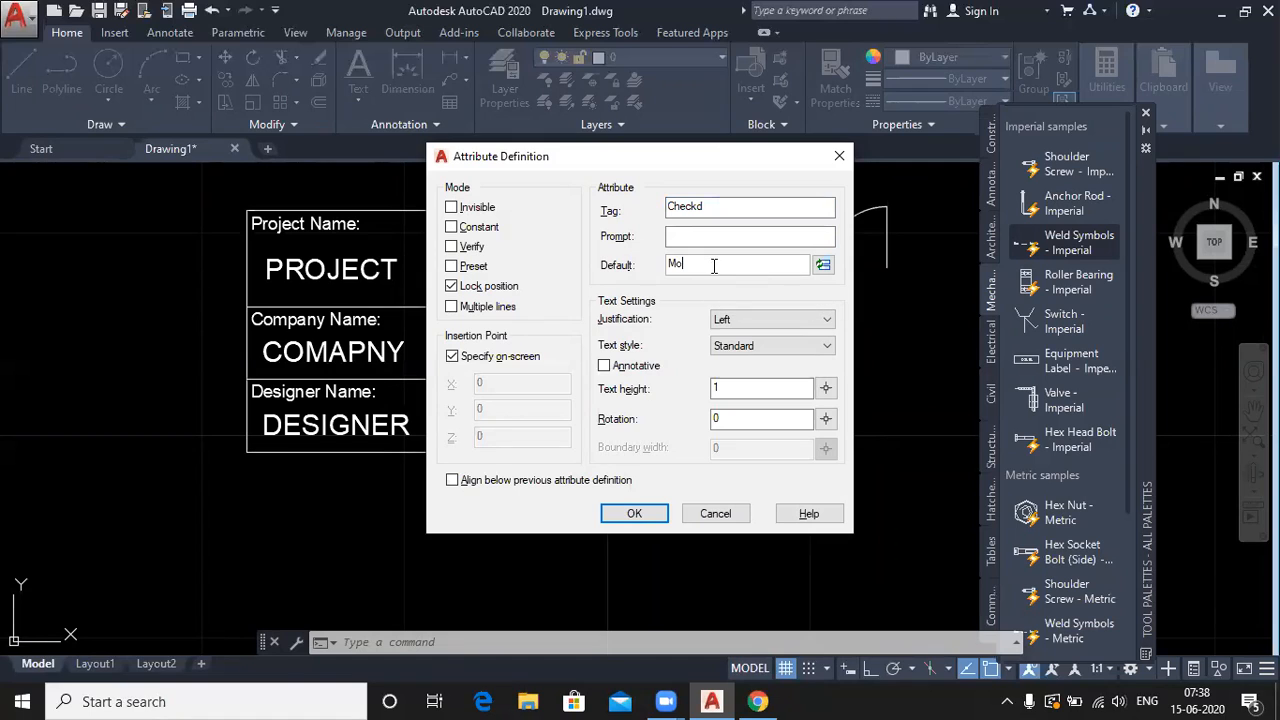
pyautogui.write('hit')
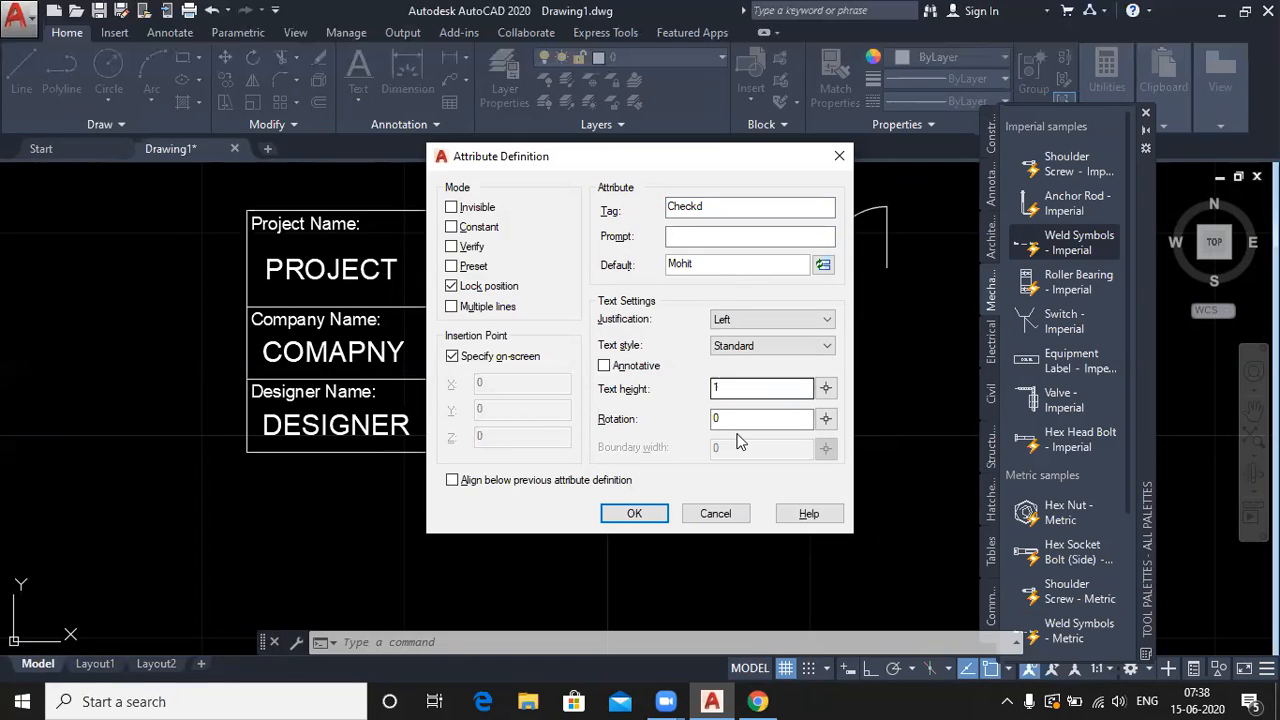
pyautogui.click(634, 513)
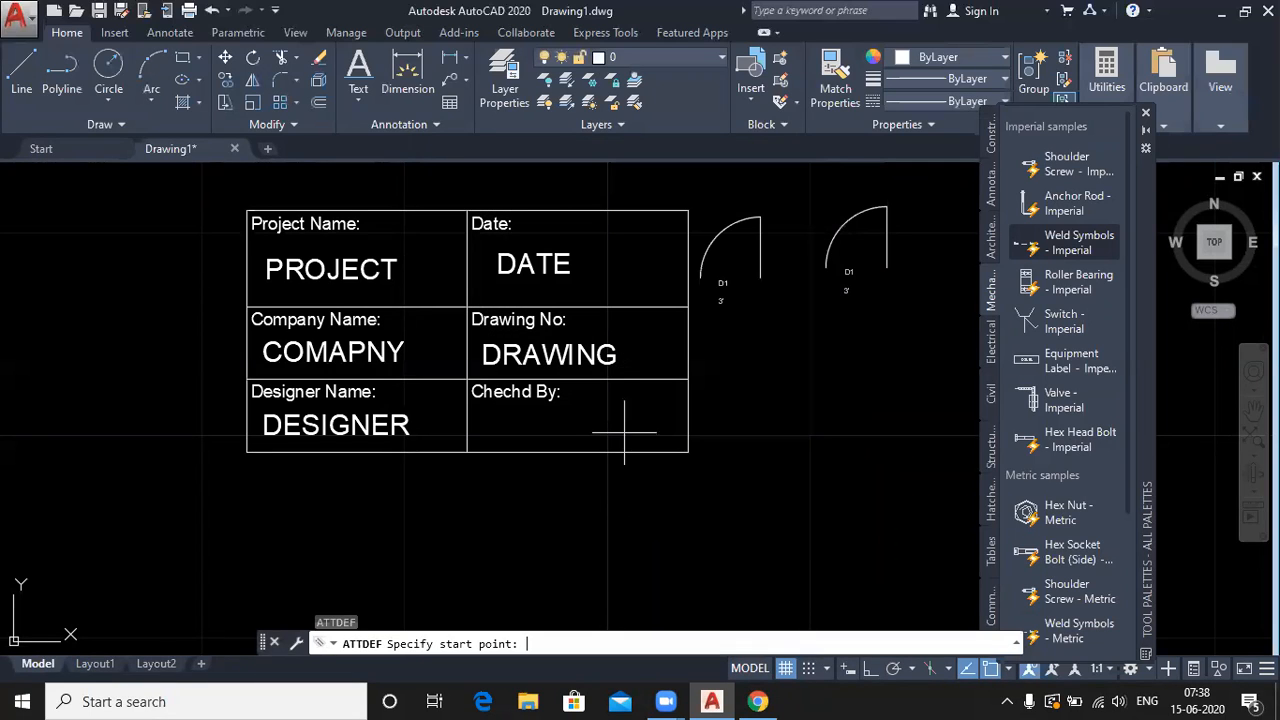
pyautogui.scroll(4, 508, 450)
pyautogui.click(443, 415)
pyautogui.scroll(-2, 477, 534)
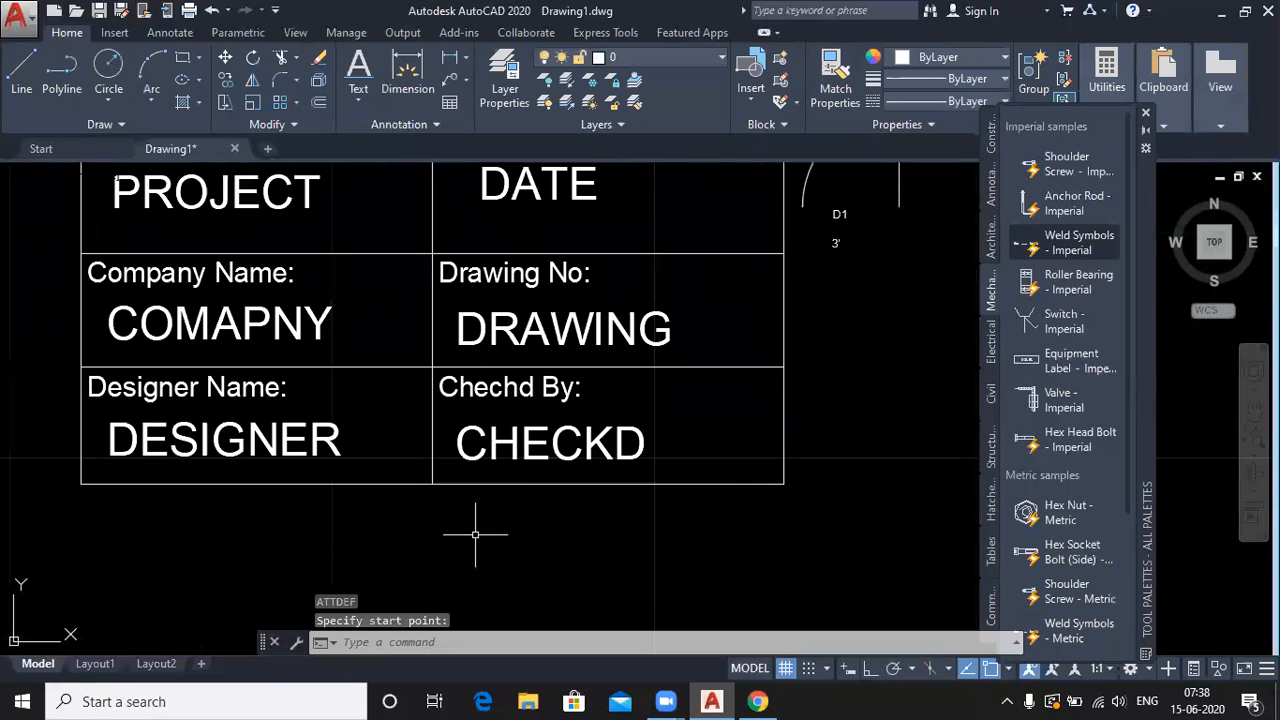
pyautogui.scroll(-2, 475, 535)
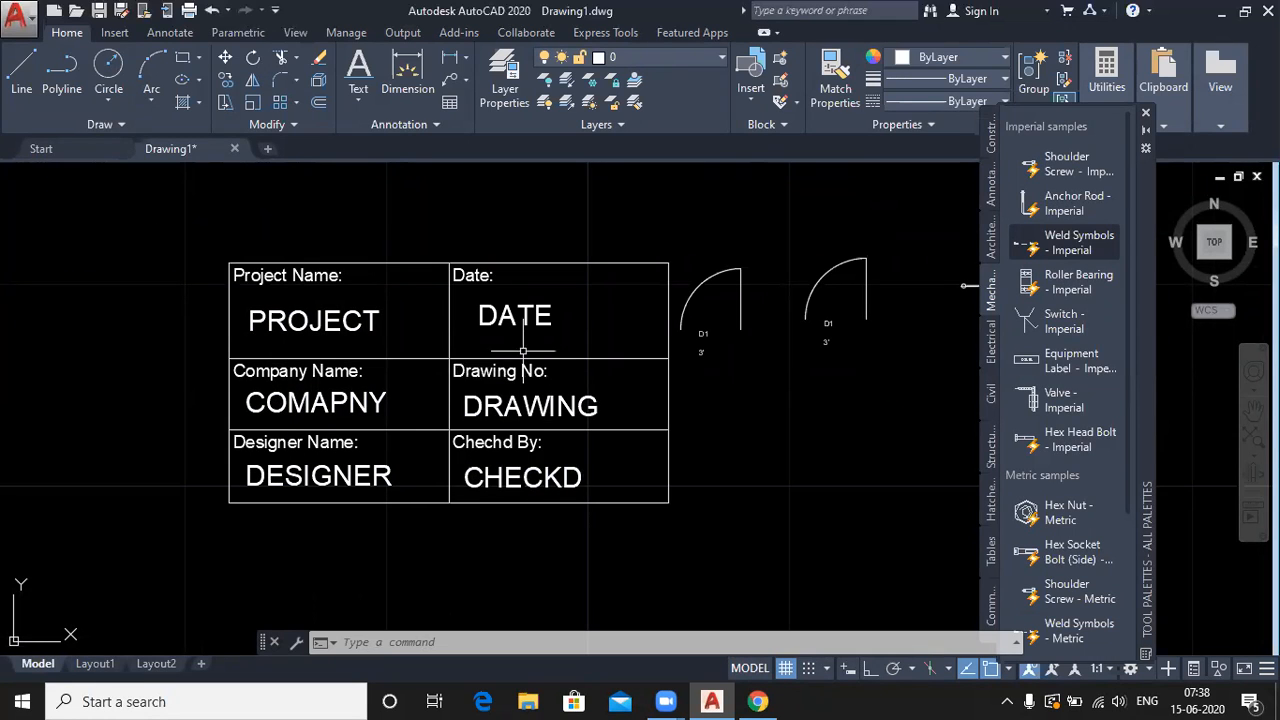
# - Define block 'title' from all 16 lines and texts of the title-block table, based at its lower-right corner
pyautogui.click(783, 60)
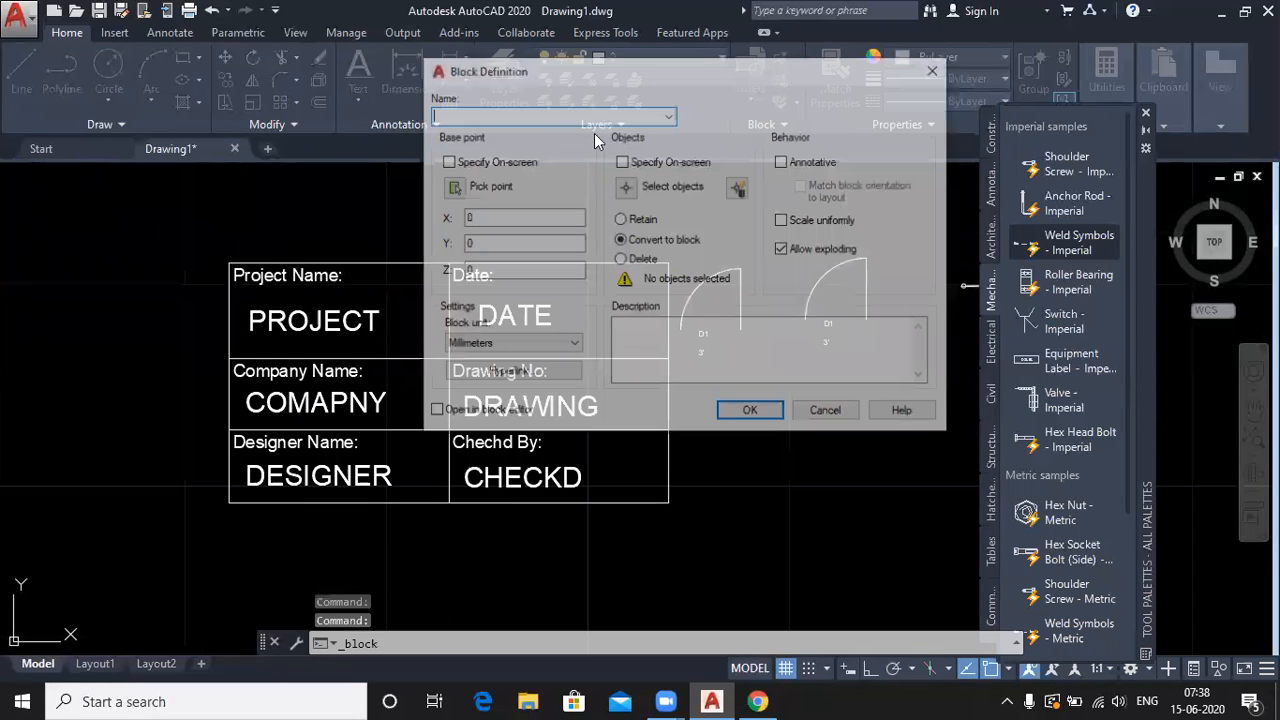
pyautogui.write('ti')
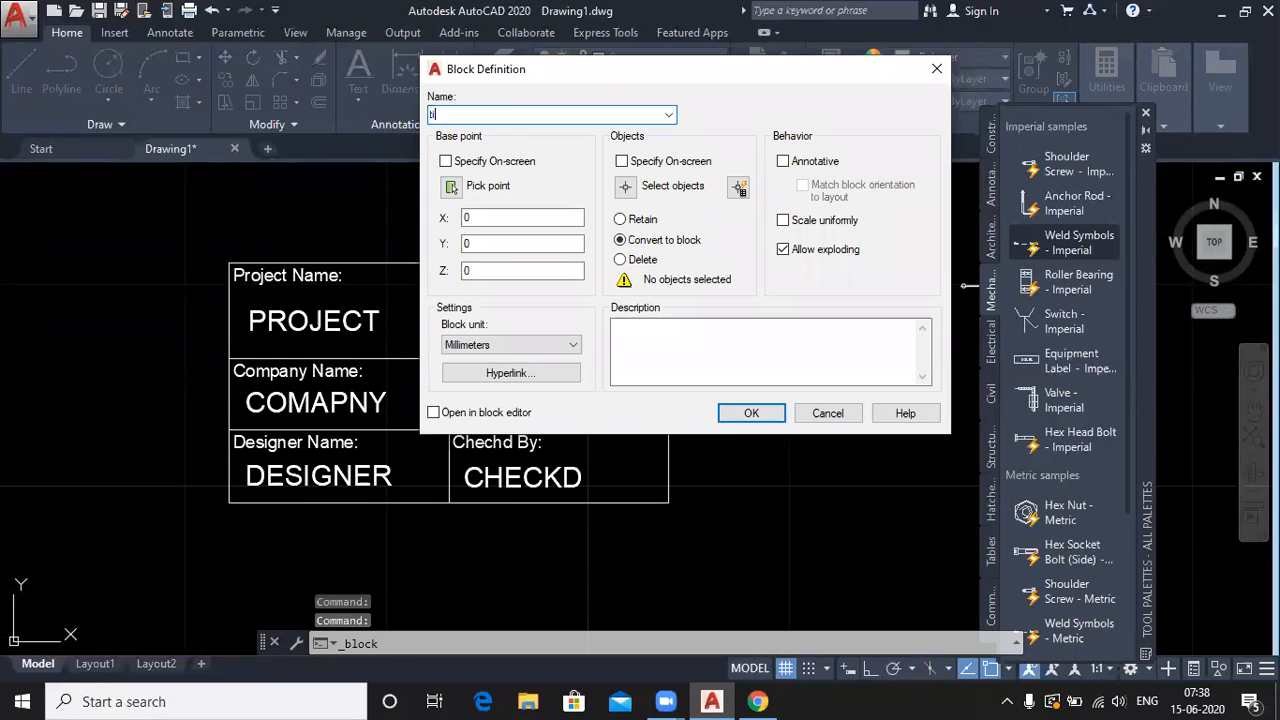
pyautogui.write('tle')
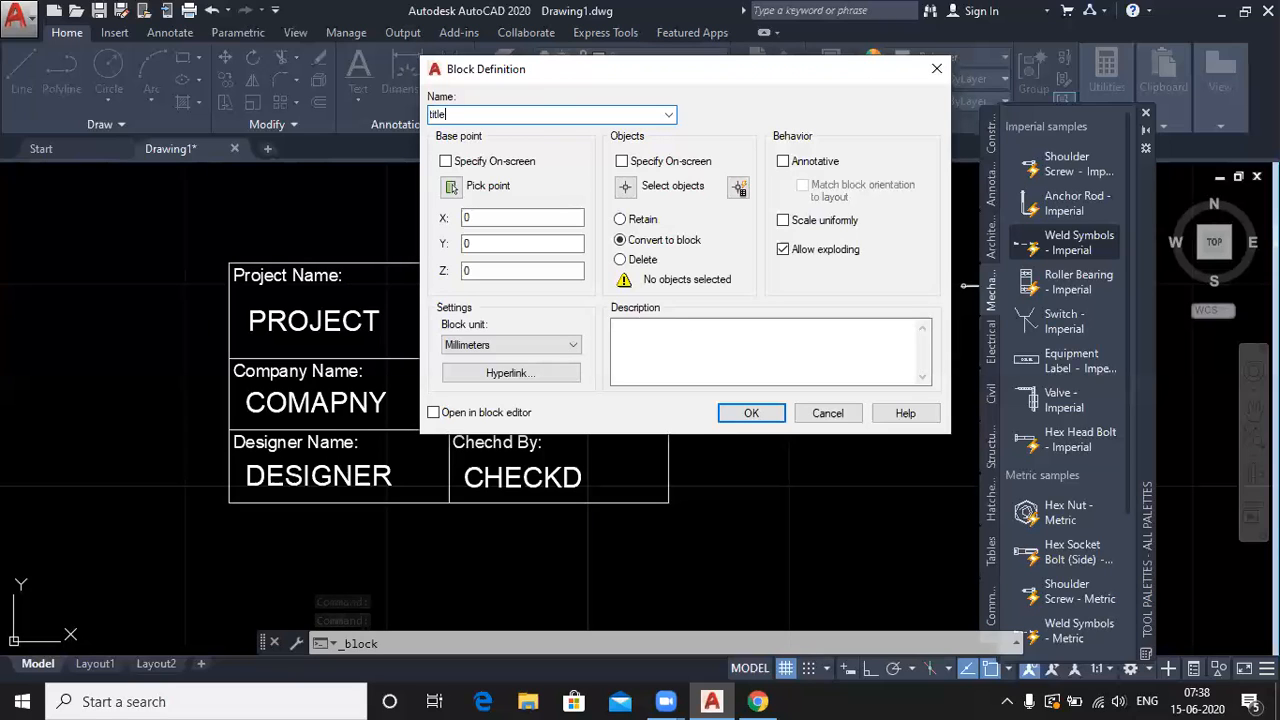
pyautogui.click(451, 188)
pyautogui.click(668, 502)
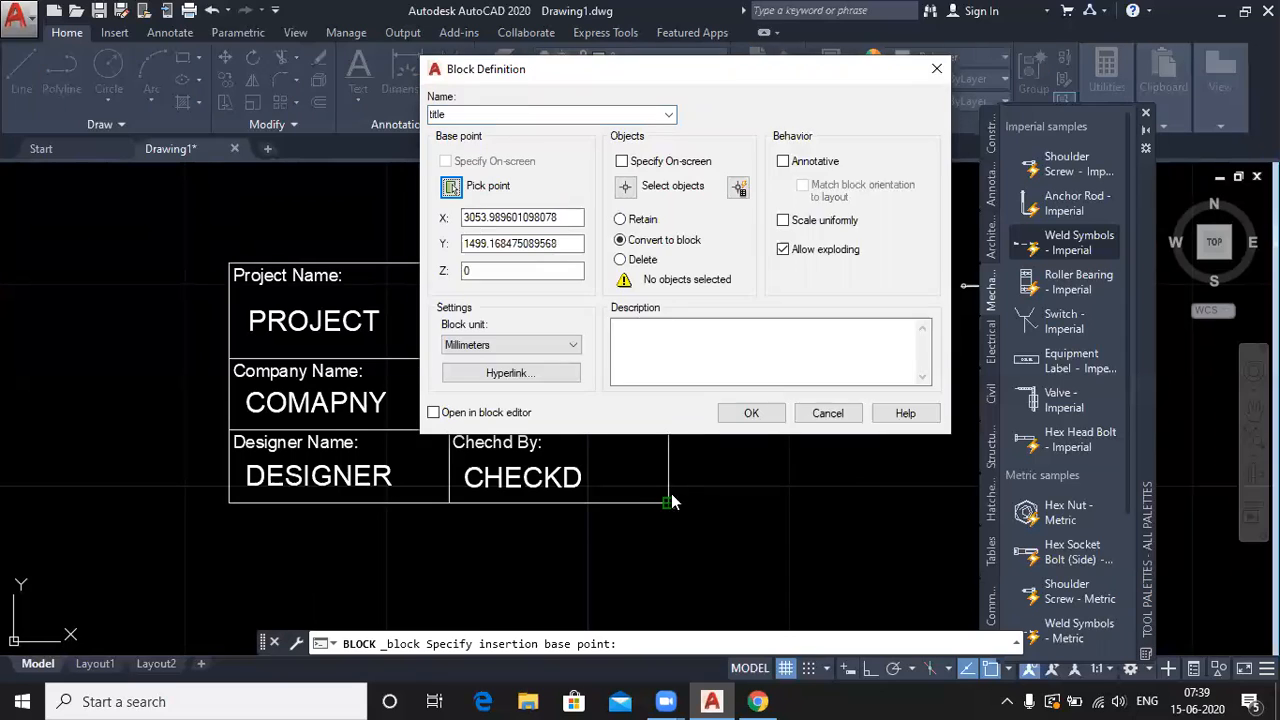
pyautogui.click(625, 186)
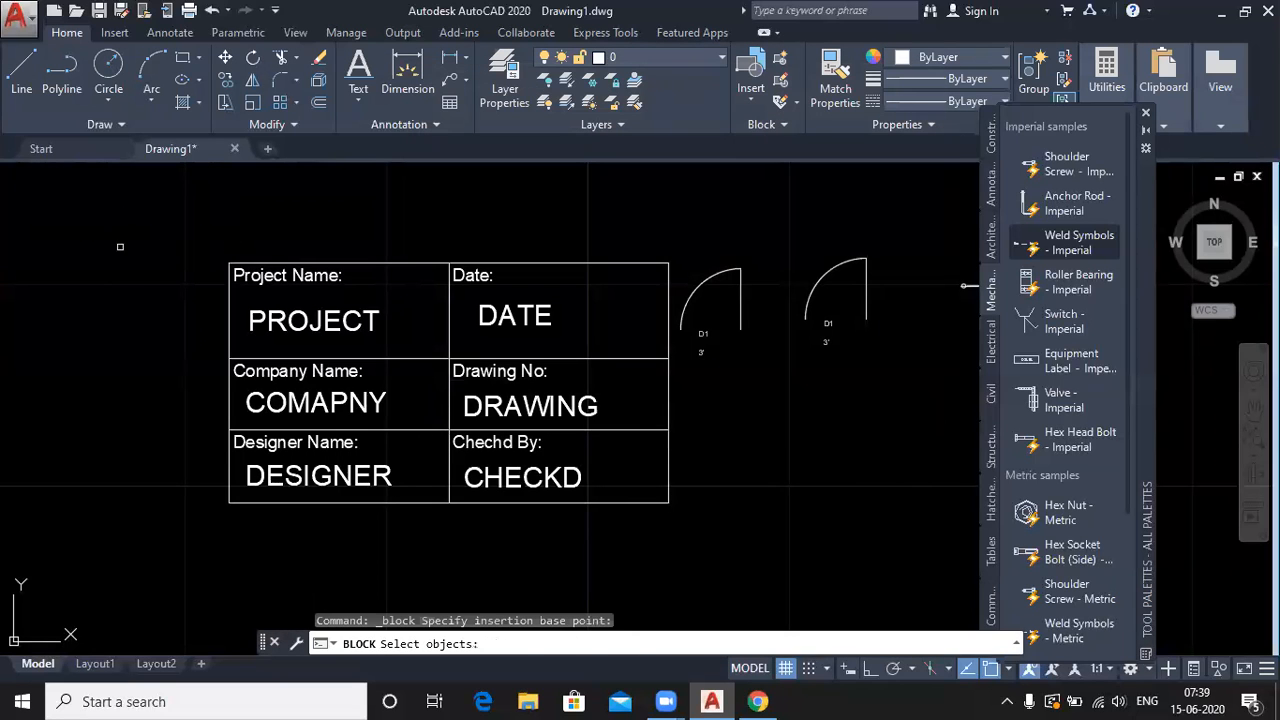
pyautogui.click(120, 246)
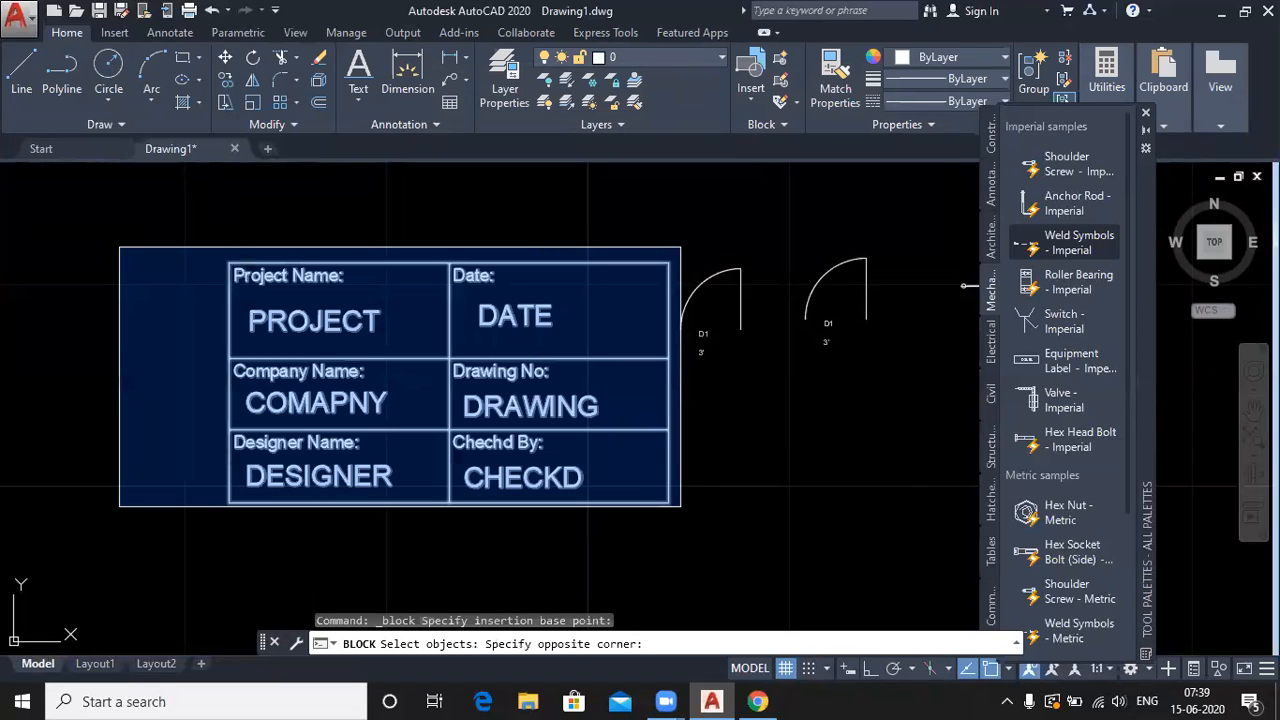
pyautogui.click(680, 505)
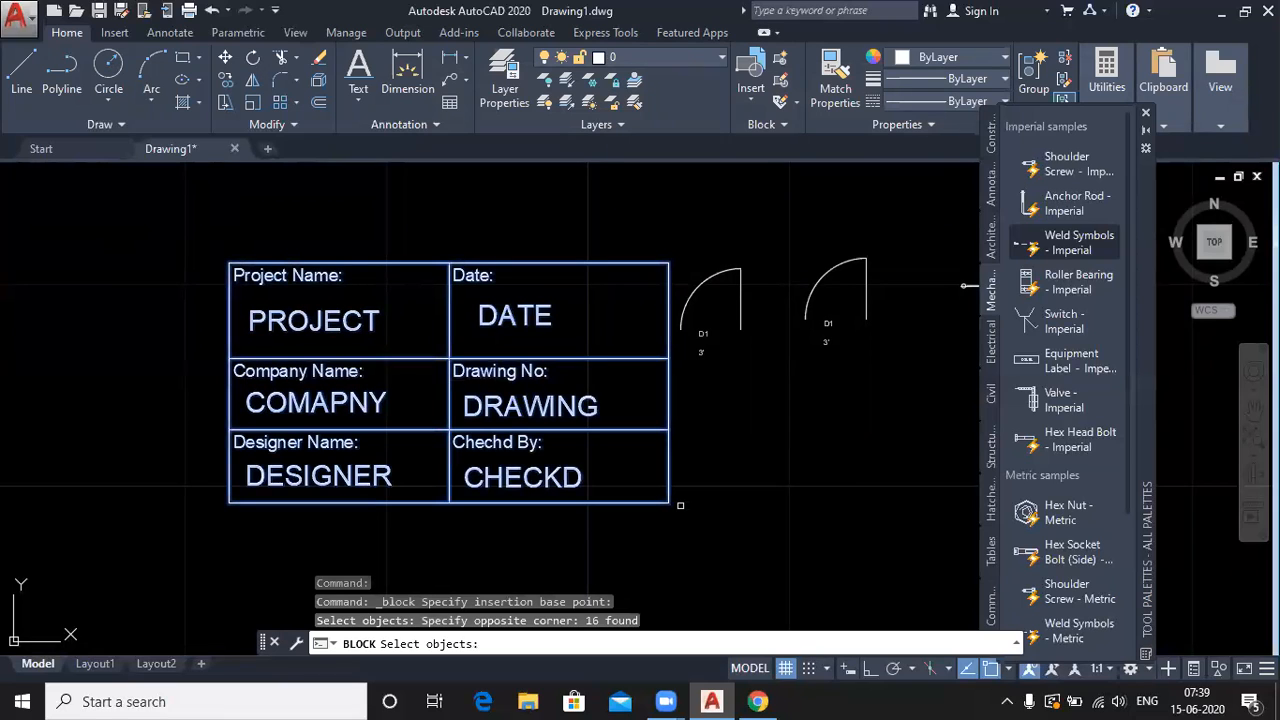
pyautogui.press('Return')
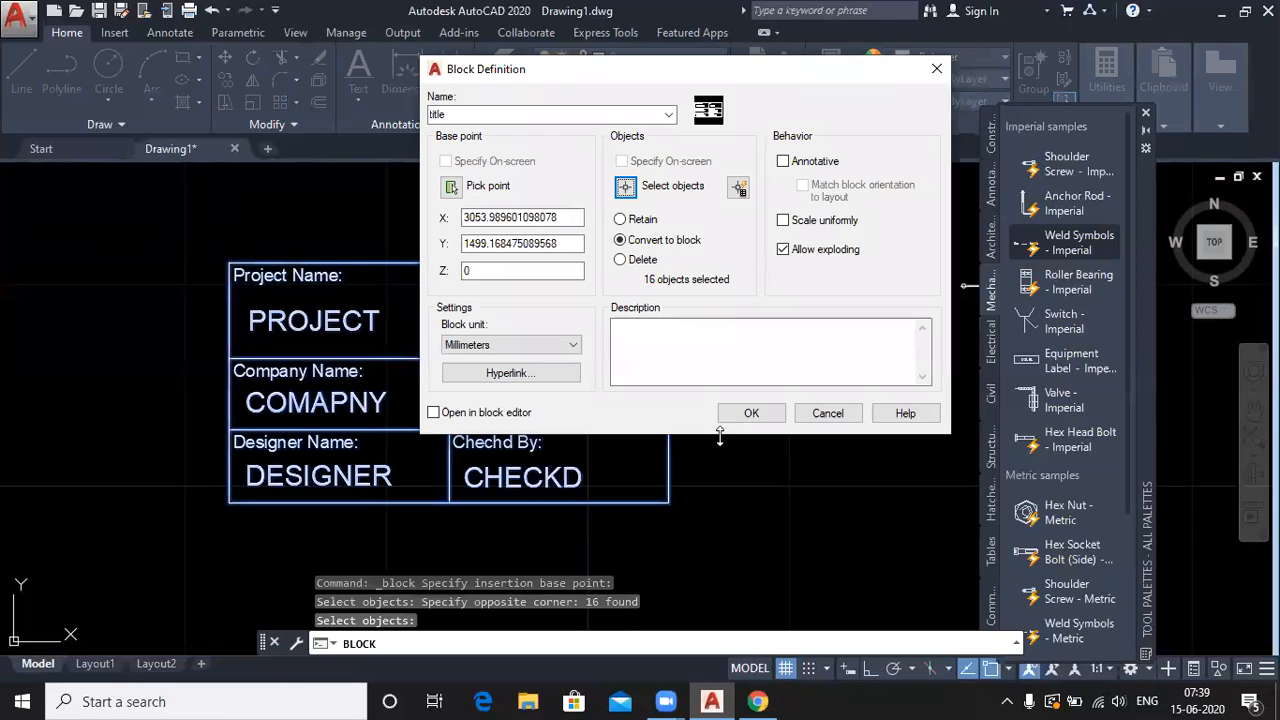
pyautogui.click(751, 414)
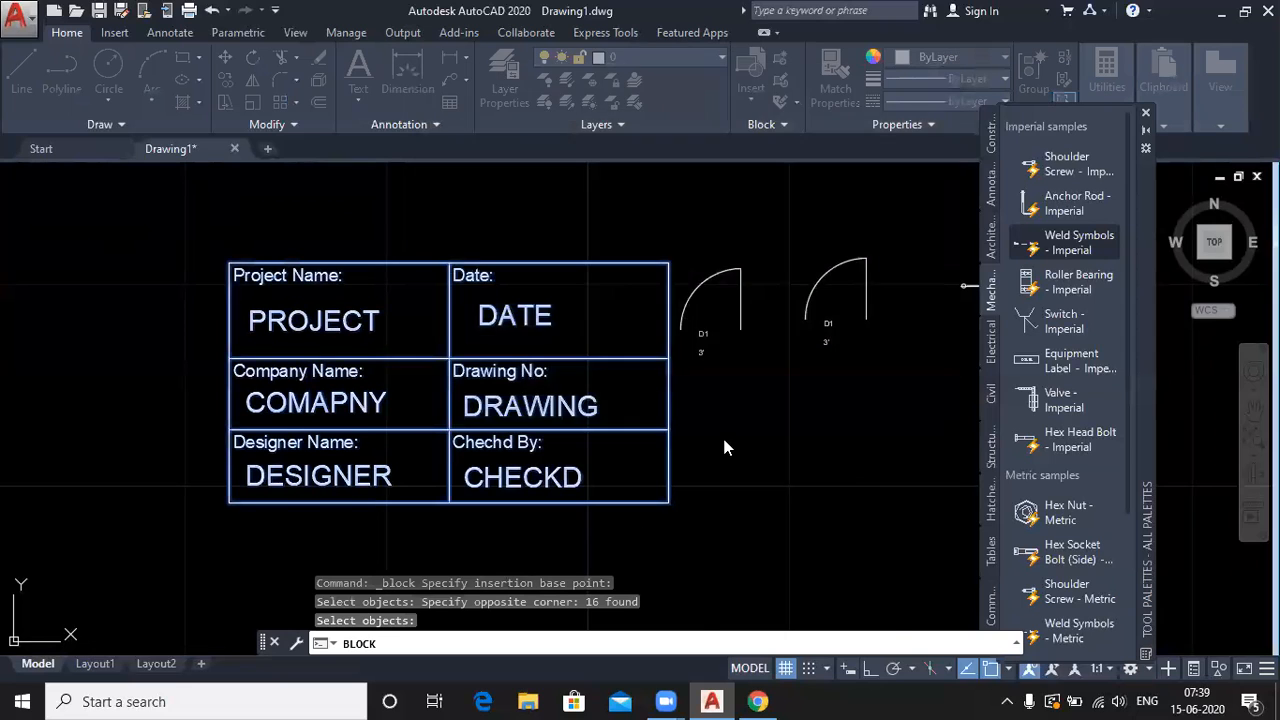
# - Accept the Residential Project, Mapping Skills and 15-Jun-20 attribute values, then pan to review the block
pyautogui.click(536, 588)
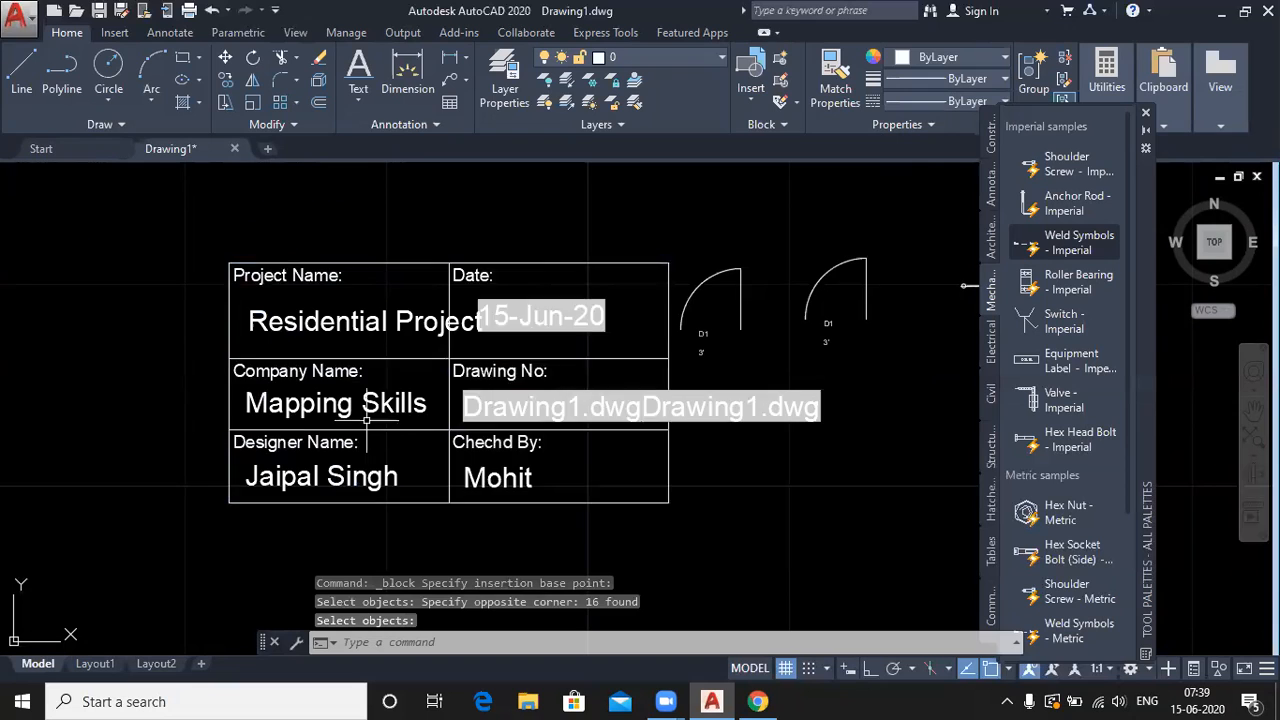
pyautogui.scroll(-2, 394, 408)
pyautogui.moveTo(638, 490); pyautogui.dragTo(521, 470, button='middle')
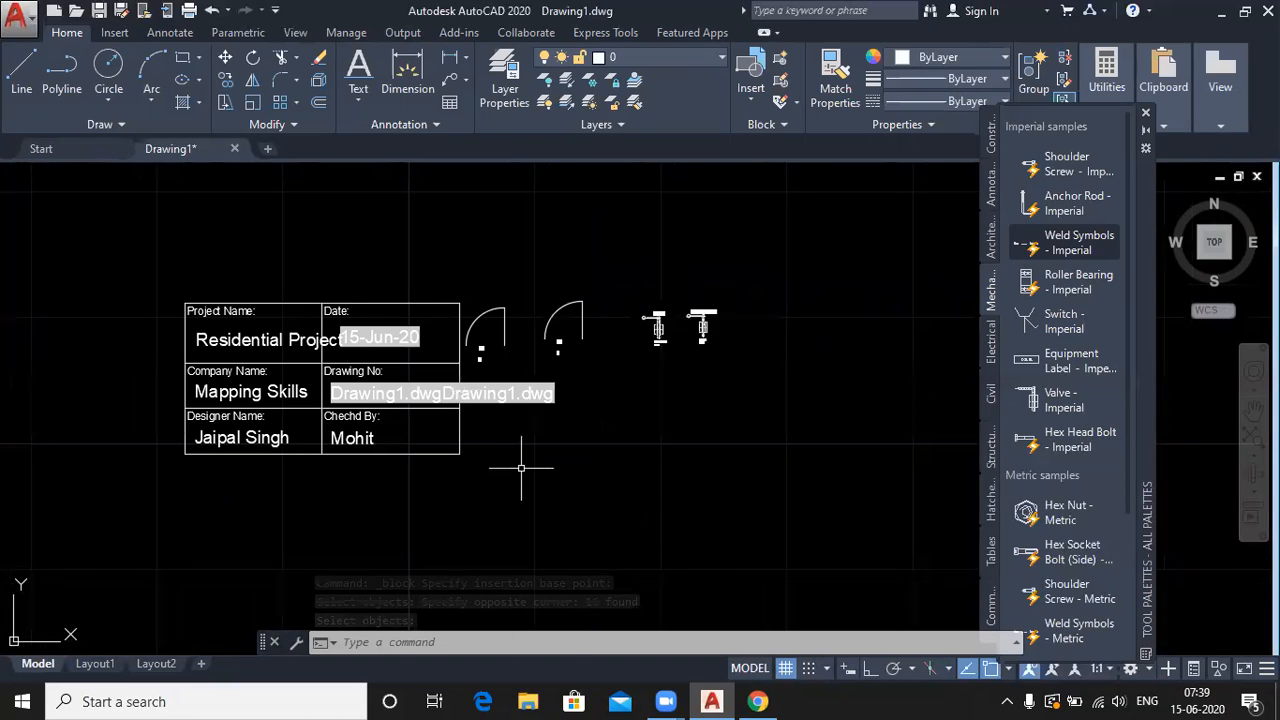
pyautogui.scroll(2, 274, 357)
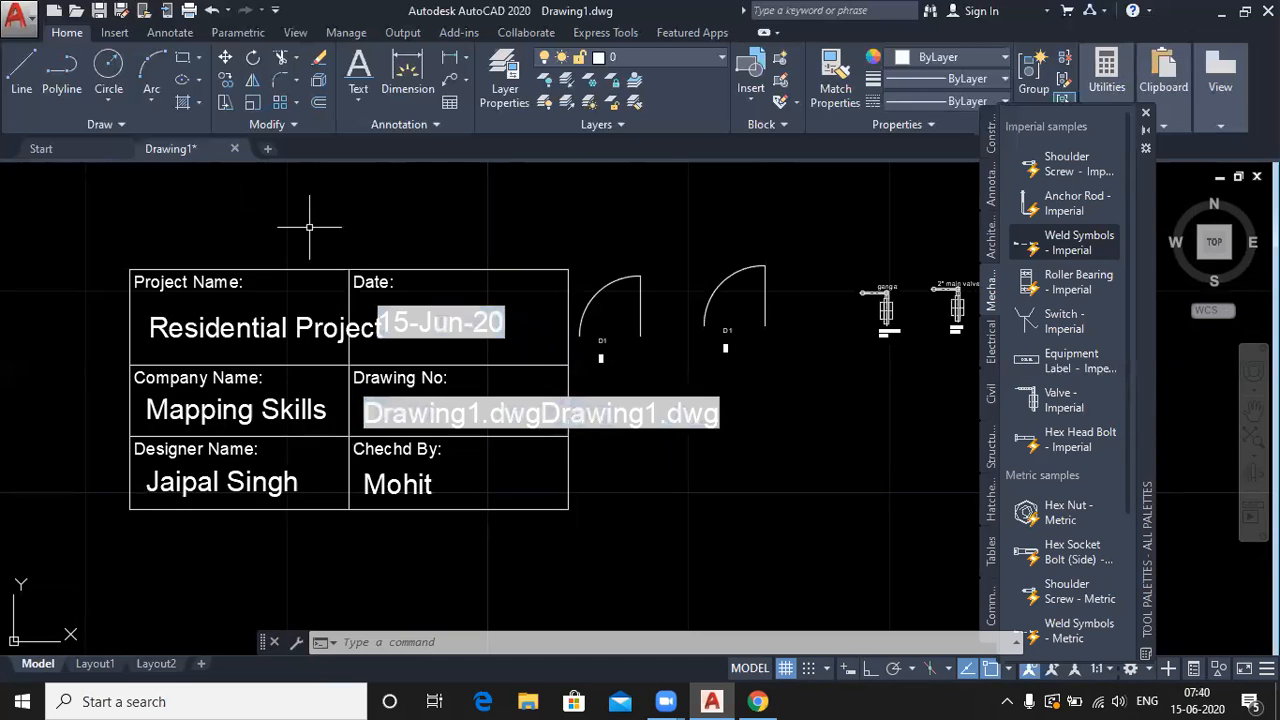
pyautogui.scroll(-3, 309, 220)
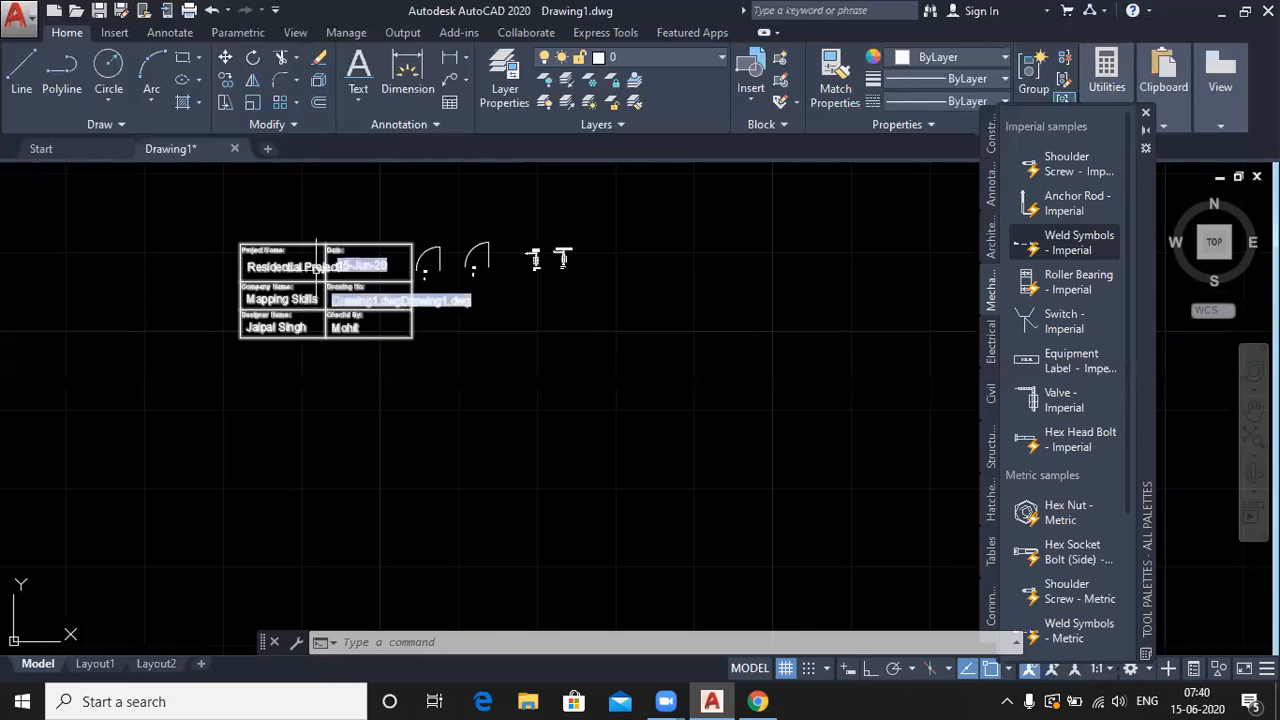
# - Insert another 'title' block into an empty area of the drawing
pyautogui.click(755, 99)
pyautogui.click(921, 156)
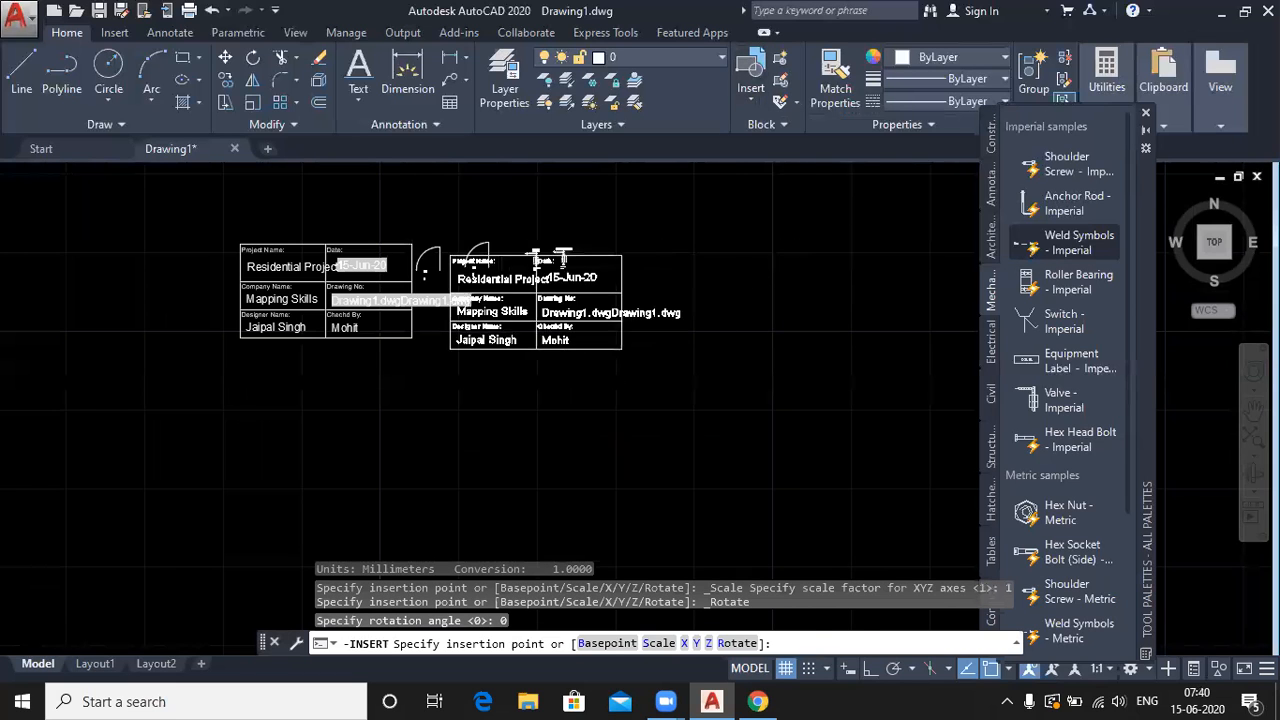
pyautogui.scroll(-2, 621, 342)
pyautogui.moveTo(826, 400)
pyautogui.mouseDown(button='middle')
pyautogui.moveTo(577, 400)
pyautogui.moveTo(477, 429)
pyautogui.mouseUp(button='middle')
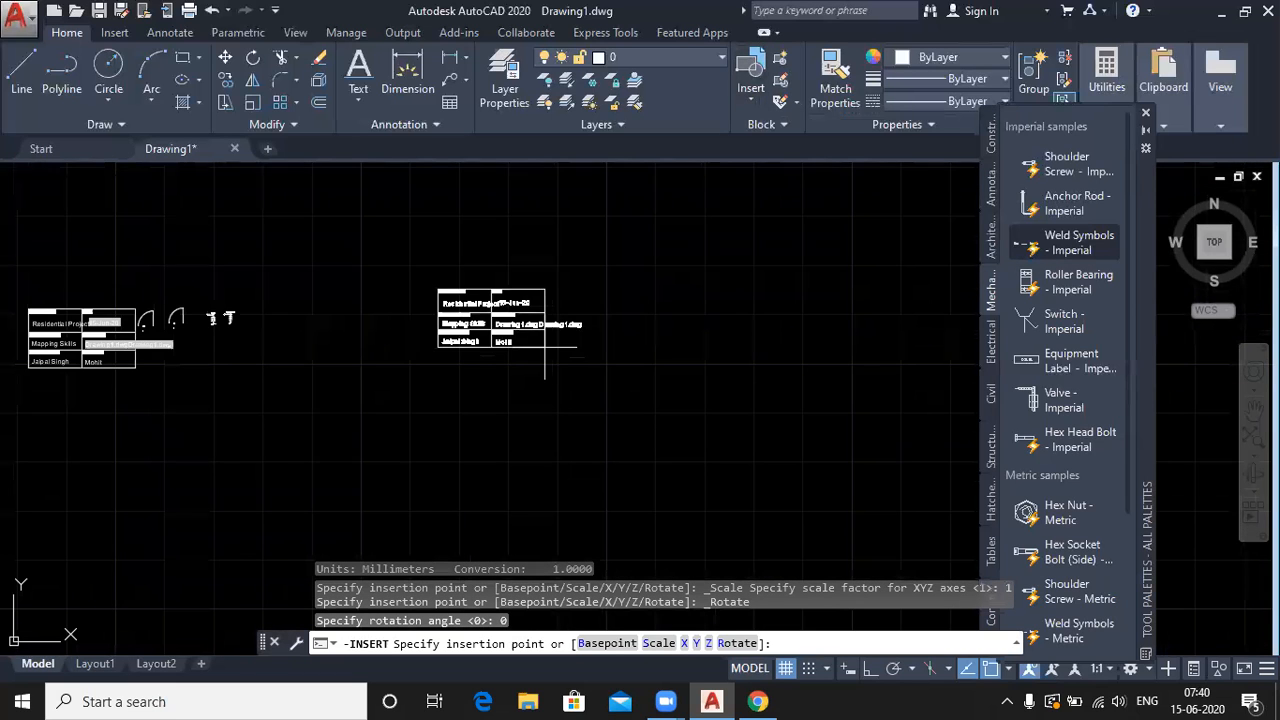
pyautogui.scroll(2, 552, 365)
pyautogui.click(552, 373)
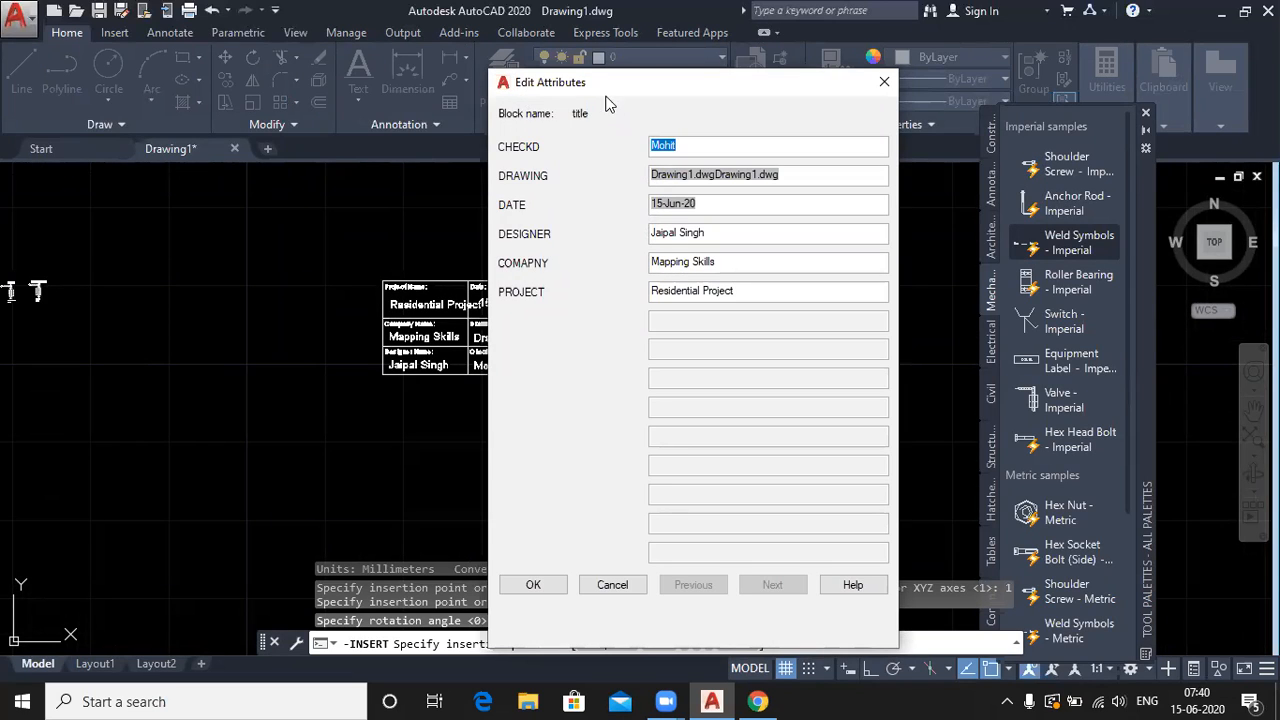
# - Enter a new checker name and append a Filename field without extension to the drawing number
pyautogui.click(699, 145)
pyautogui.press('BackSpace')
pyautogui.press('BackSpace')
pyautogui.press('BackSpace')
pyautogui.press('BackSpace')
pyautogui.press('BackSpace')
pyautogui.write('Adarsh')
pyautogui.click(789, 174)
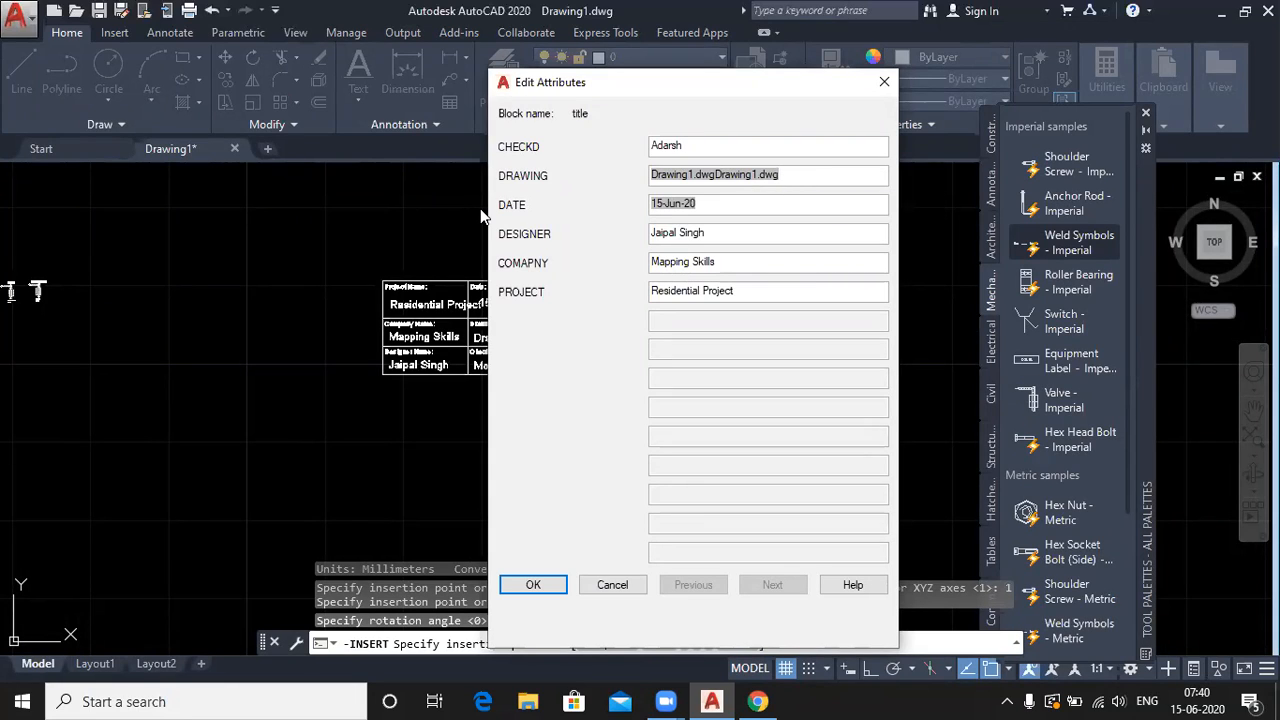
pyautogui.hotkey('ctrl', 'f')
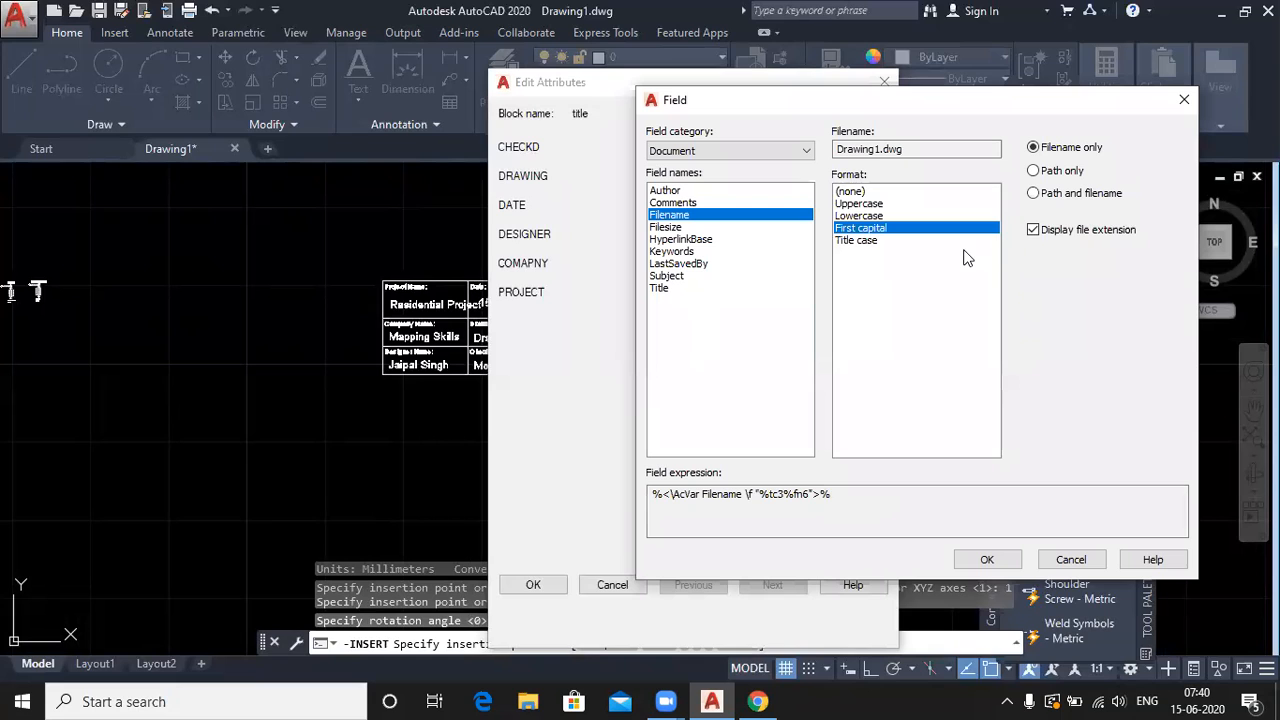
pyautogui.click(1033, 230)
pyautogui.click(983, 559)
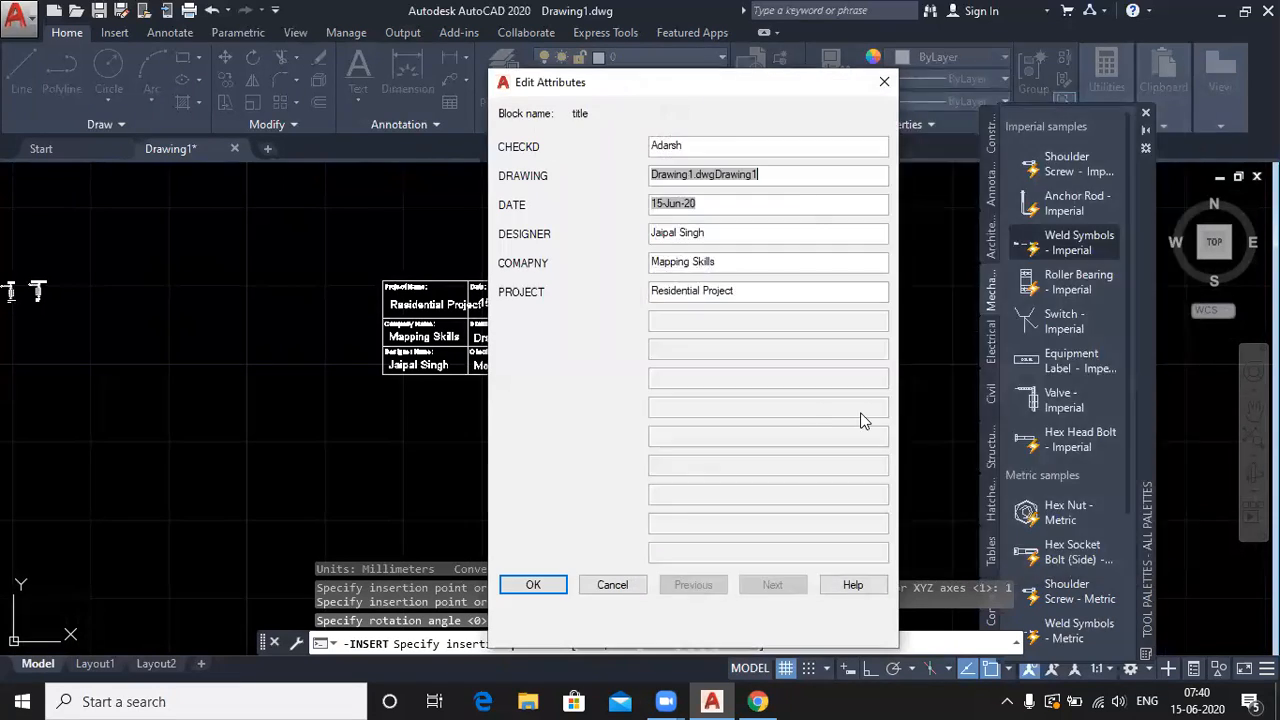
# - Check the date, designer, Mapping Skills and Residential Project values and apply them to the block
pyautogui.click(704, 204)
pyautogui.moveTo(712, 231); pyautogui.dragTo(636, 242)
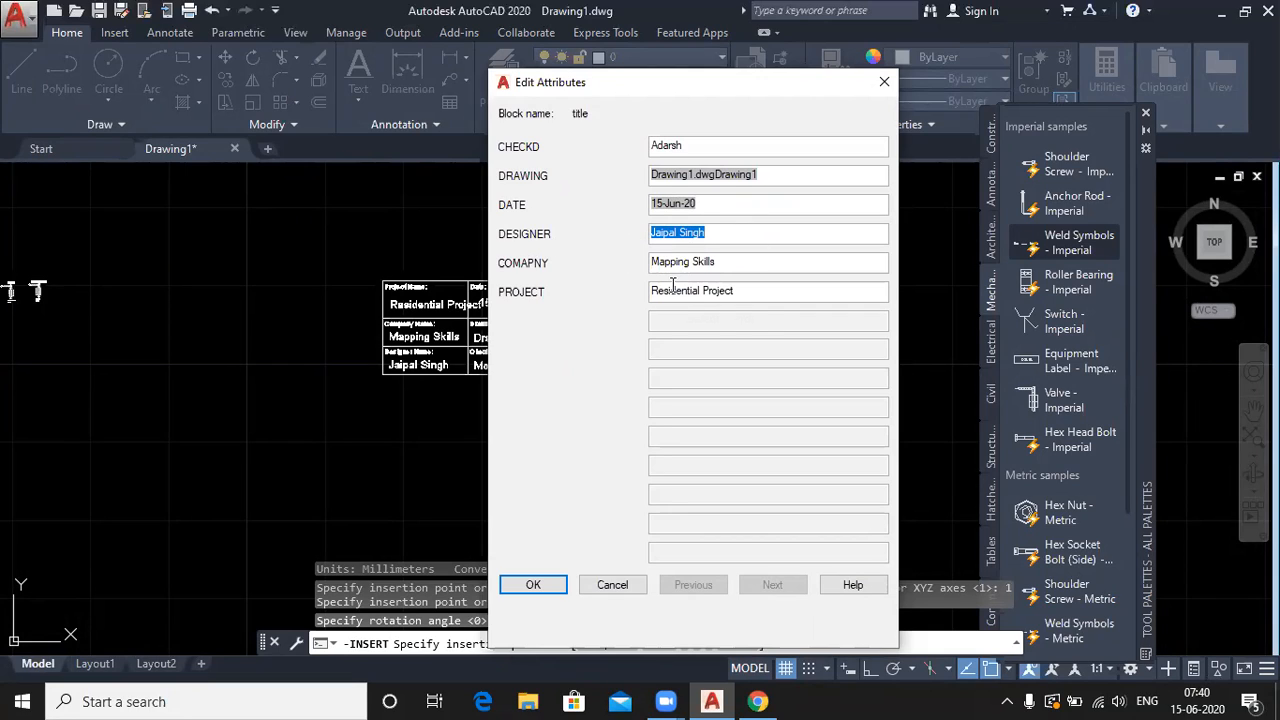
pyautogui.moveTo(716, 262); pyautogui.dragTo(610, 270)
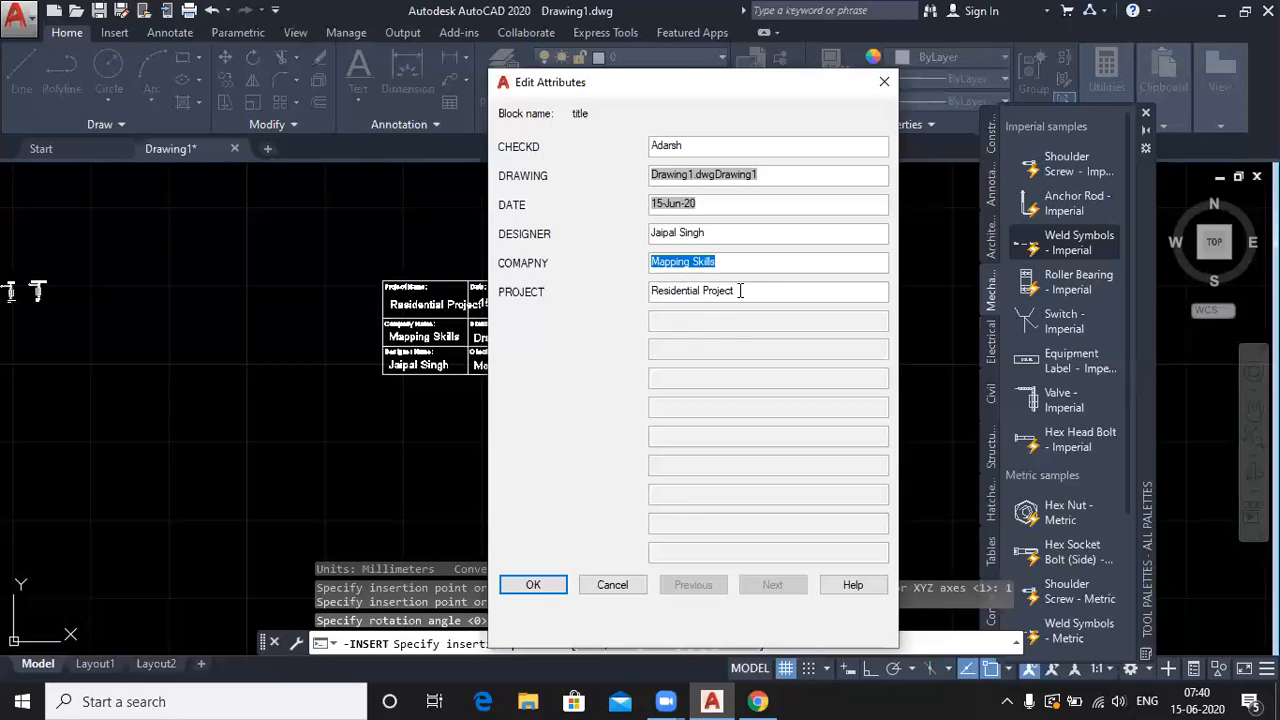
pyautogui.moveTo(740, 290); pyautogui.dragTo(626, 287)
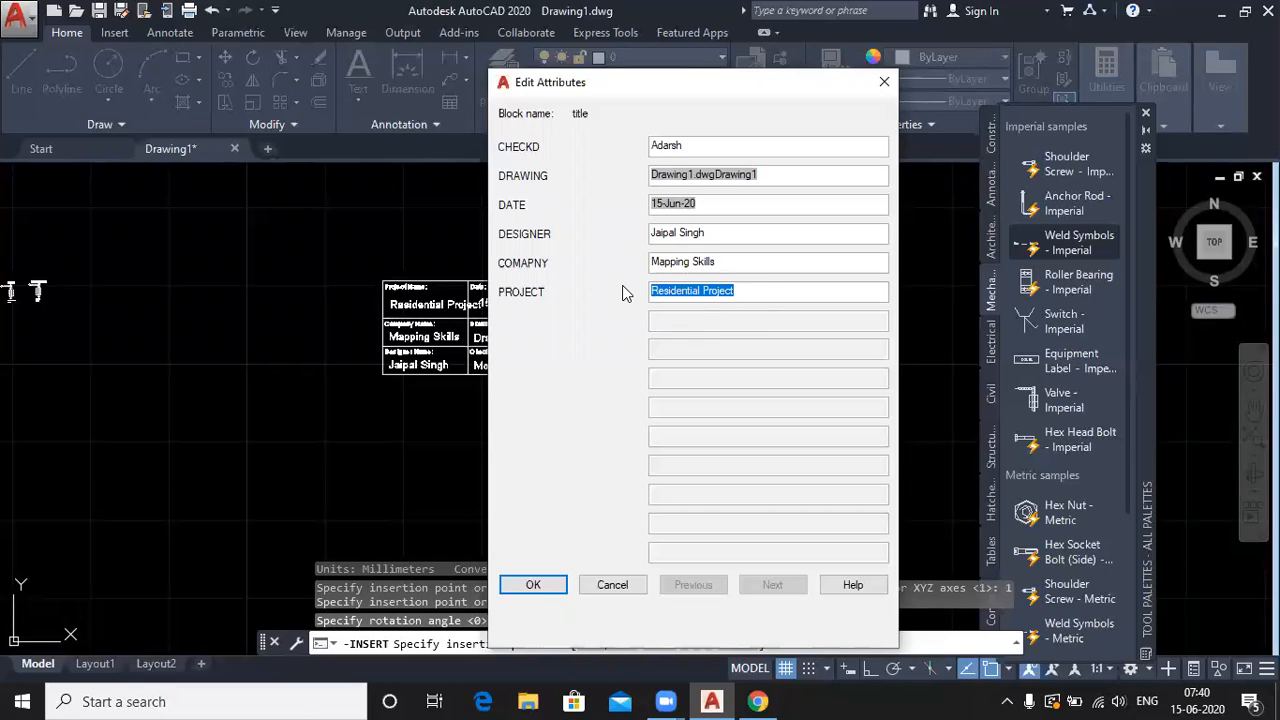
pyautogui.click(551, 588)
pyautogui.scroll(2, 506, 257)
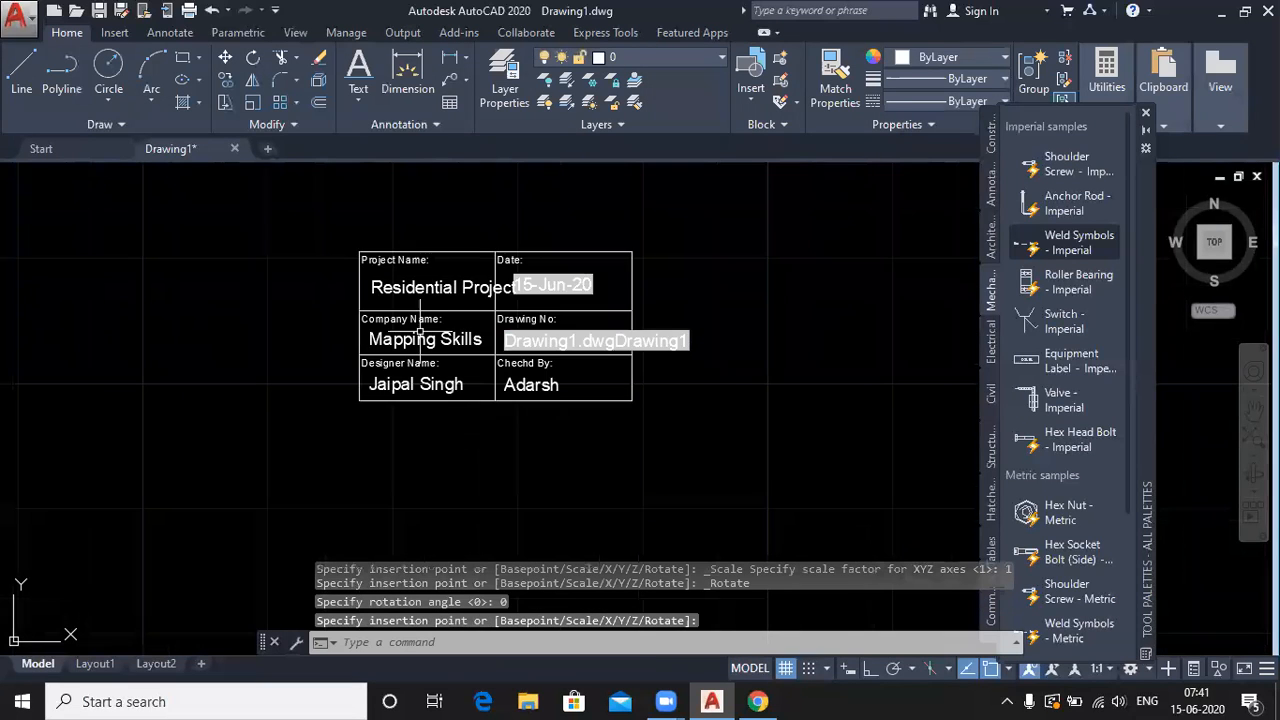
pyautogui.scroll(2, 632, 463)
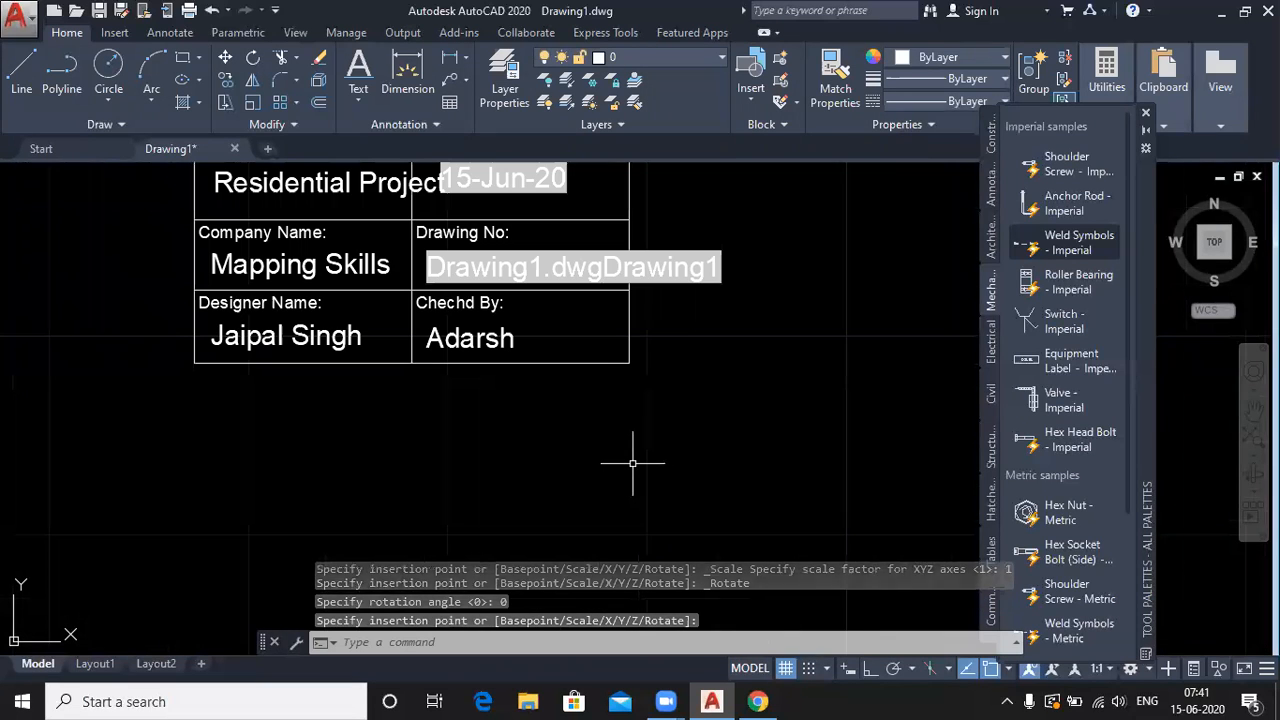
pyautogui.moveTo(560, 383); pyautogui.dragTo(564, 455, button='middle')
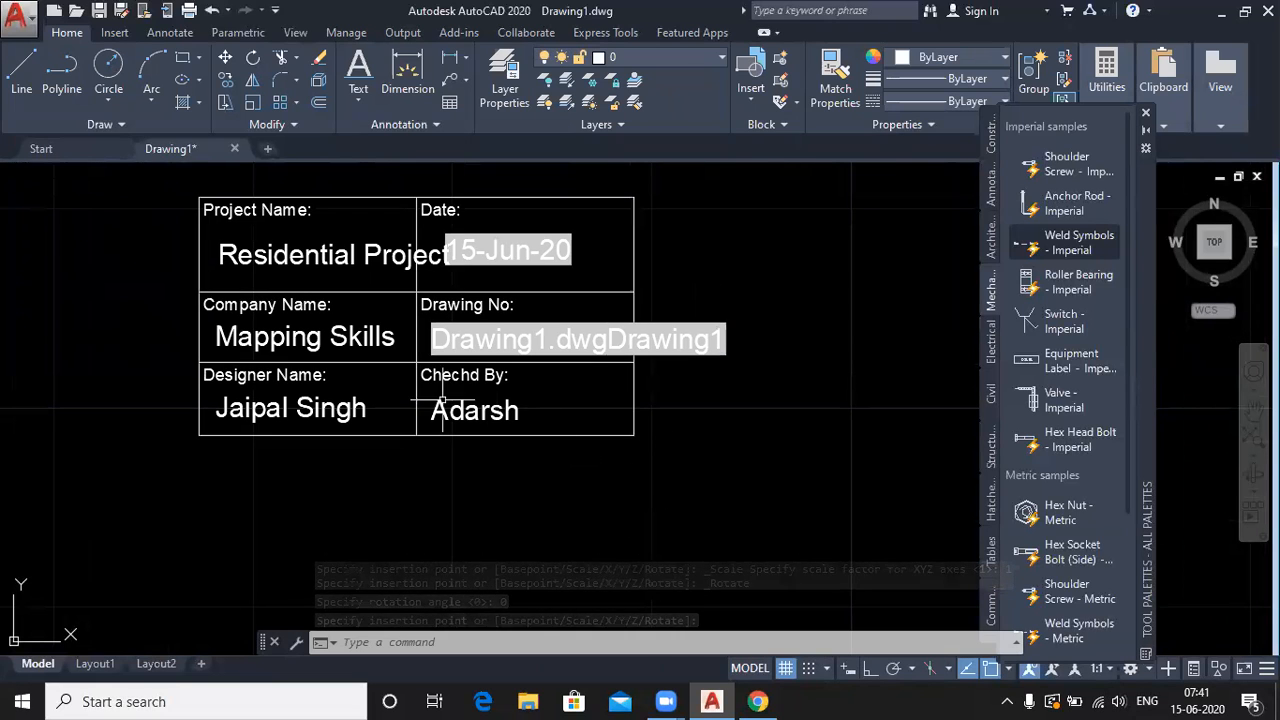